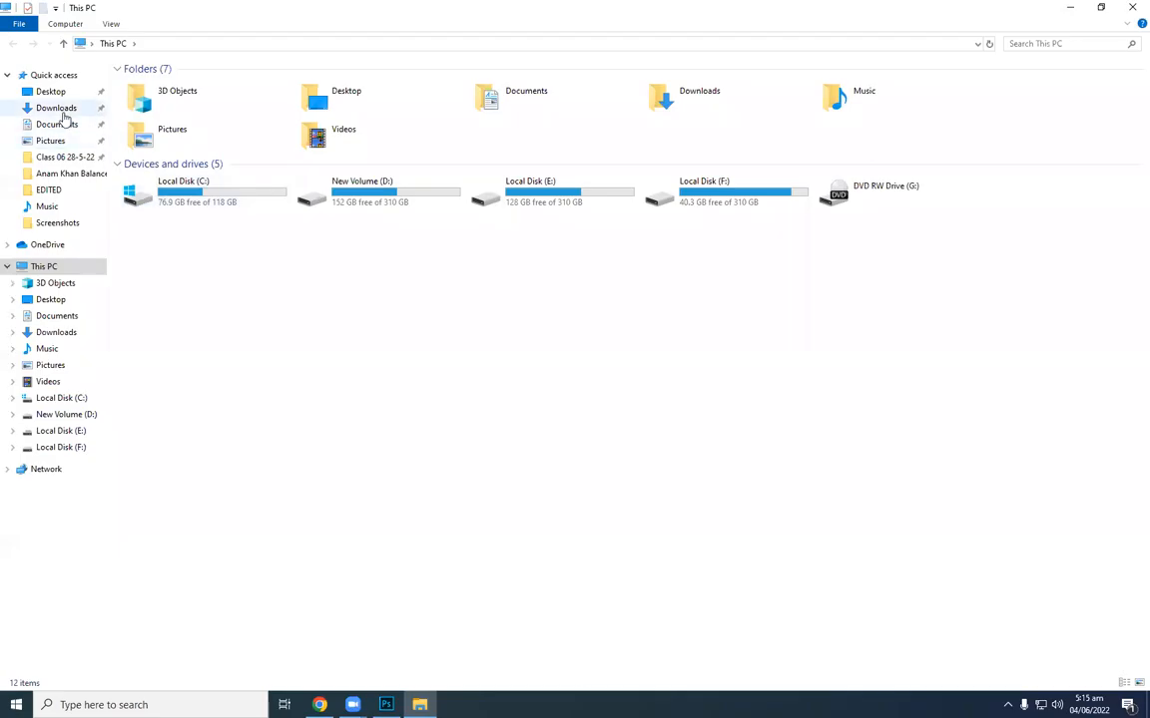
Open the white bedding photo white123_2 from the Downloads folder in Adobe Photoshop CC 2019.
scroll(492, 293, down, 4)
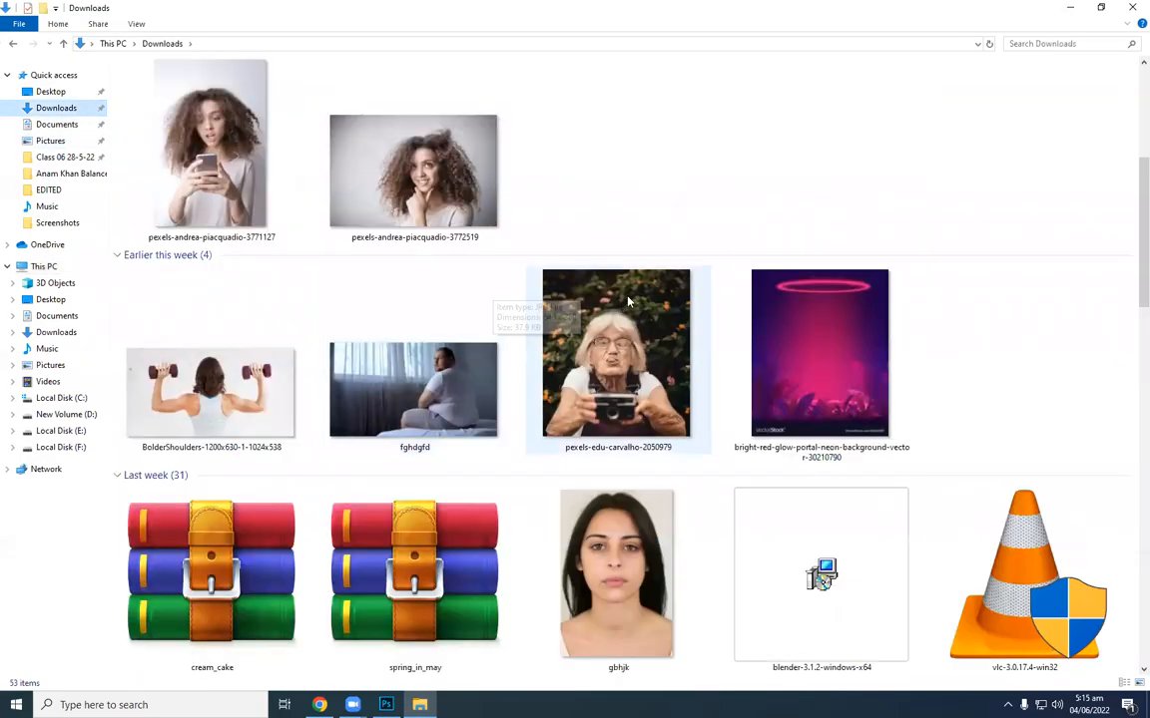
scroll(488, 357, down, 3)
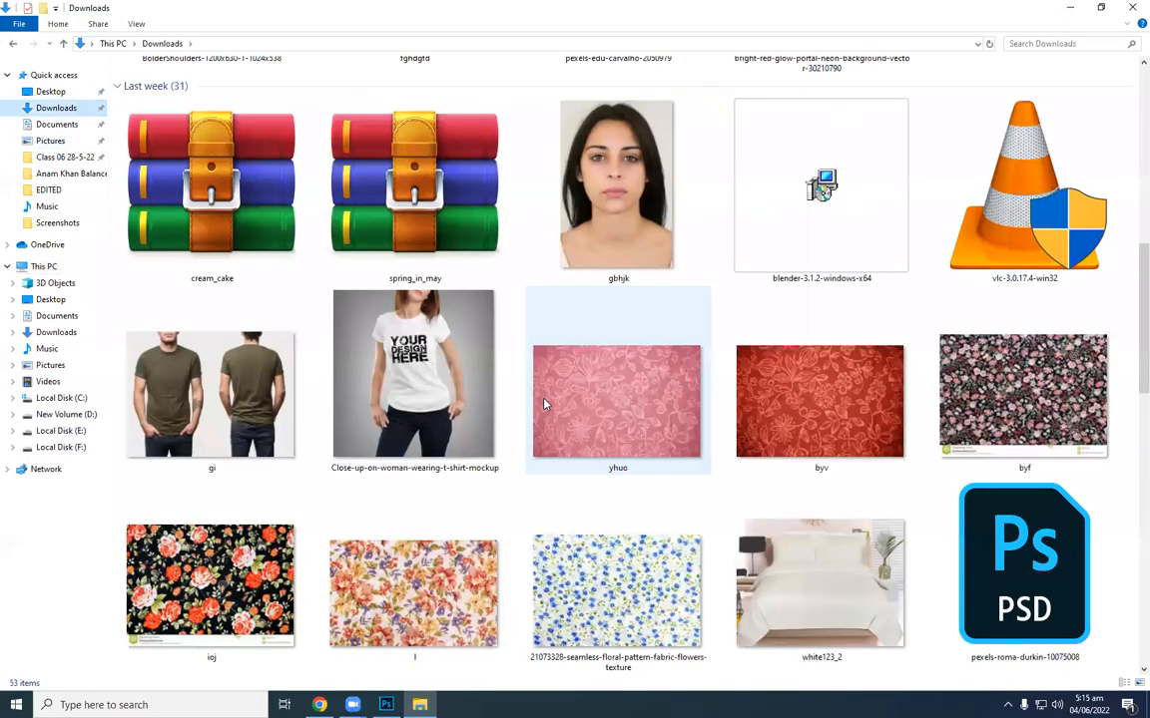
scroll(489, 357, down, 3)
click(826, 218)
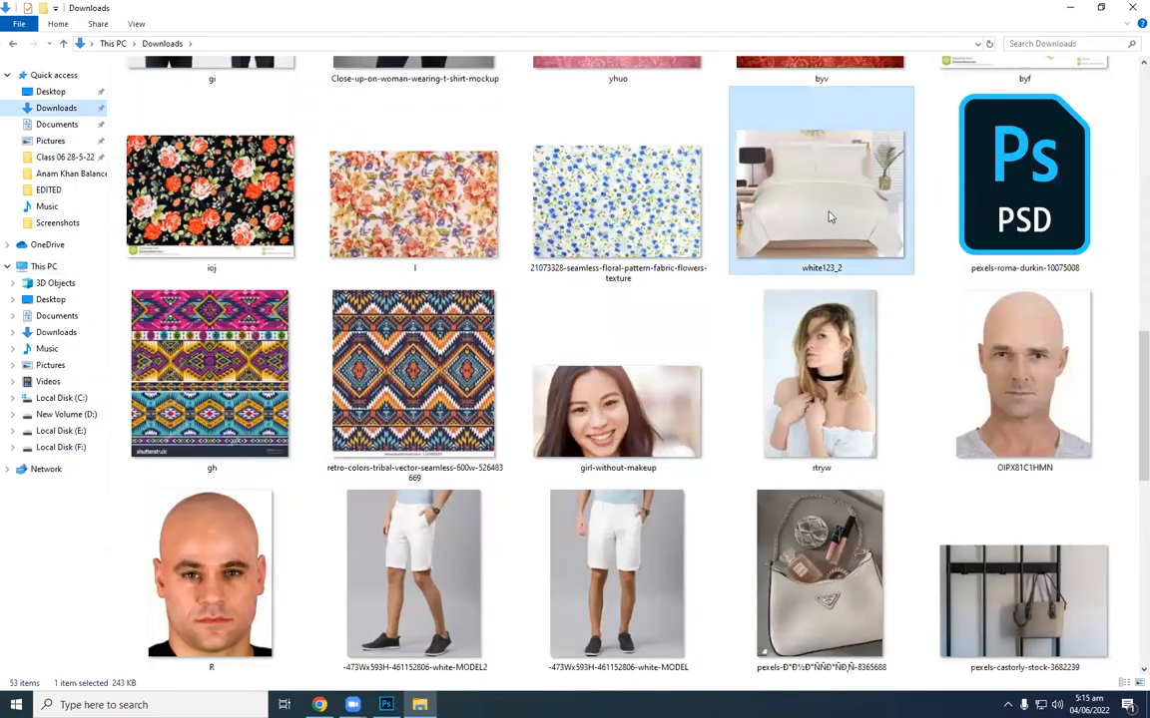
right_click(832, 257)
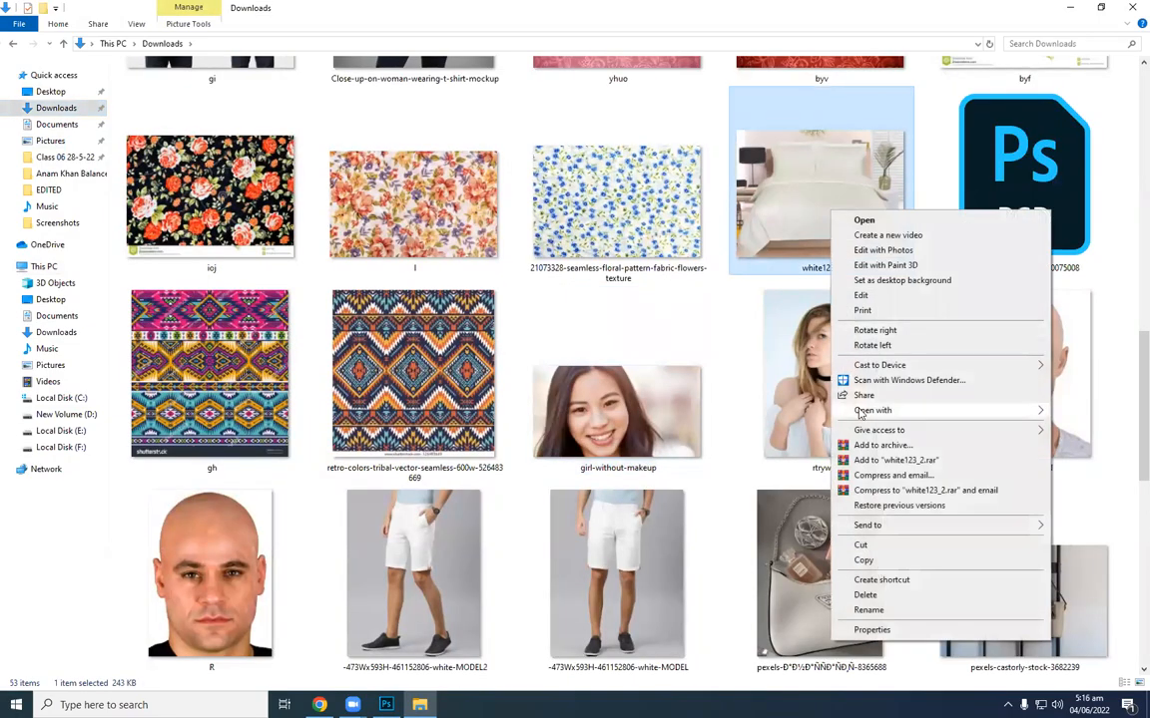
mouse_move(878, 410)
click(735, 409)
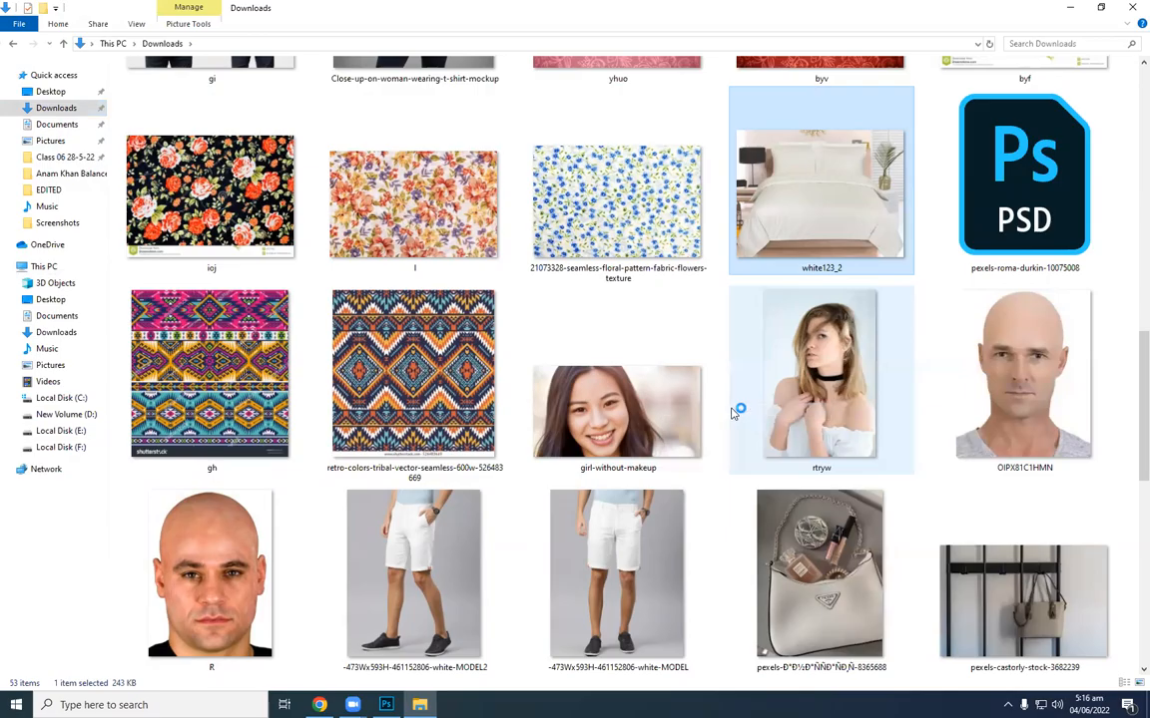
Open the orange and purple floral pattern image l from the Downloads folder in Adobe Photoshop CC 2019.
scroll(699, 384, up, 3)
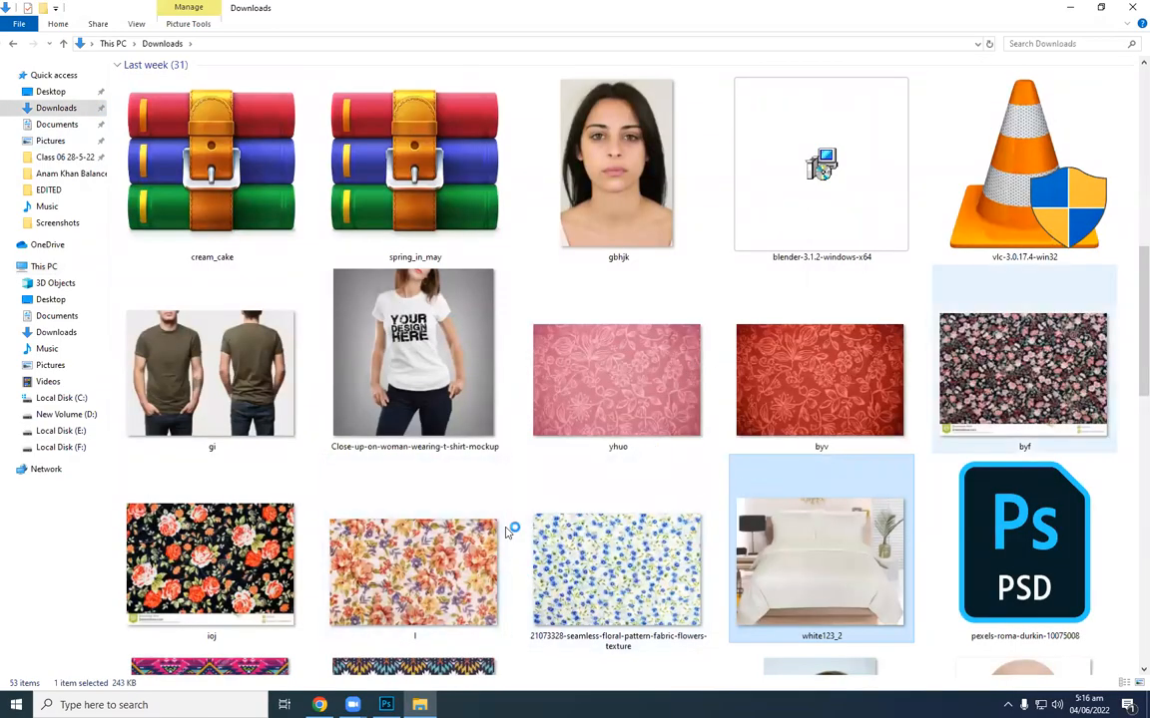
click(487, 564)
right_click(439, 558)
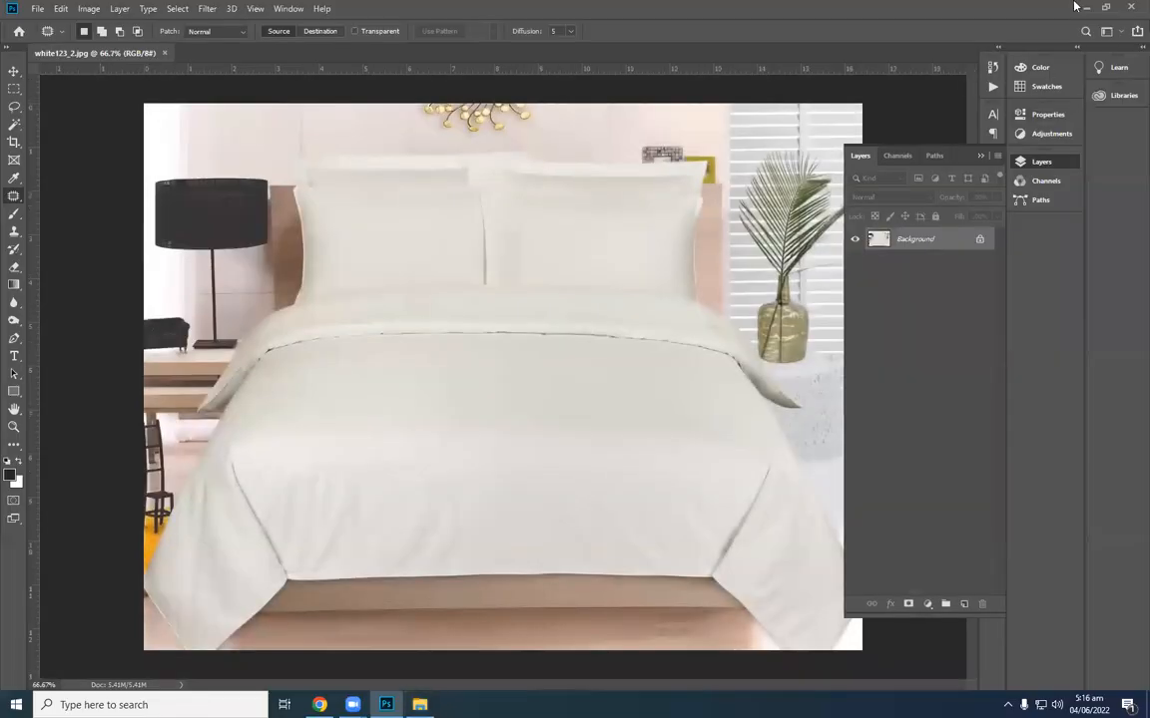
click(1086, 8)
right_click(465, 528)
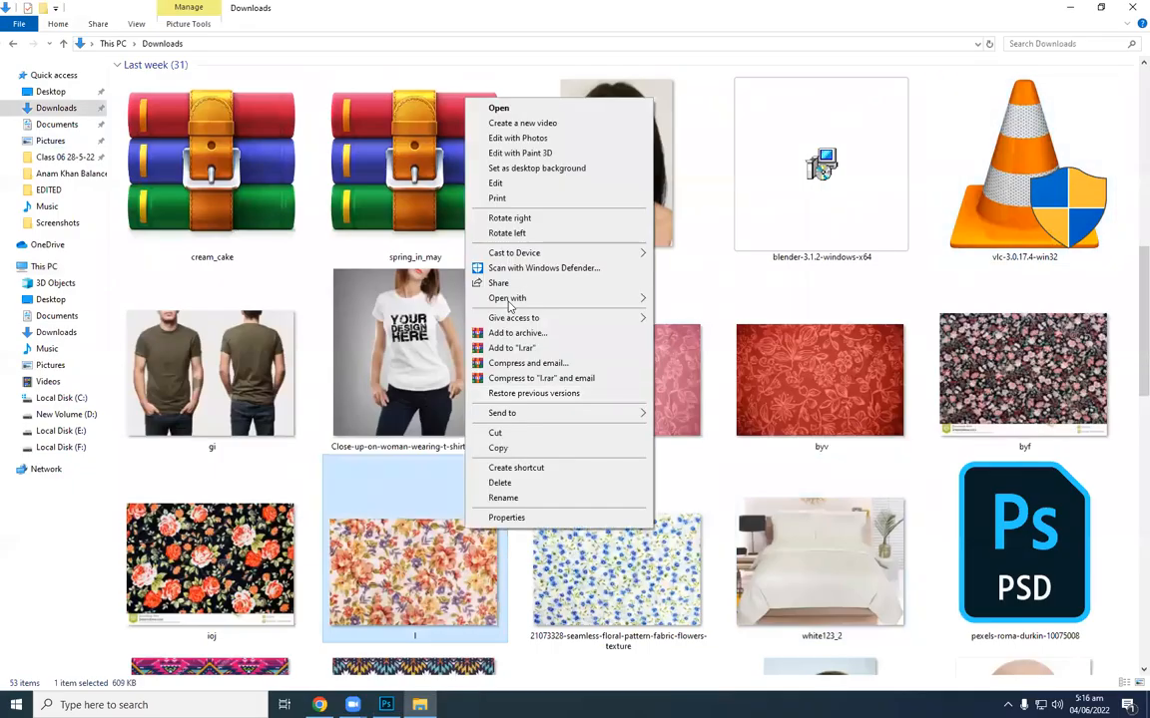
mouse_move(599, 298)
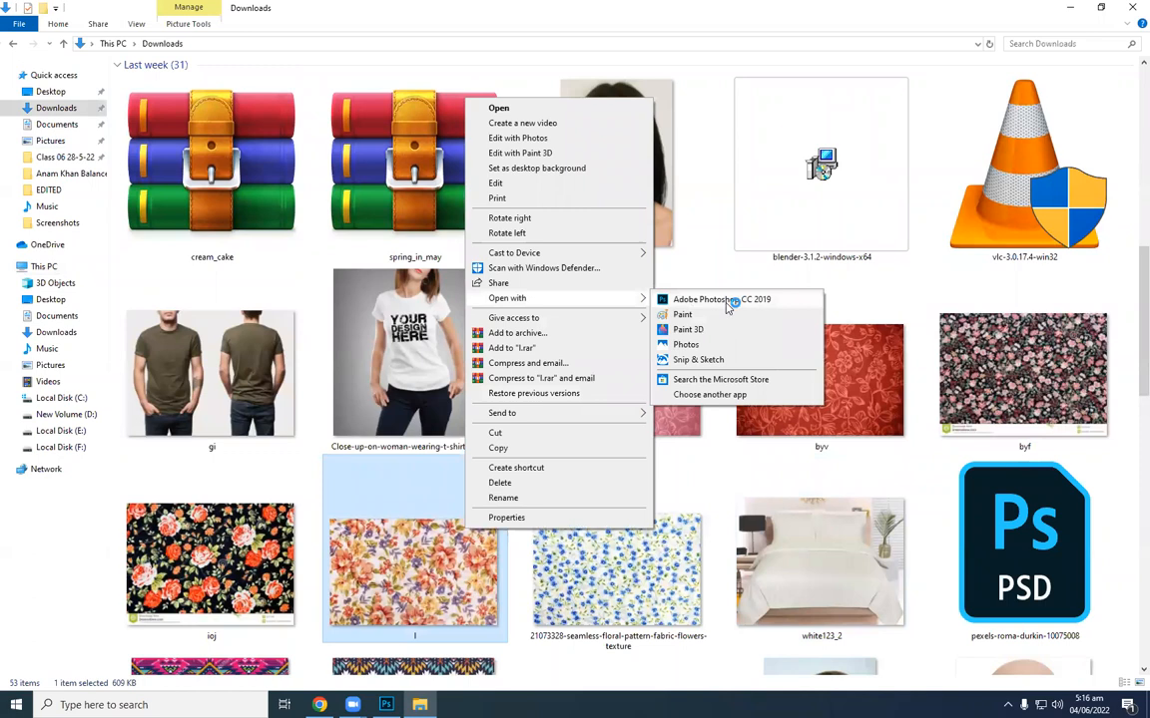
click(725, 300)
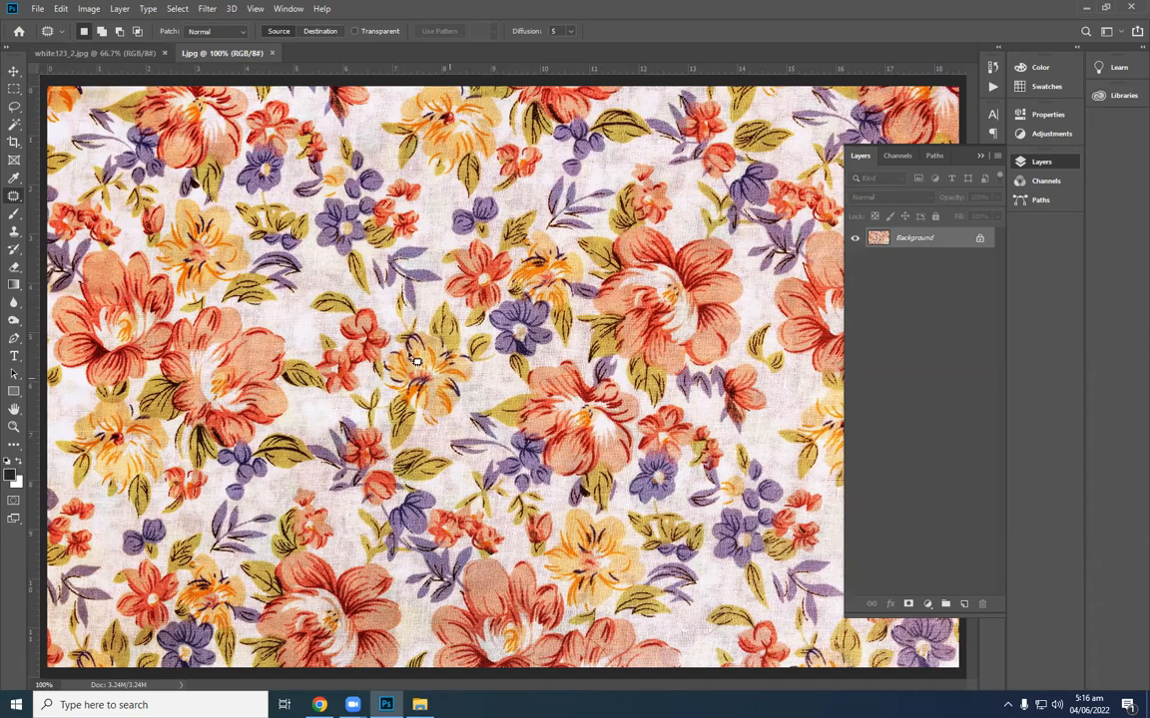
Unlock the Background layer in both the floral pattern image and the white bedding photo.
key(v)
scroll(409, 361, down, 3)
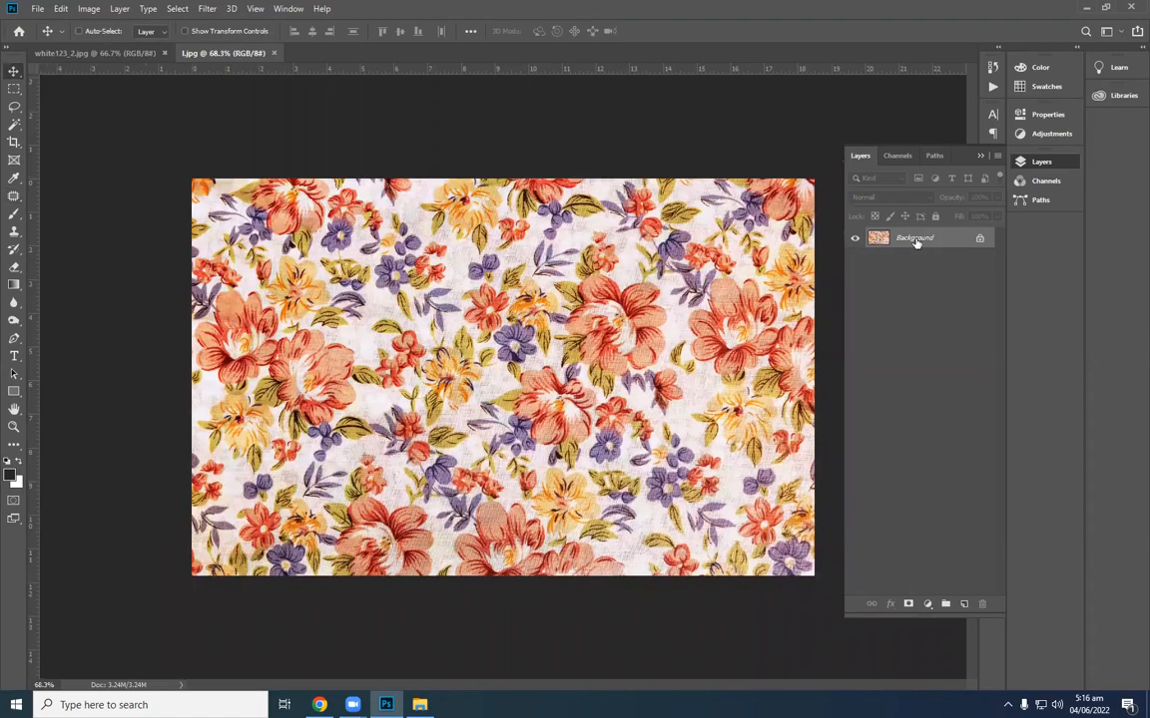
click(979, 238)
click(130, 53)
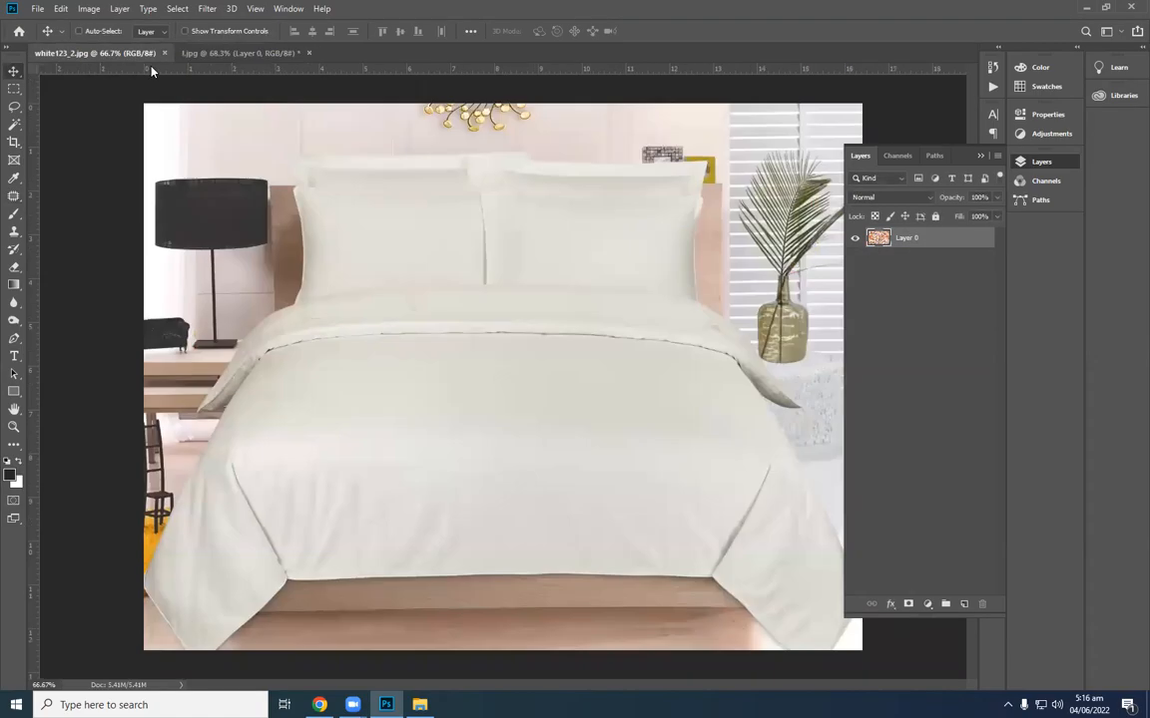
click(982, 240)
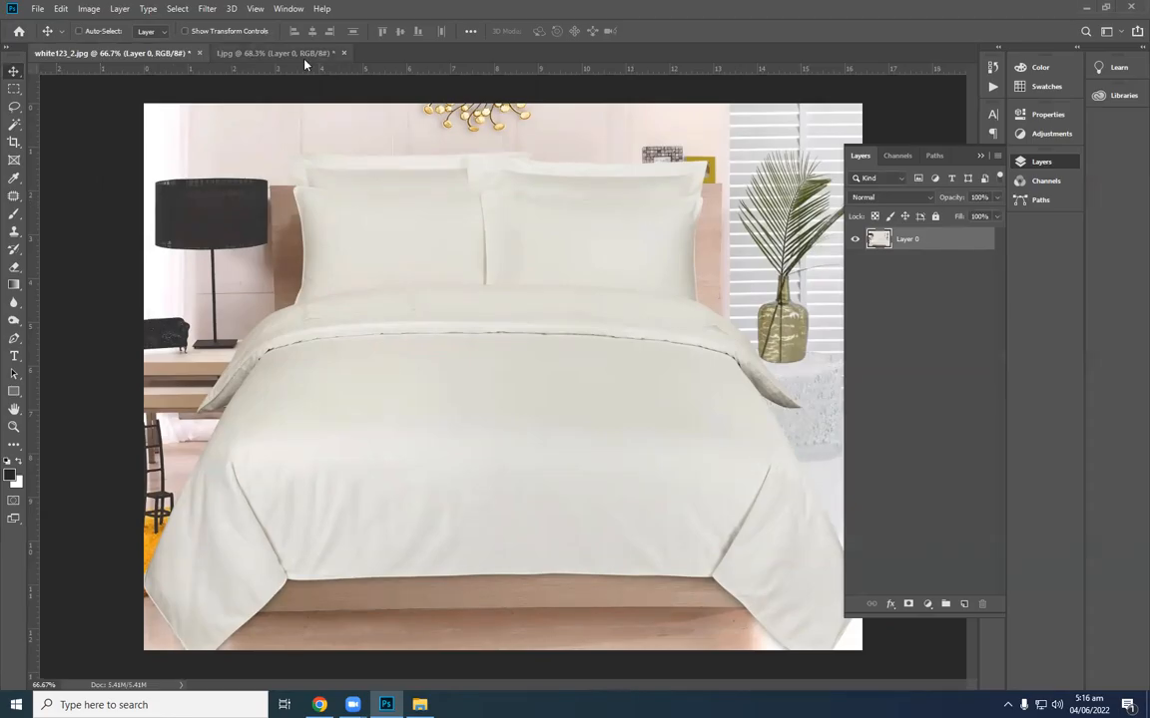
Close the floral pattern and bedding documents without saving changes.
click(274, 52)
click(343, 53)
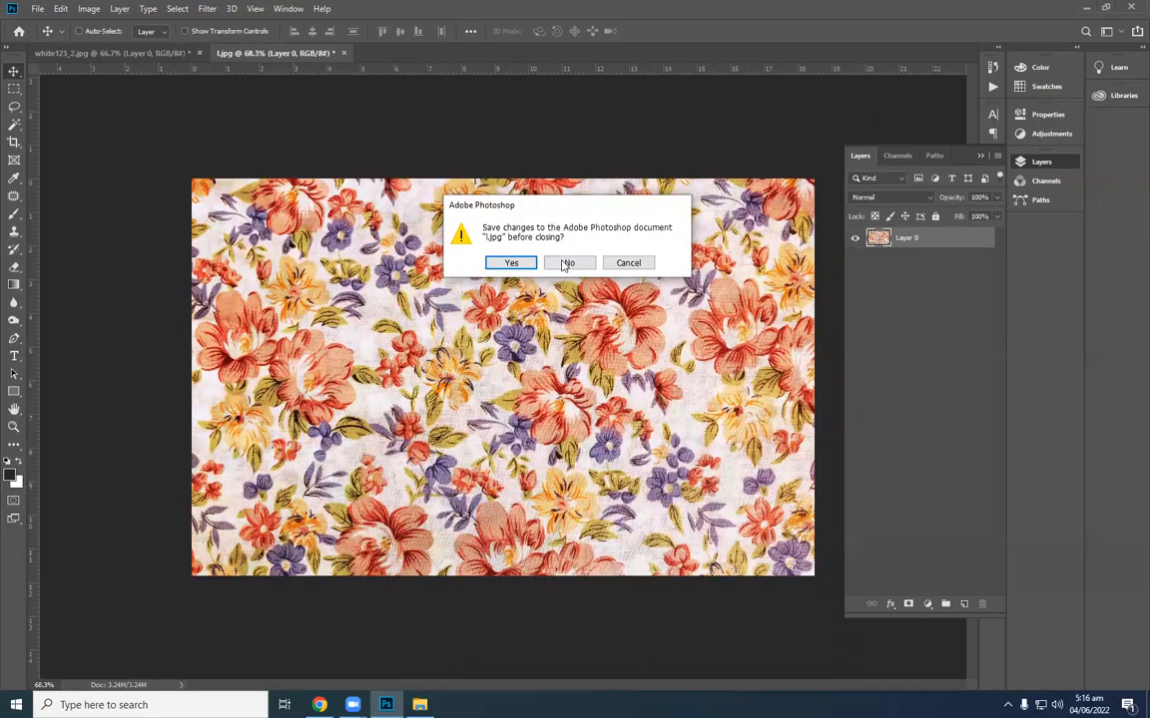
click(565, 260)
click(200, 53)
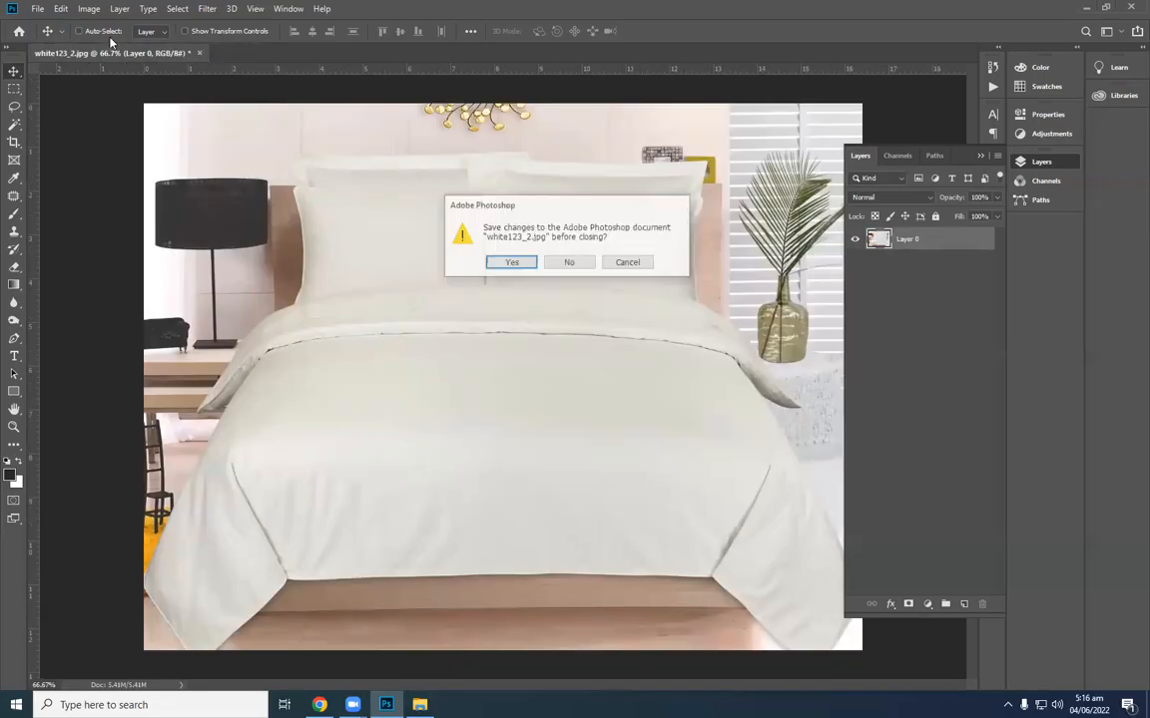
click(565, 260)
Open the T-shirt images gi and Close-up-on-woman-wearing-t-shirt-mockup together from the Downloads folder.
click(40, 200)
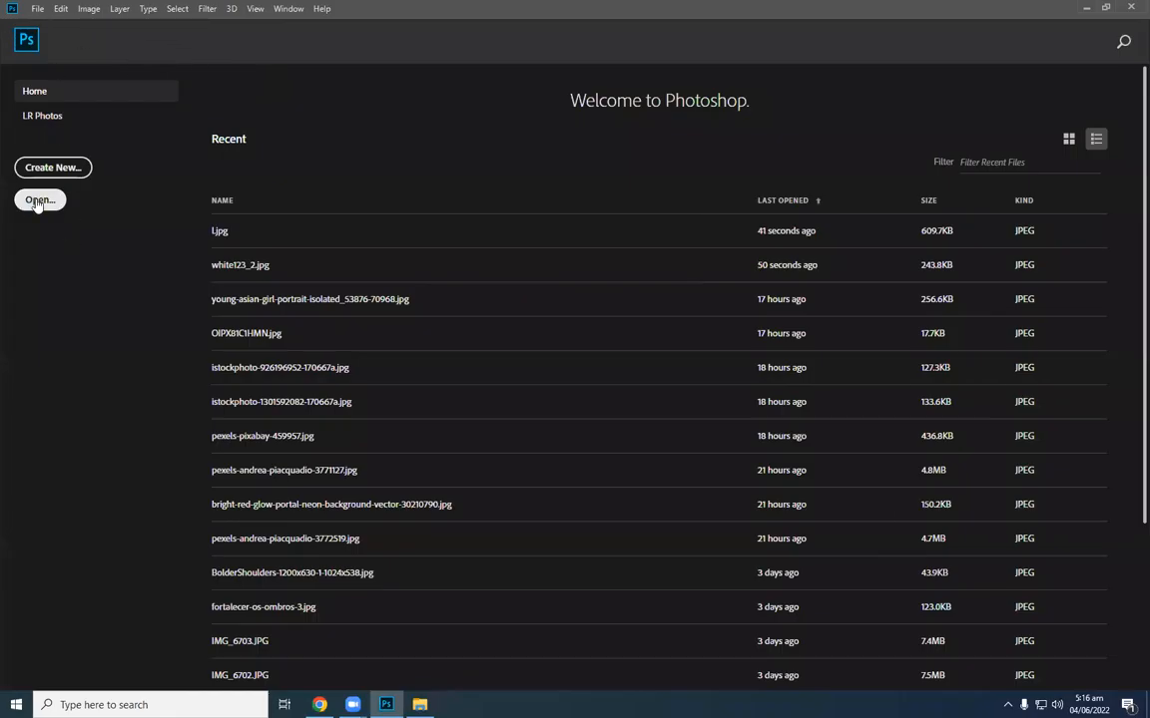
scroll(585, 309, down, 1)
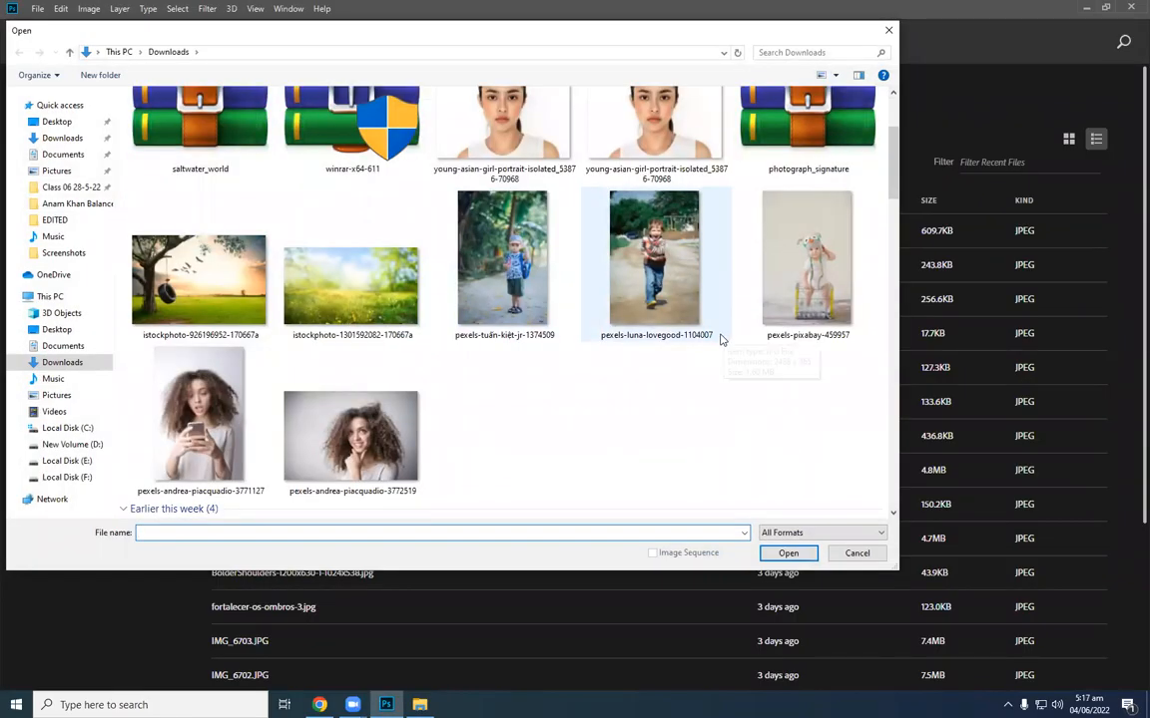
scroll(688, 313, up, 1)
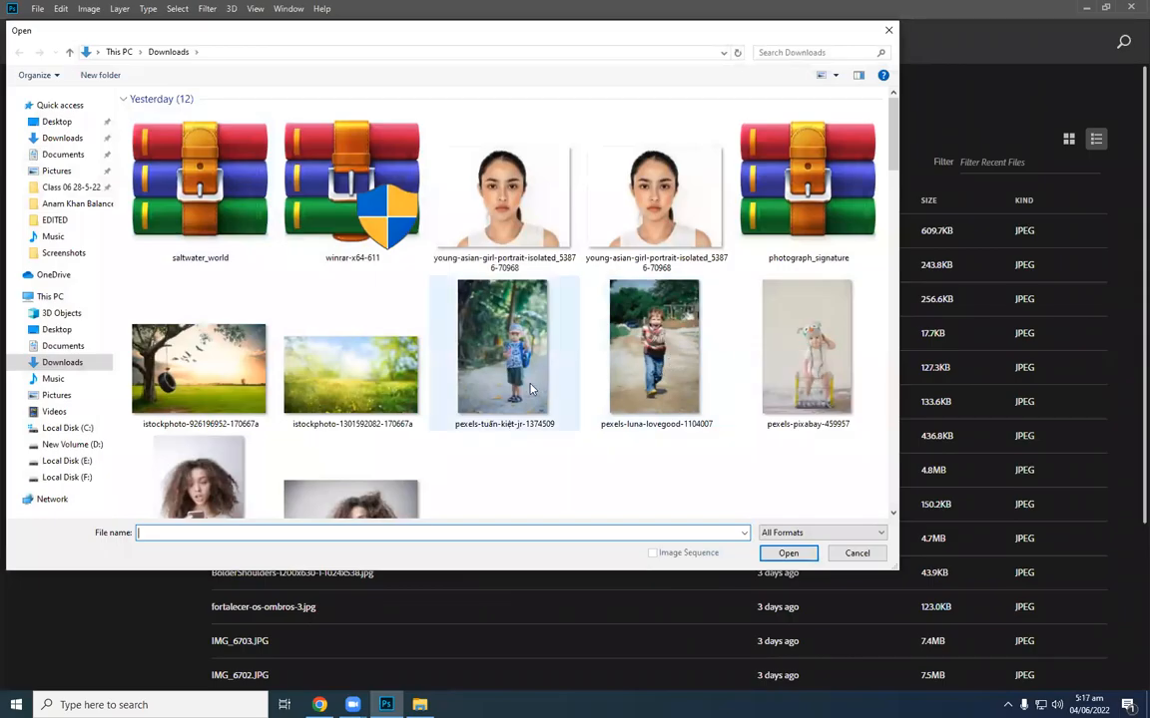
click(502, 344)
scroll(727, 404, down, 8)
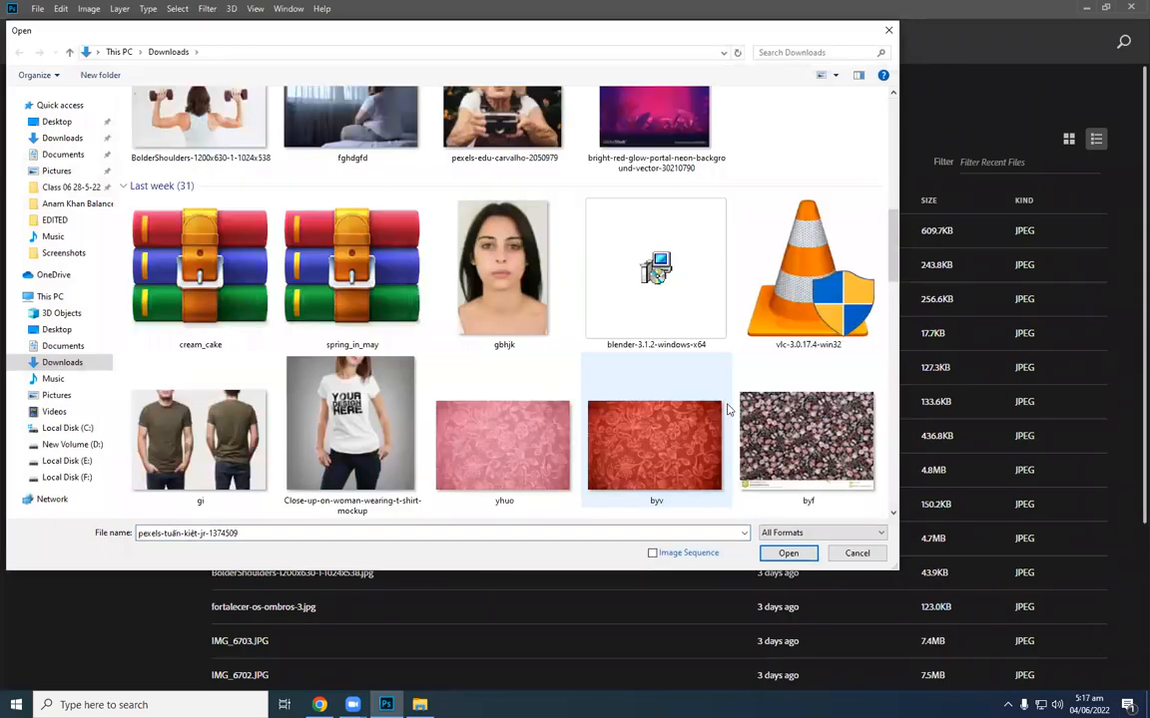
click(220, 427)
ctrl+click(349, 429)
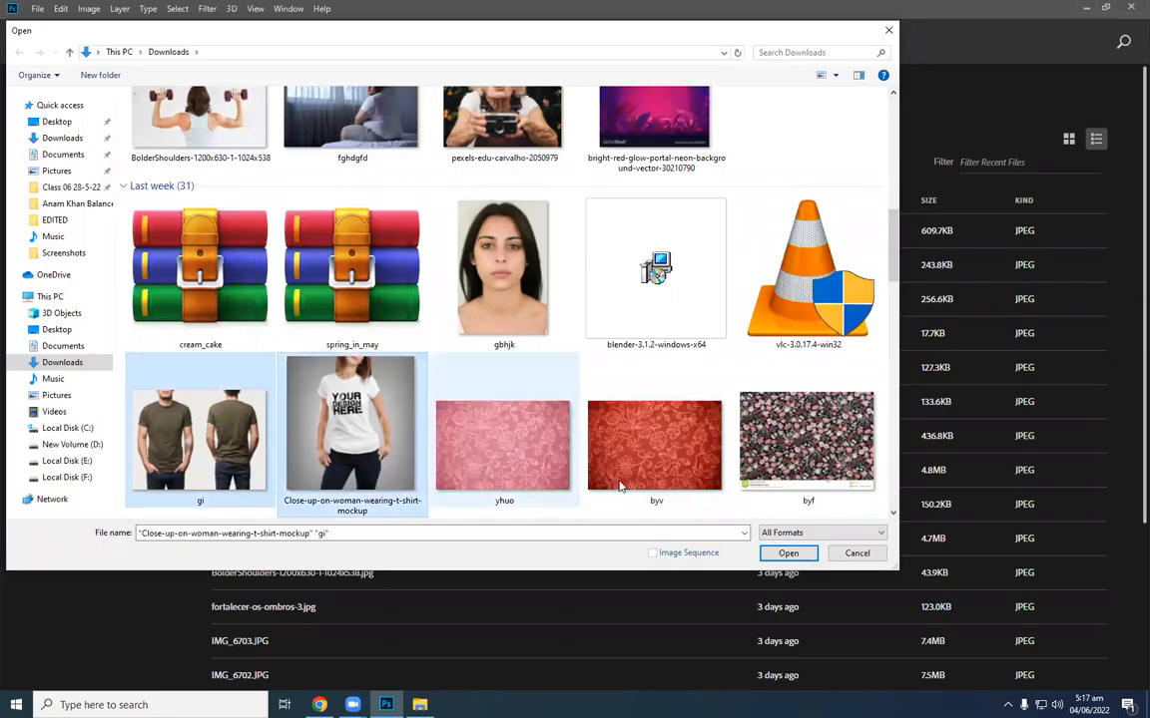
click(787, 552)
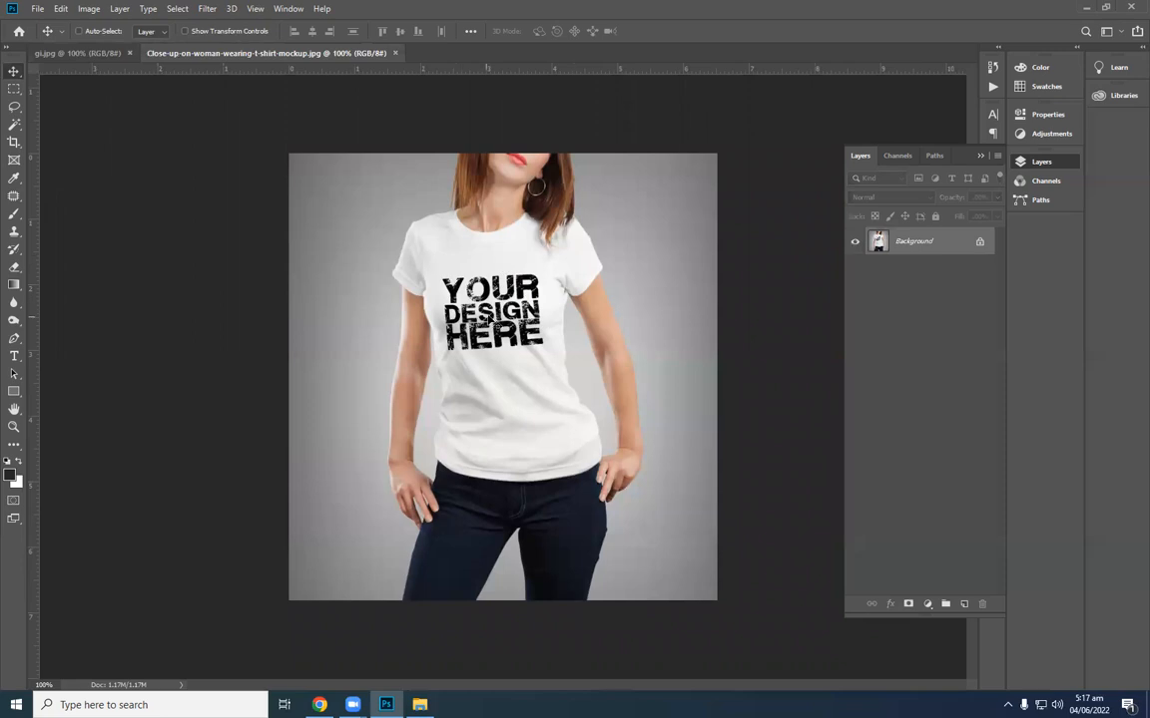
Examine the shirt fabric and printed design up close in the woman's T-shirt mockup and the olive T-shirt photo.
scroll(504, 267, up, 3)
scroll(504, 269, up, 1)
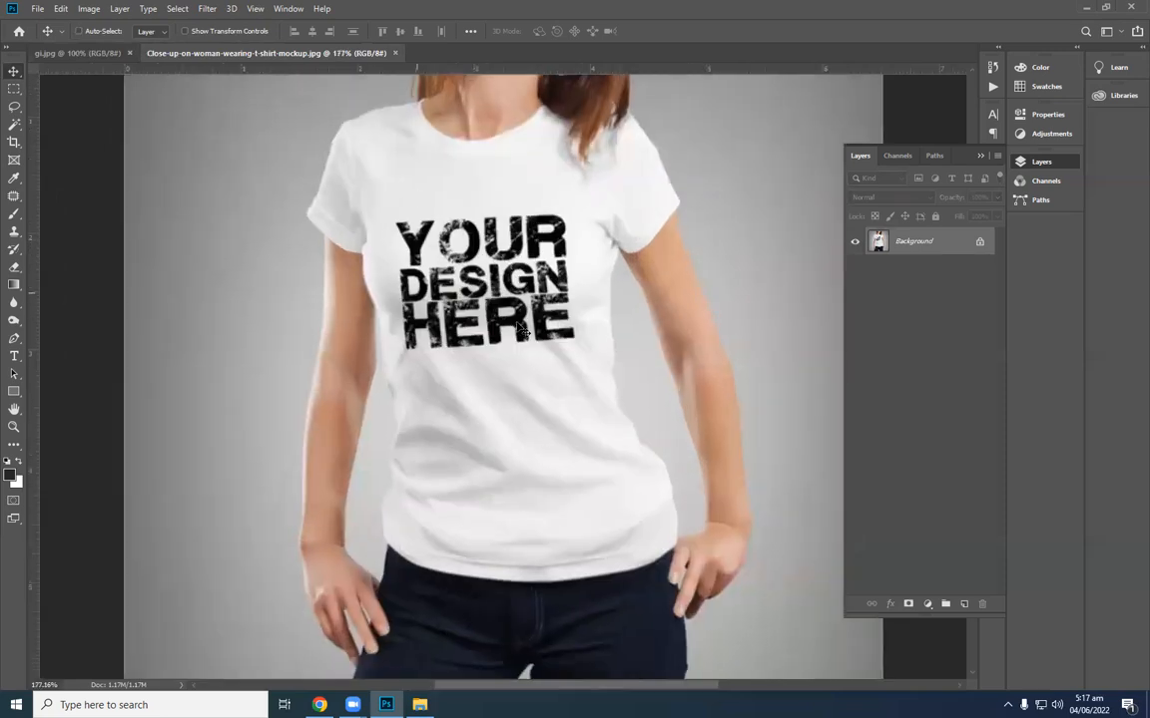
click(101, 50)
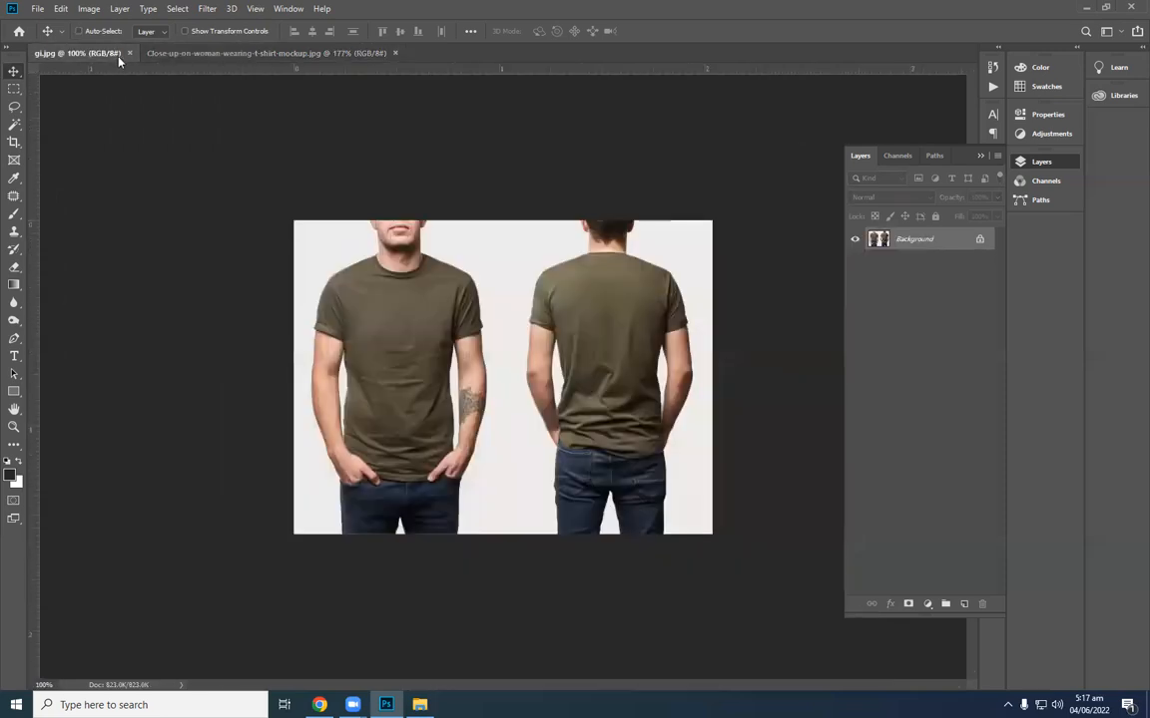
scroll(492, 366, up, 1)
scroll(492, 366, up, 2)
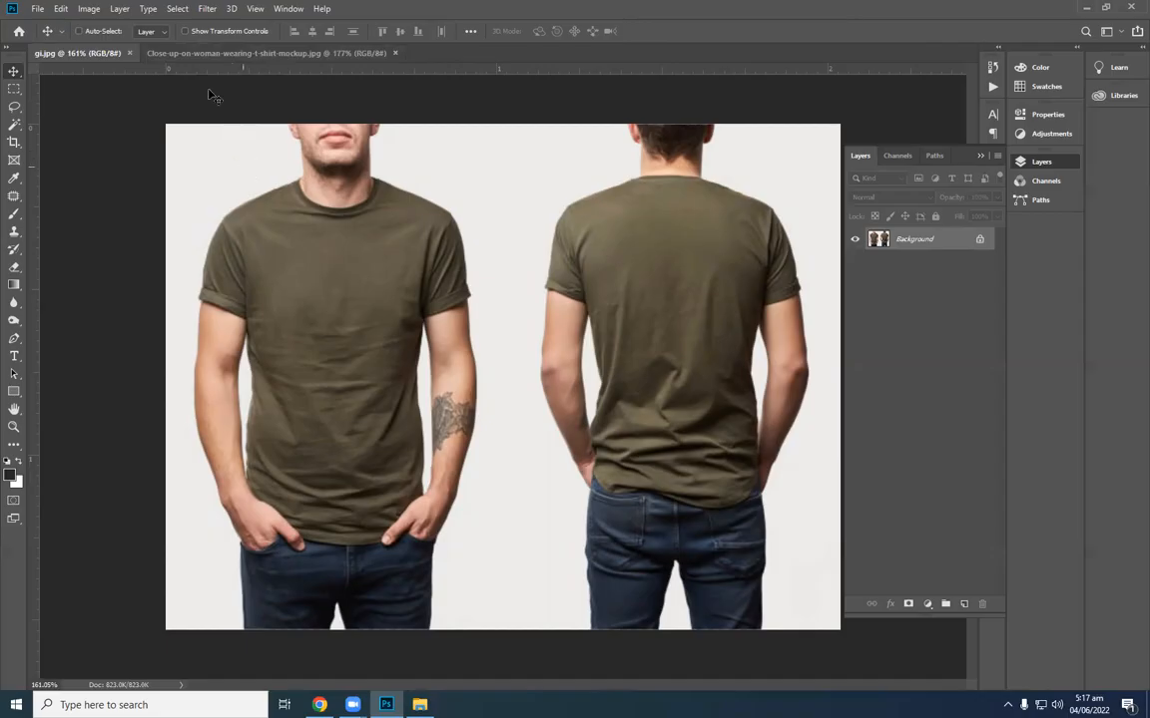
click(194, 56)
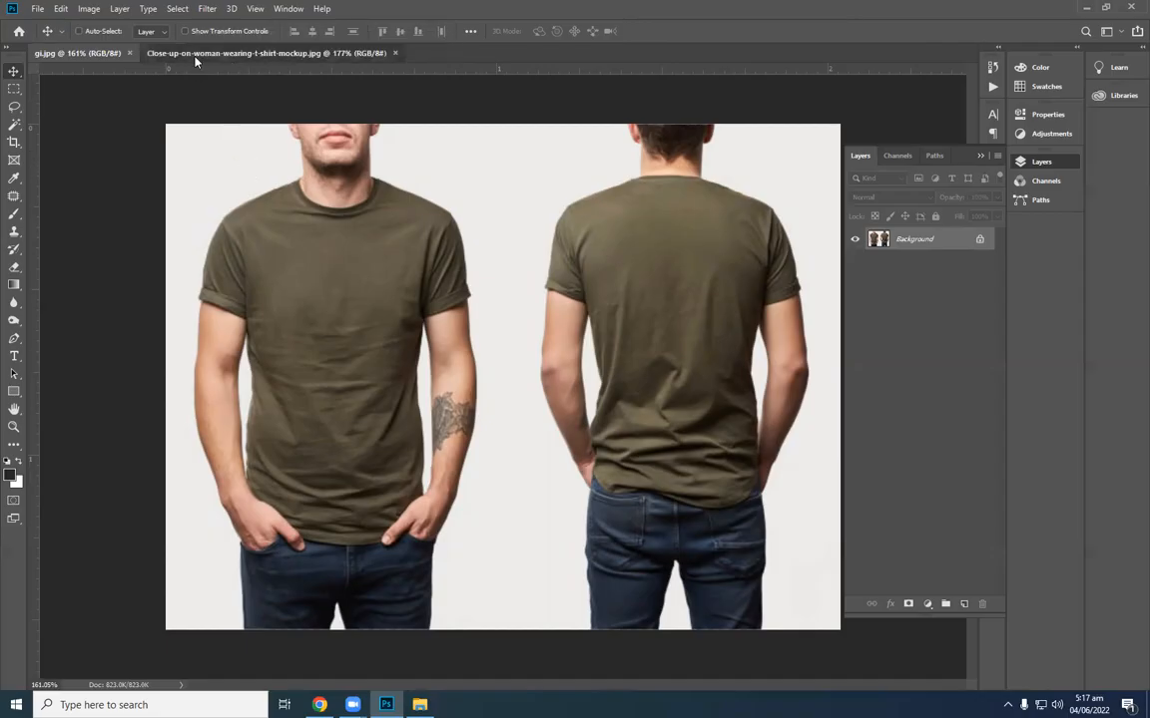
click(93, 52)
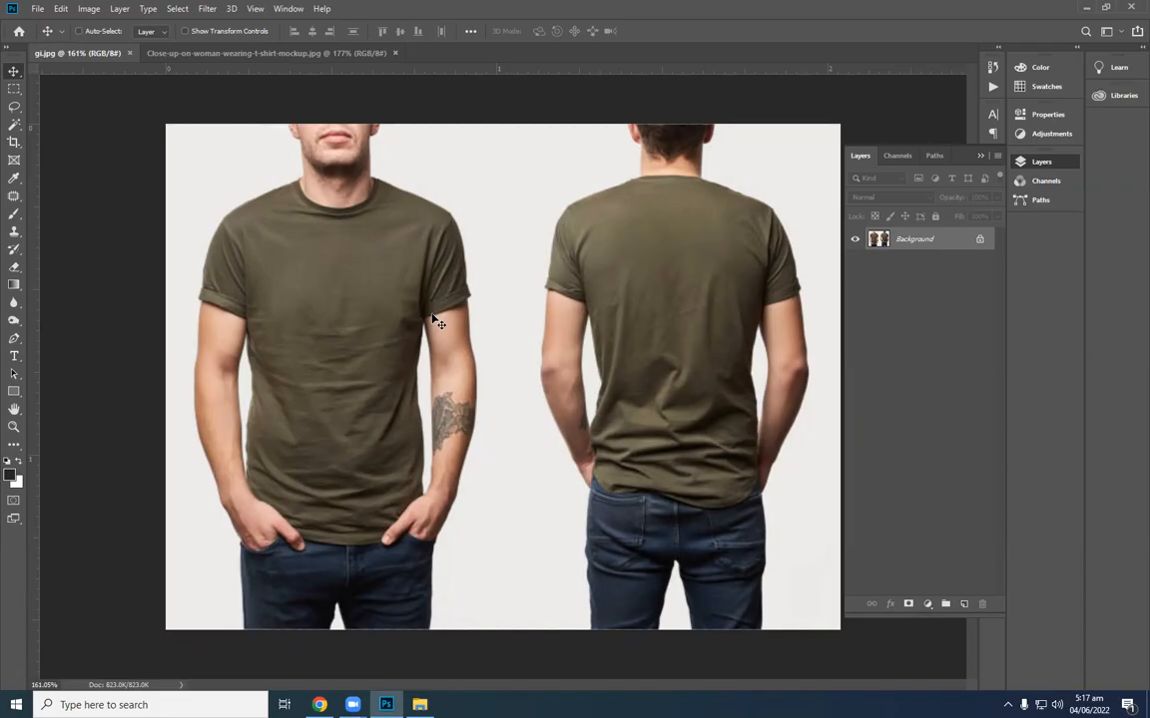
Close both T-shirt documents.
click(380, 52)
click(395, 53)
click(130, 53)
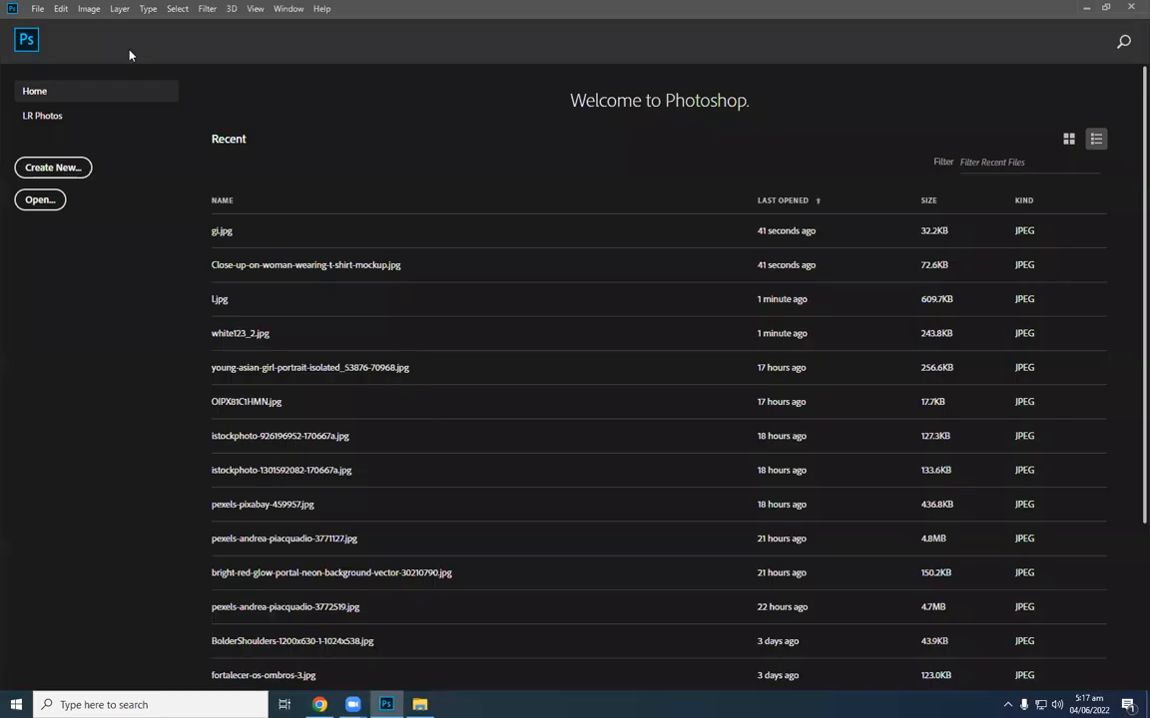
Open the photo of the elderly woman with a camera and bright-red-glow-portal-neon-background-vector-30210790 together from Downloads.
click(40, 197)
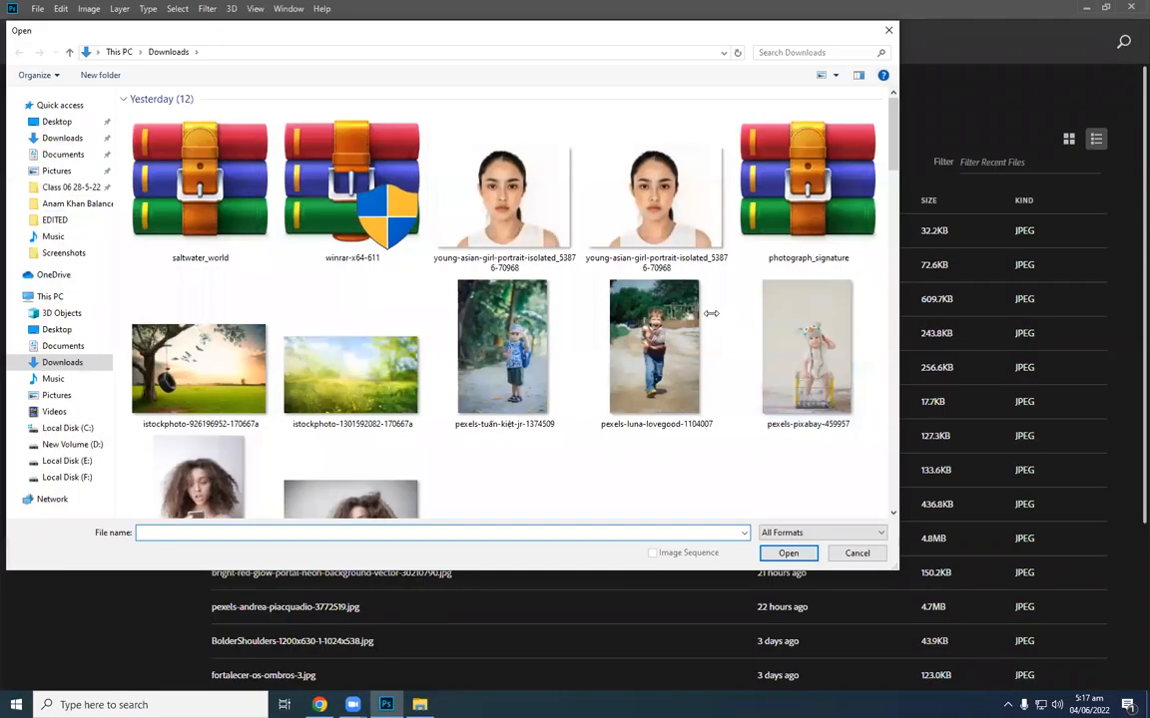
scroll(825, 346, down, 6)
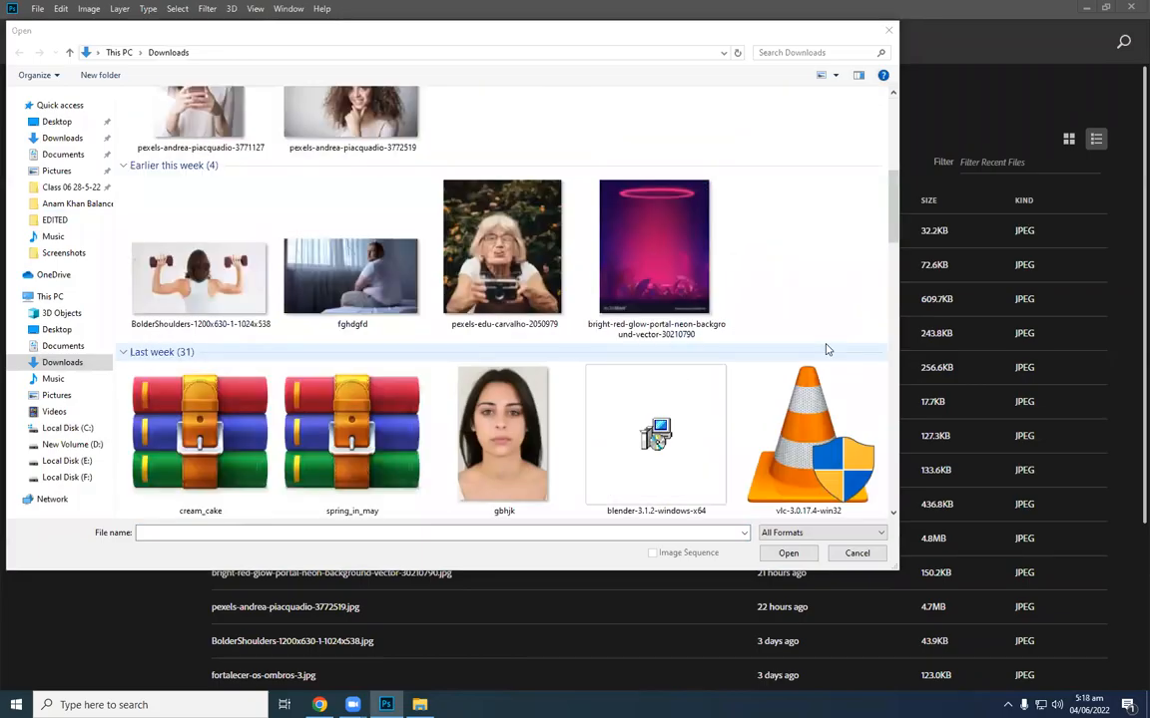
scroll(824, 346, up, 3)
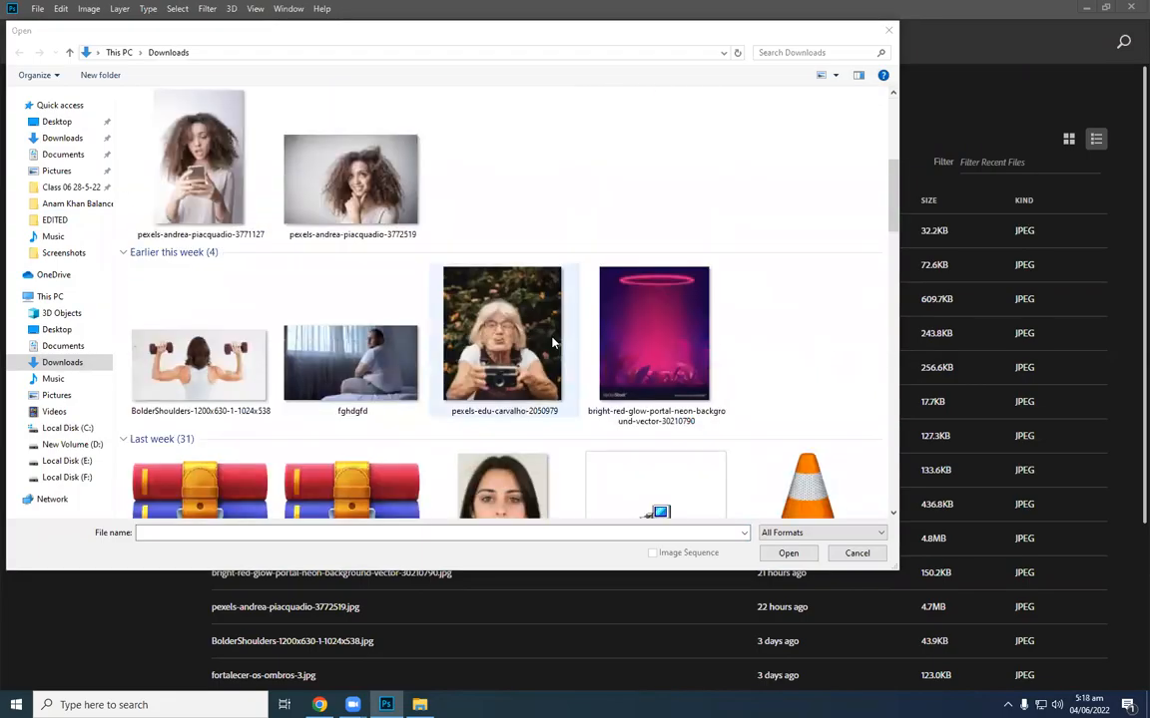
click(503, 339)
ctrl+click(645, 344)
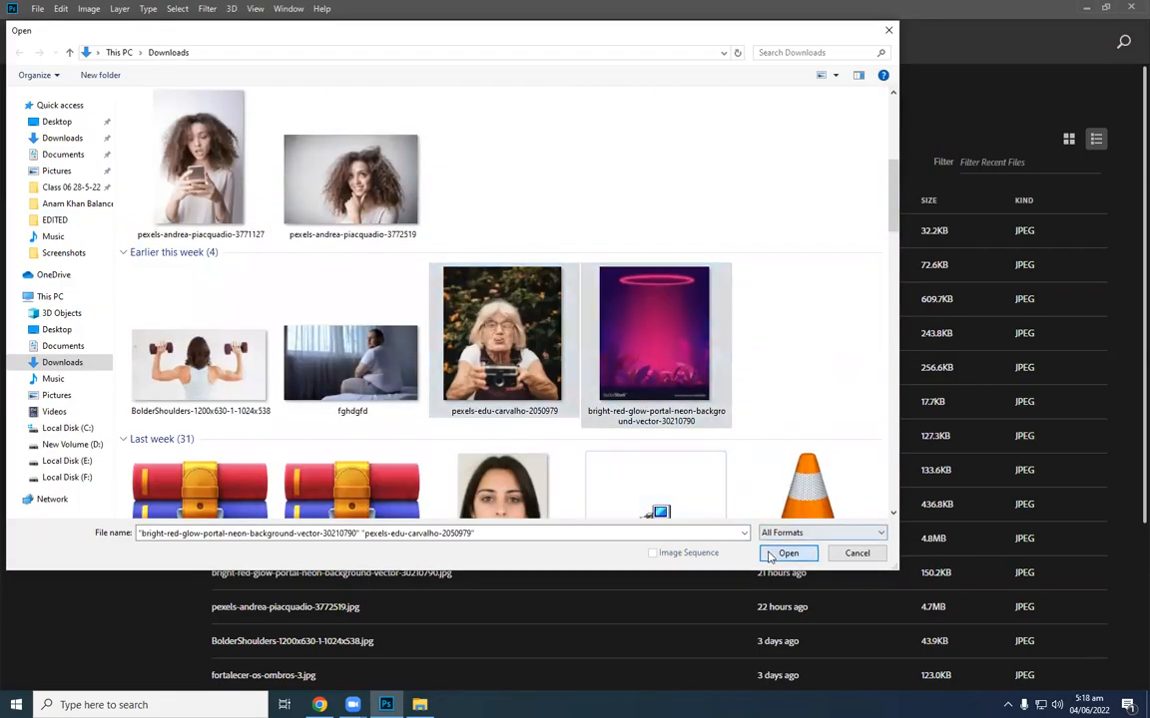
click(788, 553)
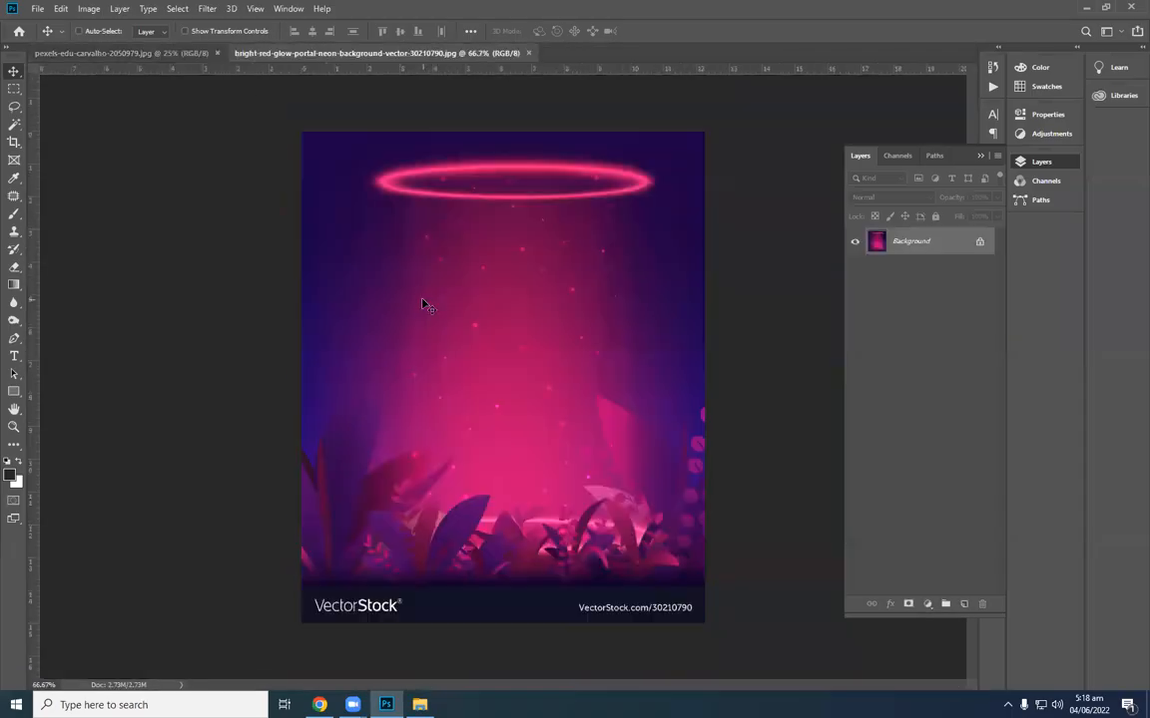
Unlock the neon portal image's Background layer and crop away the VectorStock strip along its lower edge.
click(979, 242)
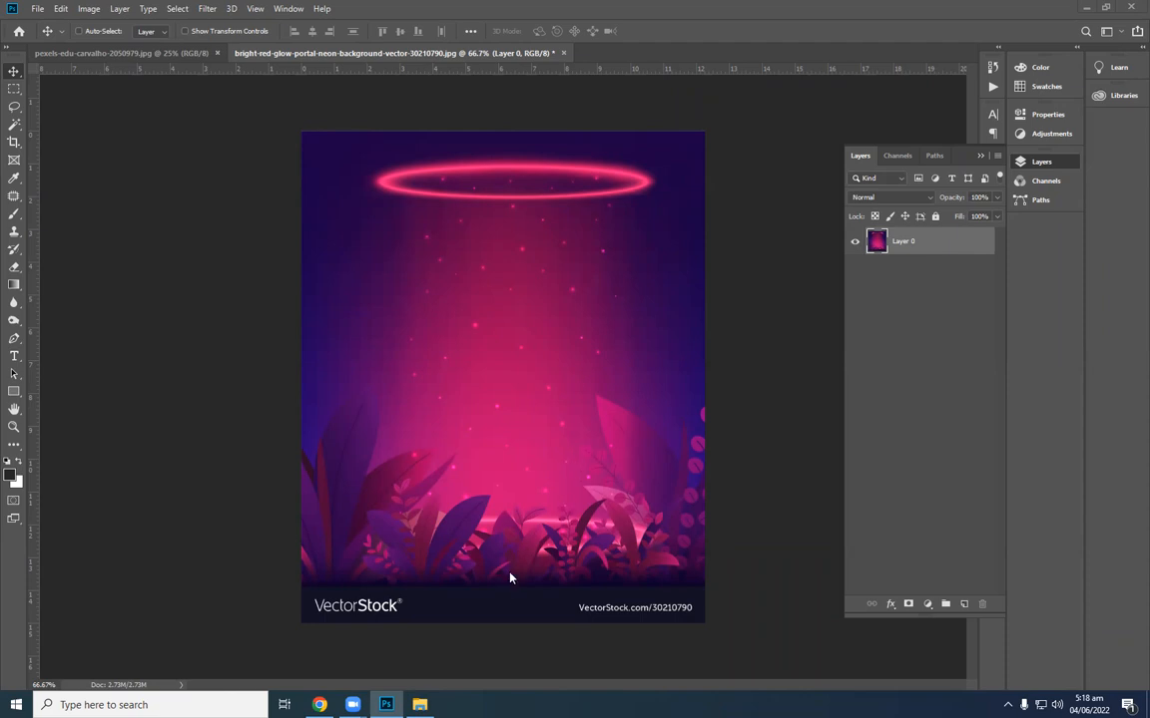
key(c)
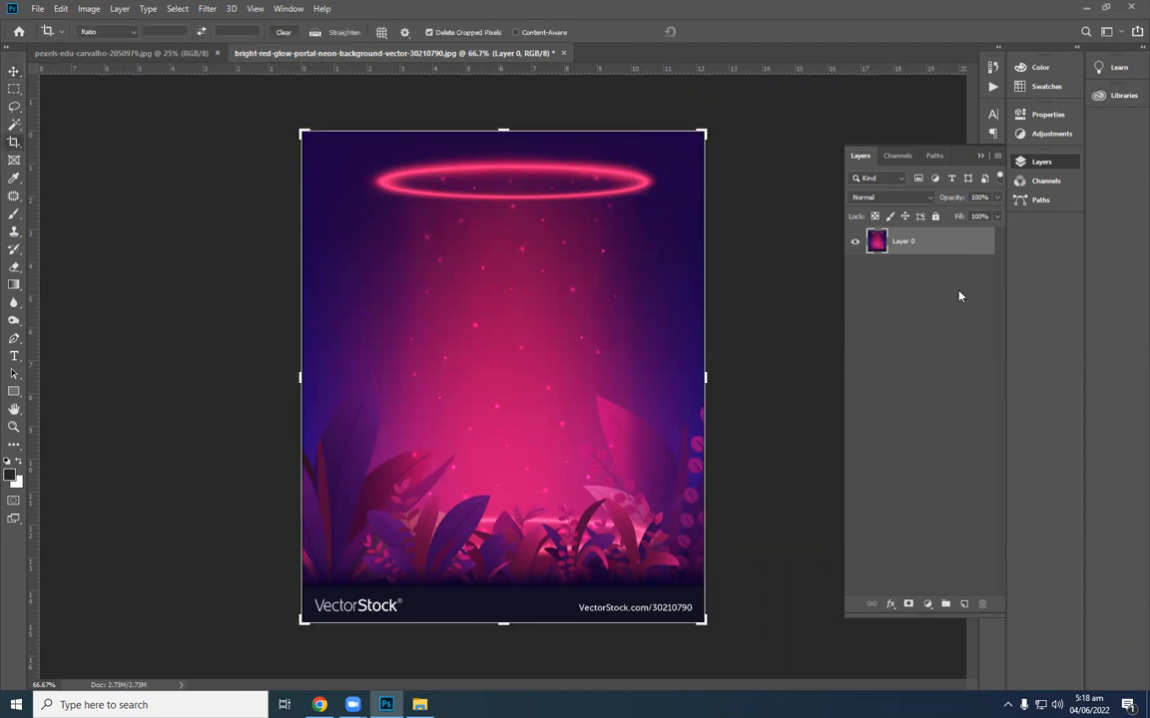
drag(503, 618, 506, 583)
key(Return)
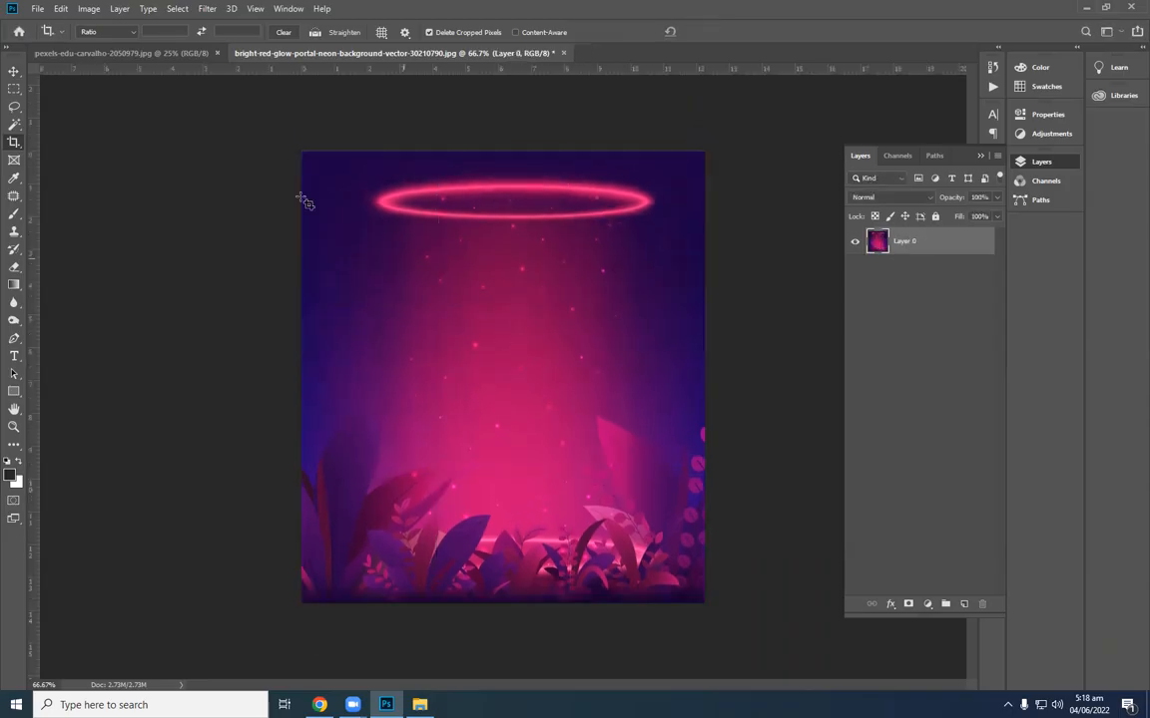
Select the elderly woman and her camera in the pexels-edu-carvalho photo with the Quick Selection tool at brush size 500.
click(165, 52)
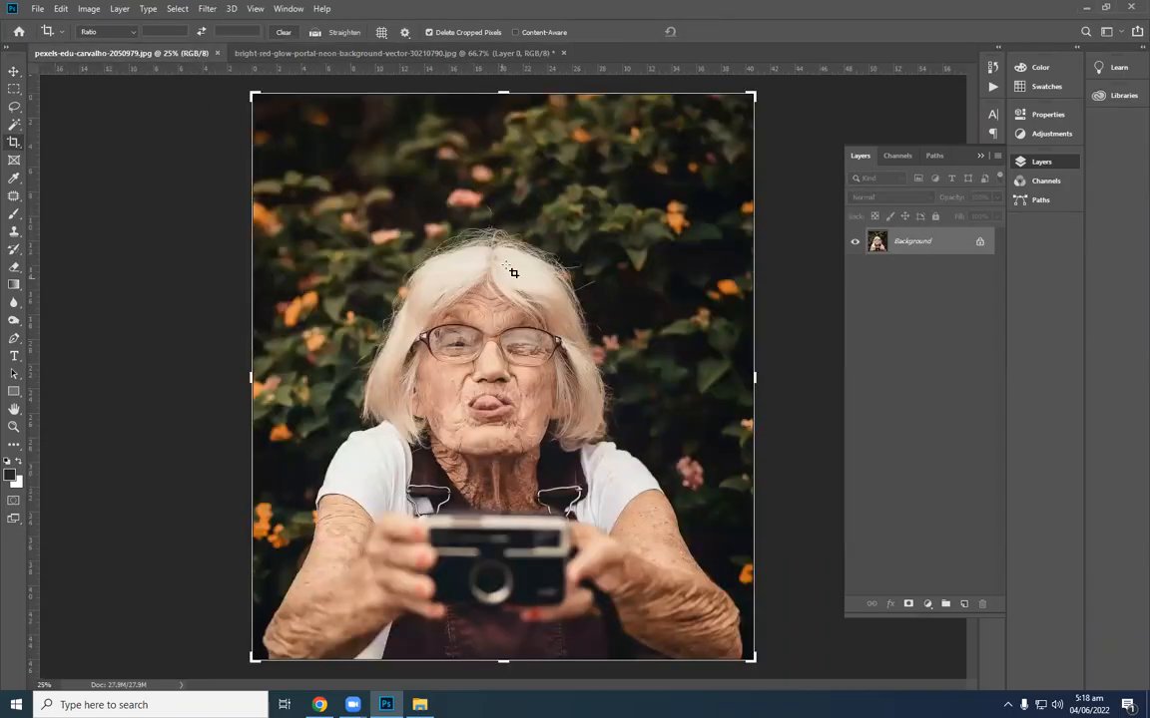
click(14, 88)
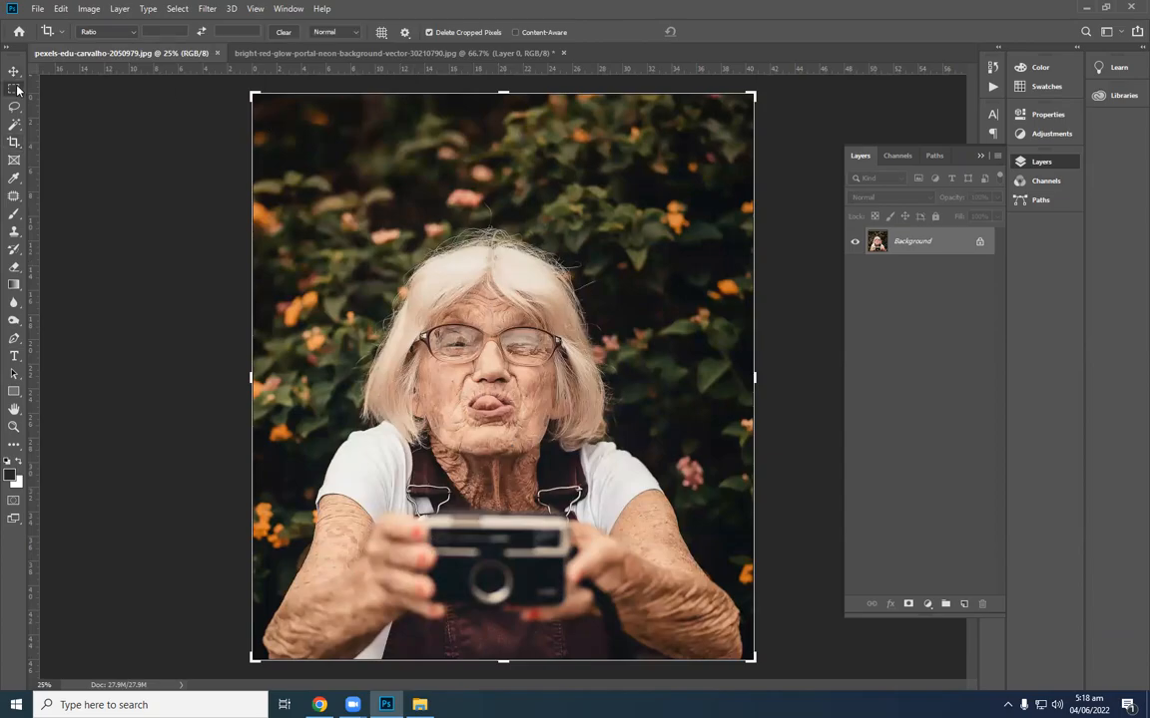
click(14, 123)
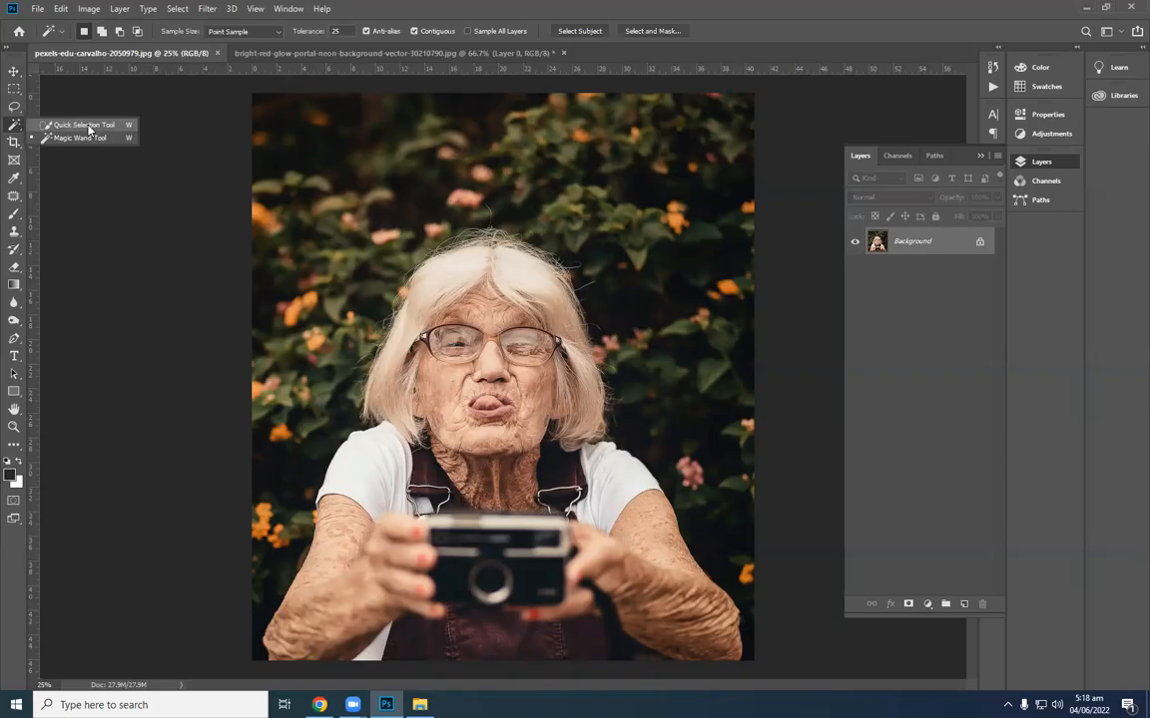
click(89, 126)
key(bracketright)
key(bracketright)
key(bracketright)
key(bracketright)
key(bracketright)
key(bracketright)
key(bracketright)
key(bracketright)
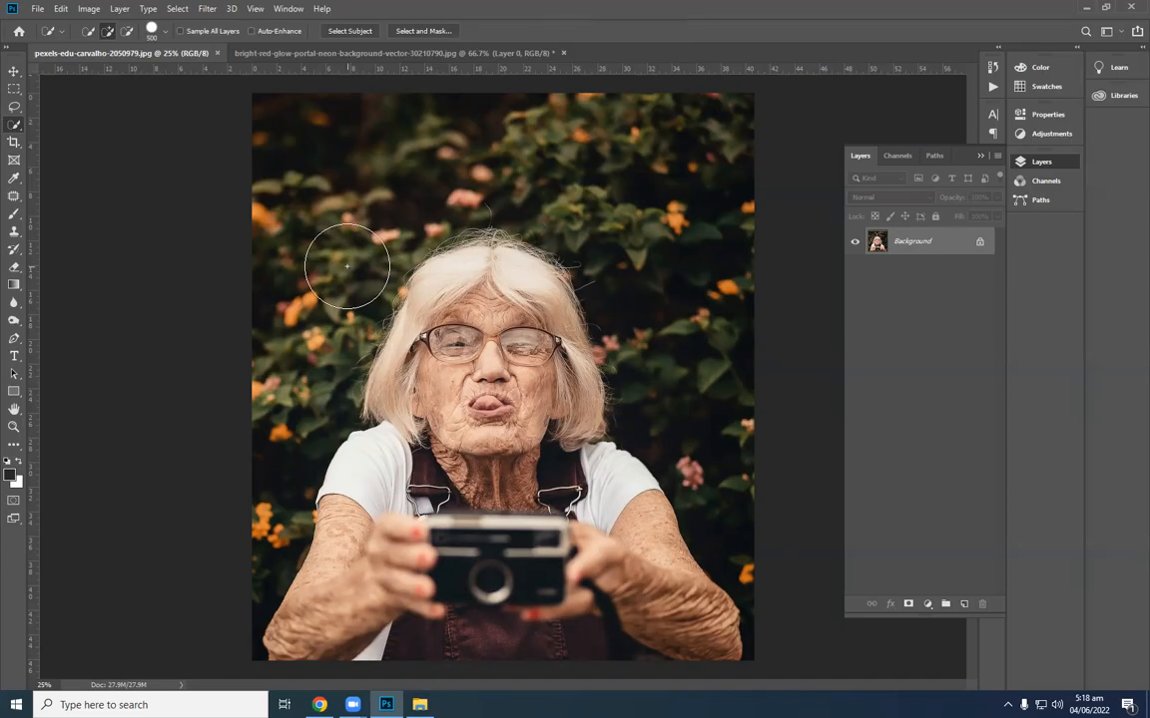
key(bracketleft)
key(bracketleft)
key(bracketright)
key(bracketright)
key(bracketleft)
key(bracketright)
mouse_move(417, 297)
mouse_down()
mouse_move(431, 262)
mouse_move(424, 319)
mouse_move(395, 364)
mouse_move(465, 337)
mouse_up()
mouse_move(471, 401)
mouse_down()
mouse_move(535, 518)
mouse_move(317, 555)
mouse_move(437, 538)
mouse_up()
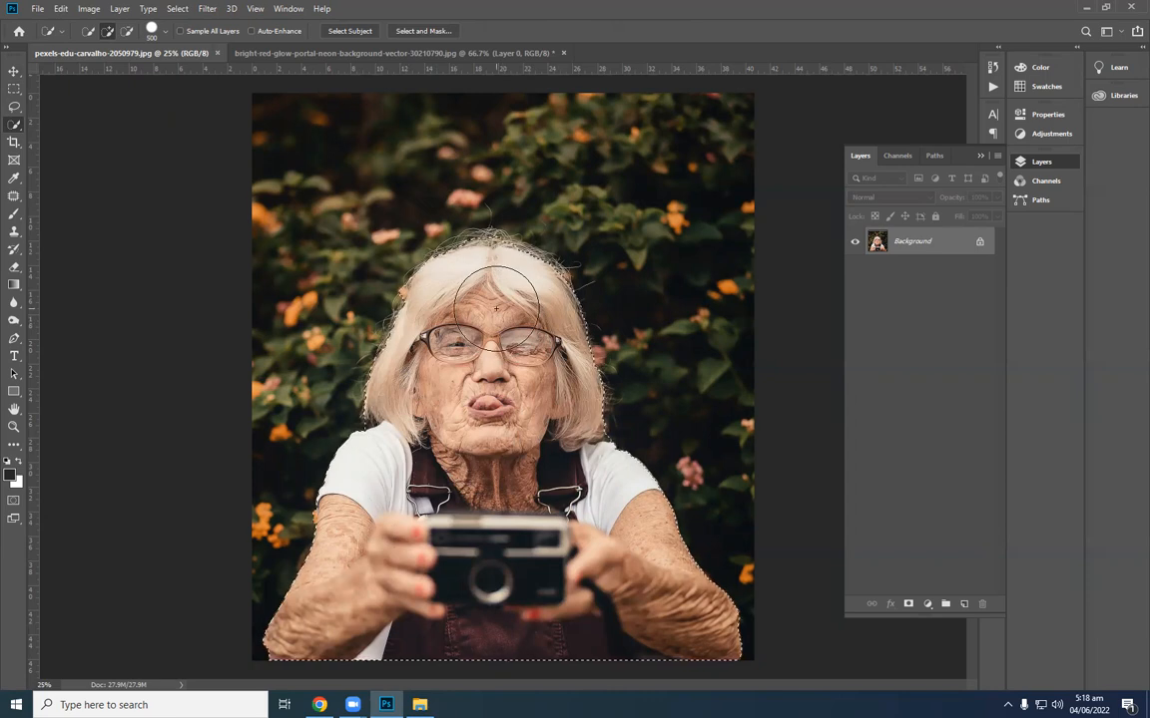
Unlock the photo's Background layer and copy the selected woman into the neon portal document as a new layer.
click(979, 240)
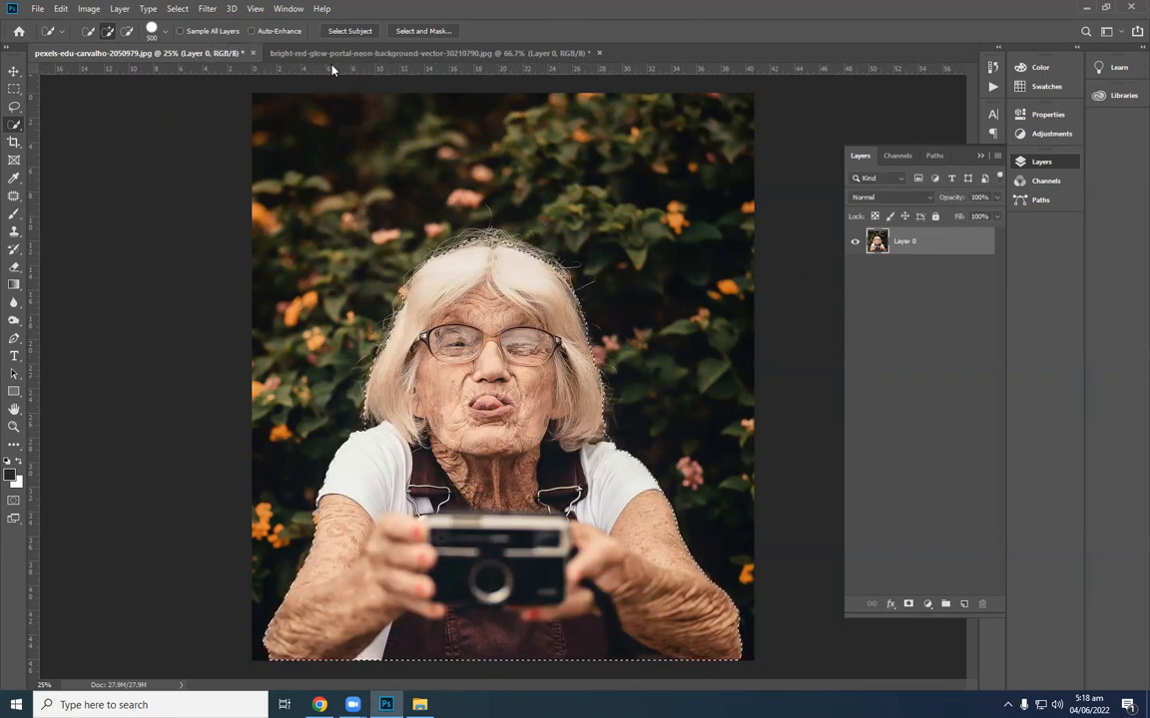
click(302, 51)
key(ctrl+v)
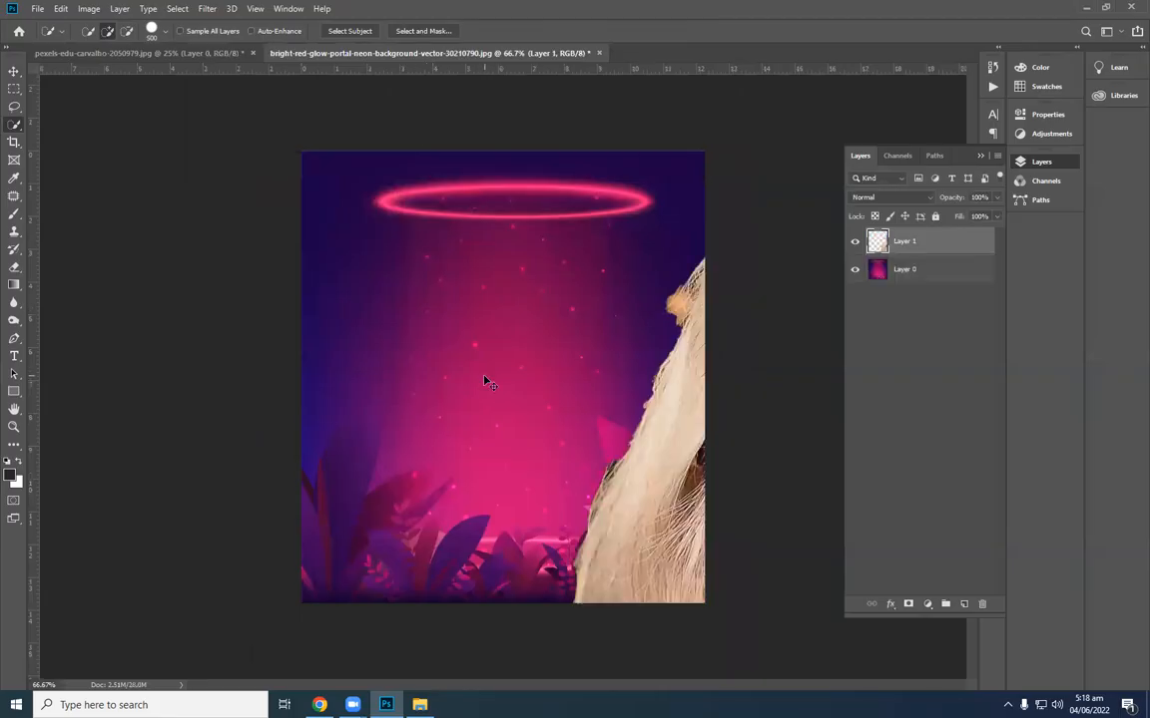
Move the pasted woman so her head sits over the portal image just below the neon ring.
key(ctrl+t)
scroll(404, 398, down, 10)
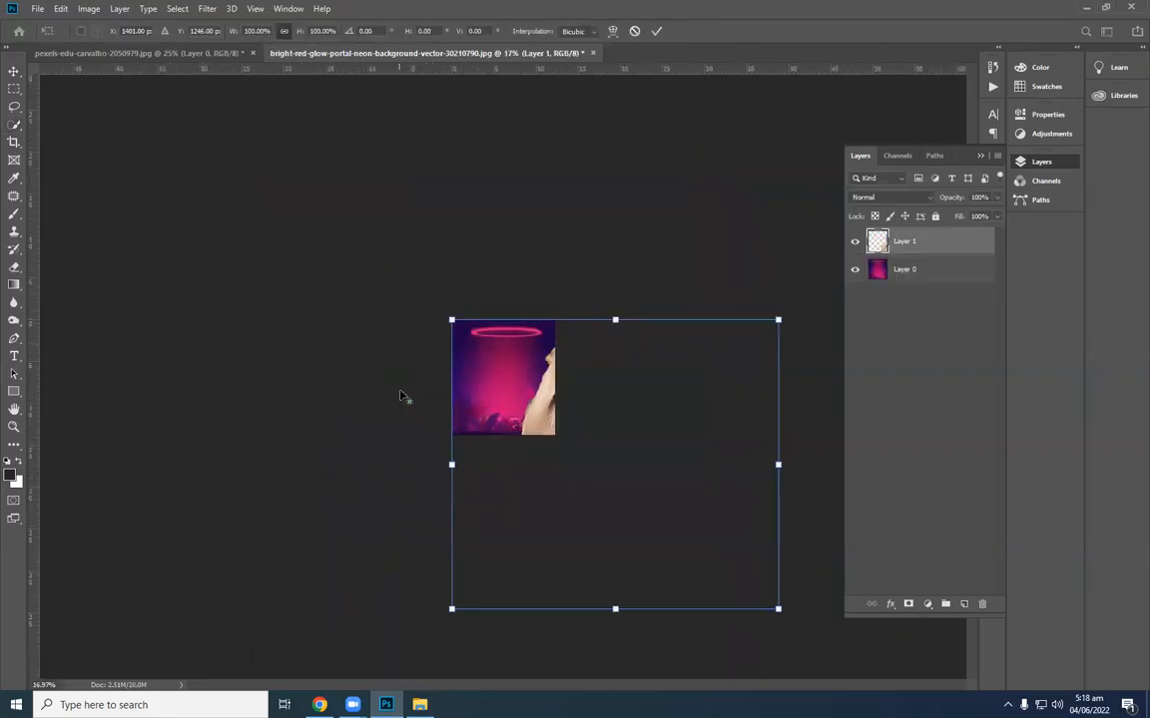
key(Return)
key(w)
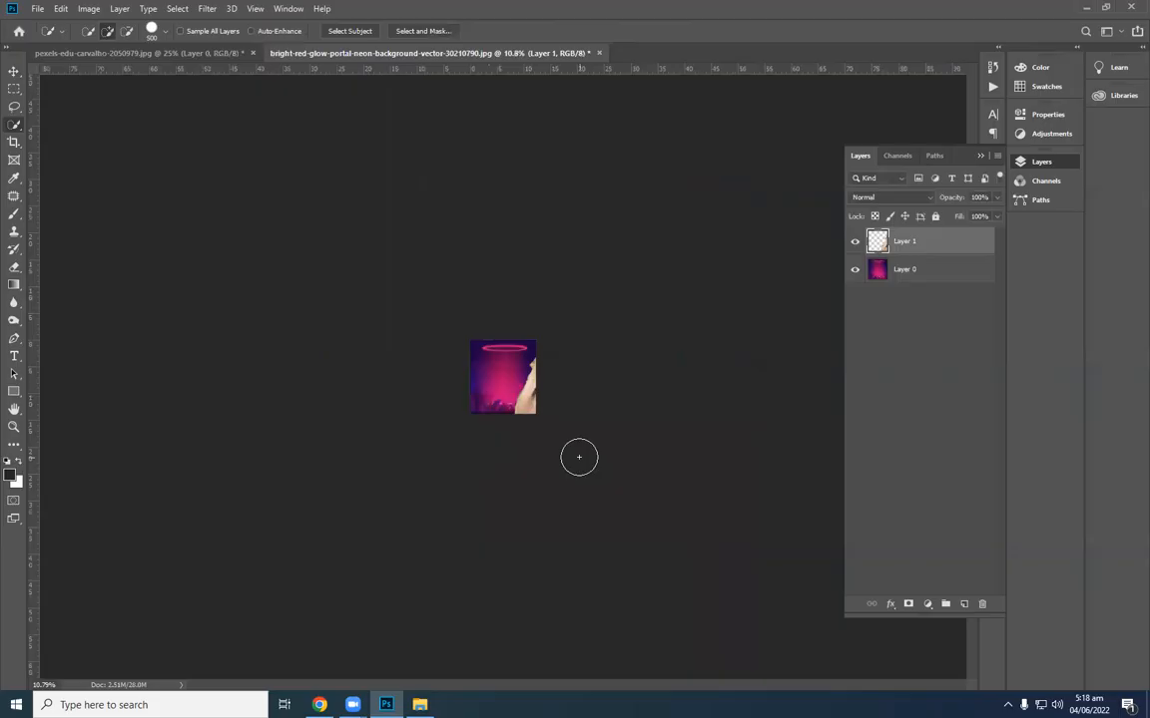
key(v)
drag(503, 367, 519, 427)
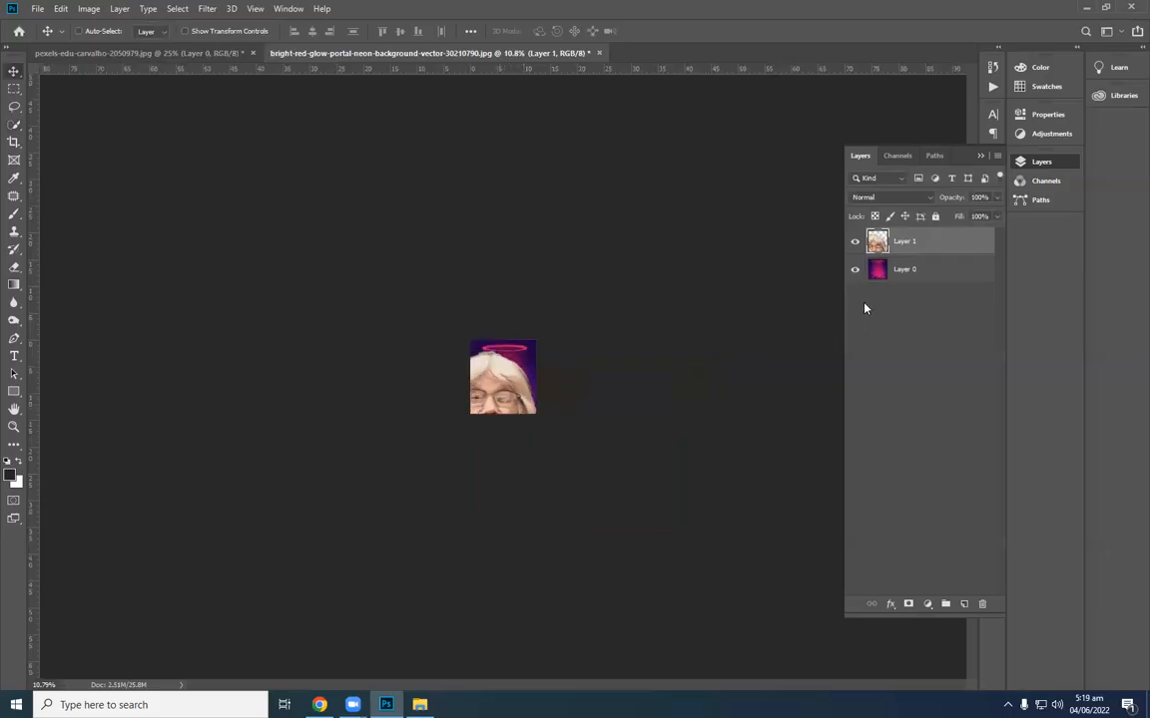
scroll(558, 389, up, 5)
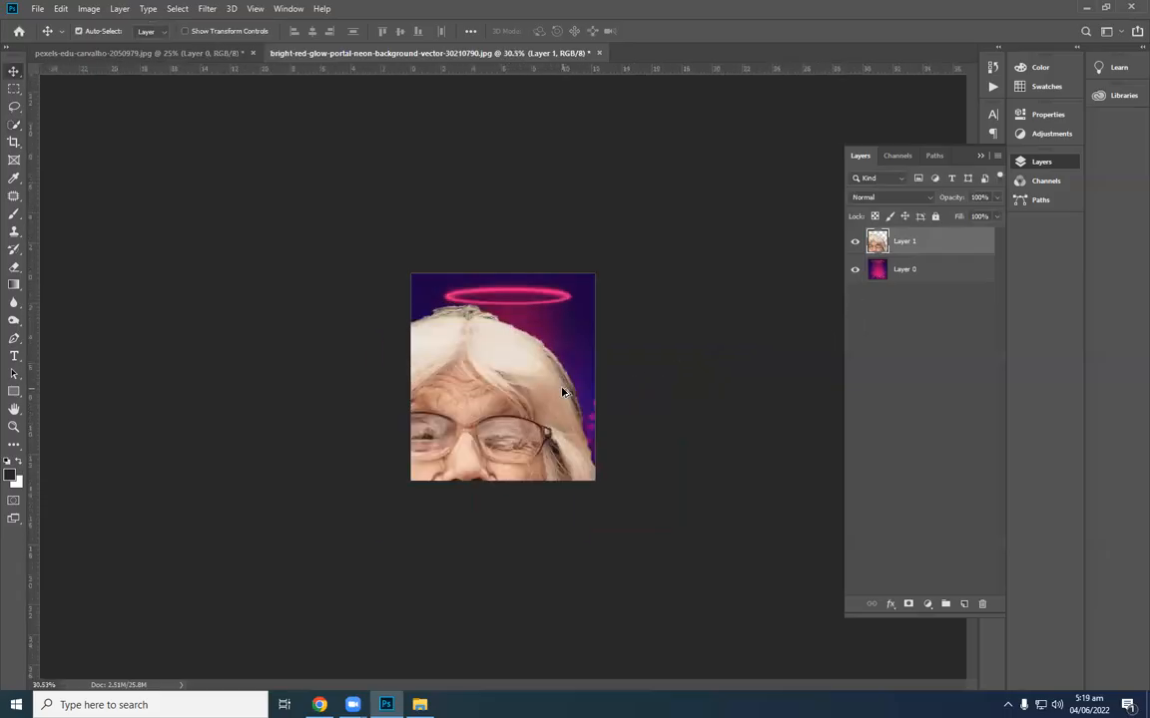
Expand the canvas with the Crop tool to about 38.7 by 37 in so it takes in the whole woman.
click(900, 281)
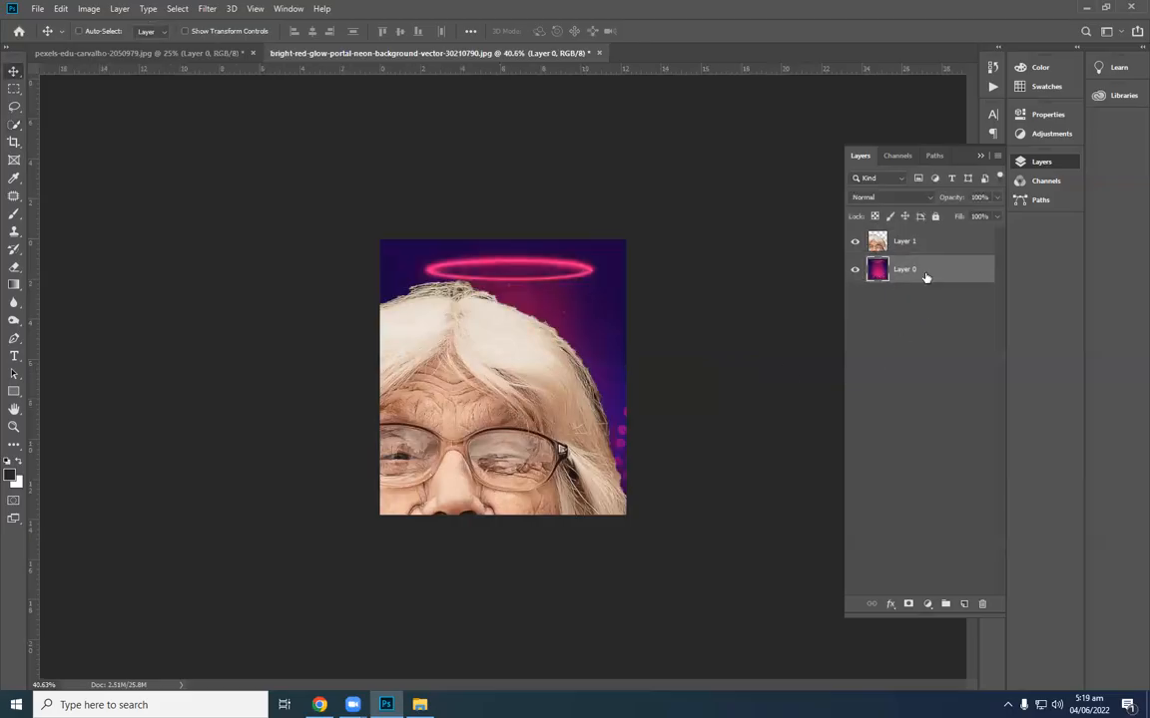
key(c)
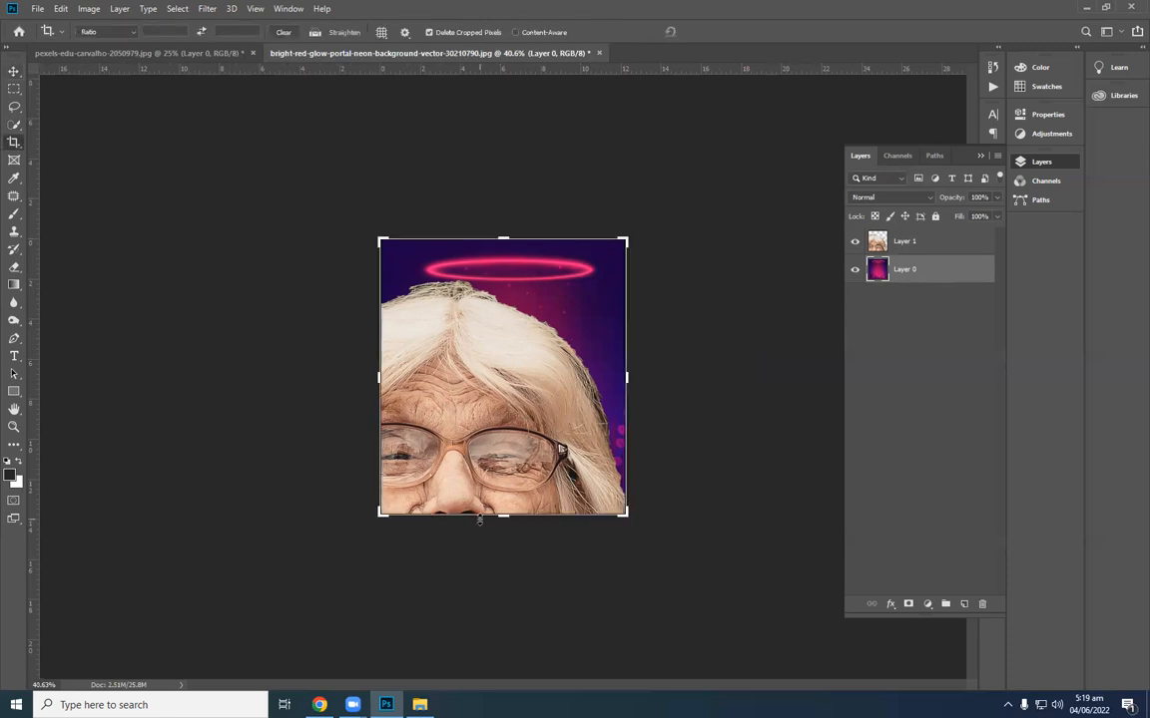
scroll(479, 520, down, 1)
scroll(394, 509, down, 1)
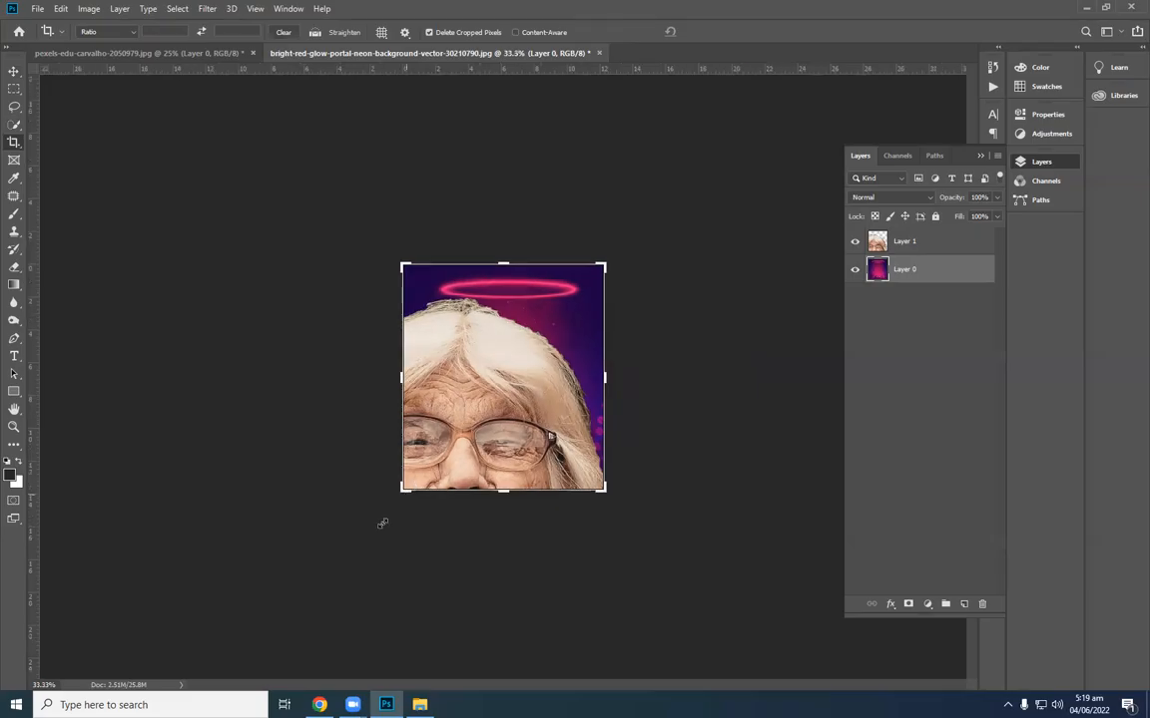
drag(338, 558, 304, 601)
drag(284, 647, 330, 568)
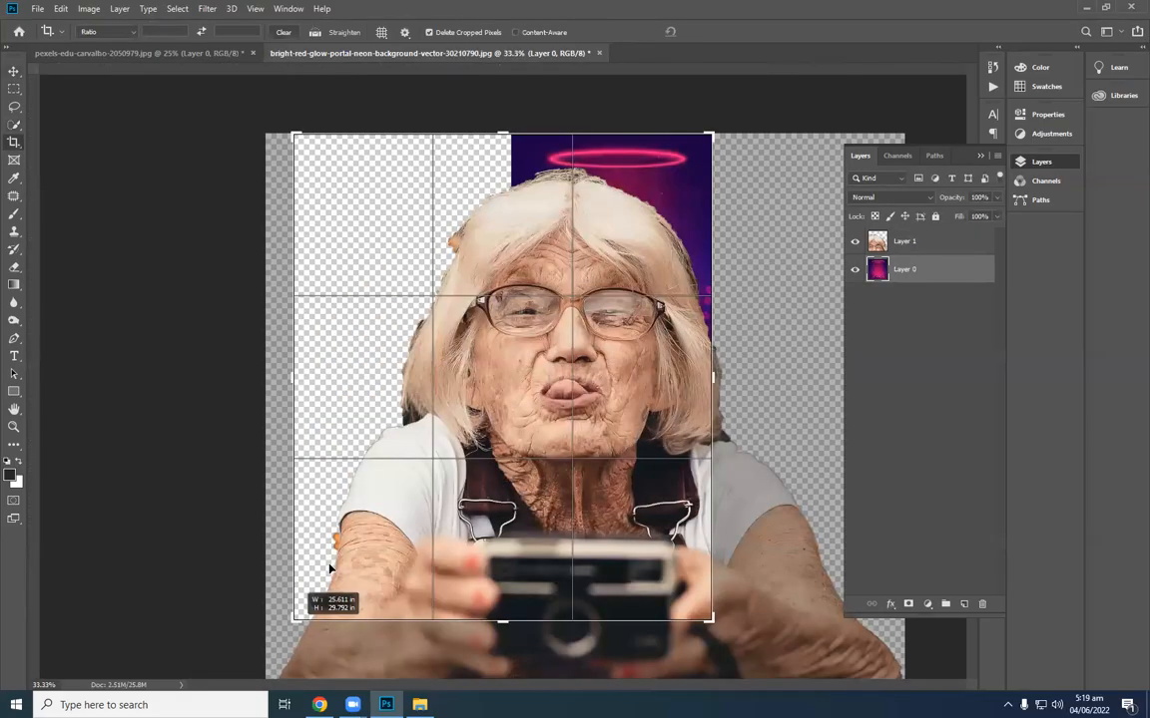
scroll(696, 602, down, 2)
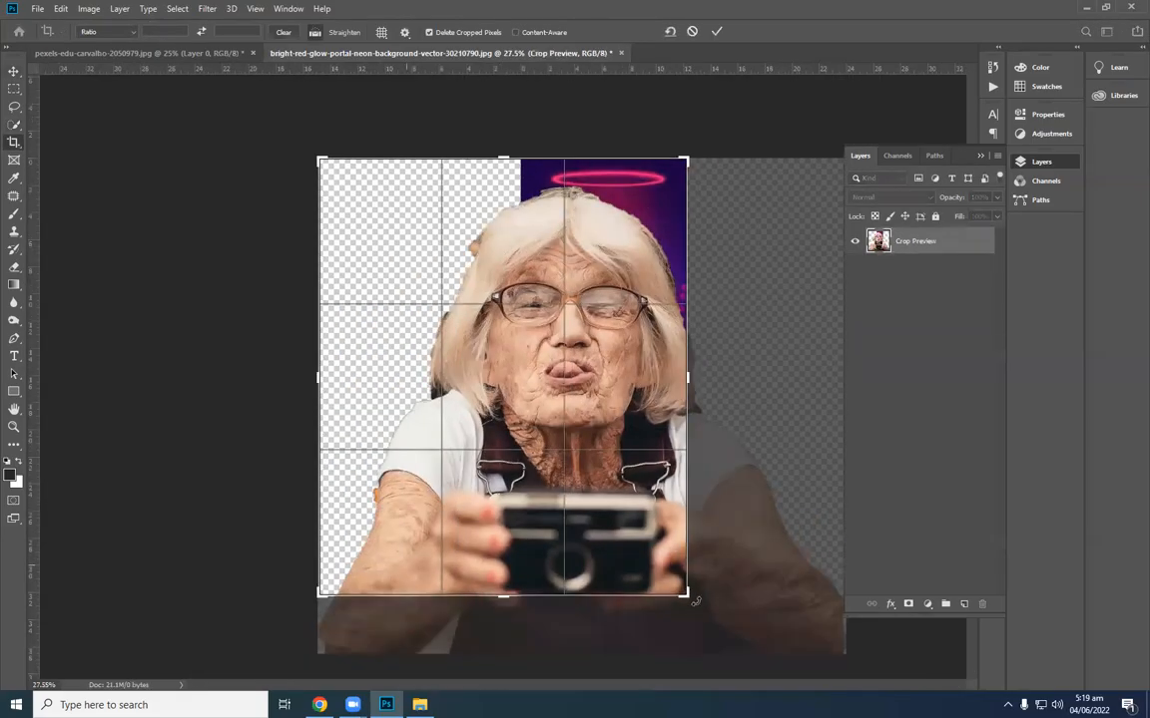
drag(687, 595, 766, 628)
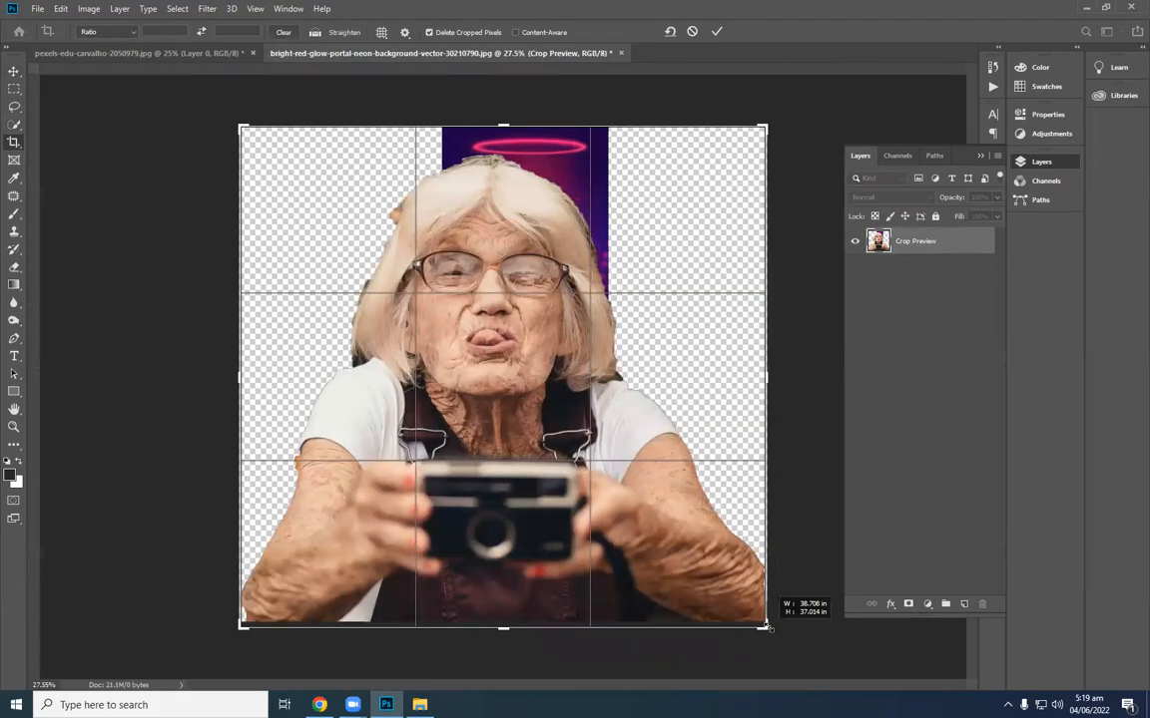
key(Return)
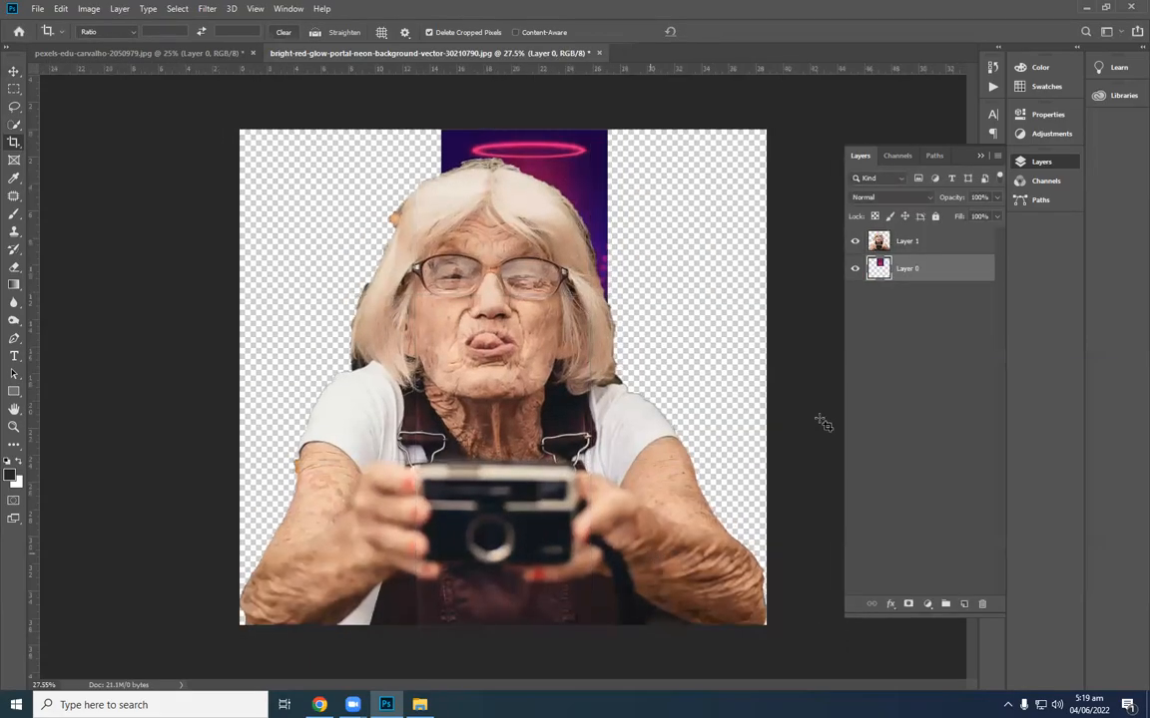
Scale the woman on Layer 1 down and place her near the middle of the canvas's lower edge.
key(ctrl+minus)
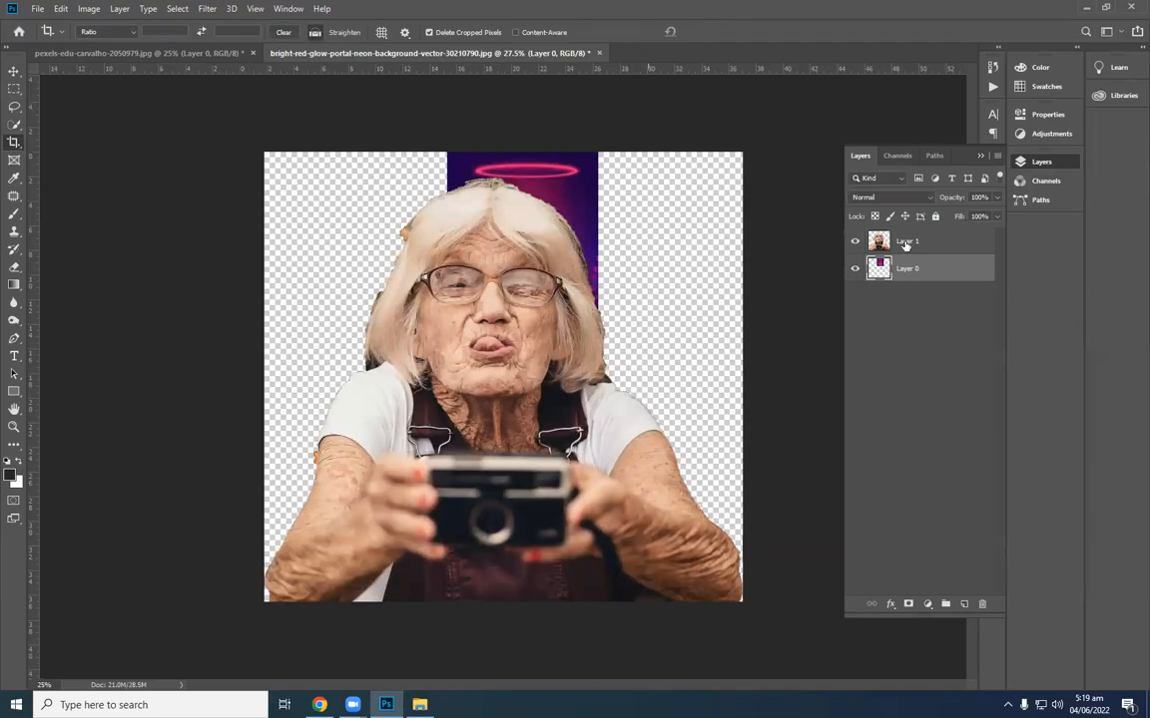
key(ctrl+t)
drag(742, 152, 544, 351)
drag(451, 400, 532, 399)
key(Return)
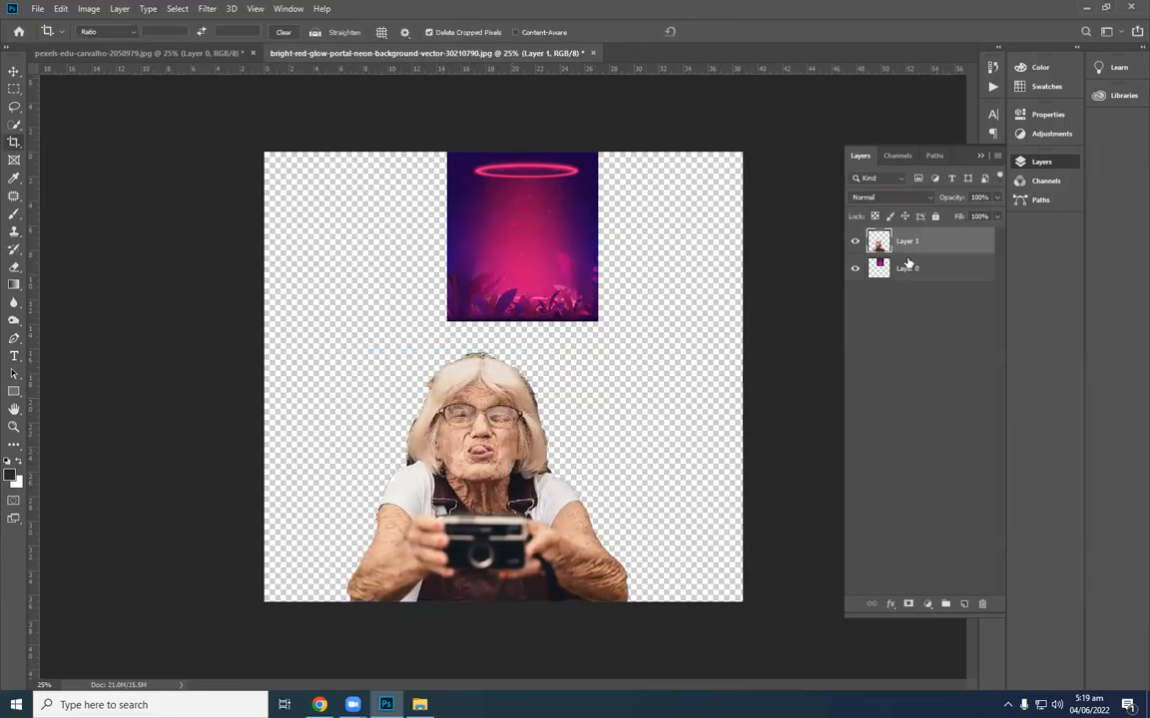
Enlarge the neon portal on Layer 0 proportionally to span the full canvas width, resting on its lower edge.
click(909, 265)
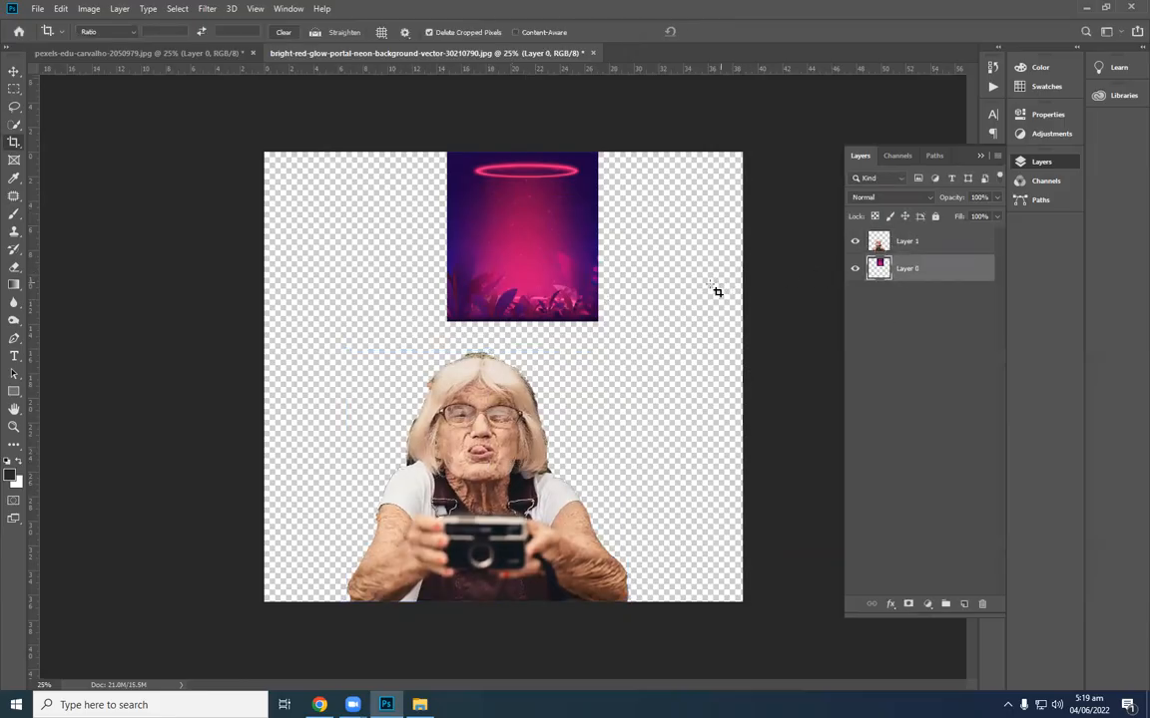
key(ctrl+t)
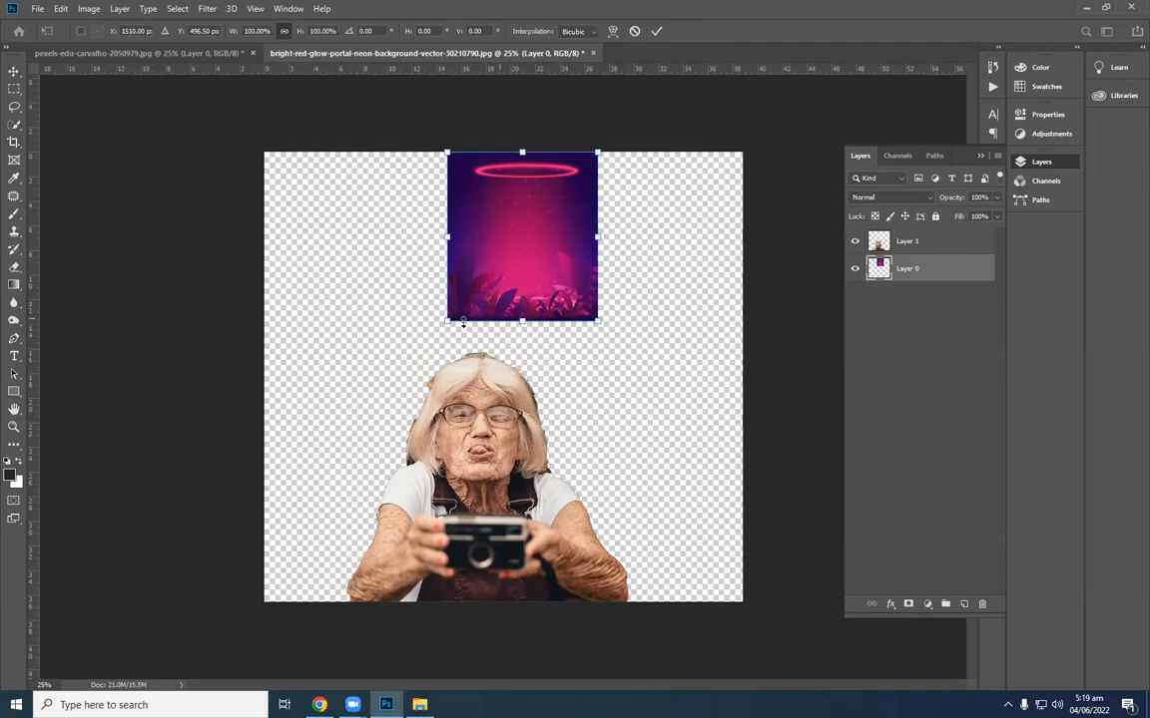
drag(373, 396, 245, 544)
drag(598, 544, 727, 611)
mouse_move(666, 565)
mouse_down()
mouse_move(701, 527)
mouse_move(668, 557)
mouse_up()
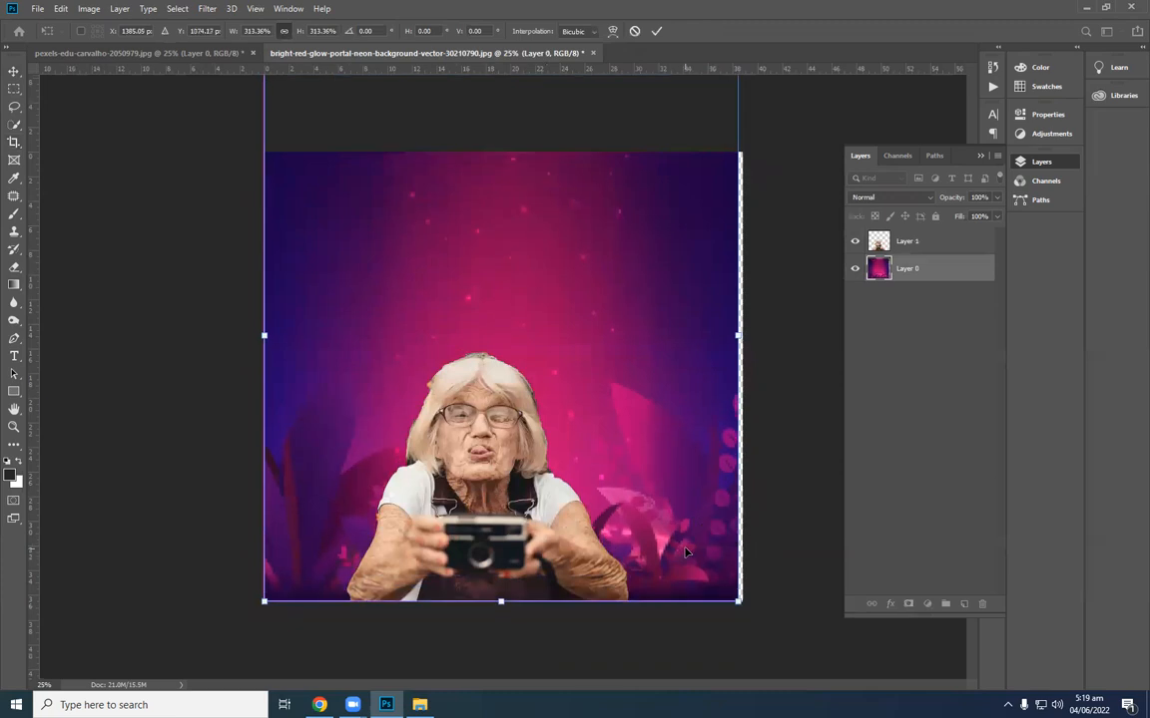
key(ctrl+minus)
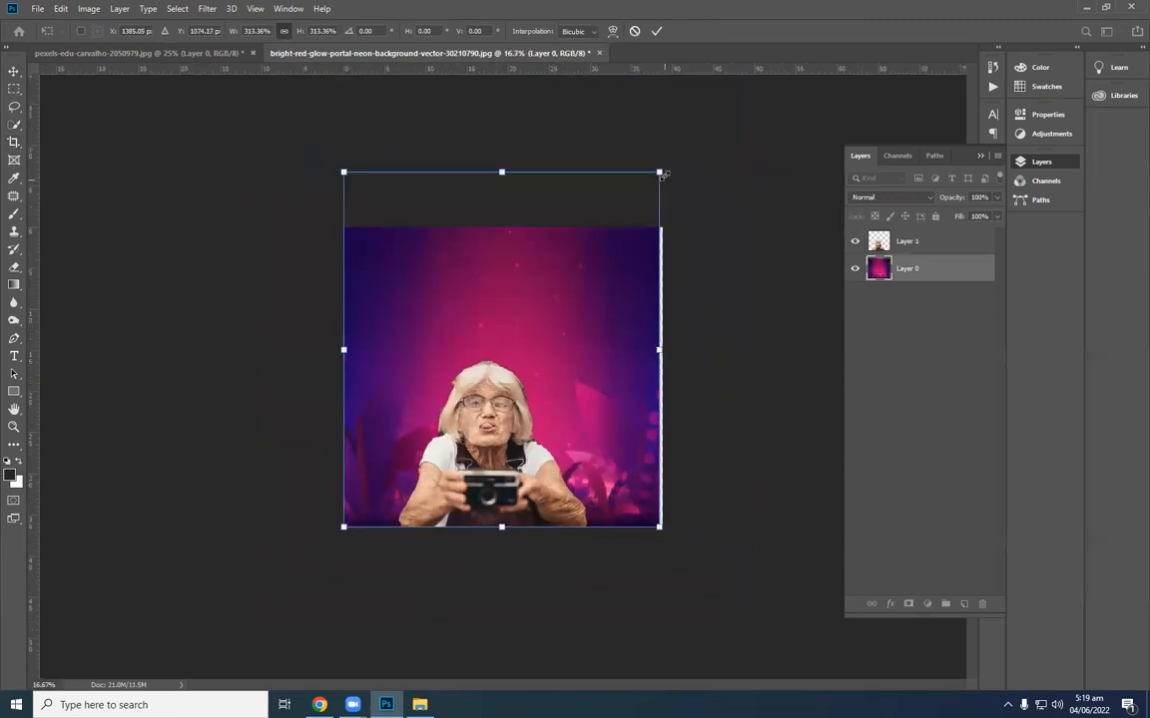
drag(664, 172, 665, 171)
key(Return)
Extend the canvas upward with the Crop tool to take in the glowing portal ring.
key(c)
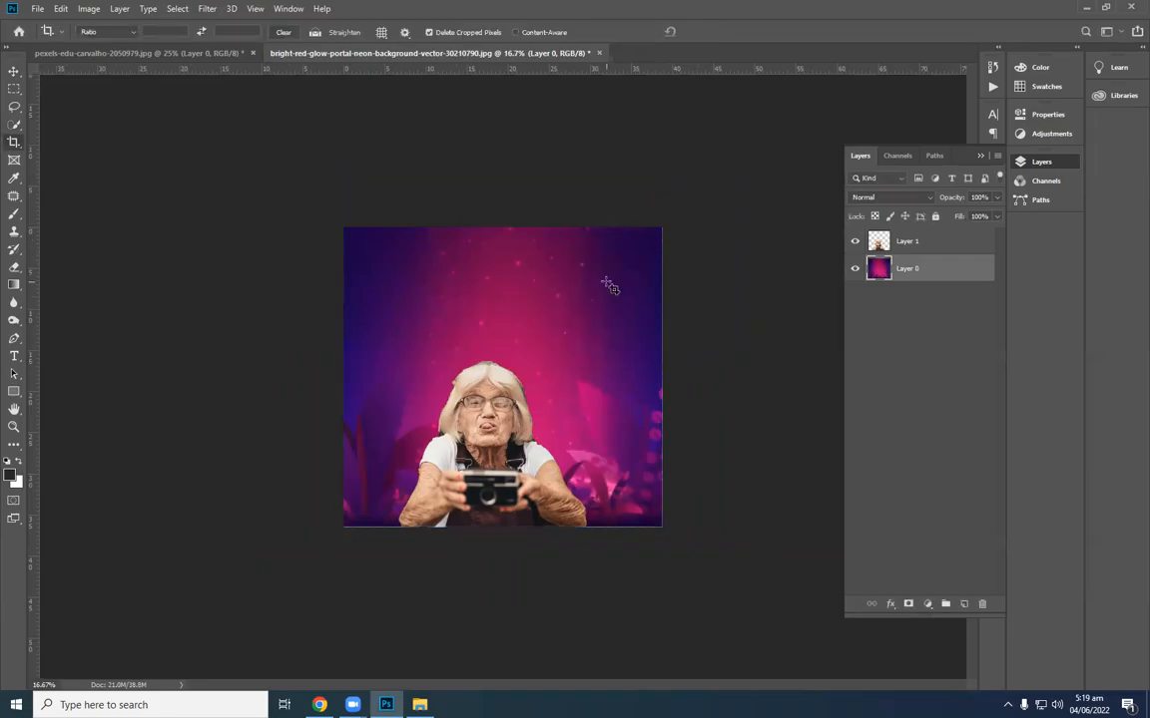
click(419, 211)
drag(503, 223, 505, 193)
key(Return)
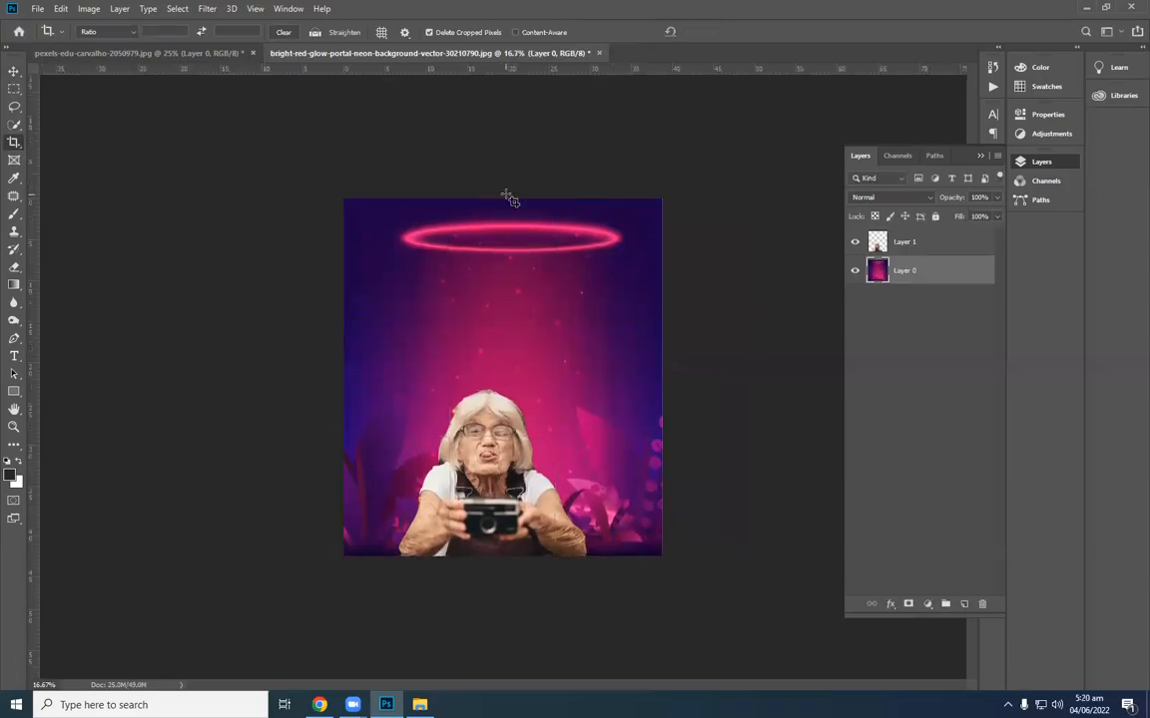
Enlarge the woman on Layer 1 to about 120% and centre her under the ring, slightly above the lower edge.
key(v)
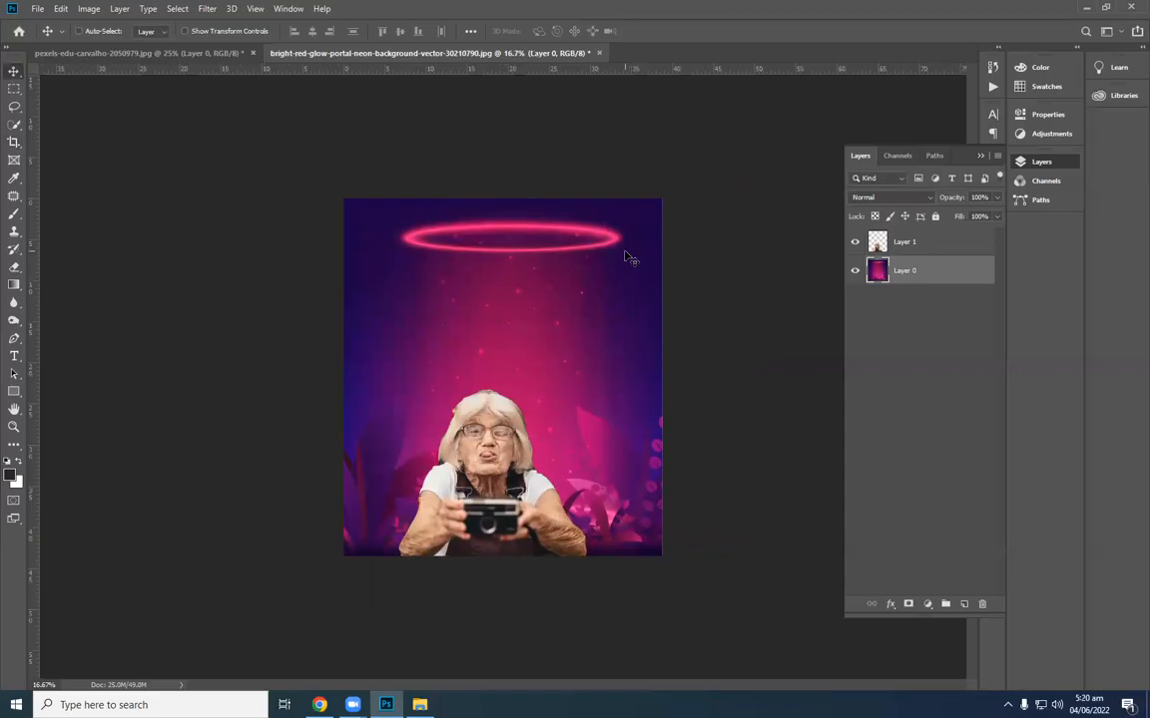
click(886, 243)
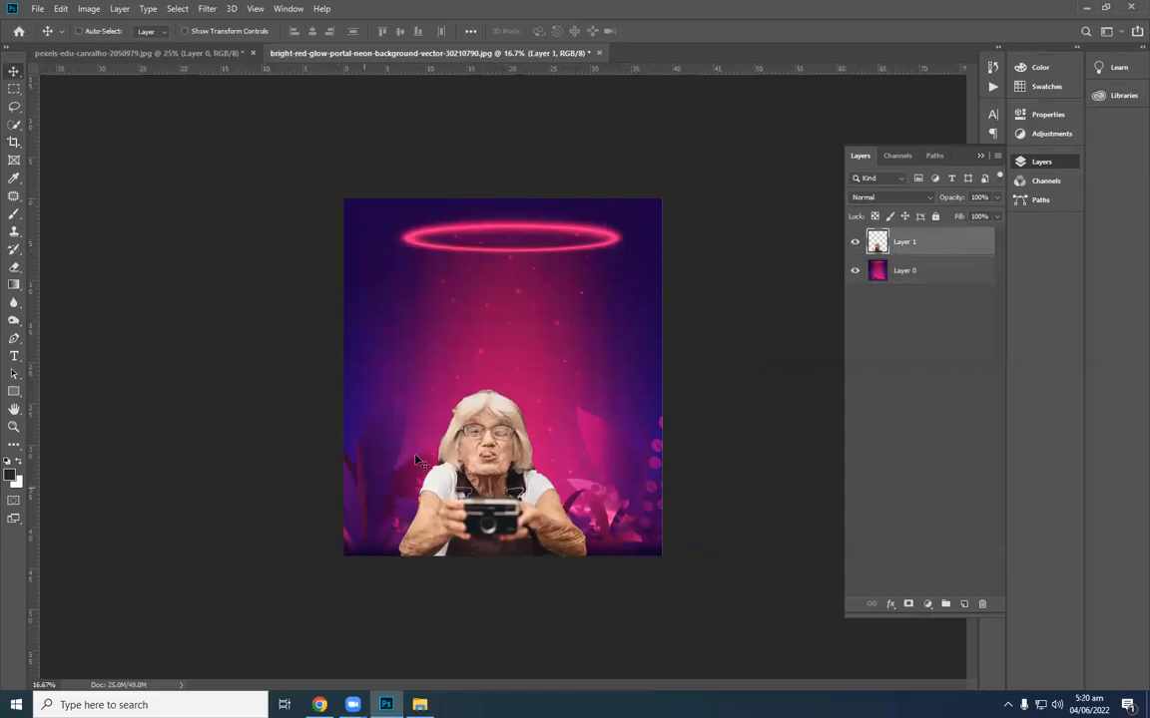
mouse_move(489, 470)
mouse_down()
mouse_move(499, 409)
mouse_move(508, 476)
mouse_up()
key(ctrl+t)
drag(415, 388, 353, 335)
drag(469, 361, 503, 339)
drag(625, 312, 608, 333)
drag(465, 385, 489, 379)
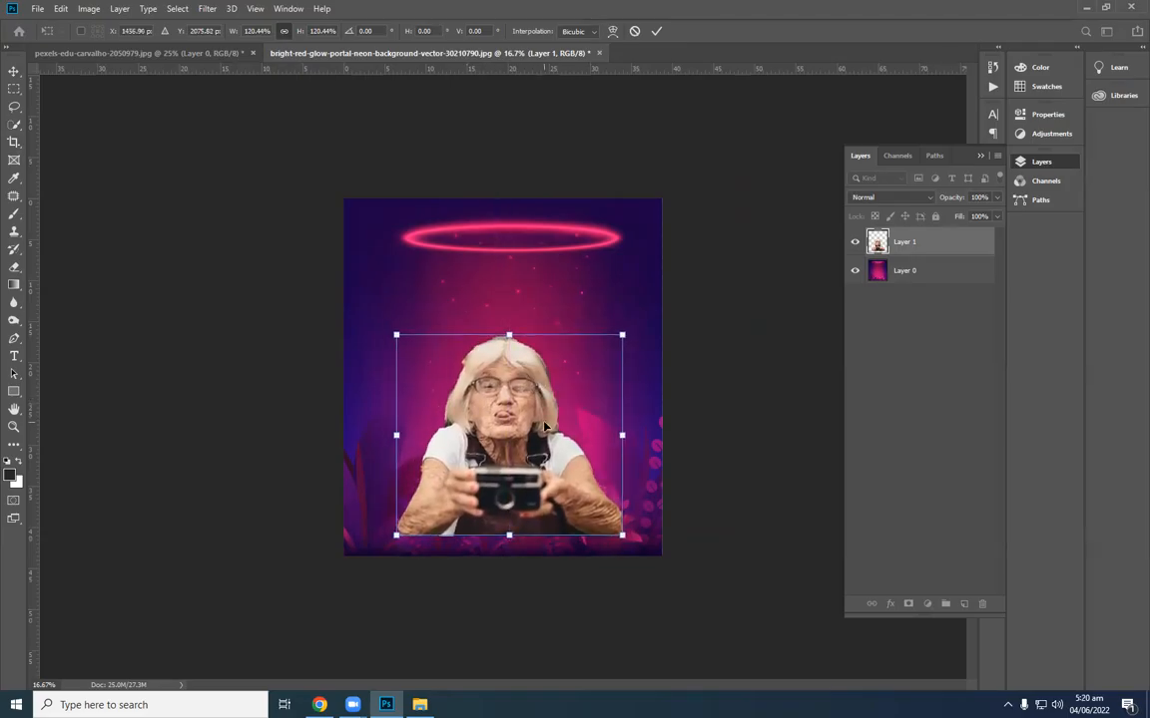
key(Return)
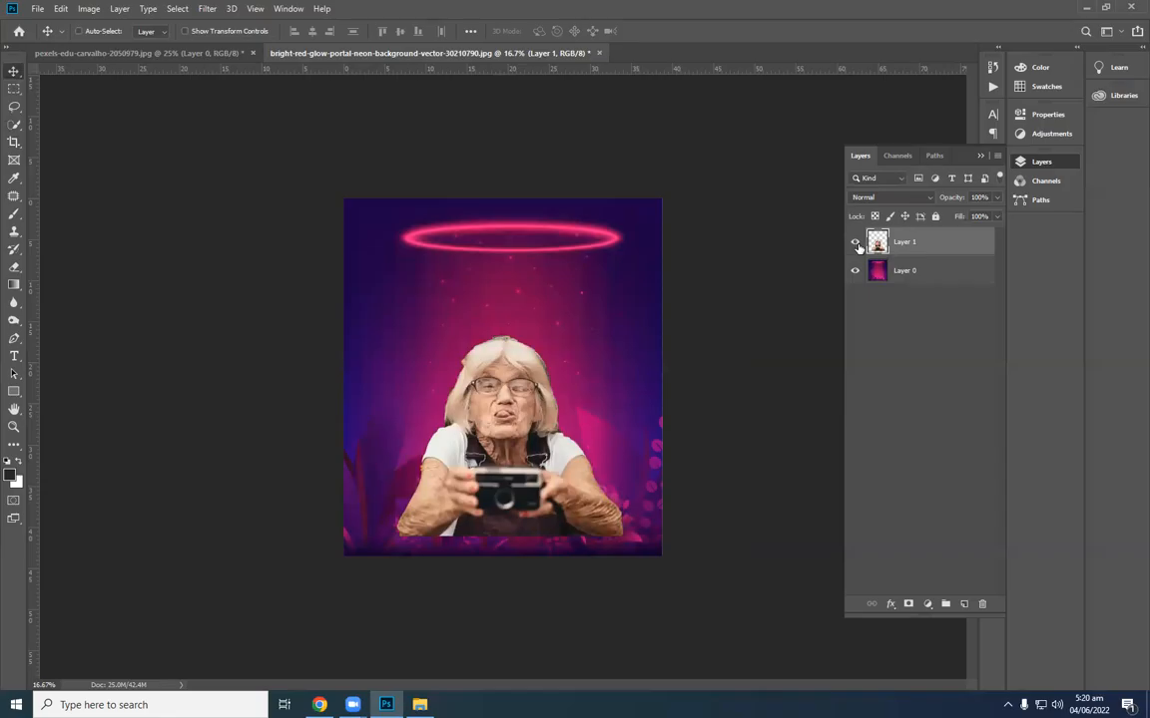
Hide Layer 1 with the woman so only the portal background is displayed.
click(855, 243)
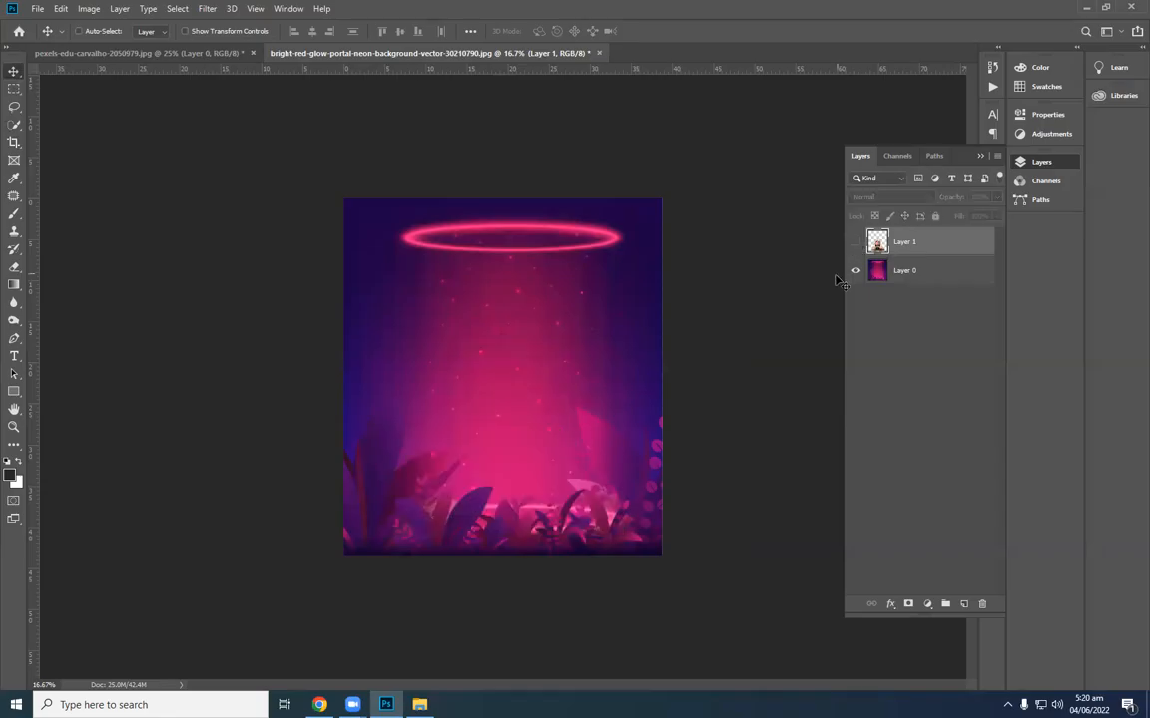
key(ctrl+minus)
key(ctrl+plus)
key(ctrl+plus)
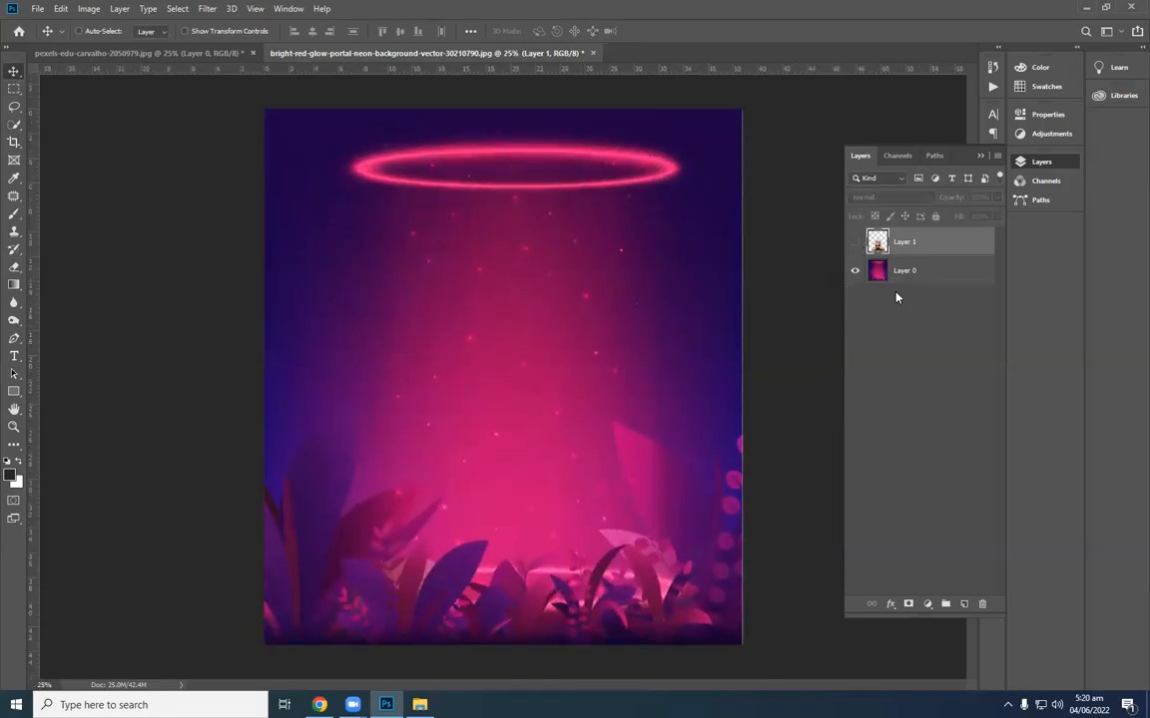
Select the plants along the lower part of the portal background on Layer 0 with the Quick Selection tool.
click(950, 280)
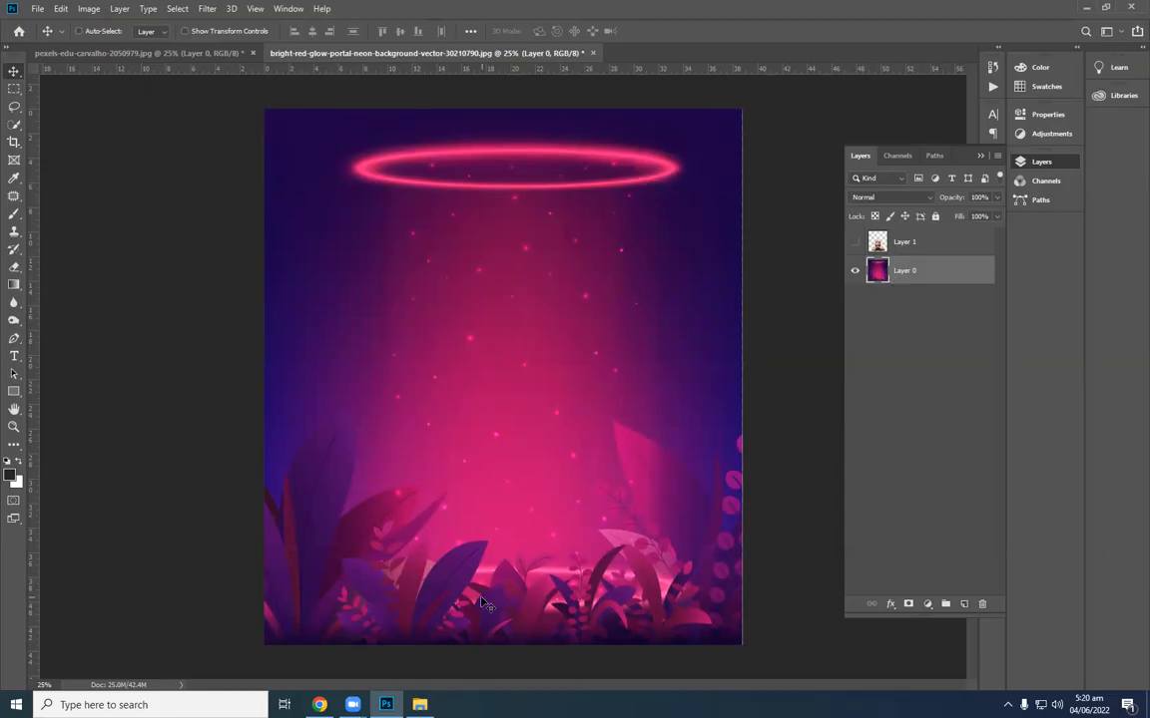
key(w)
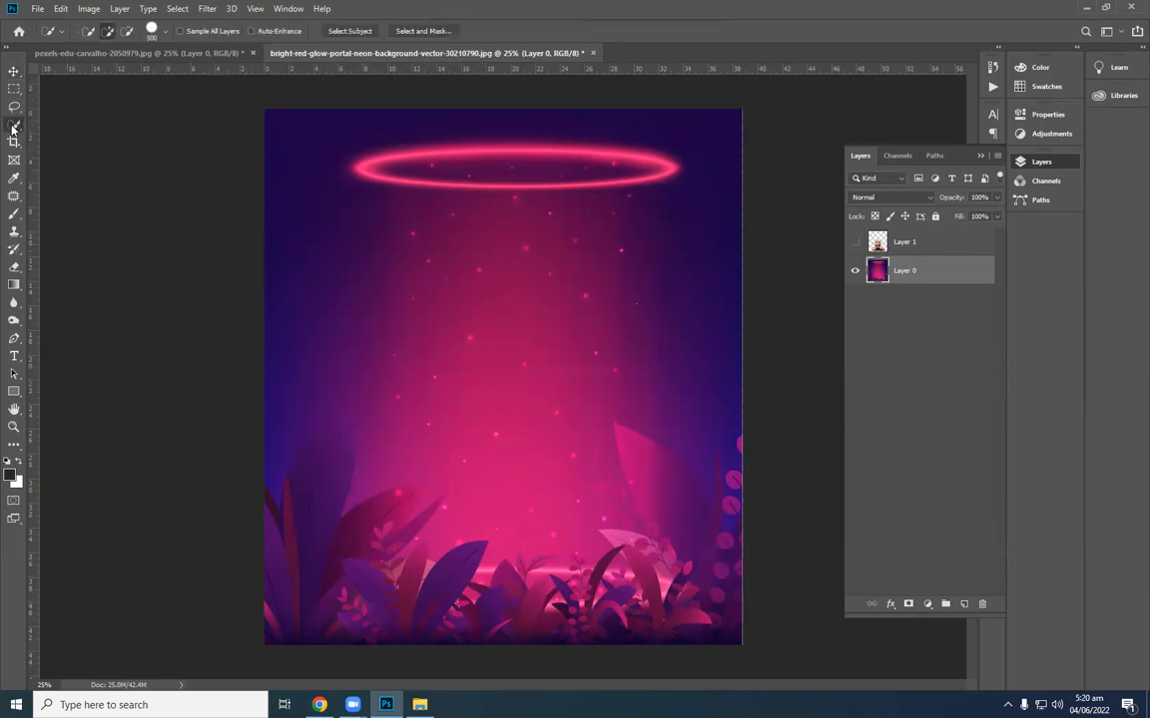
right_click(14, 125)
click(82, 127)
mouse_move(464, 626)
mouse_down()
mouse_move(449, 624)
mouse_move(486, 624)
mouse_up()
mouse_move(564, 644)
mouse_down()
mouse_move(689, 632)
mouse_move(346, 626)
mouse_move(300, 590)
mouse_move(285, 509)
mouse_up()
mouse_move(387, 704)
mouse_move(629, 636)
mouse_down()
mouse_move(708, 599)
mouse_move(703, 578)
mouse_move(720, 581)
mouse_move(441, 629)
mouse_move(353, 593)
mouse_move(372, 589)
mouse_move(324, 564)
mouse_move(392, 621)
mouse_up()
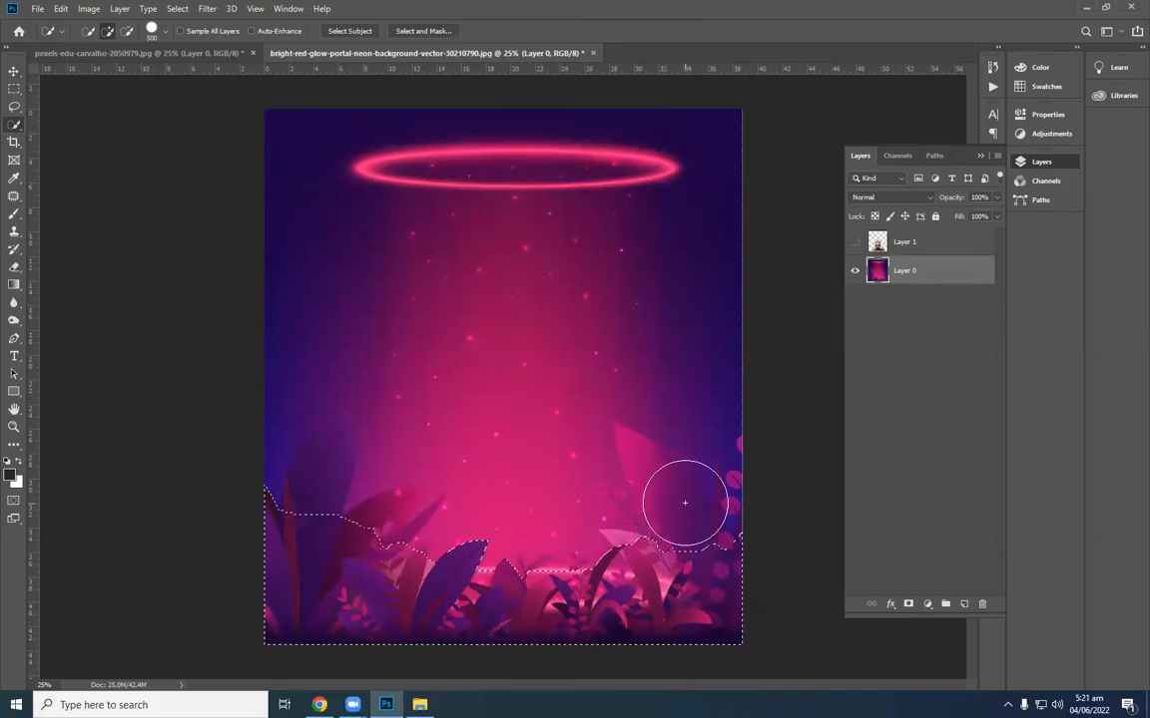
Copy the selected plants to a new layer, move it above Layer 1 with the woman, and show all layers.
key(ctrl+j)
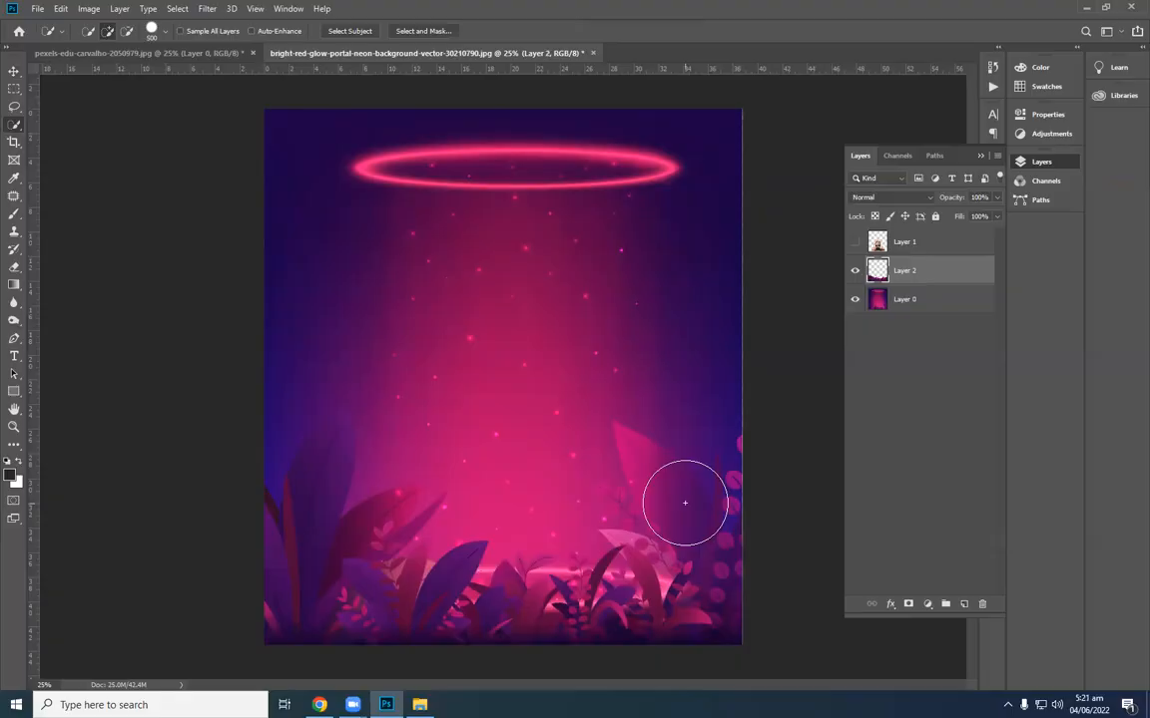
click(854, 299)
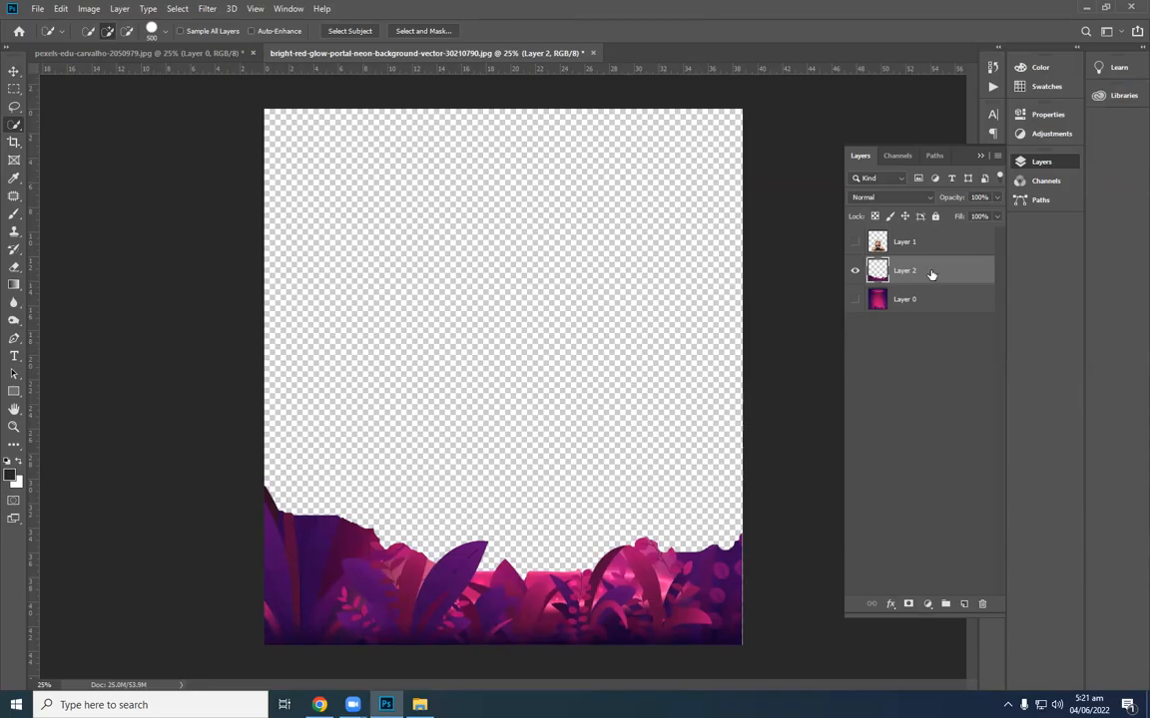
drag(947, 276, 949, 238)
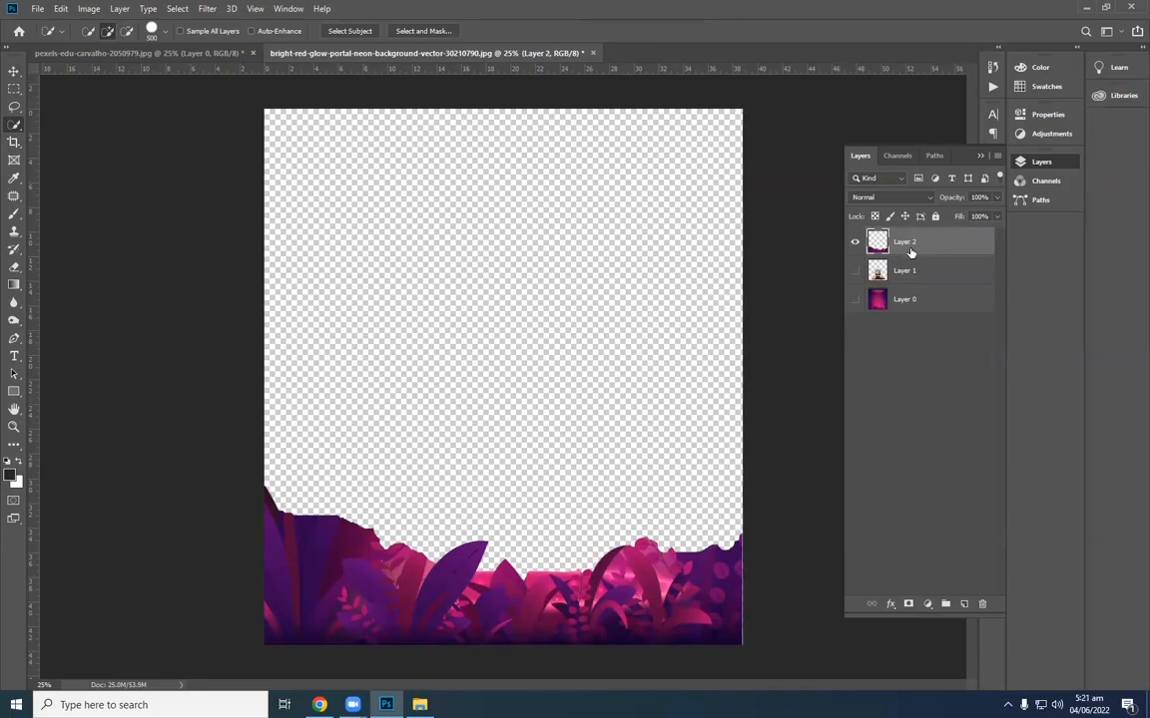
click(854, 271)
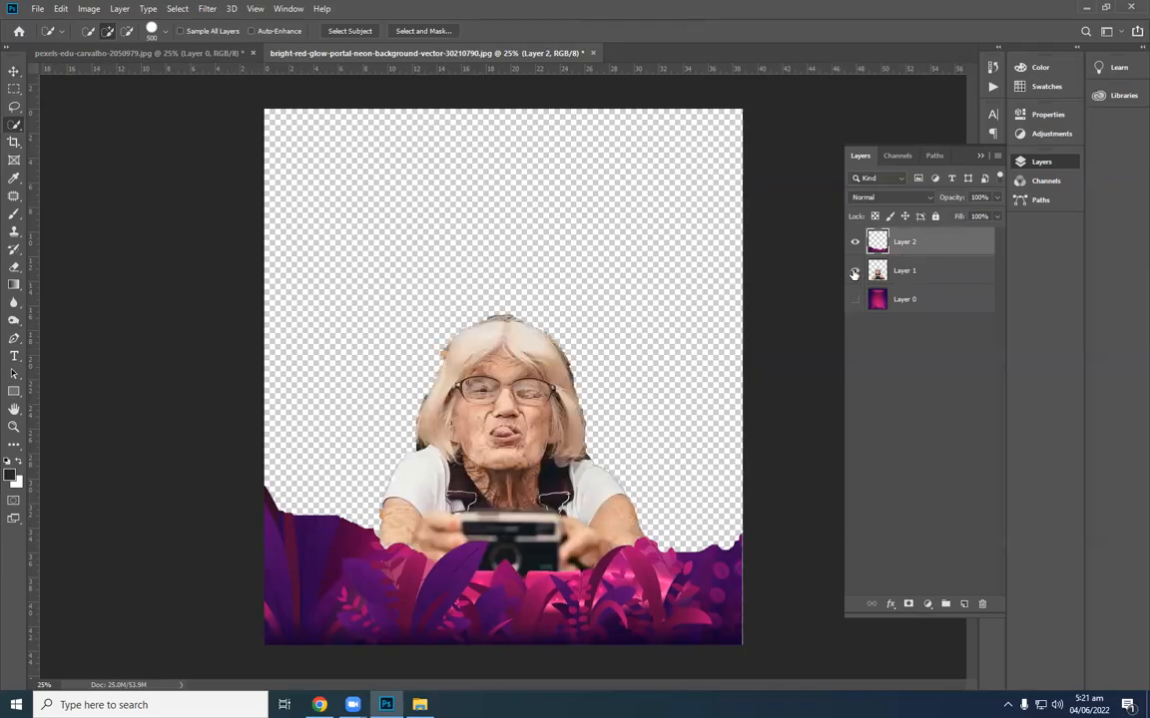
click(854, 301)
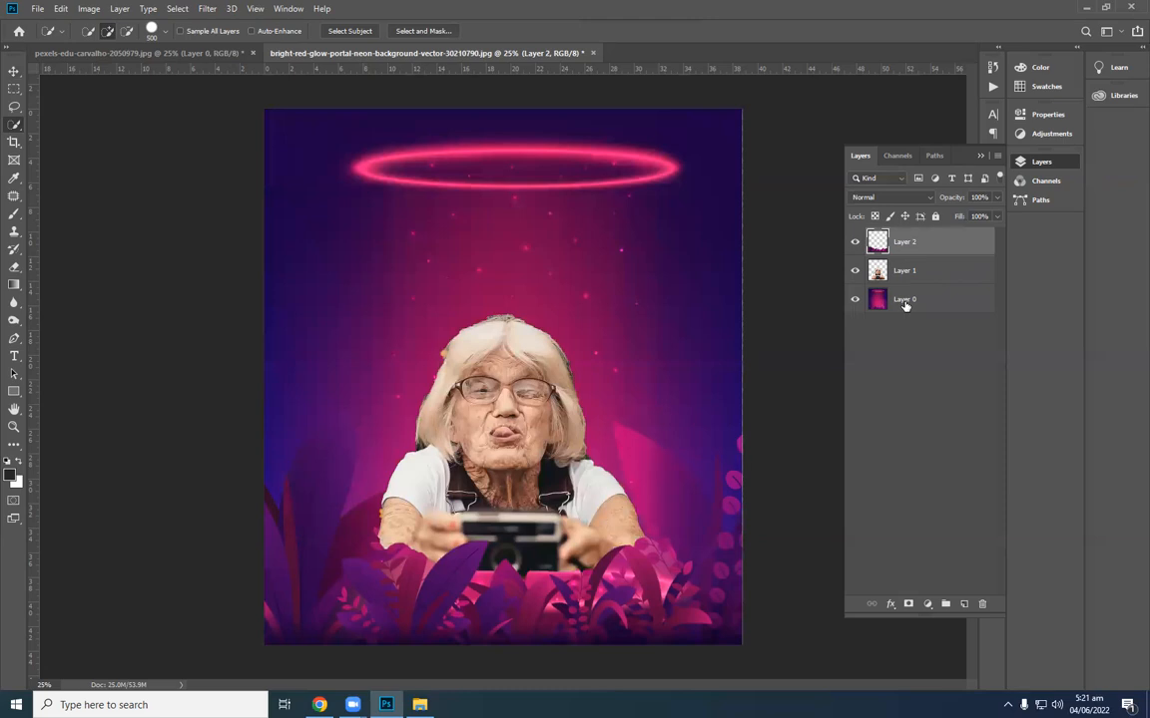
Scale the woman on Layer 1 down slightly and reposition her centred under the ring, behind the foreground plants.
key(v)
key(alt+bracketleft)
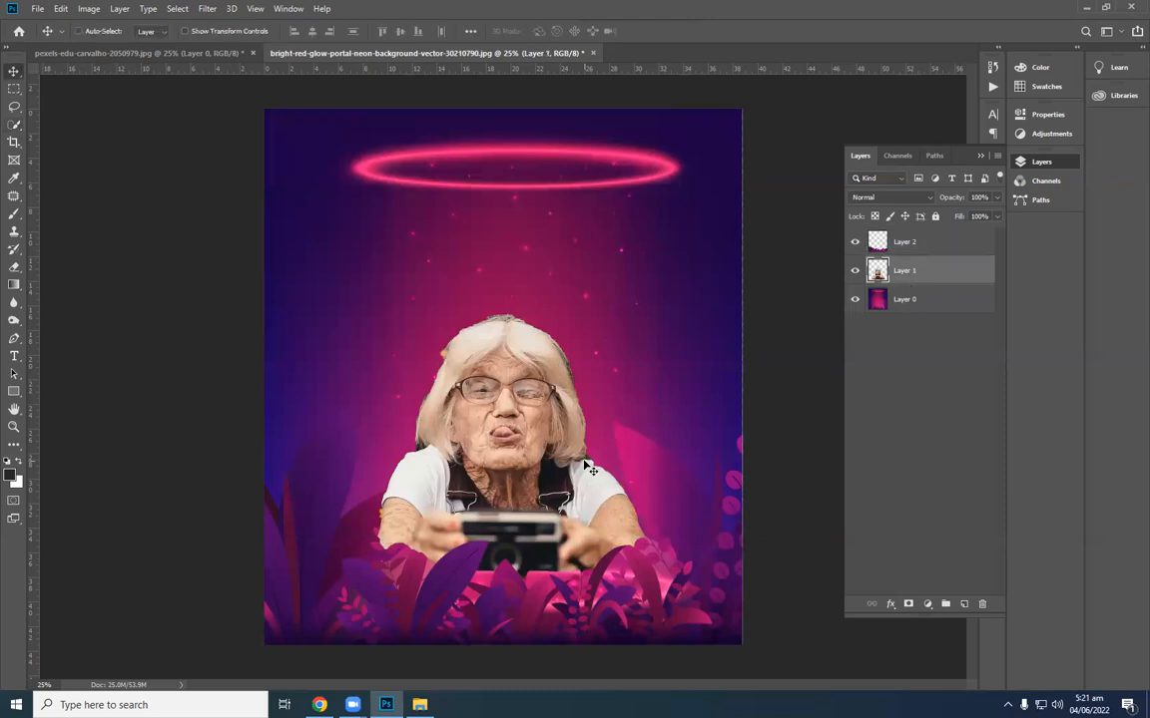
drag(515, 455, 541, 447)
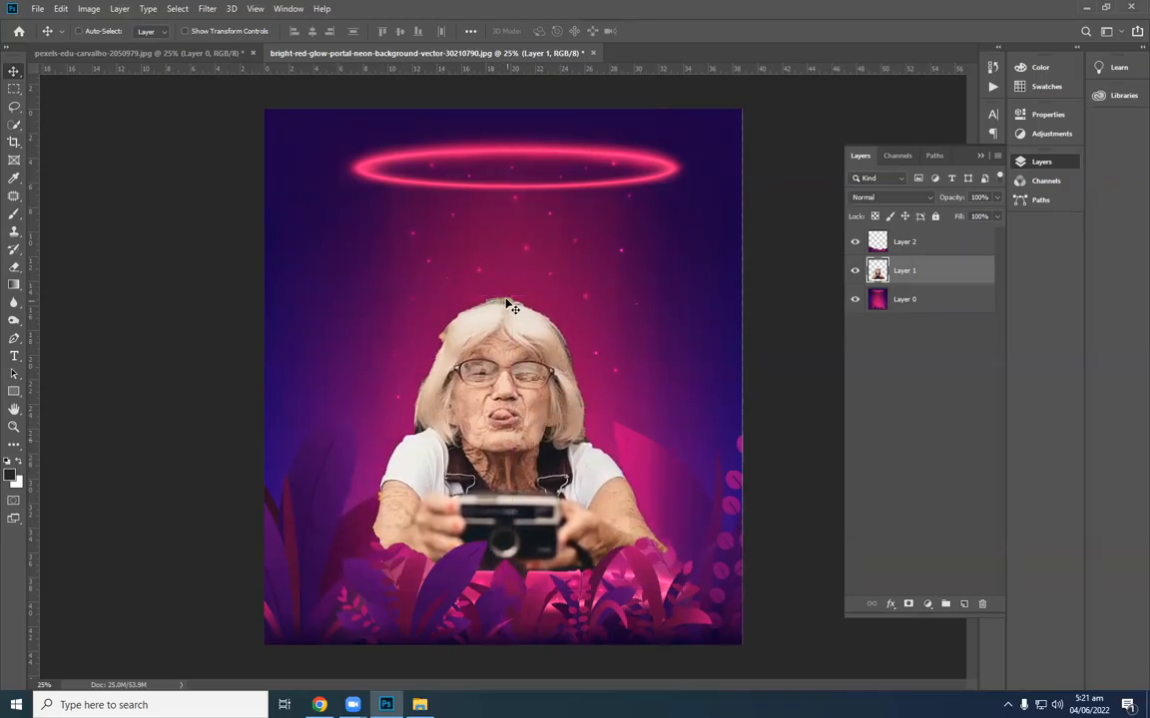
key(ctrl+t)
drag(683, 297, 652, 319)
mouse_move(551, 401)
mouse_down()
mouse_move(566, 400)
mouse_move(536, 418)
mouse_move(546, 423)
mouse_up()
key(Return)
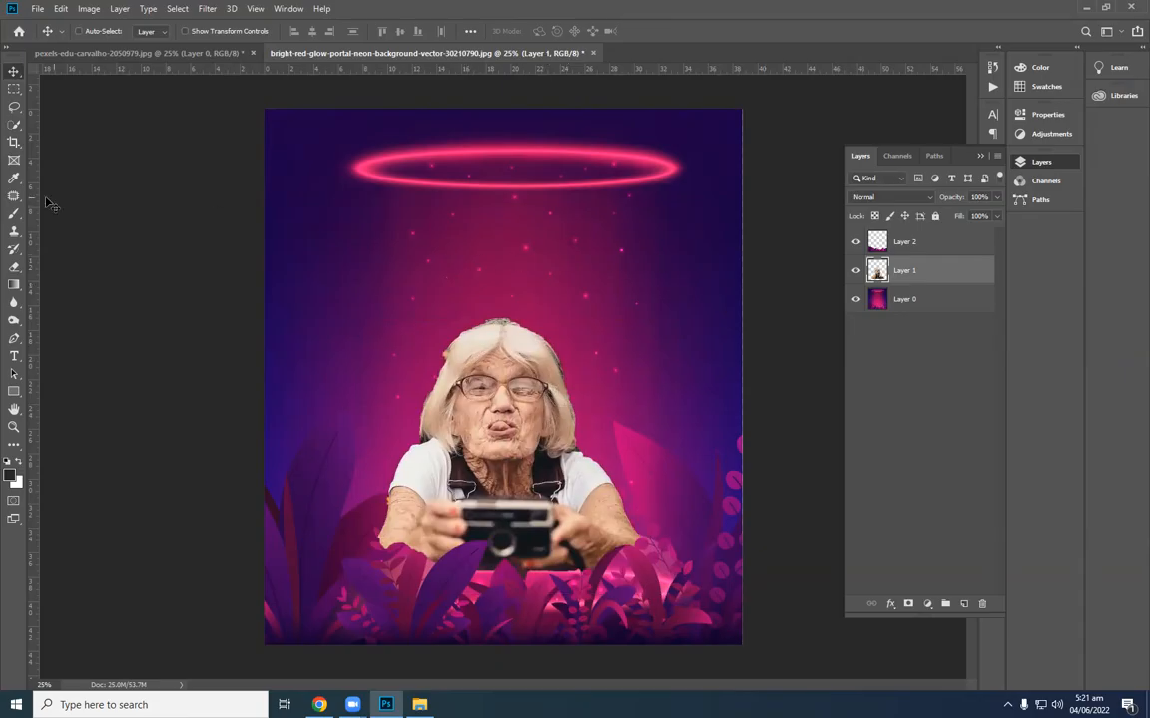
Add the text HAPPY BIRTHDAY in 300 pt Impact below the portal ring.
click(14, 356)
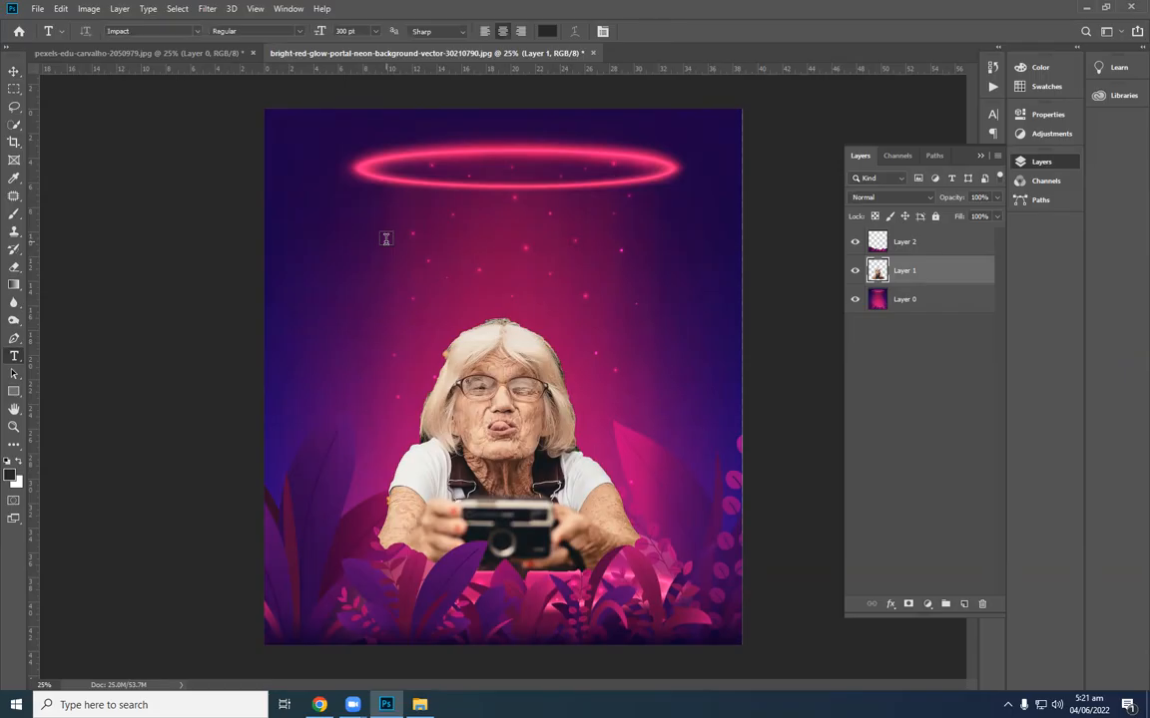
click(385, 239)
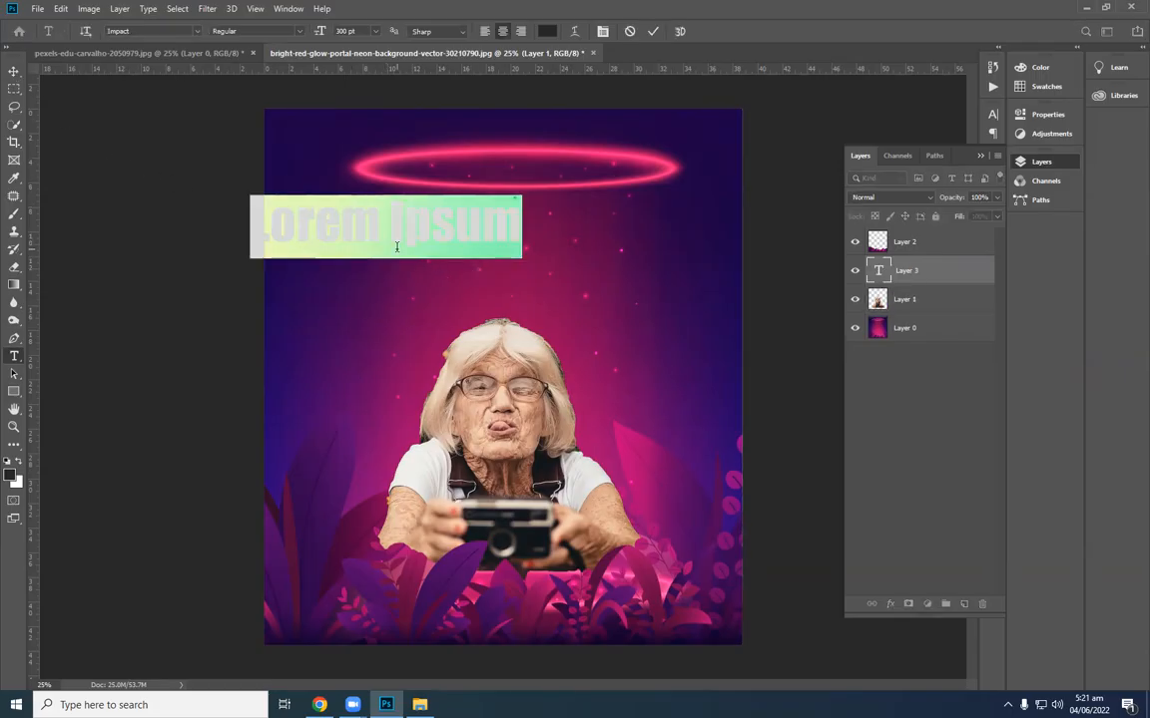
text(HAPPY BIRTHDAY)
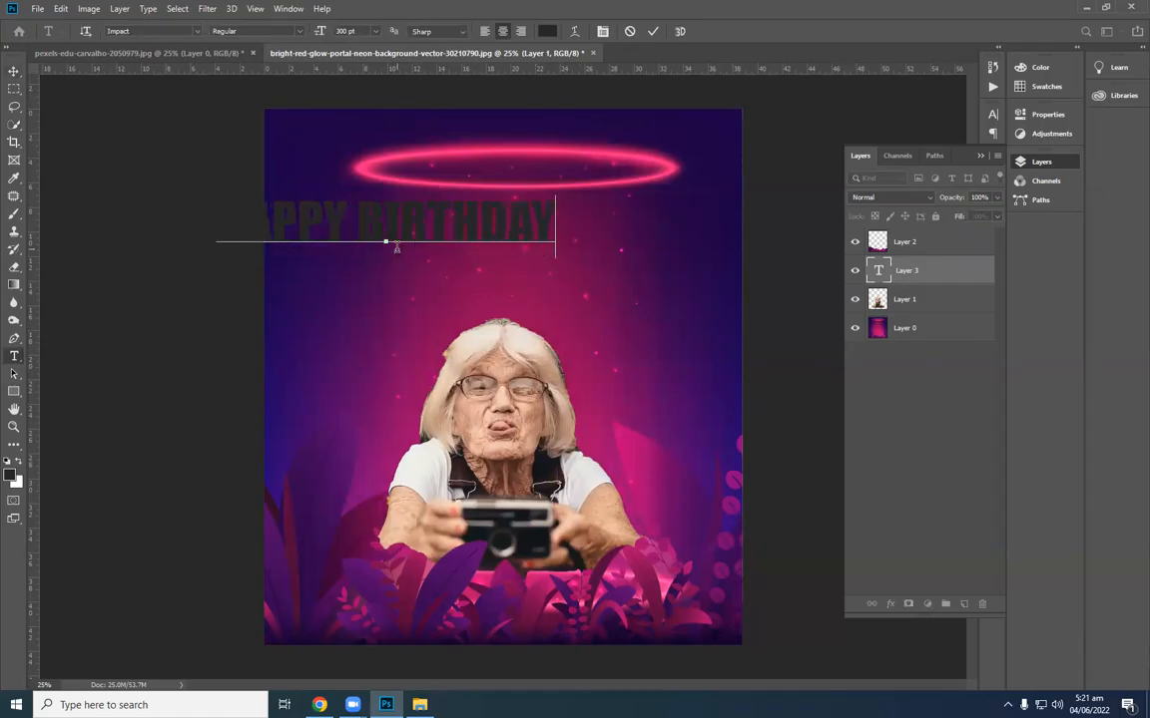
Change the colour of the whole HAPPY BIRTHDAY text to near-white fffefe.
key(ctrl)
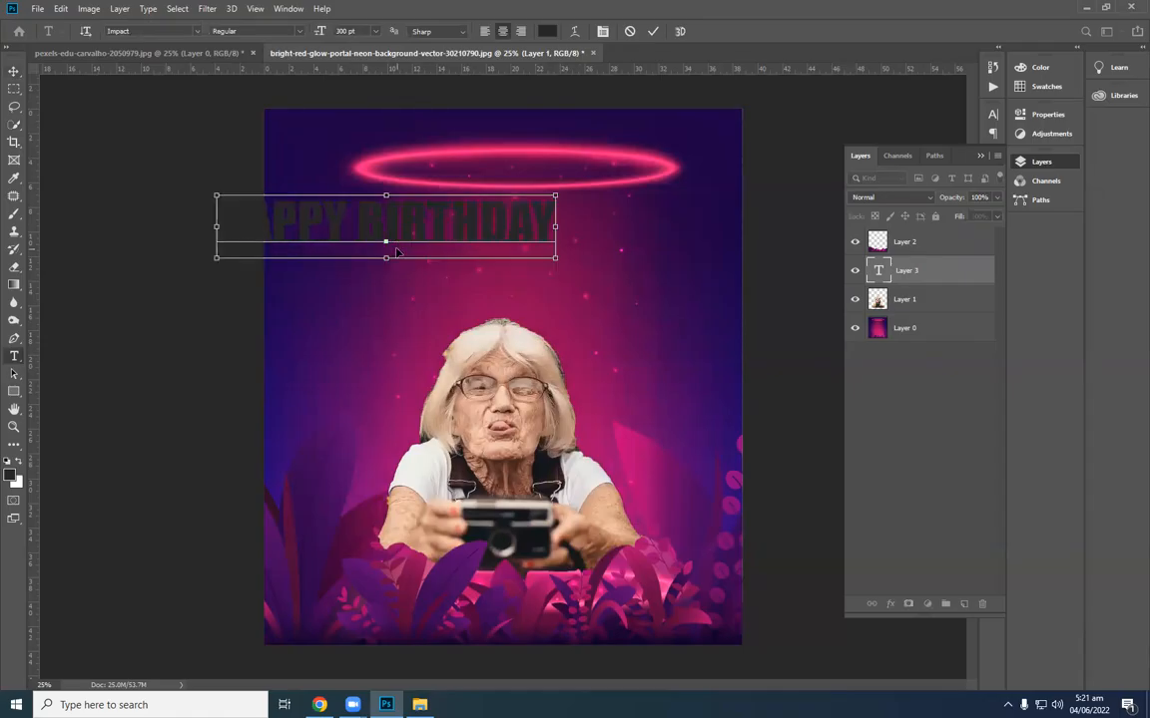
key(ctrl+a)
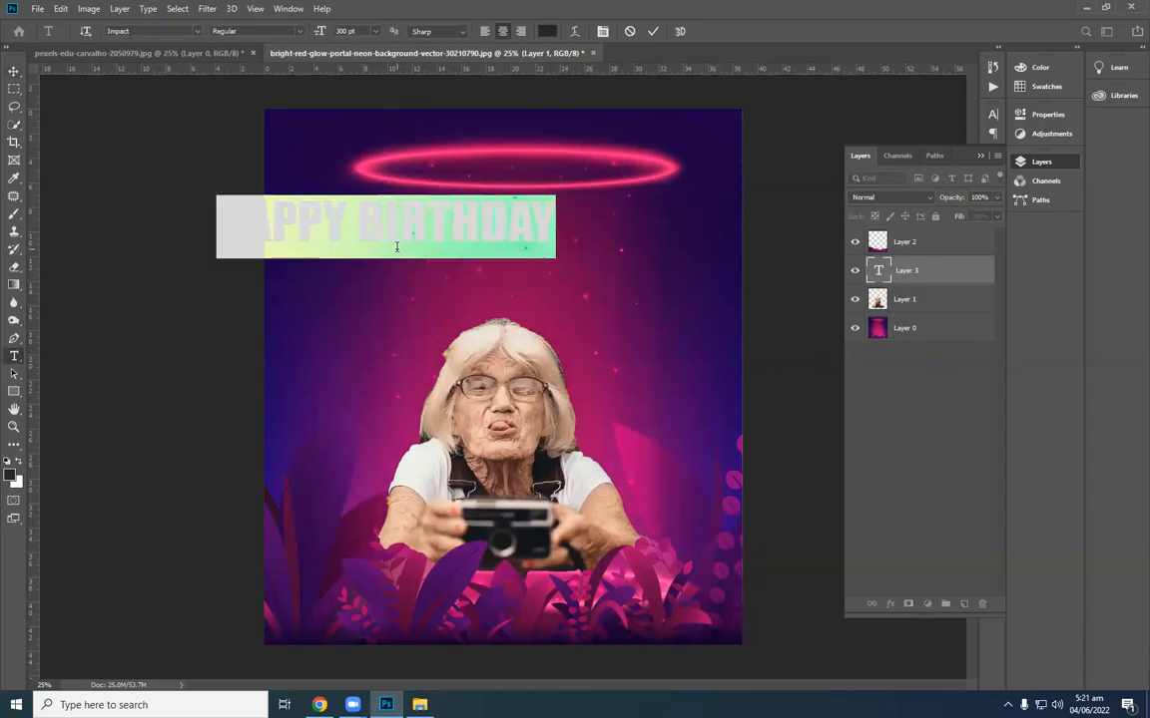
click(11, 476)
mouse_move(509, 221)
mouse_down()
mouse_move(426, 187)
mouse_move(394, 159)
mouse_up()
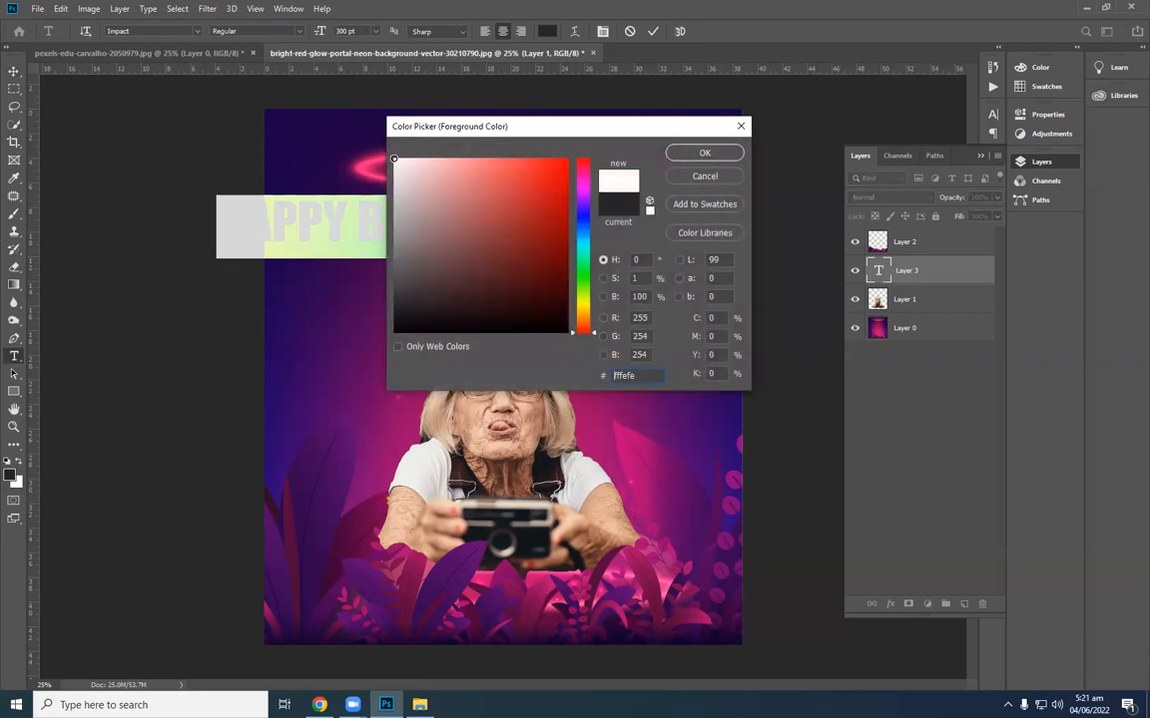
click(703, 155)
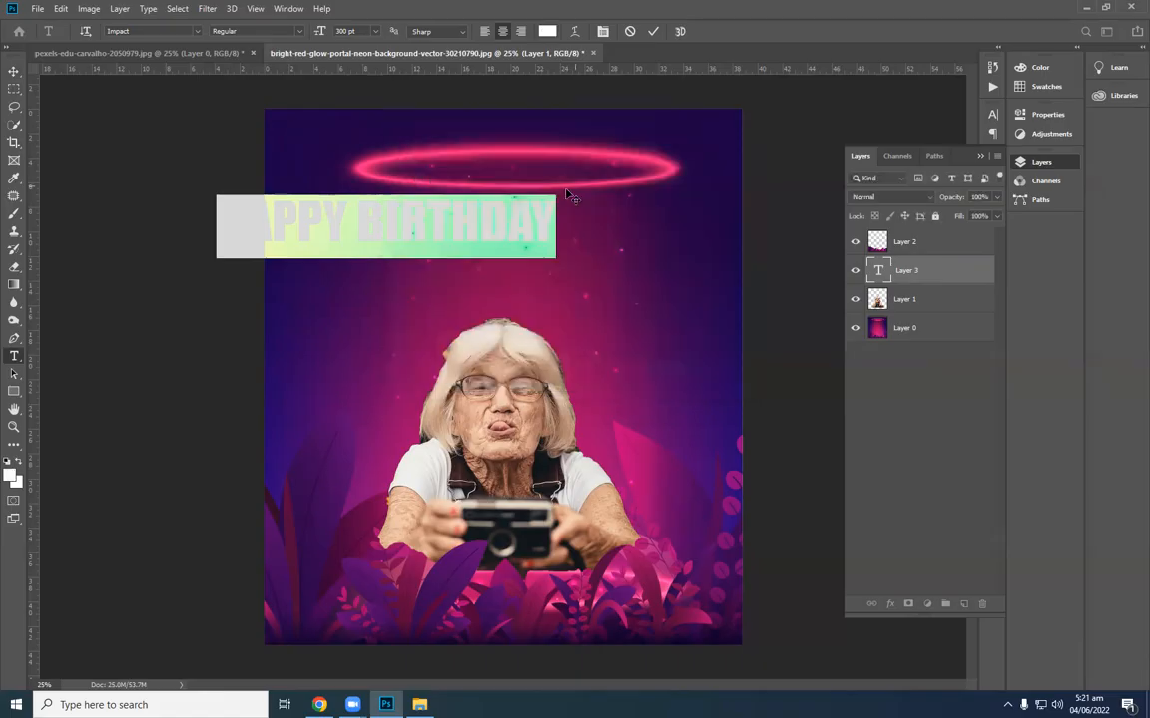
Break the text into two lines, HAPPY above BIRTHDAY, and centre it between the ring and the woman's head.
click(13, 73)
drag(308, 217, 462, 218)
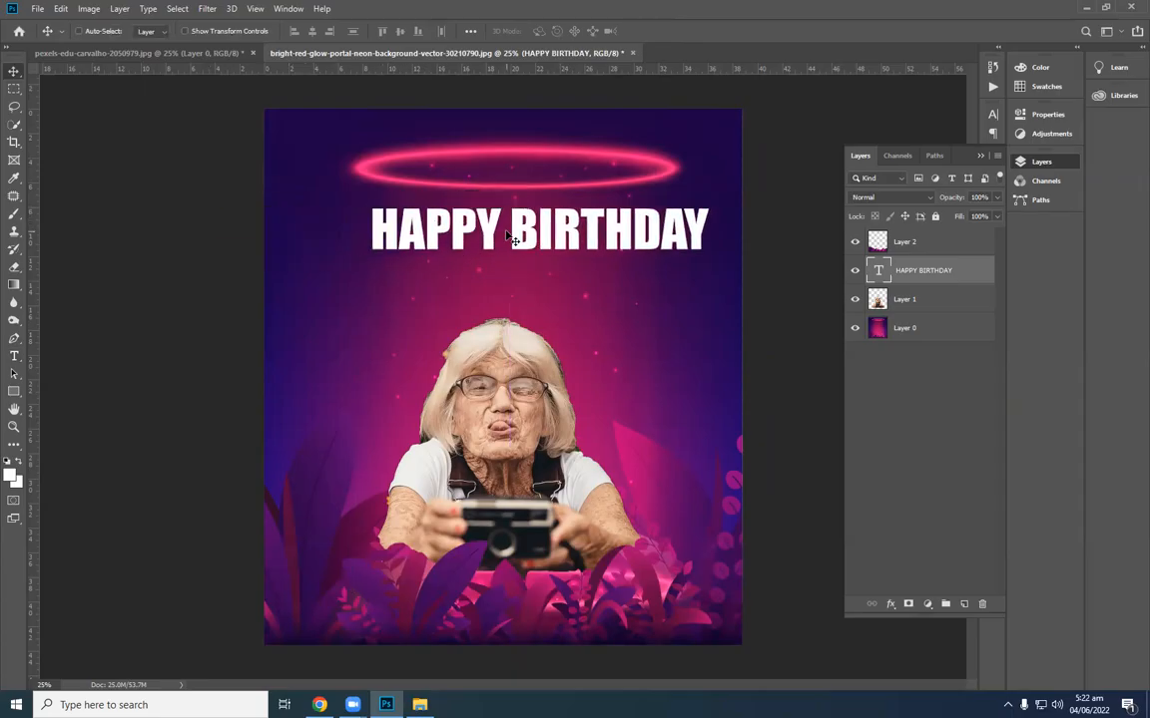
double_click(465, 218)
click(512, 230)
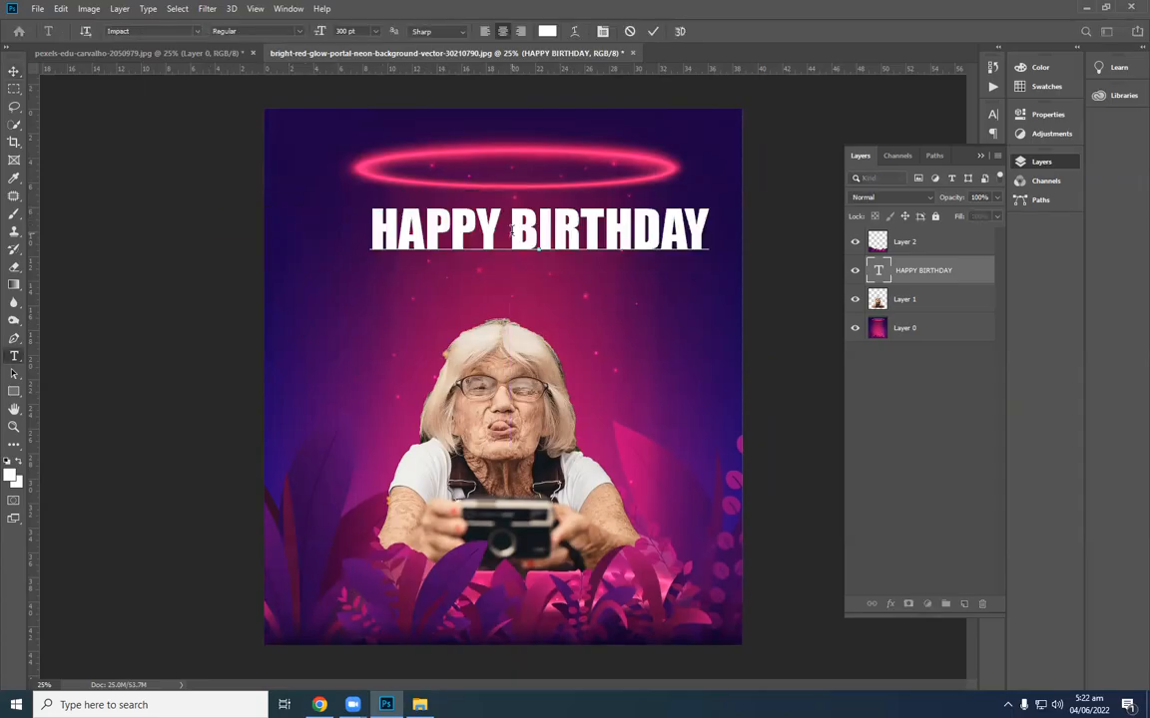
key(Return)
click(14, 71)
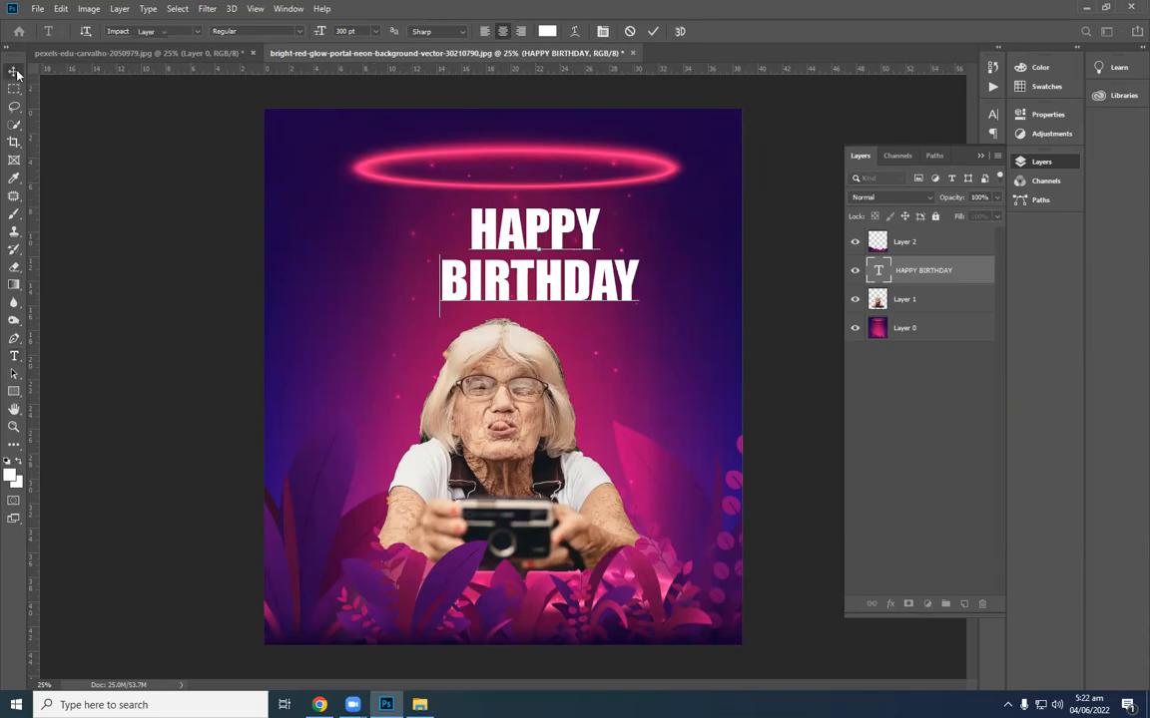
drag(514, 235, 482, 237)
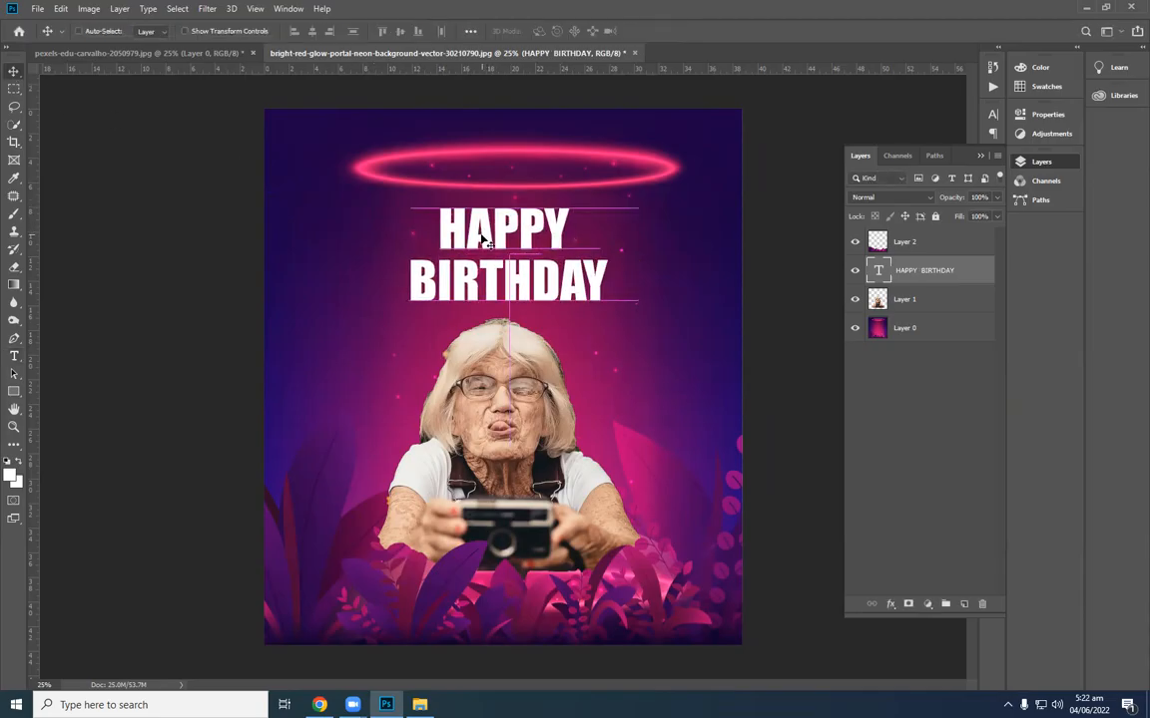
drag(519, 277, 526, 271)
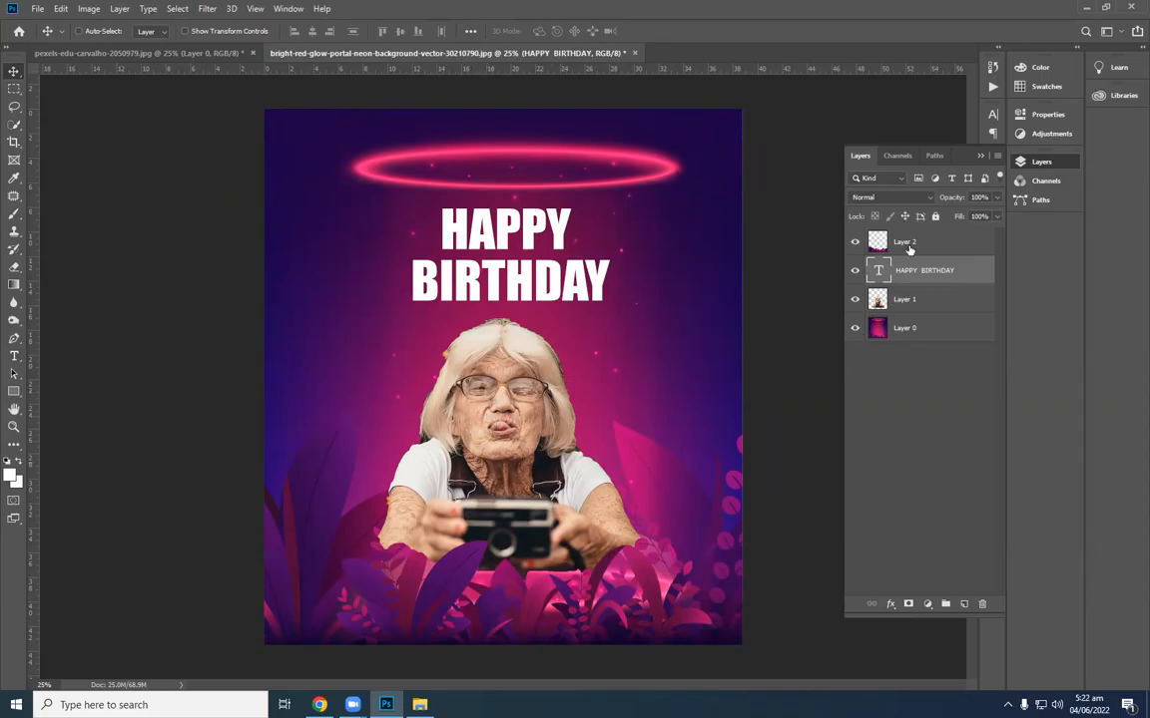
Examine the cut-out plants on Layer 2 by hiding and showing them, with and without the woman and the background.
click(876, 241)
click(854, 327)
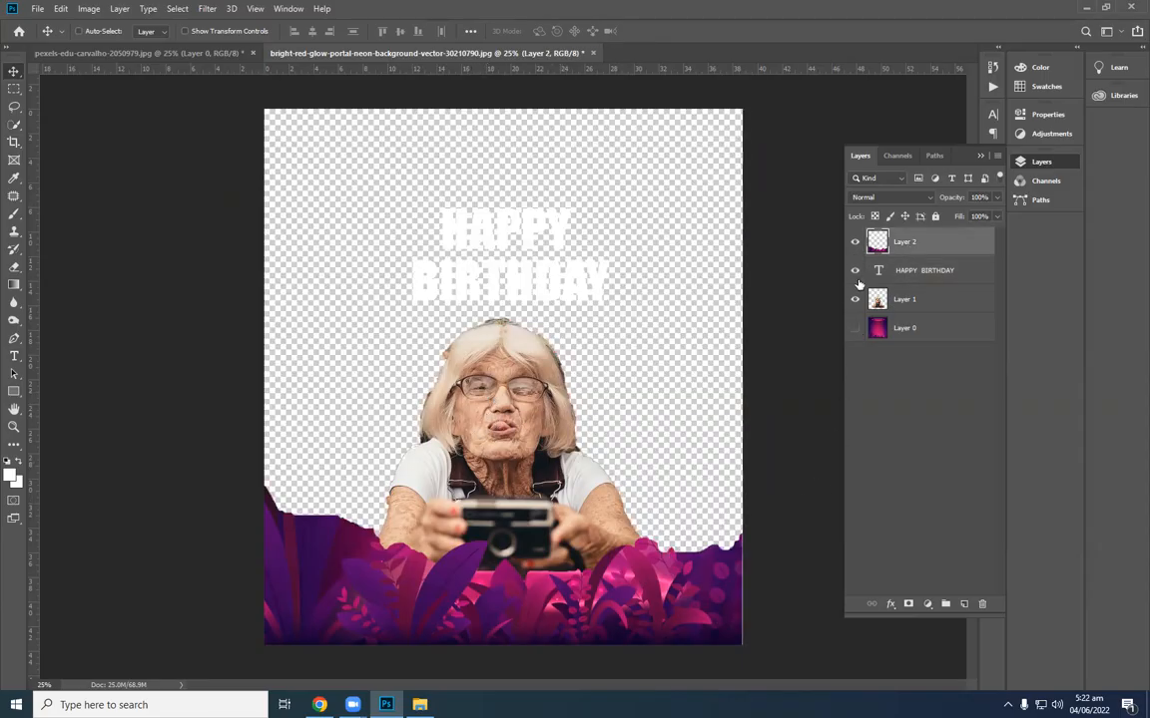
click(854, 299)
click(854, 241)
click(856, 244)
click(856, 244)
click(856, 243)
click(857, 243)
click(856, 244)
click(856, 243)
click(856, 243)
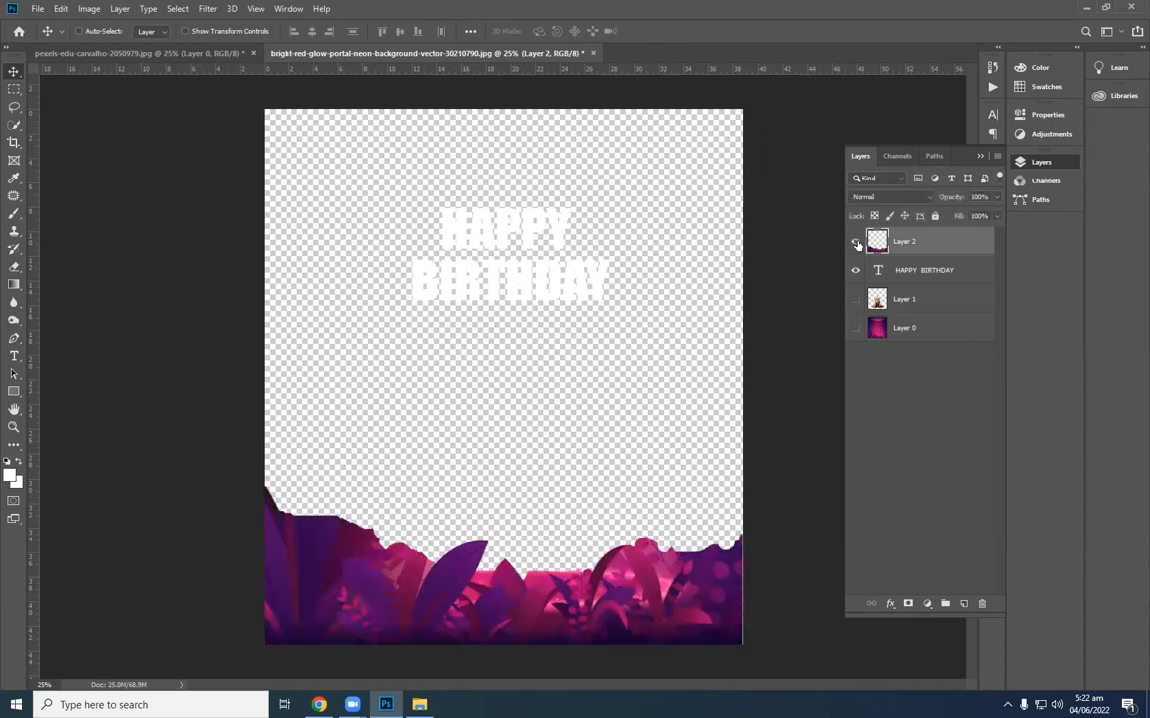
click(857, 302)
click(855, 328)
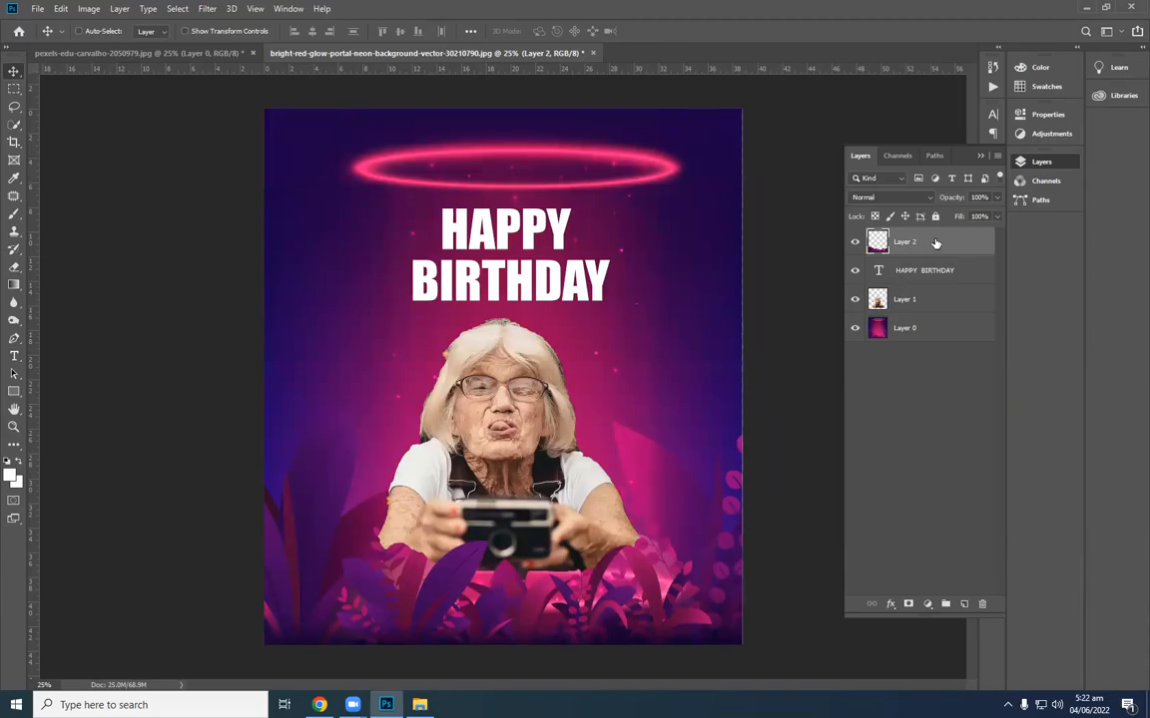
click(855, 242)
click(854, 242)
Erase along the plant edge over the woman's arm on Layer 2 using a Soft Round eraser at 133 px.
key(e)
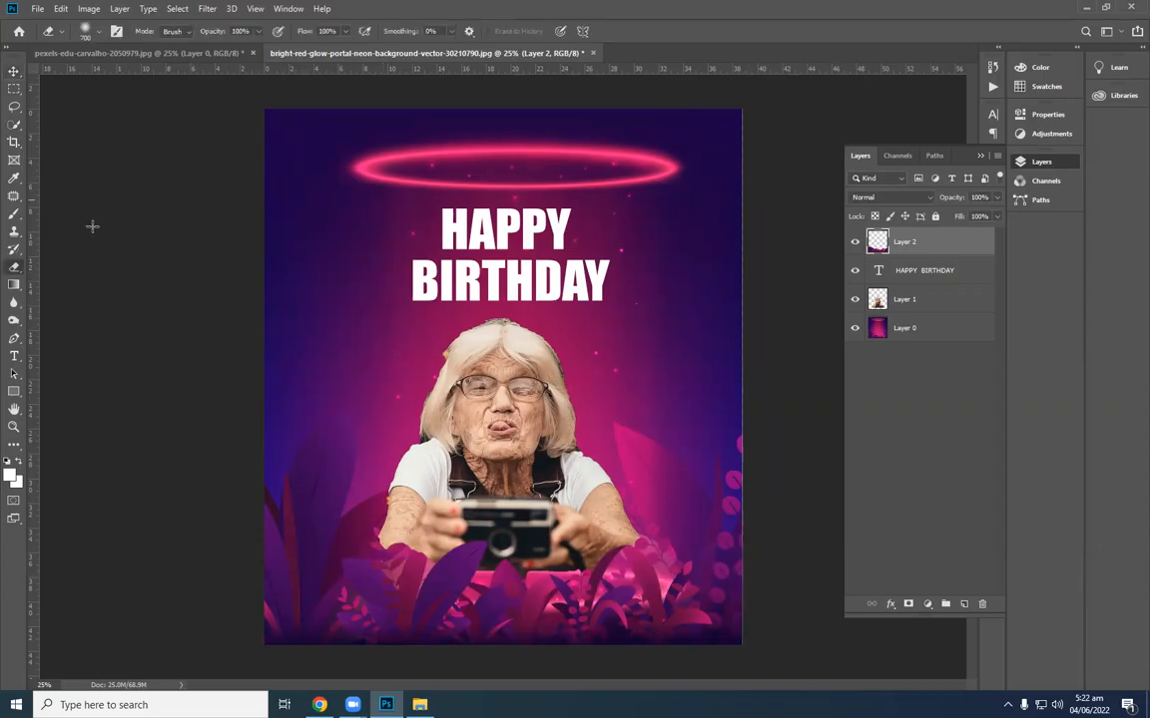
right_click(14, 270)
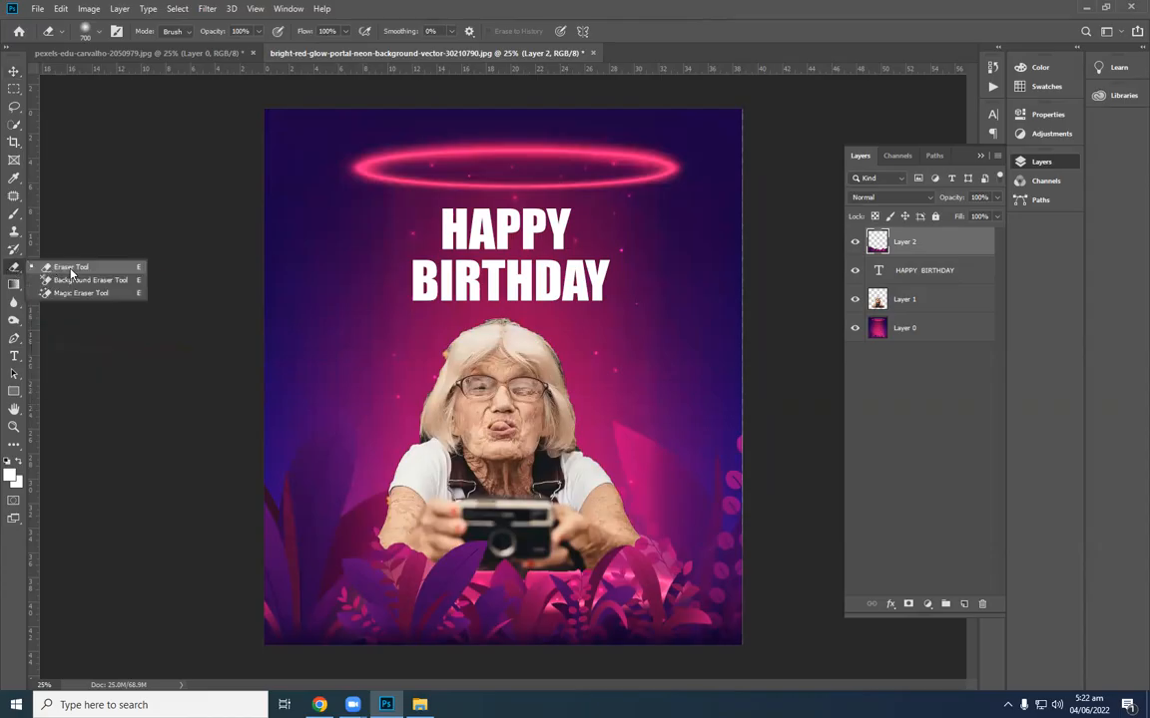
click(71, 269)
click(99, 38)
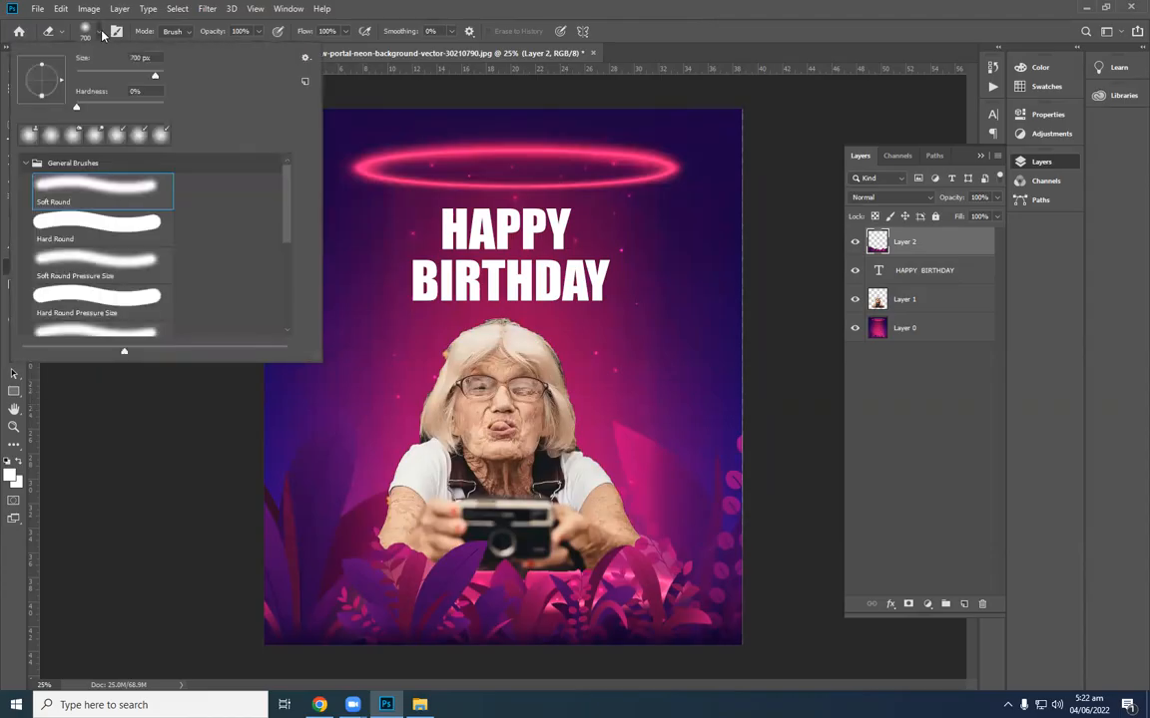
click(26, 162)
click(26, 162)
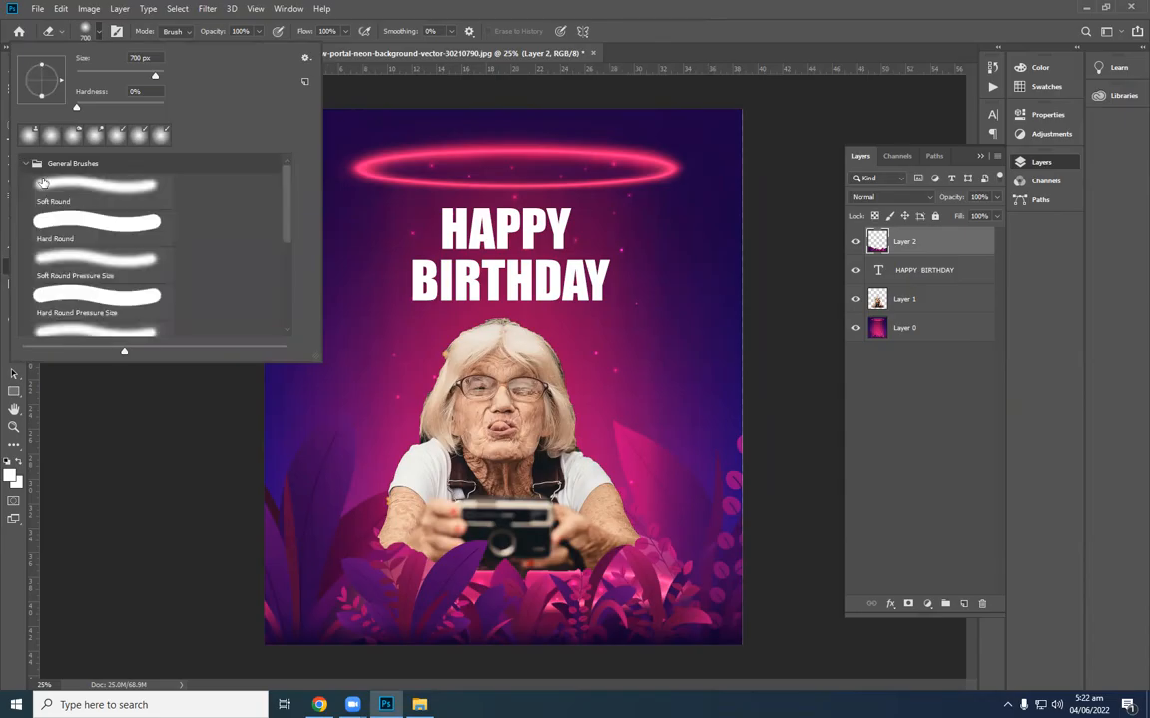
click(75, 200)
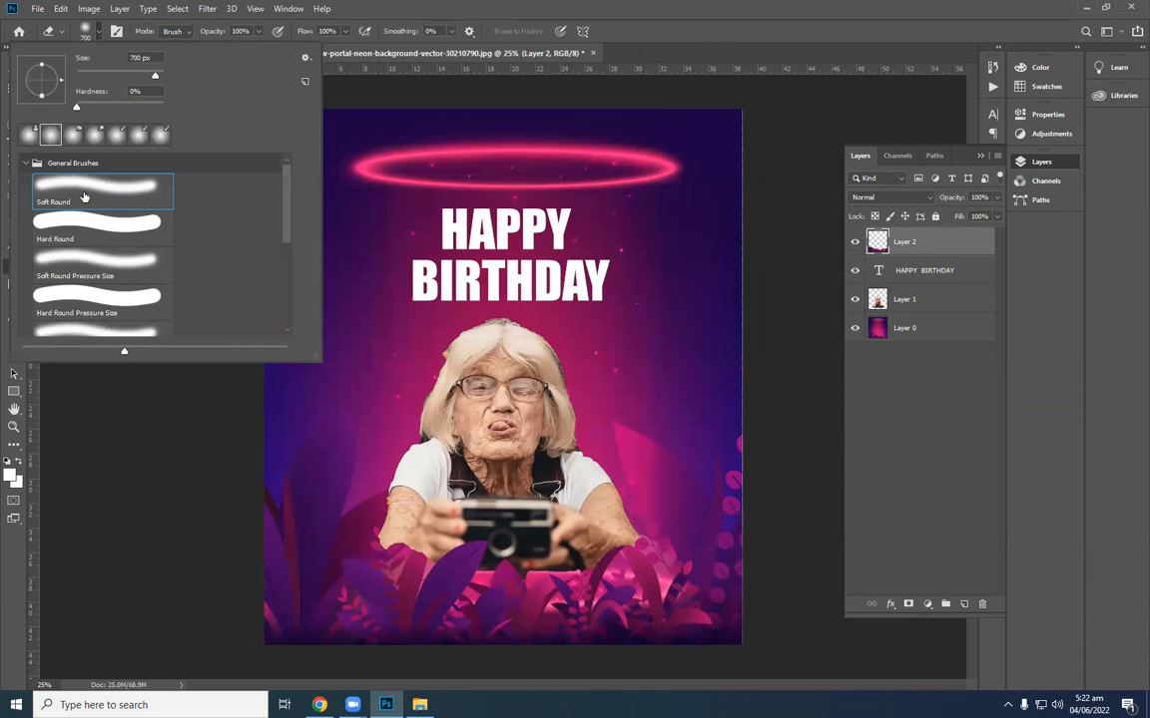
click(88, 90)
drag(160, 78, 123, 74)
click(693, 44)
mouse_move(412, 555)
mouse_down()
mouse_move(511, 568)
mouse_move(462, 570)
mouse_move(375, 538)
mouse_move(423, 577)
mouse_up()
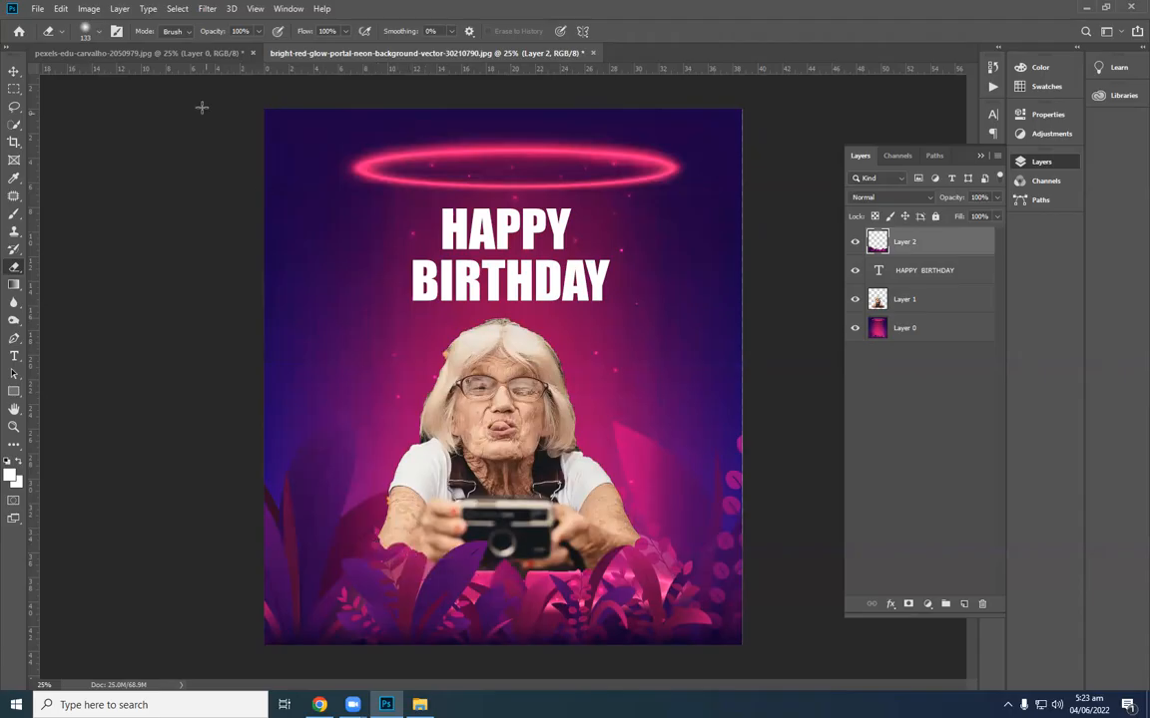
Restore the default brushes in the eraser's brush presets.
click(102, 33)
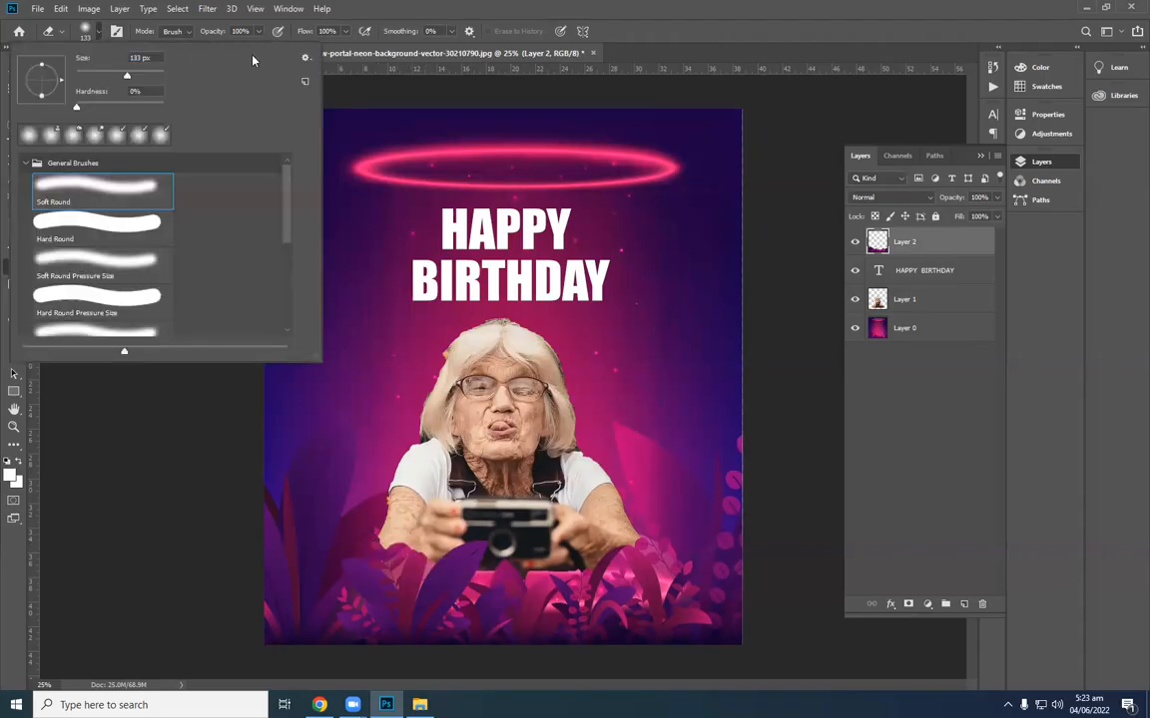
click(305, 57)
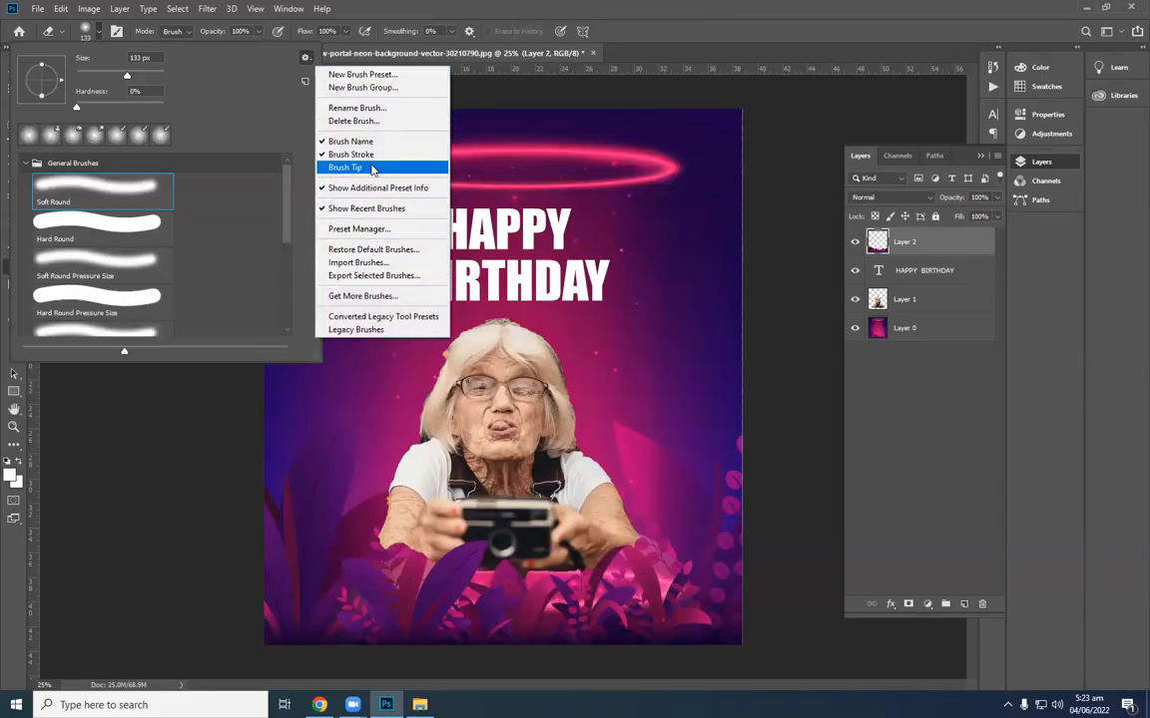
click(371, 250)
key(Return)
click(307, 56)
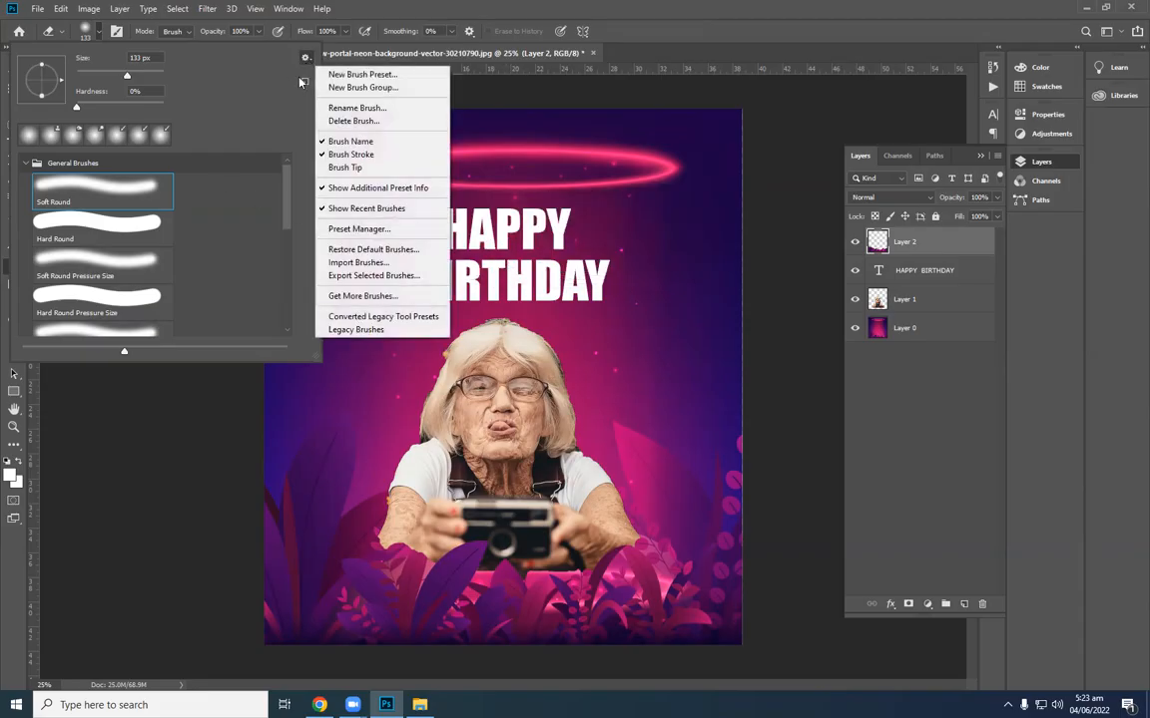
click(305, 57)
click(378, 147)
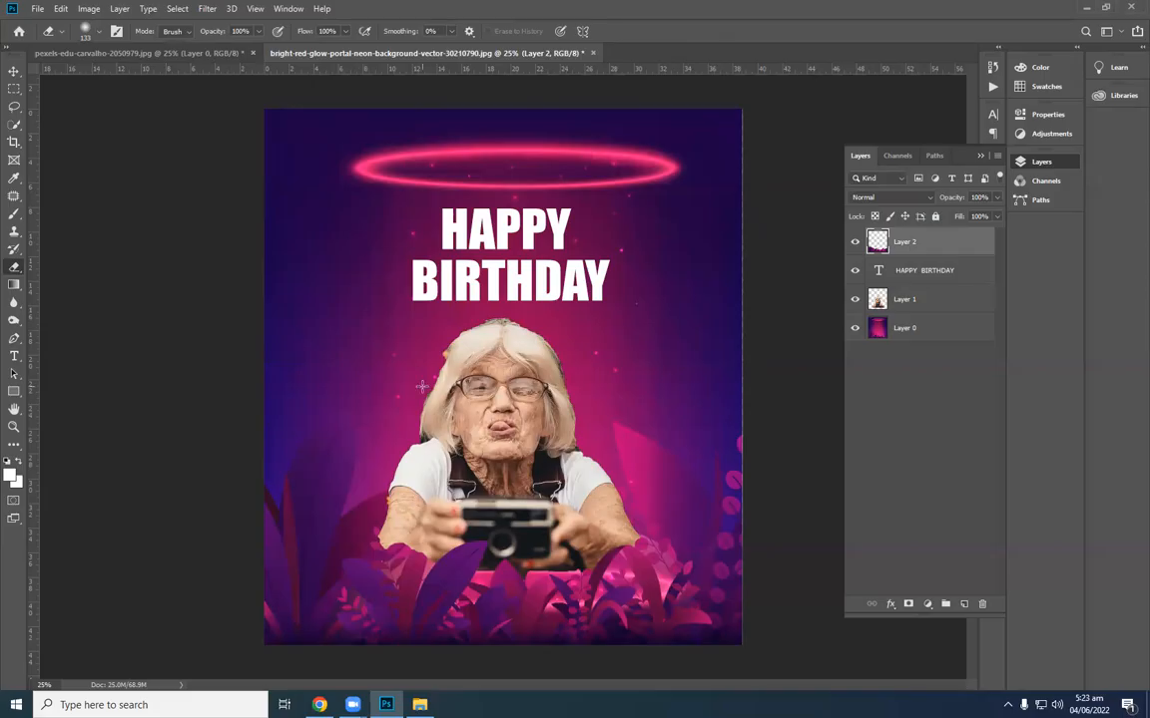
Try erasing the upper plant edges around the woman's arms and camera on Layer 2 with a 291 px soft eraser.
click(92, 31)
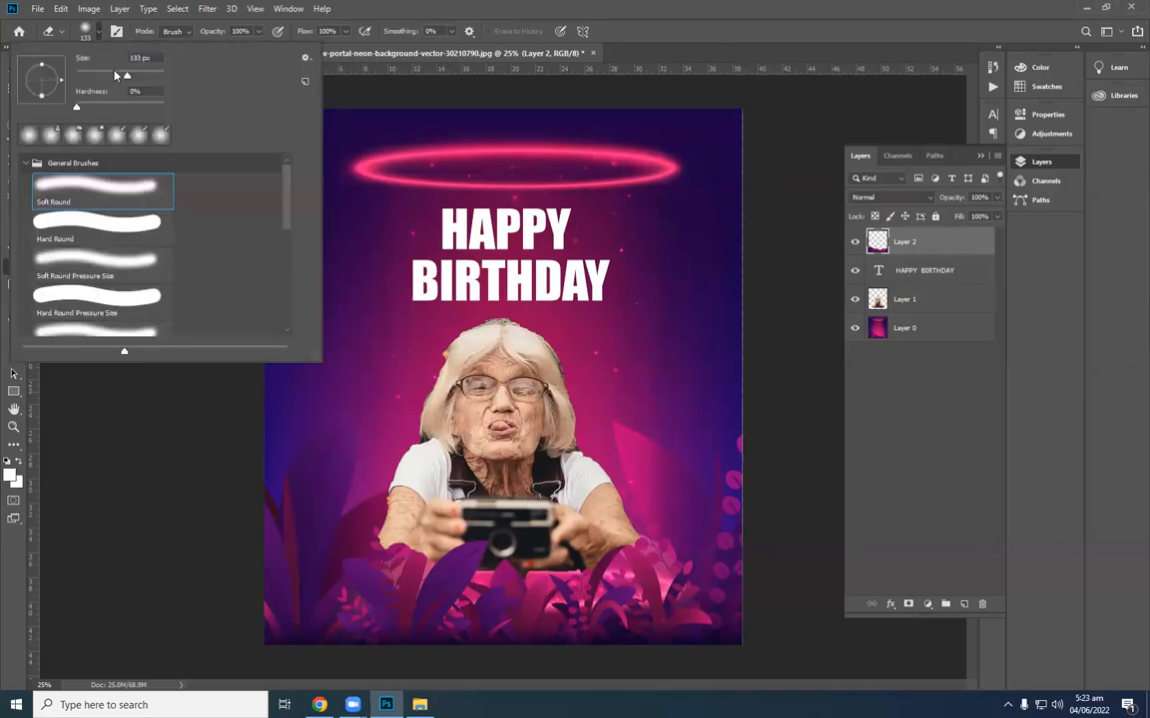
drag(149, 78, 146, 77)
click(711, 39)
mouse_move(399, 507)
mouse_down()
mouse_move(437, 499)
mouse_move(351, 499)
mouse_move(527, 527)
mouse_up()
drag(570, 570, 571, 532)
key(ctrl+z)
mouse_move(400, 542)
mouse_down()
mouse_move(444, 514)
mouse_move(593, 472)
mouse_up()
drag(381, 538, 395, 555)
key(ctrl+z)
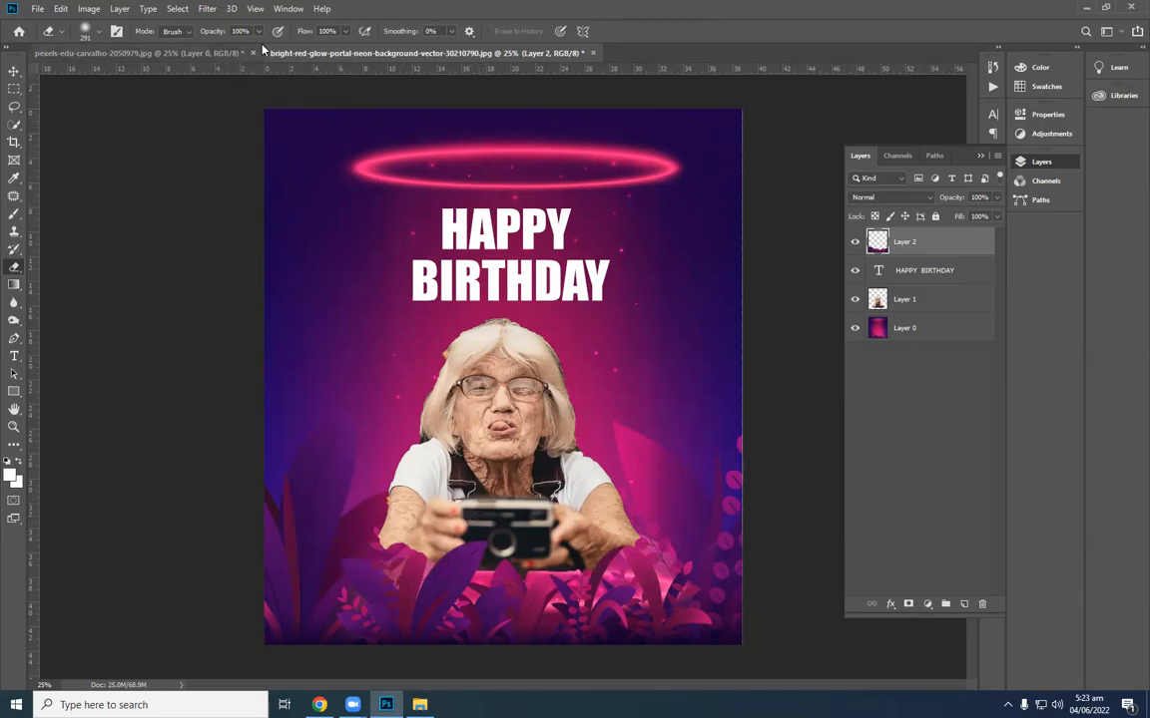
Fade the upper plant edges over the woman's arms and camera on Layer 2 using a 448 px soft eraser at 37% opacity.
drag(258, 36, 216, 49)
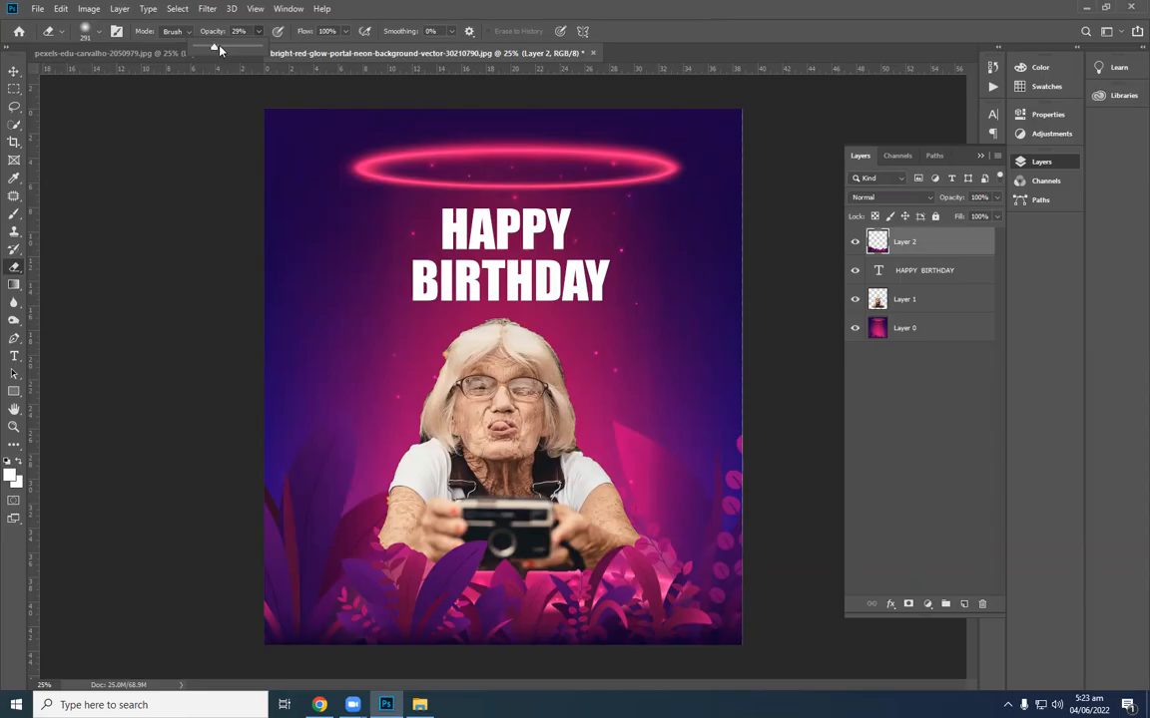
drag(196, 40, 227, 46)
click(300, 29)
click(100, 32)
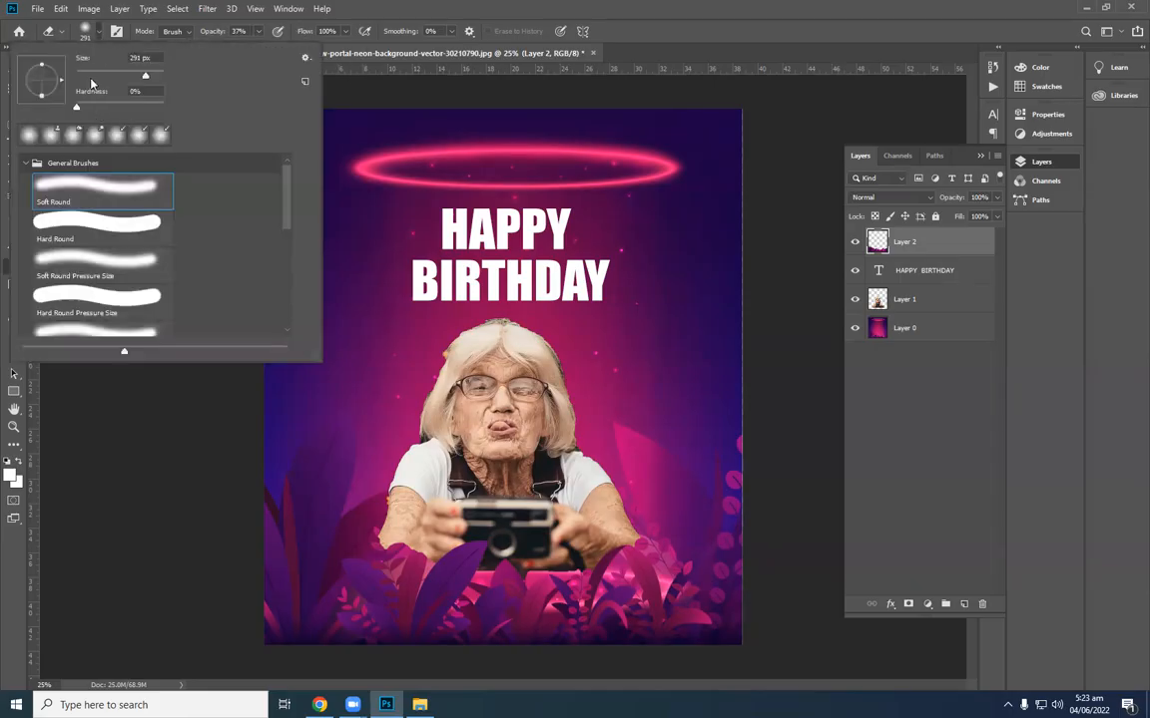
drag(145, 77, 152, 77)
click(266, 31)
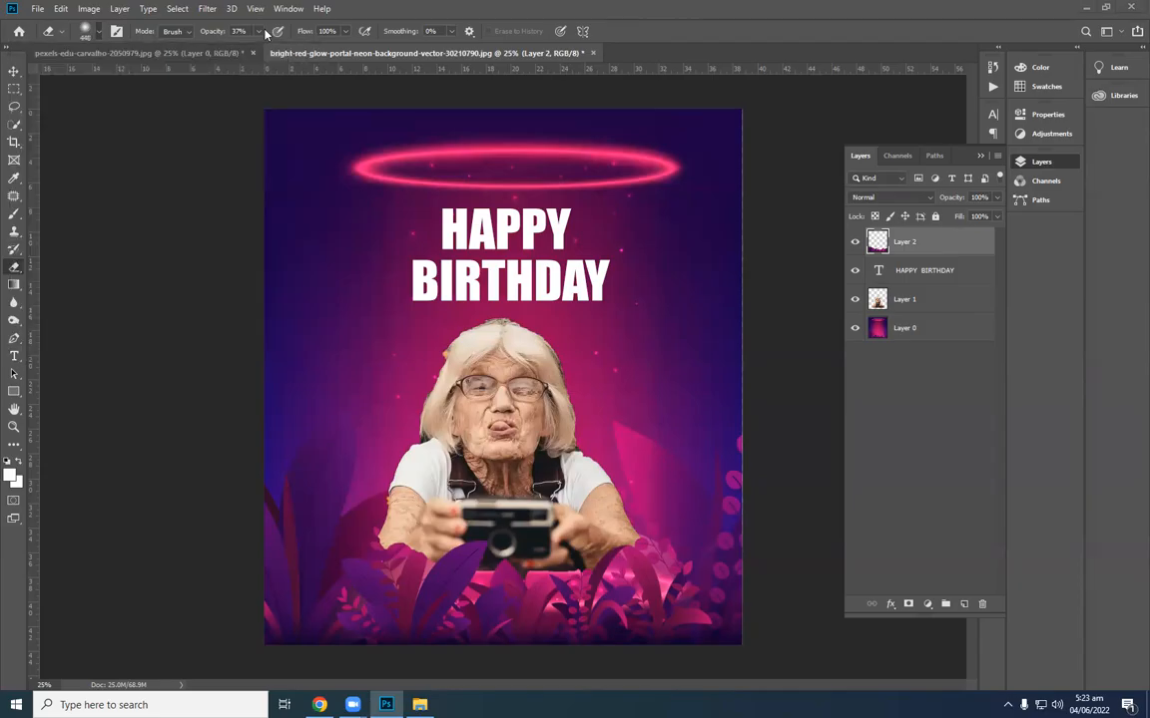
click(397, 555)
click(407, 559)
click(395, 555)
click(407, 557)
click(417, 551)
click(412, 552)
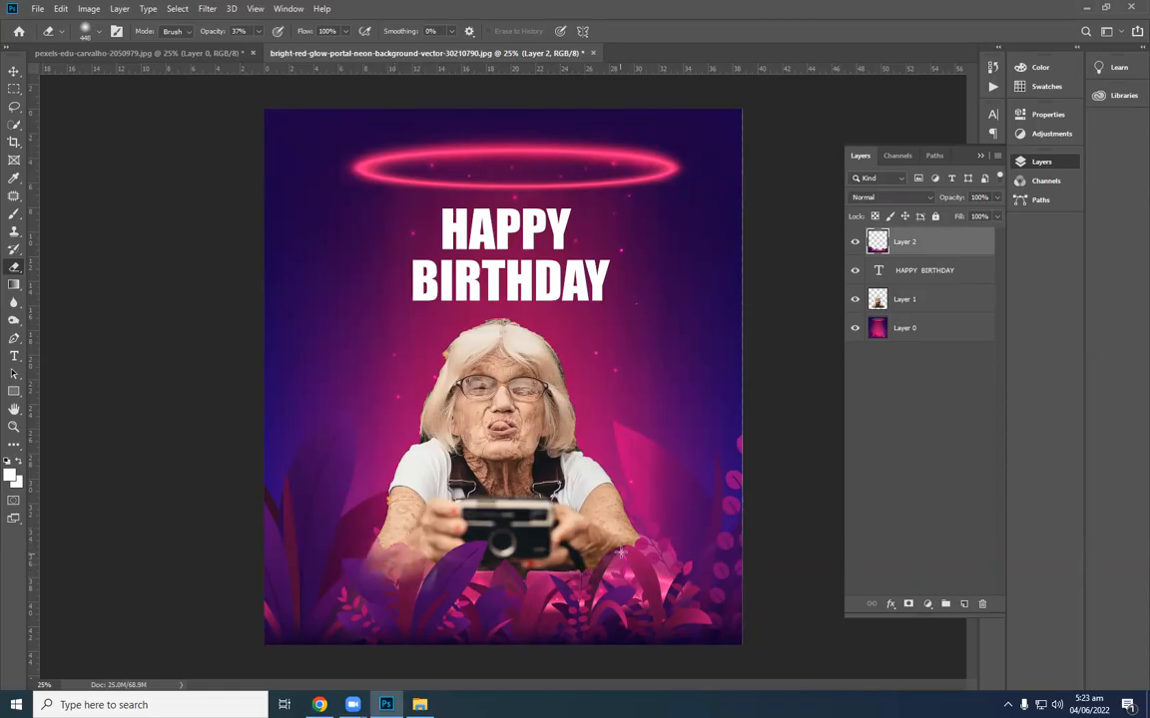
click(649, 516)
click(390, 551)
click(362, 552)
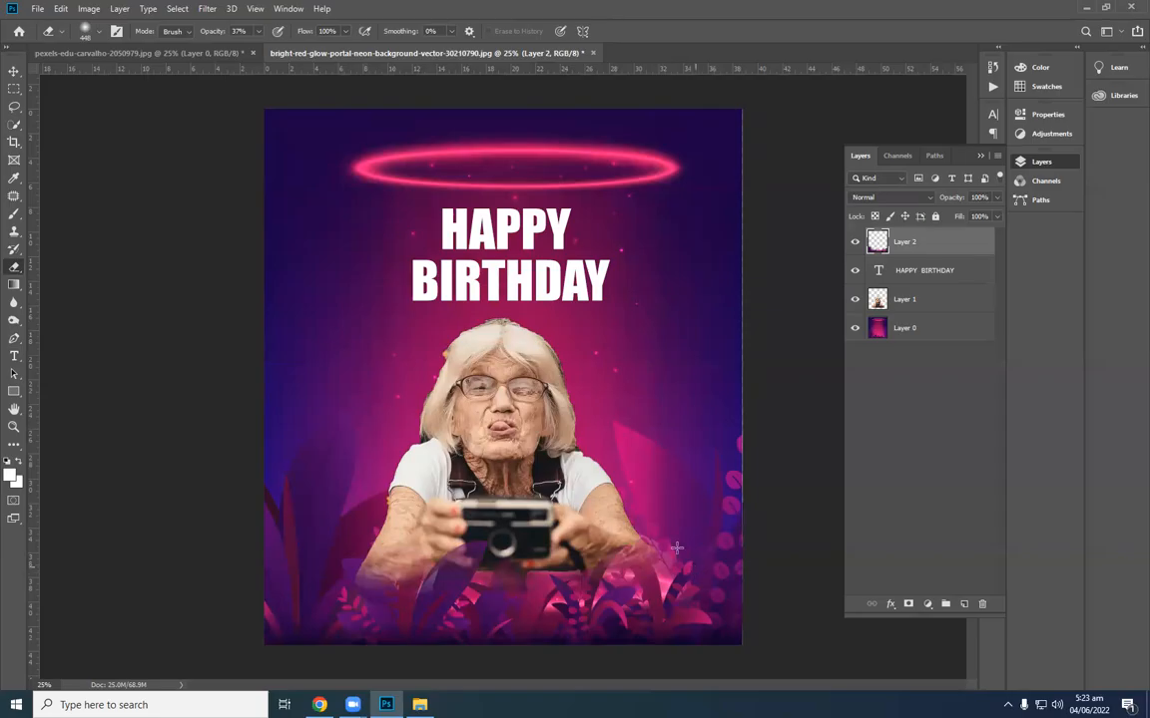
Compare the poster with and without the softened plants by hiding and showing Layer 2.
key(v)
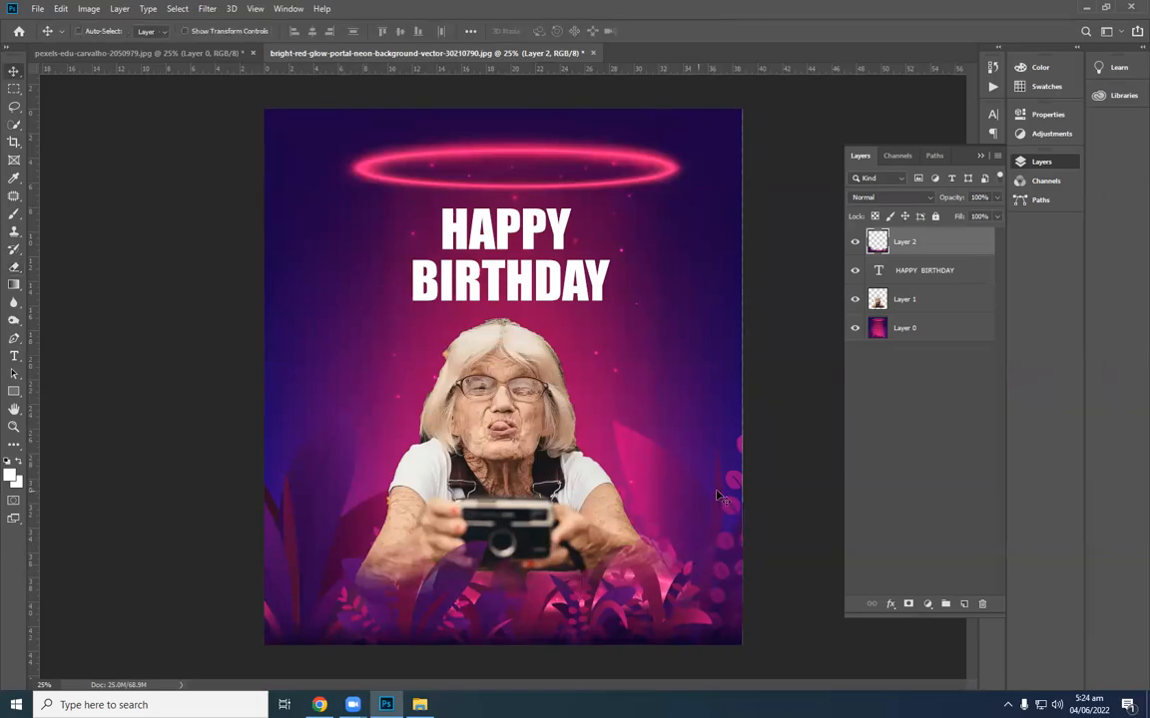
click(854, 247)
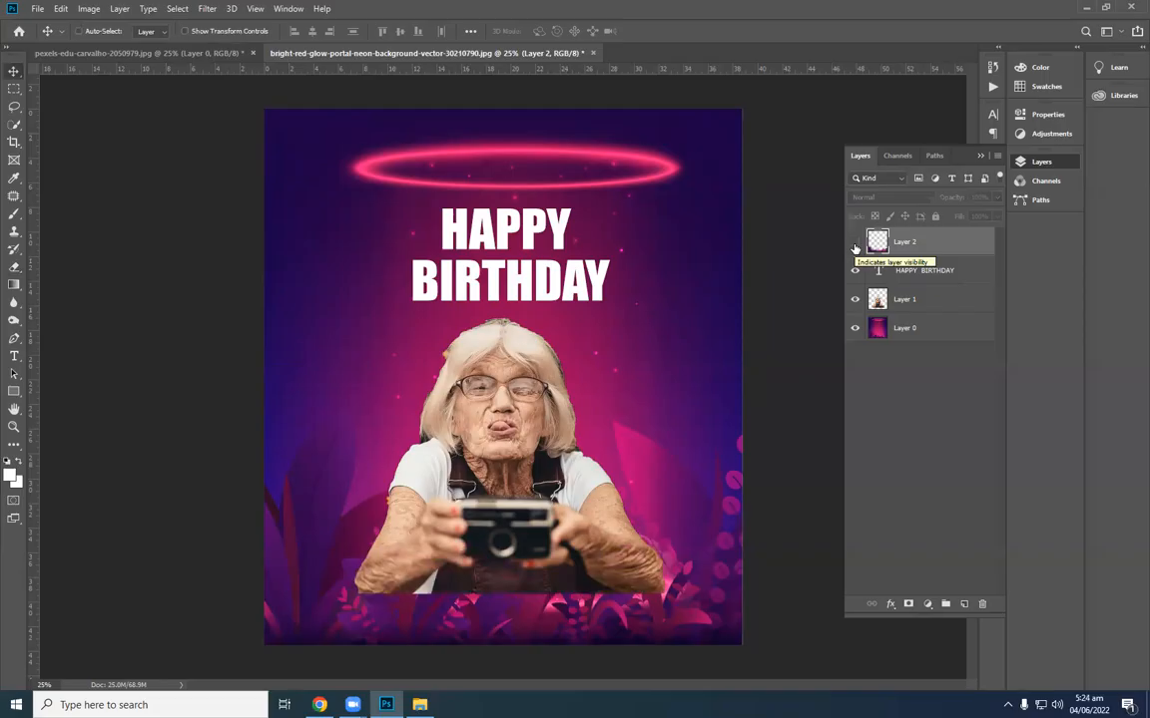
click(854, 245)
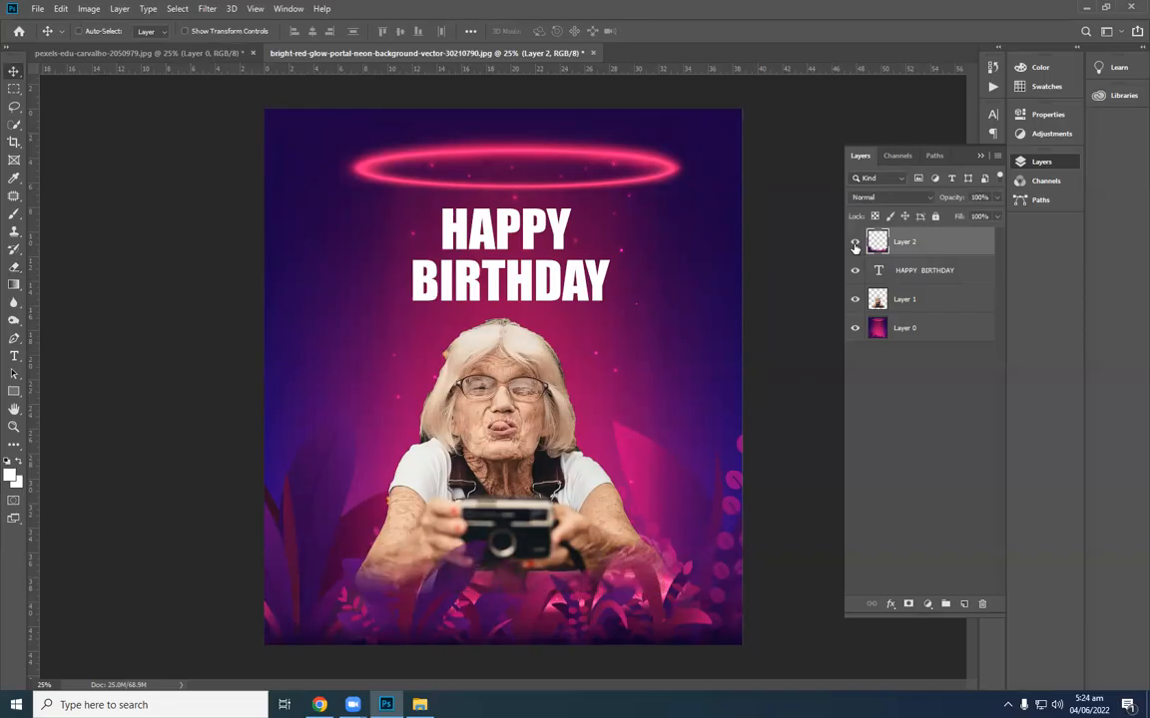
click(854, 245)
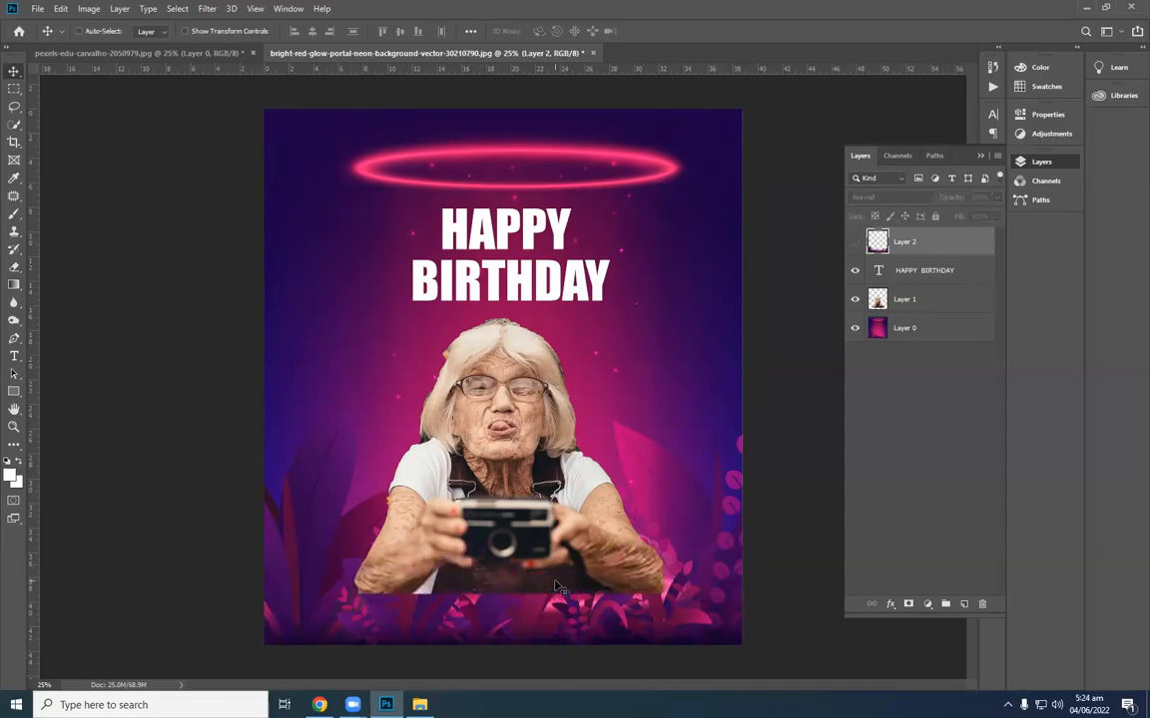
click(854, 242)
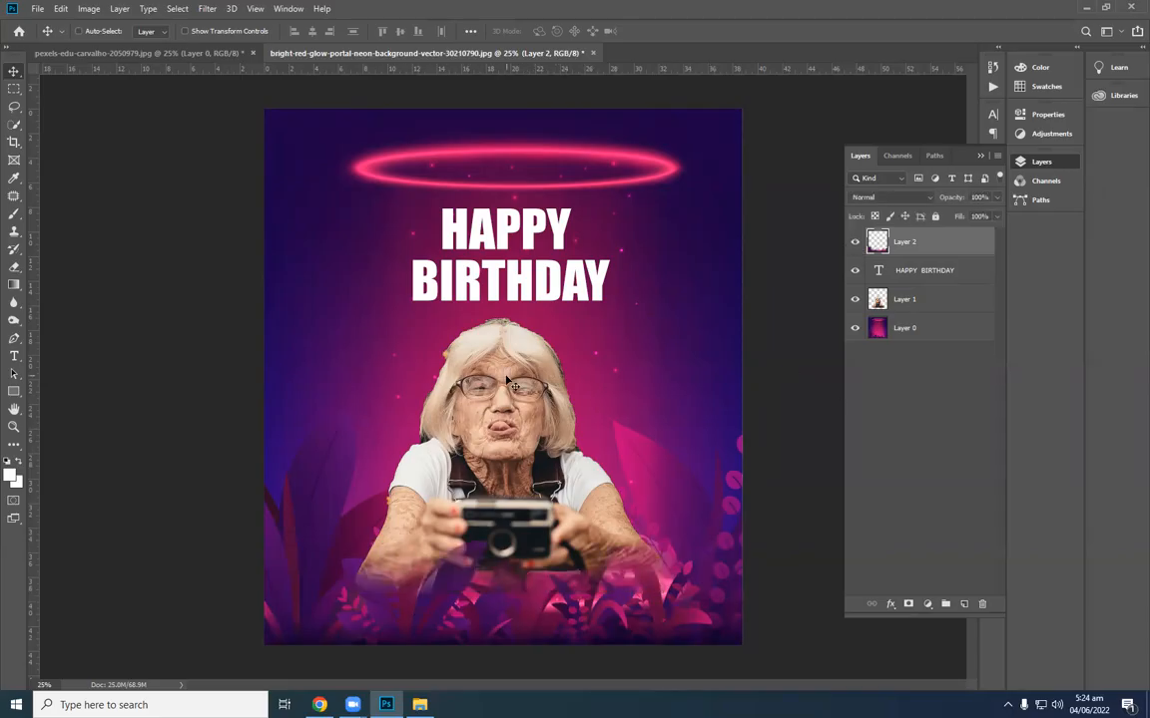
Check which layer holds the woman by hiding and showing Layer 1, and make it the active layer for erasing.
scroll(509, 384, up, 1)
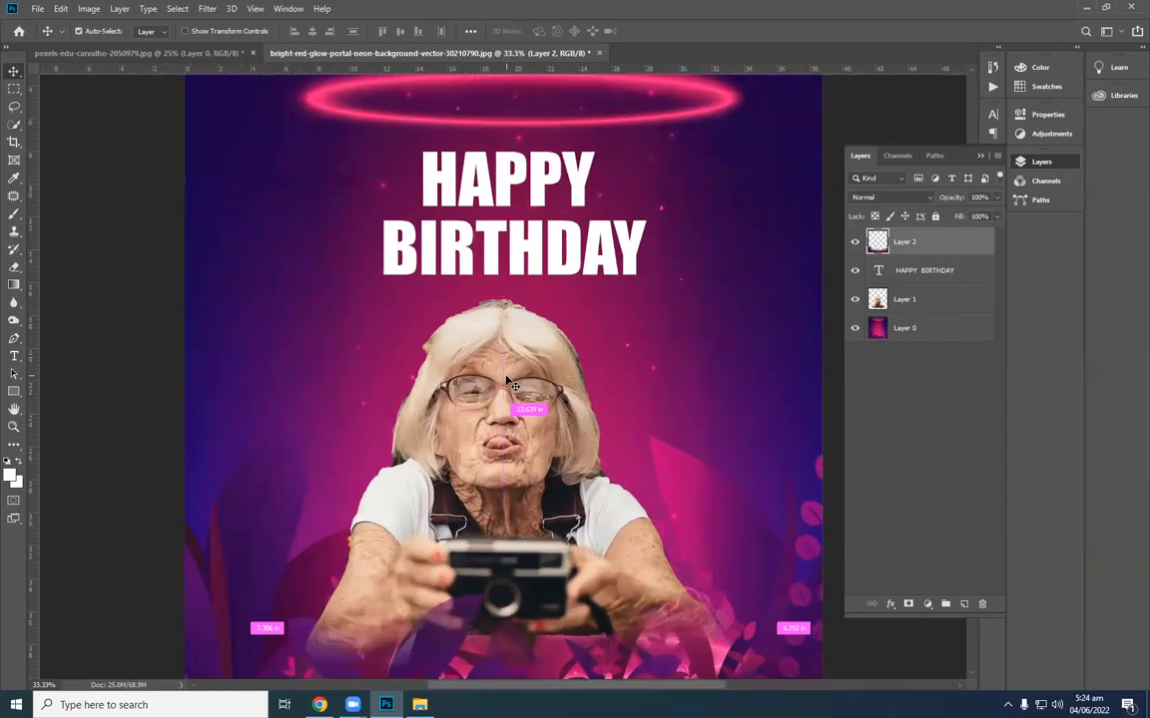
scroll(505, 381, up, 2)
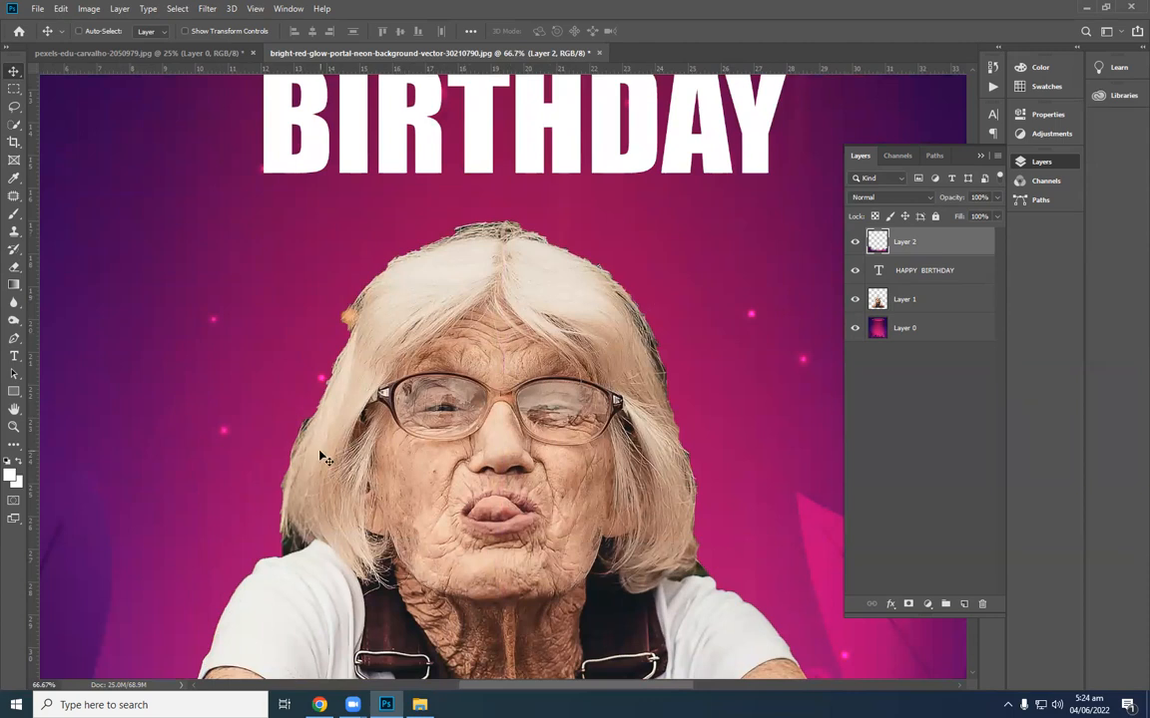
key(e)
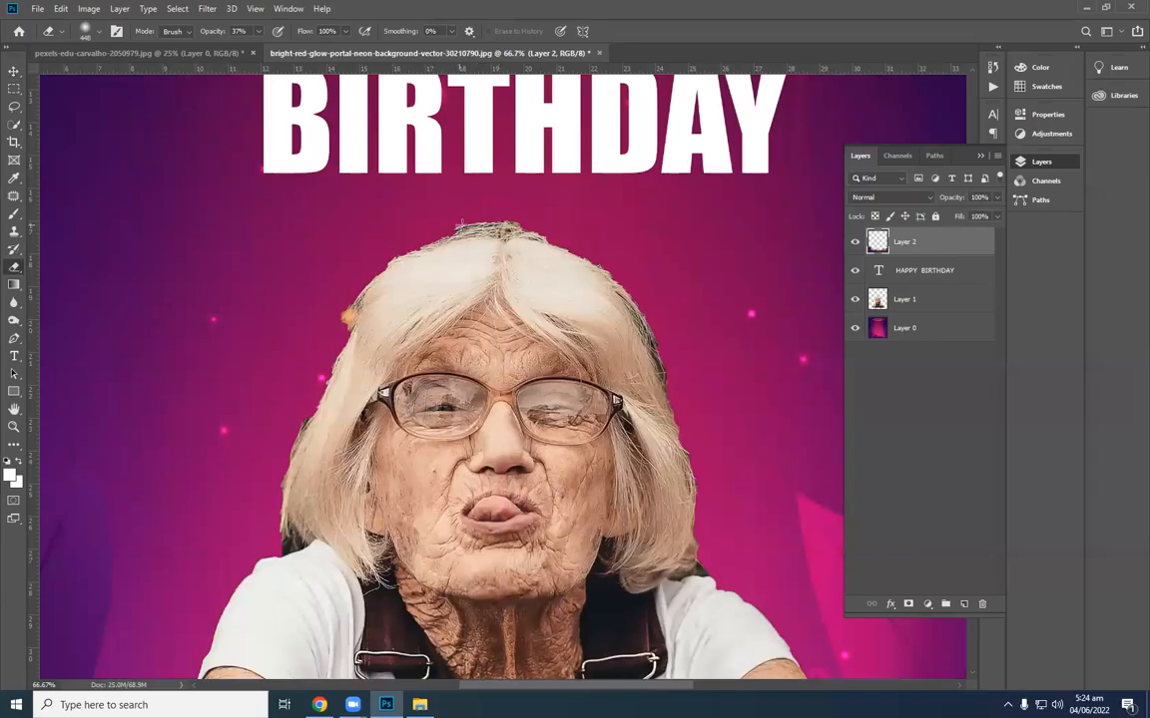
click(889, 301)
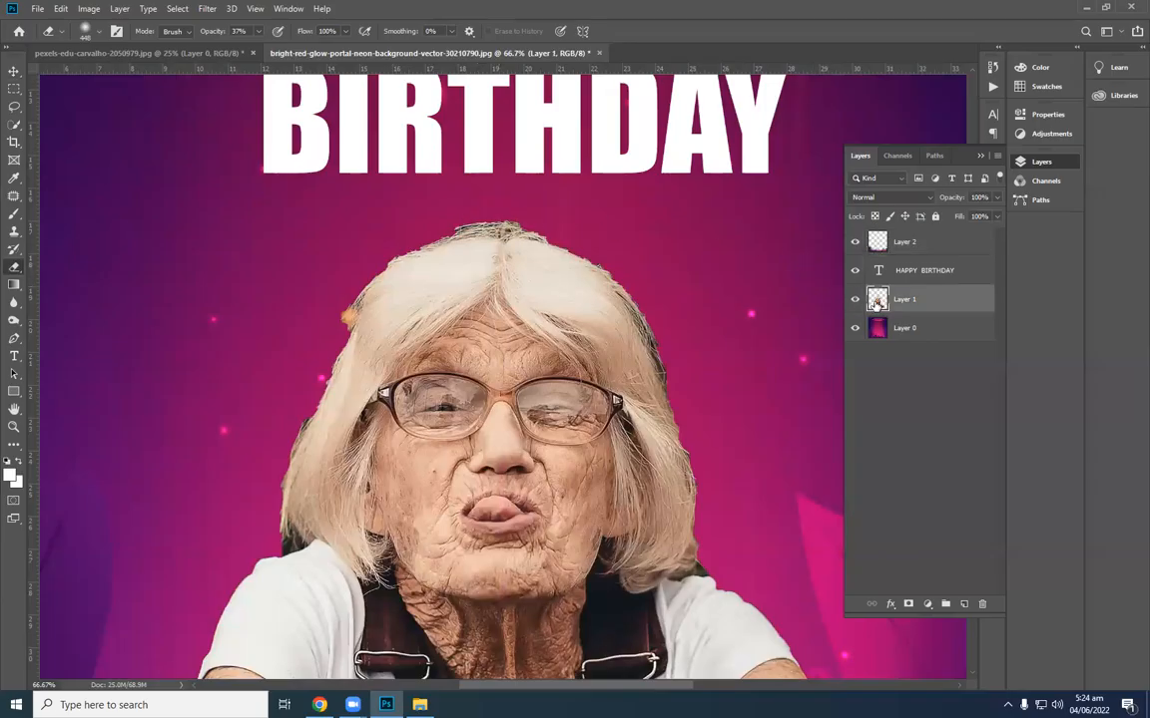
click(855, 300)
click(856, 300)
click(855, 300)
click(855, 300)
click(878, 242)
click(883, 329)
click(889, 246)
click(903, 299)
Try erasing the top edge of the woman's hair on Layer 1 with the 448 px soft eraser.
click(494, 235)
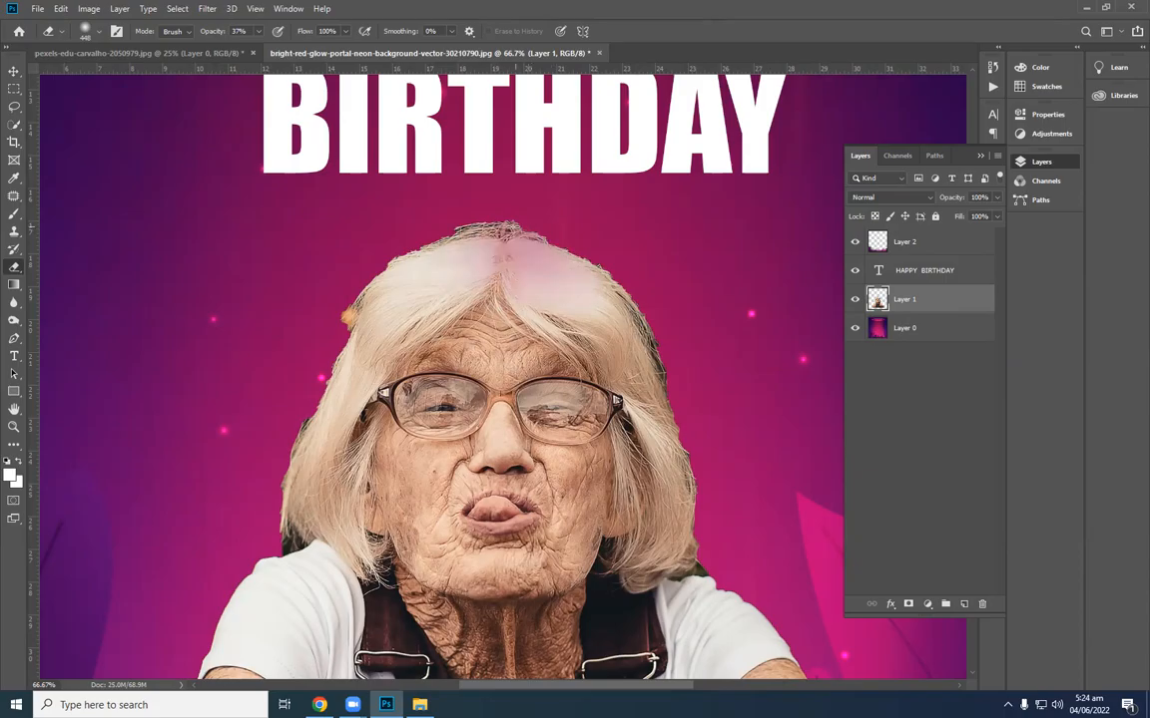
click(516, 242)
click(485, 253)
click(485, 253)
click(470, 259)
click(444, 260)
key(ctrl+z)
key(ctrl+z)
key(ctrl+z)
key(ctrl+z)
key(ctrl+z)
key(ctrl+z)
key(ctrl+z)
key(ctrl+z)
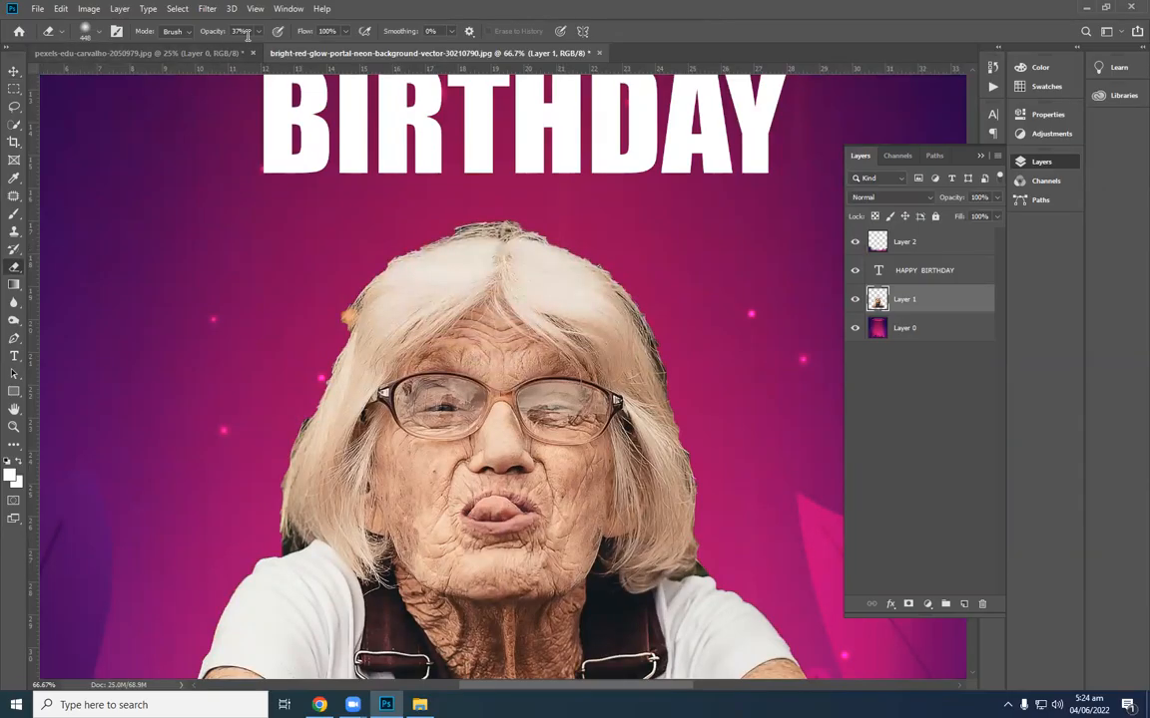
Erase the leftover fringe around the woman's hair on Layer 1 with a 77 px soft eraser at 37% opacity.
click(101, 33)
drag(95, 76, 110, 77)
click(260, 32)
mouse_move(515, 225)
mouse_down()
mouse_move(422, 243)
mouse_move(364, 278)
mouse_move(348, 330)
mouse_up()
key(ctrl+z)
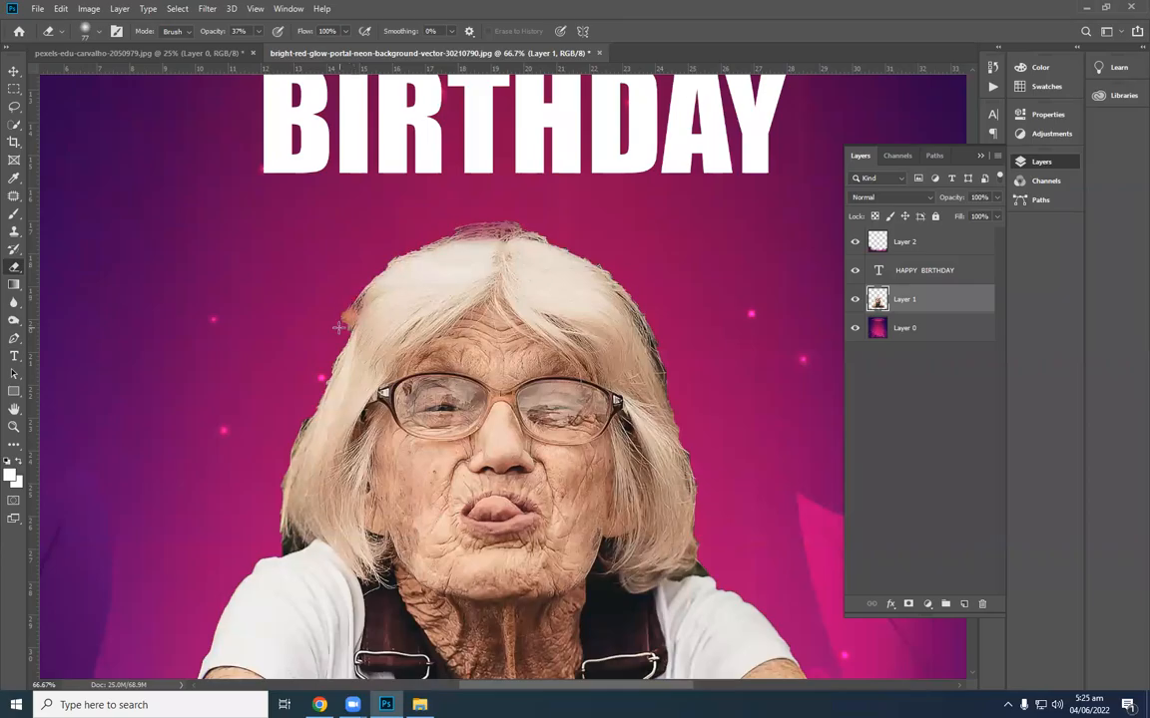
drag(297, 414, 274, 481)
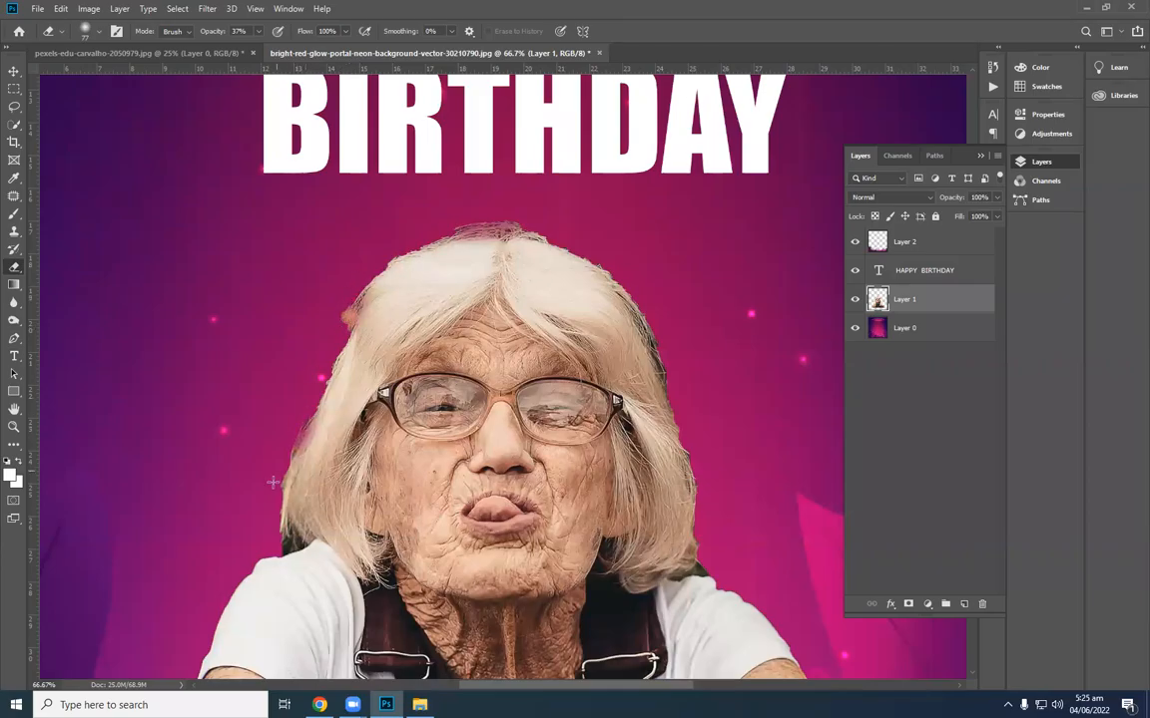
drag(279, 528, 284, 548)
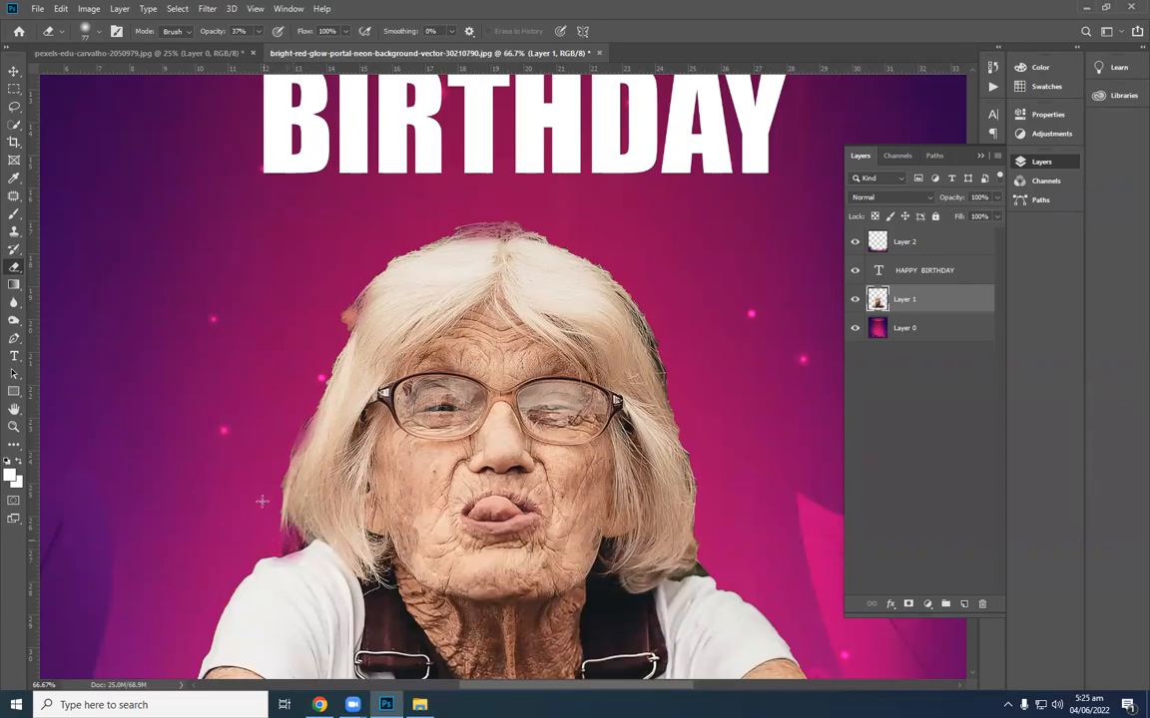
drag(626, 301, 648, 320)
mouse_move(673, 376)
mouse_down()
mouse_move(650, 315)
mouse_move(606, 263)
mouse_move(517, 227)
mouse_move(639, 274)
mouse_move(528, 226)
mouse_move(439, 229)
mouse_move(339, 273)
mouse_up()
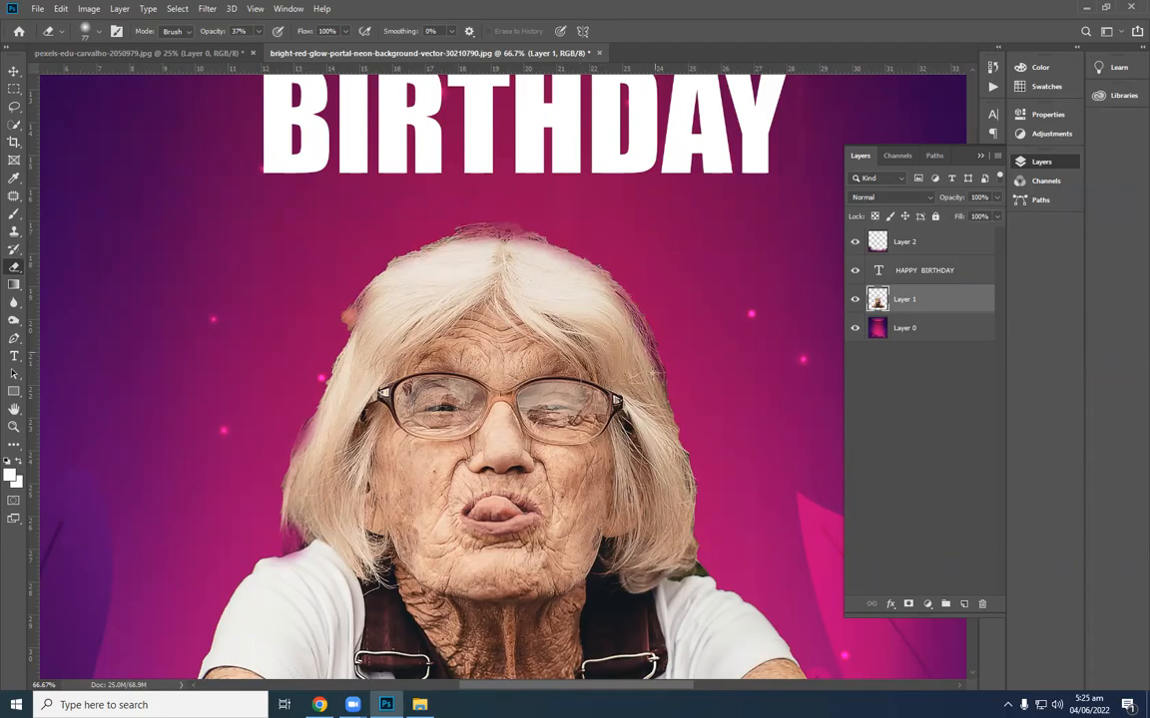
mouse_move(696, 451)
mouse_down()
mouse_move(697, 496)
mouse_move(694, 439)
mouse_move(708, 571)
mouse_up()
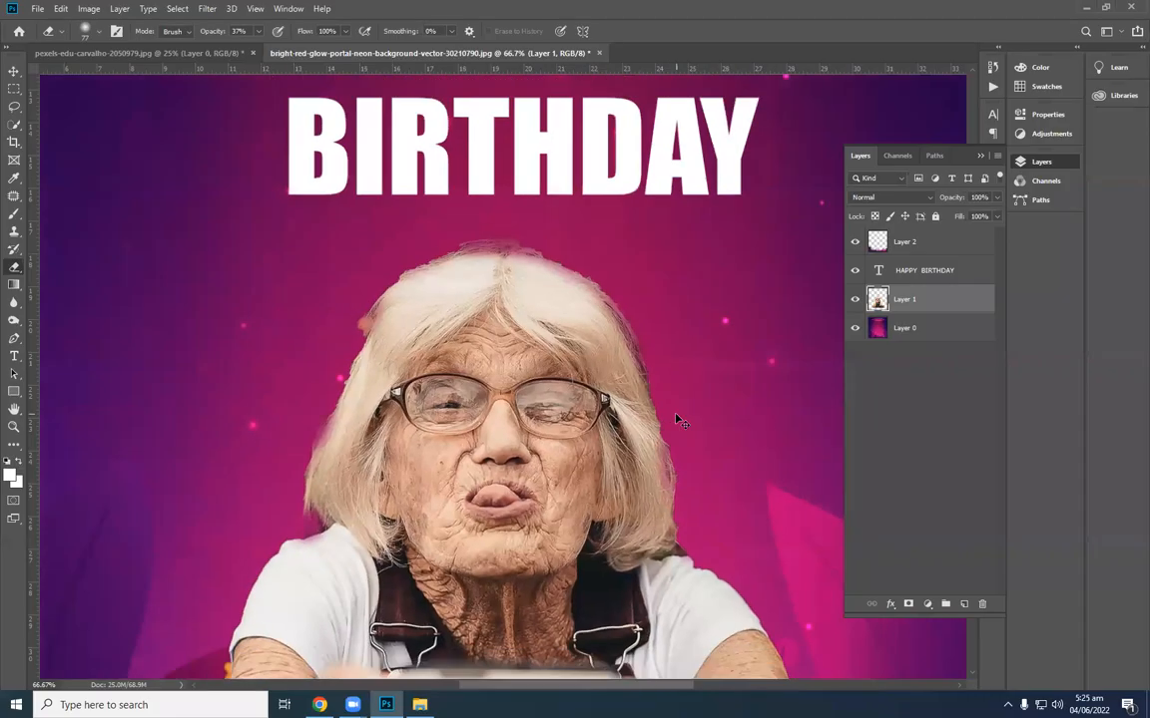
Apply a midtone Color Balance of +2, -8, +54 to the woman on Layer 1.
key(ctrl+minus)
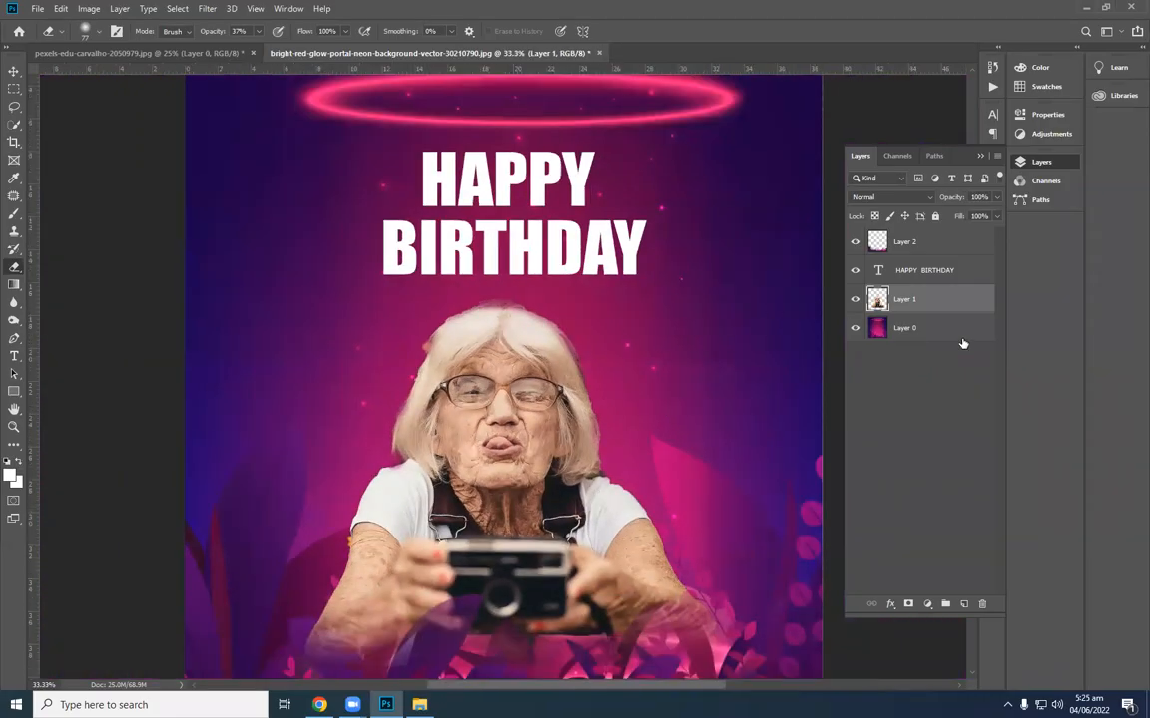
click(855, 300)
click(854, 300)
key(ctrl+b)
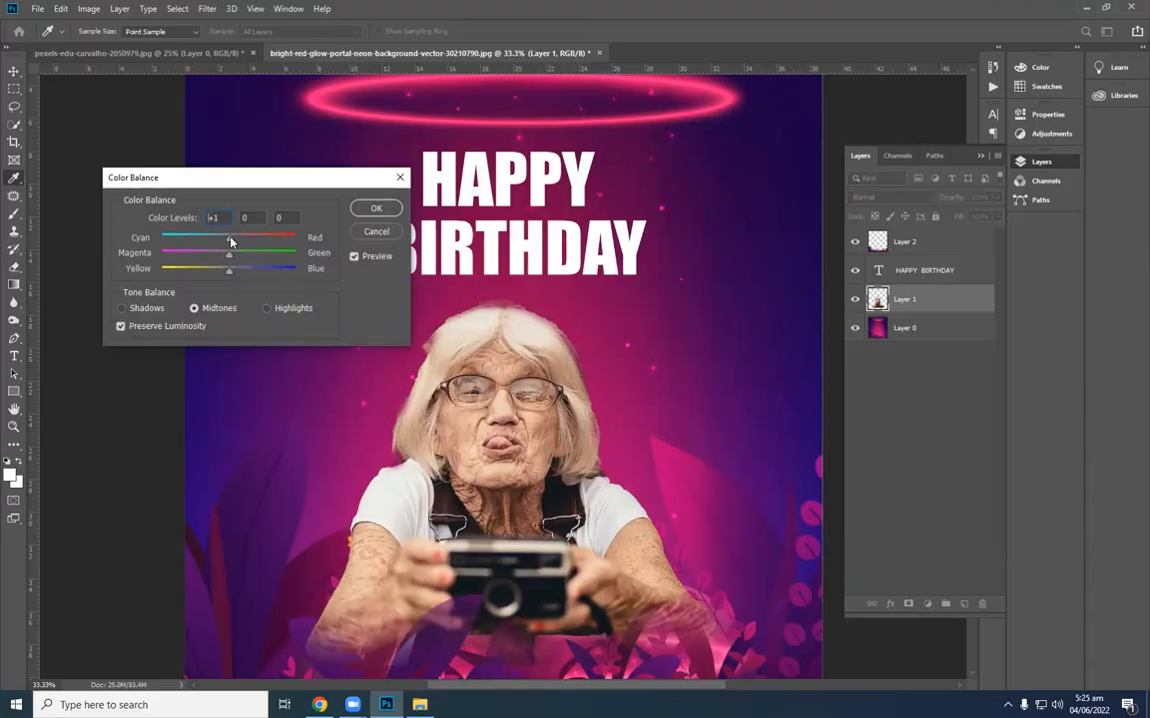
drag(222, 239, 209, 245)
mouse_move(233, 269)
mouse_down()
mouse_move(191, 279)
mouse_move(299, 272)
mouse_move(212, 257)
mouse_move(223, 256)
mouse_up()
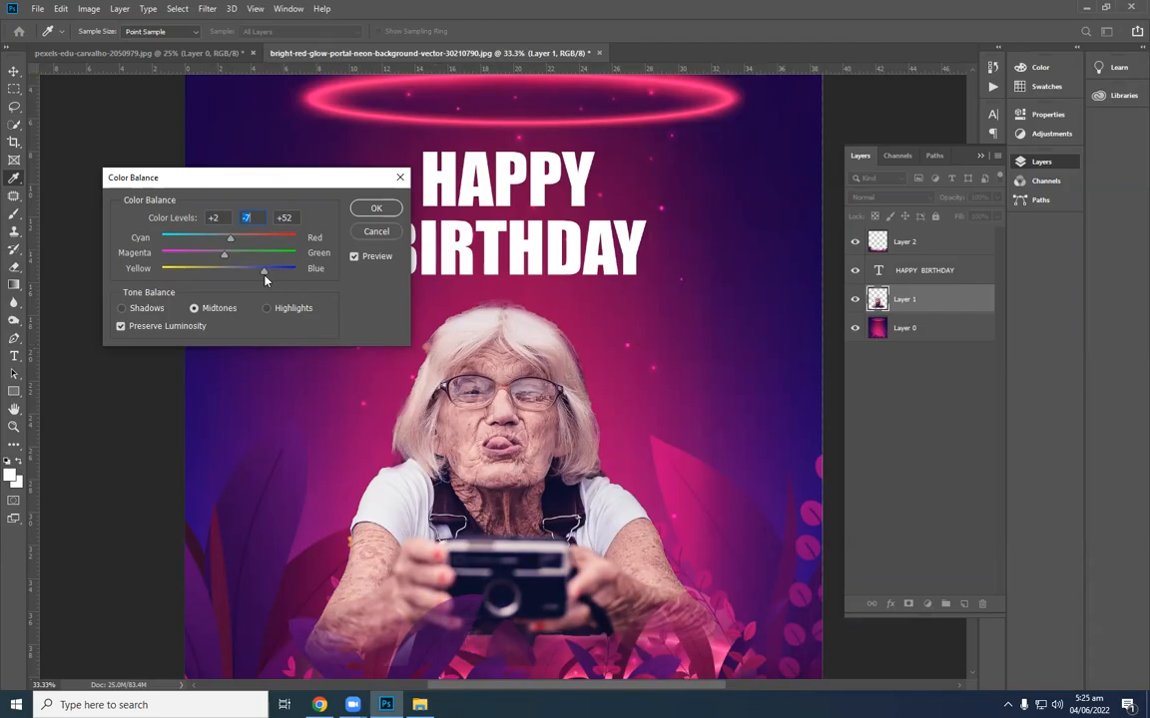
drag(270, 276, 224, 259)
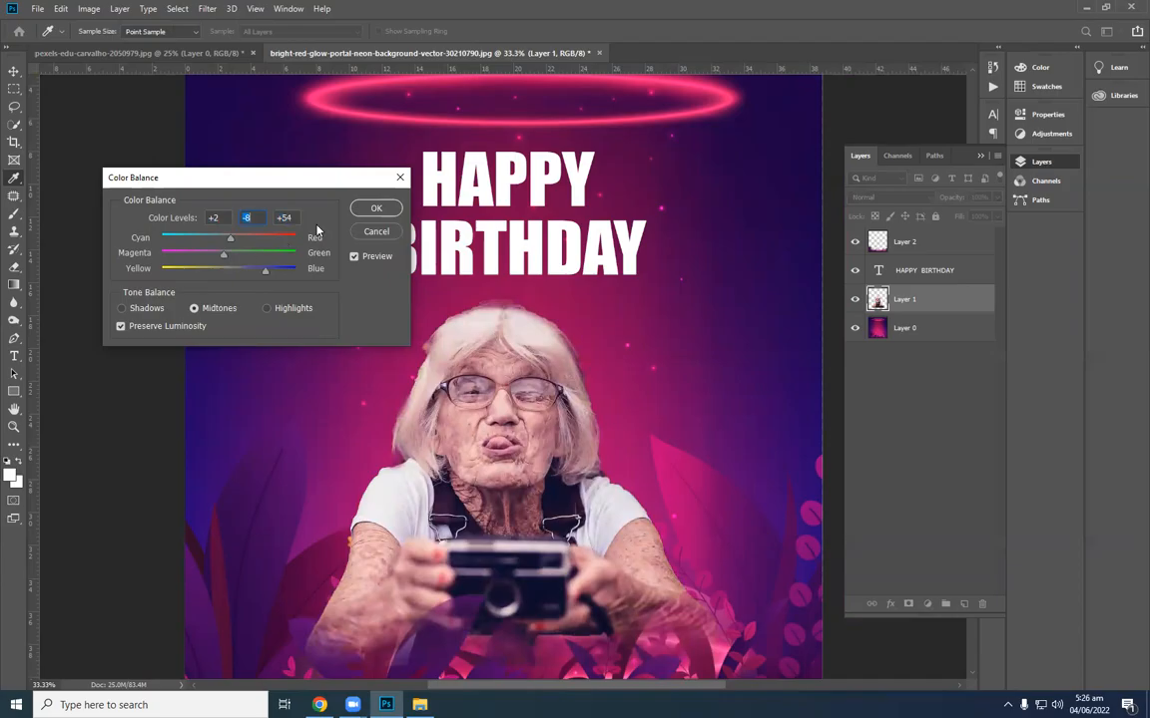
click(366, 214)
key(e)
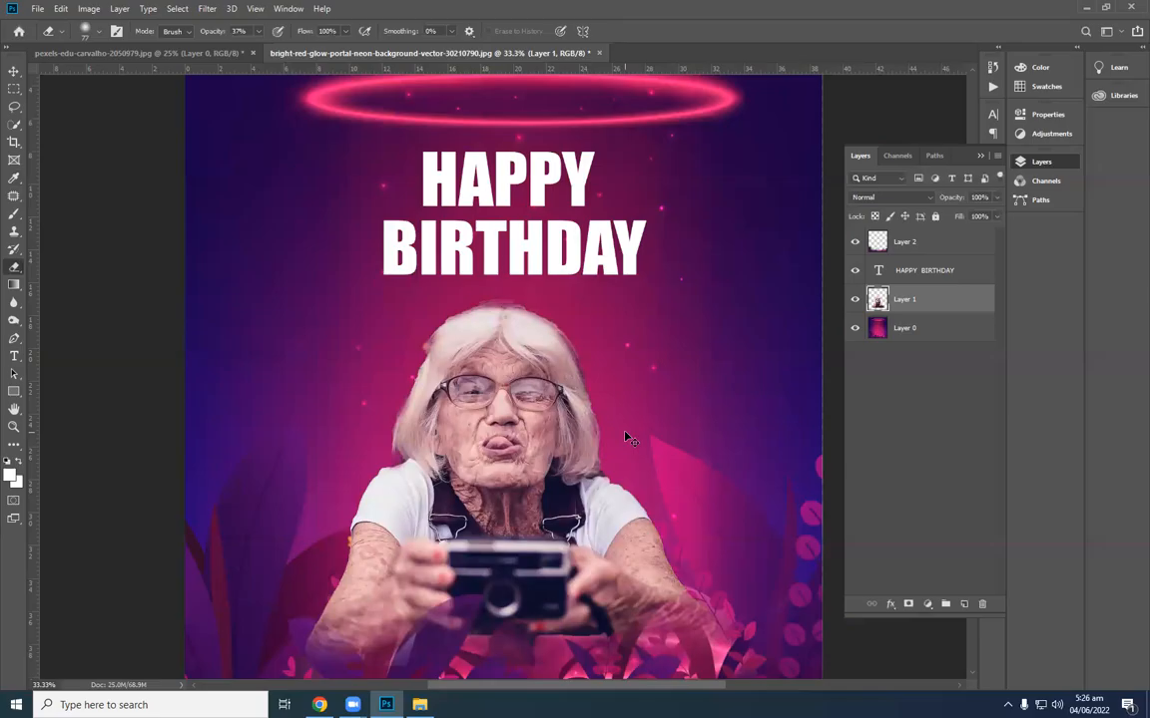
Mute the woman's colours and shift her hue slightly on Layer 1 with Hue/Saturation, and review the whole poster.
key(ctrl+u)
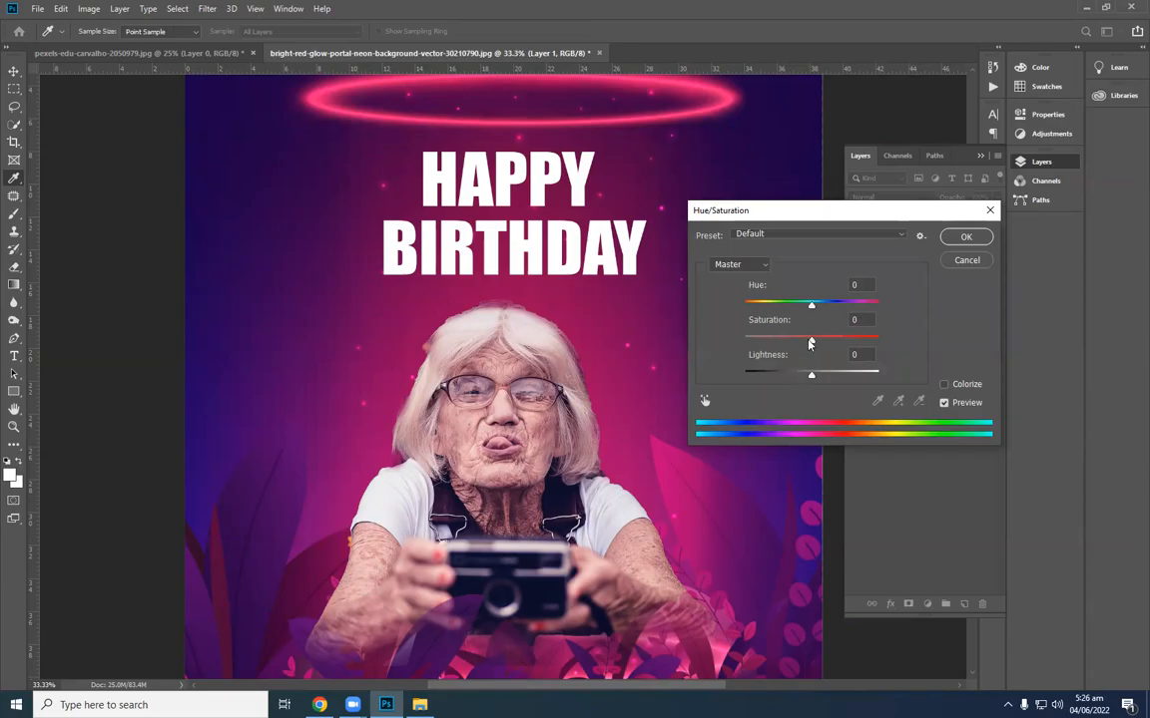
drag(813, 344, 810, 377)
drag(808, 377, 809, 377)
mouse_move(810, 305)
mouse_down()
mouse_move(772, 307)
mouse_move(818, 301)
mouse_move(801, 312)
mouse_up()
click(964, 237)
key(e)
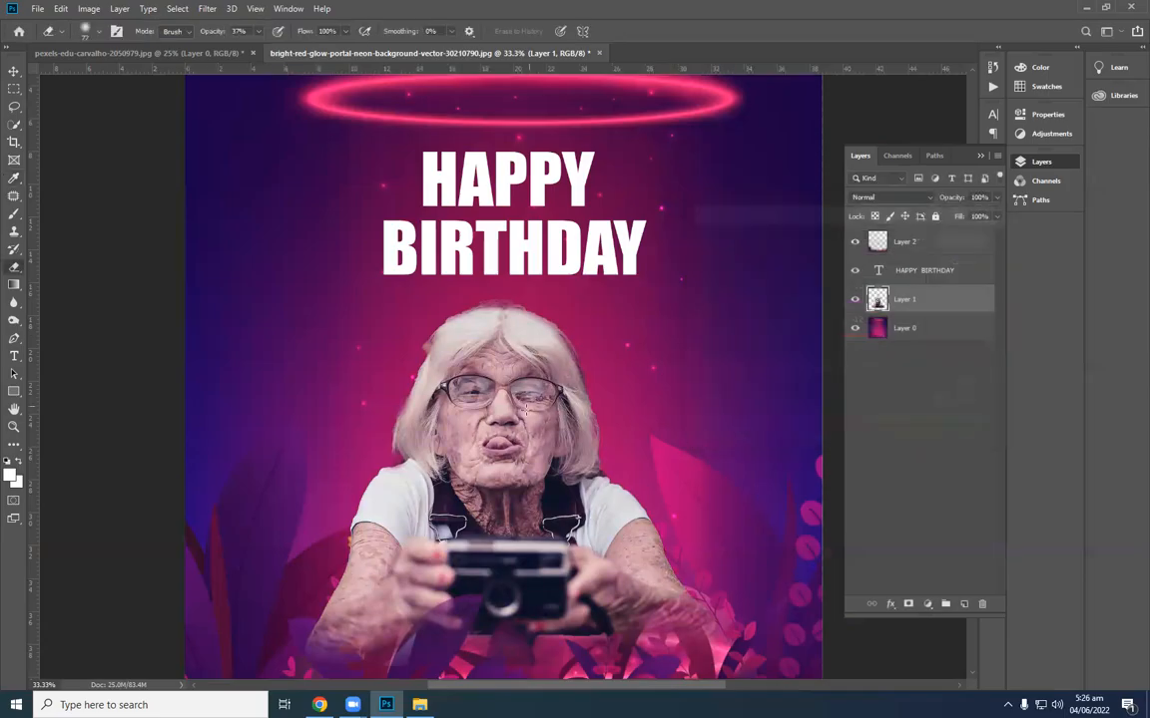
key(ctrl+minus)
key(ctrl+minus)
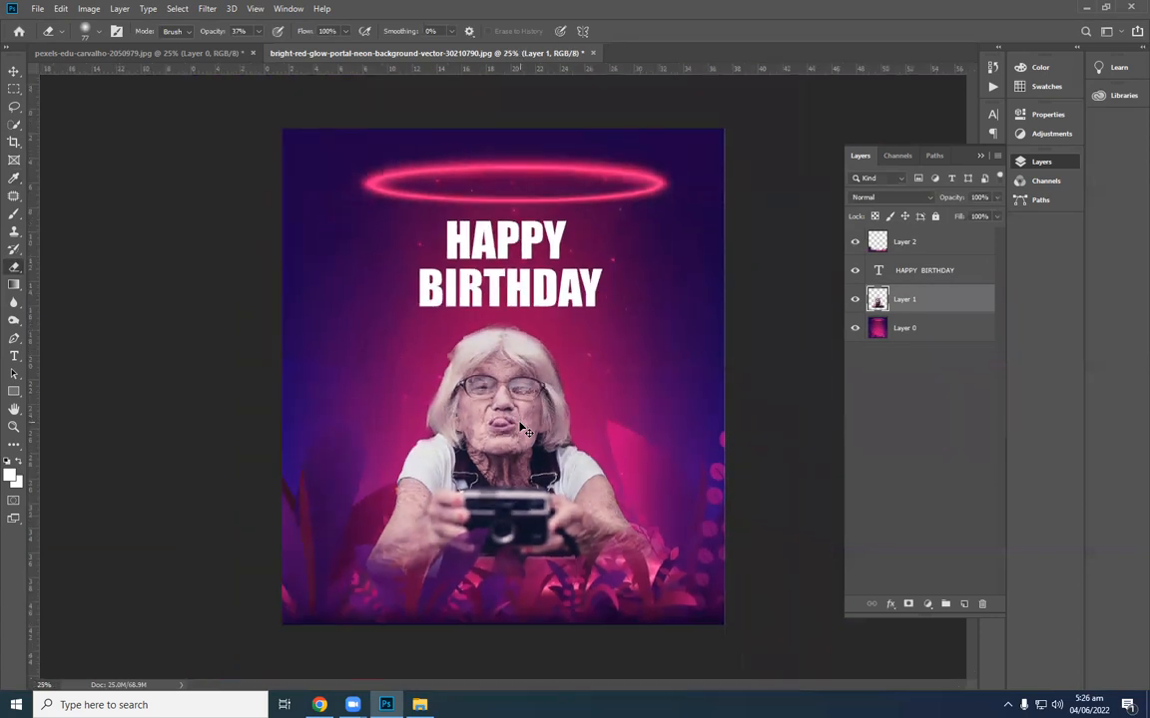
key(ctrl+plus)
key(ctrl+plus)
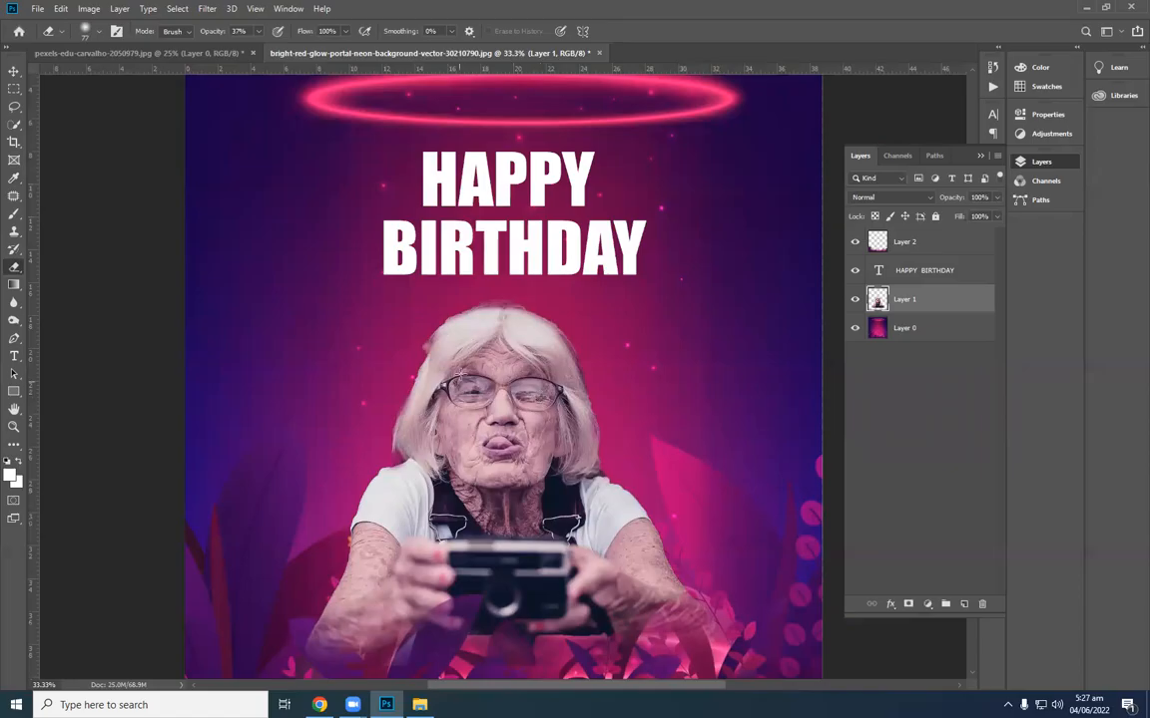
Add a new layer above Layer 1 and sample the magenta background beside the woman's hair as the foreground colour.
click(963, 604)
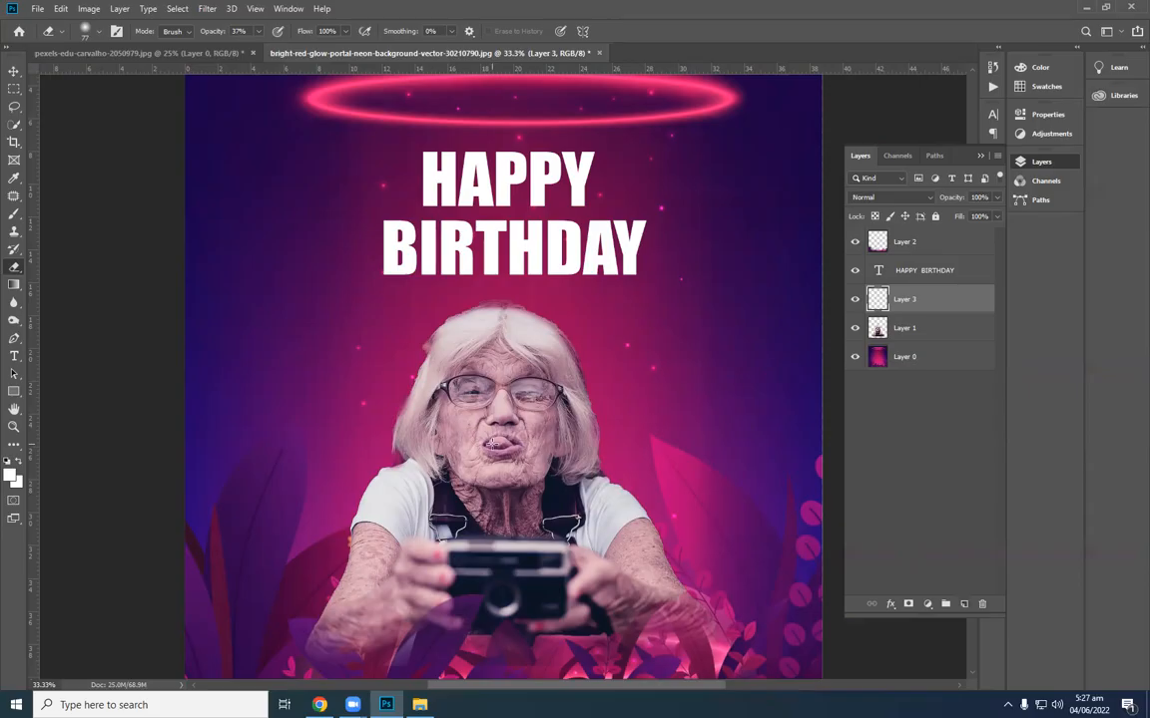
key(i)
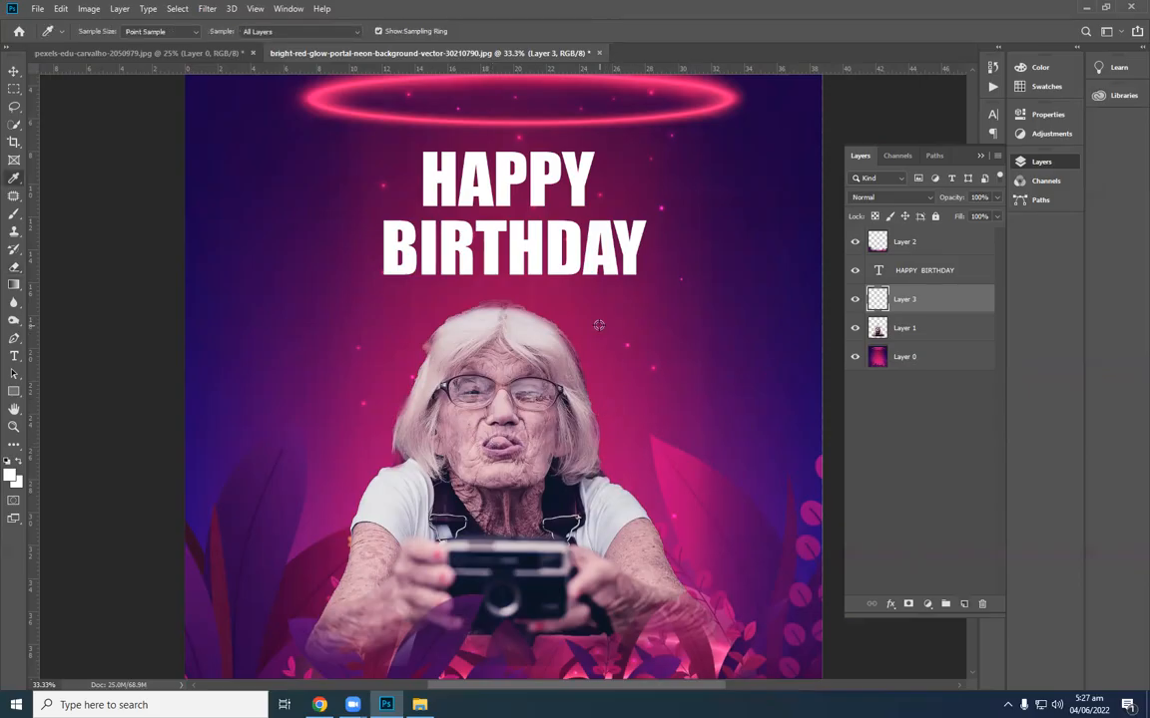
click(595, 346)
click(595, 339)
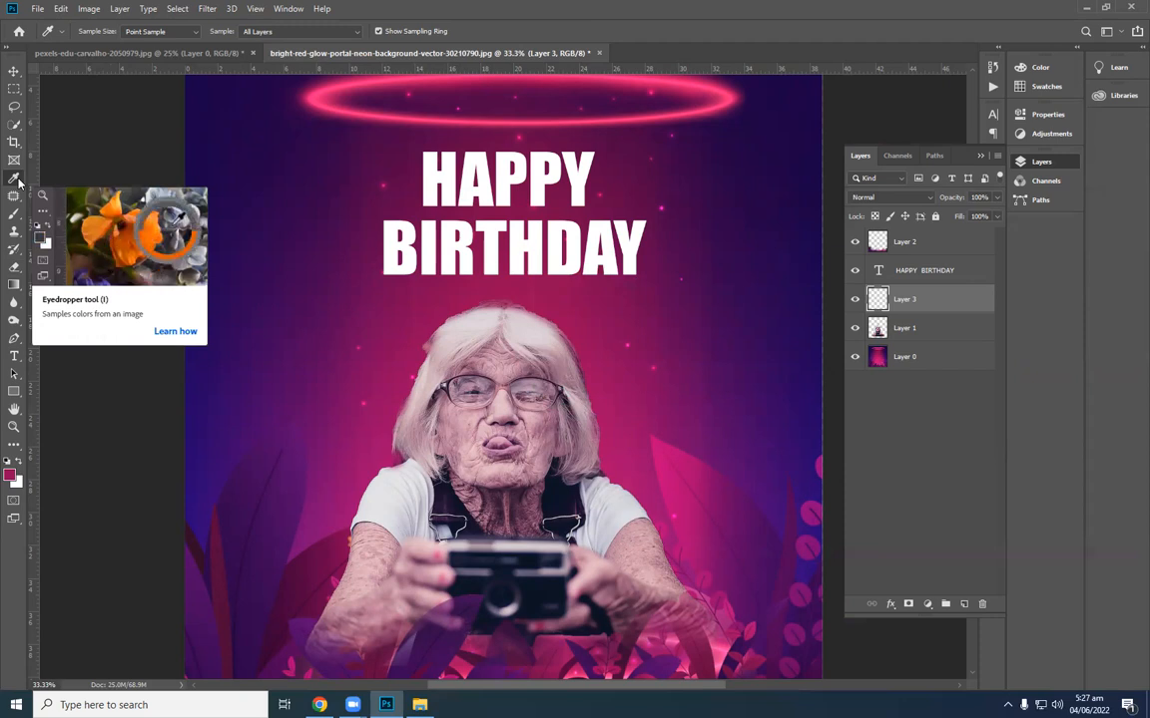
click(608, 339)
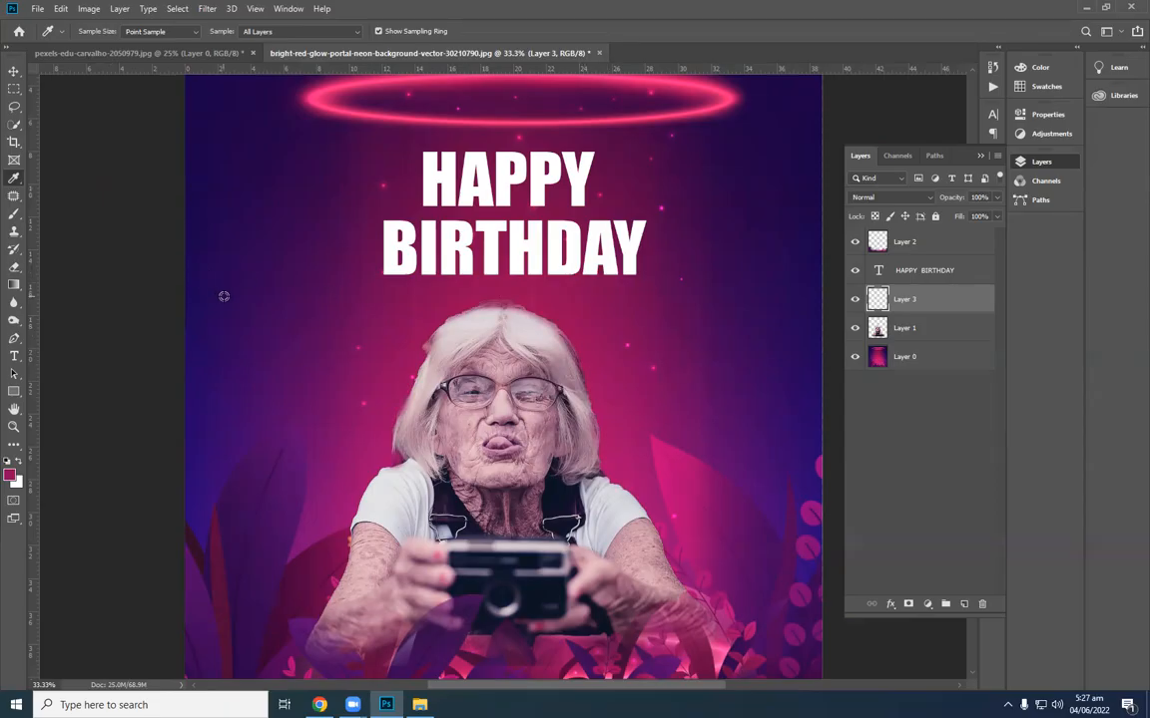
Draw magenta foreground-to-transparent radial gradients over the heading and the woman's head on Layer 3.
key(g)
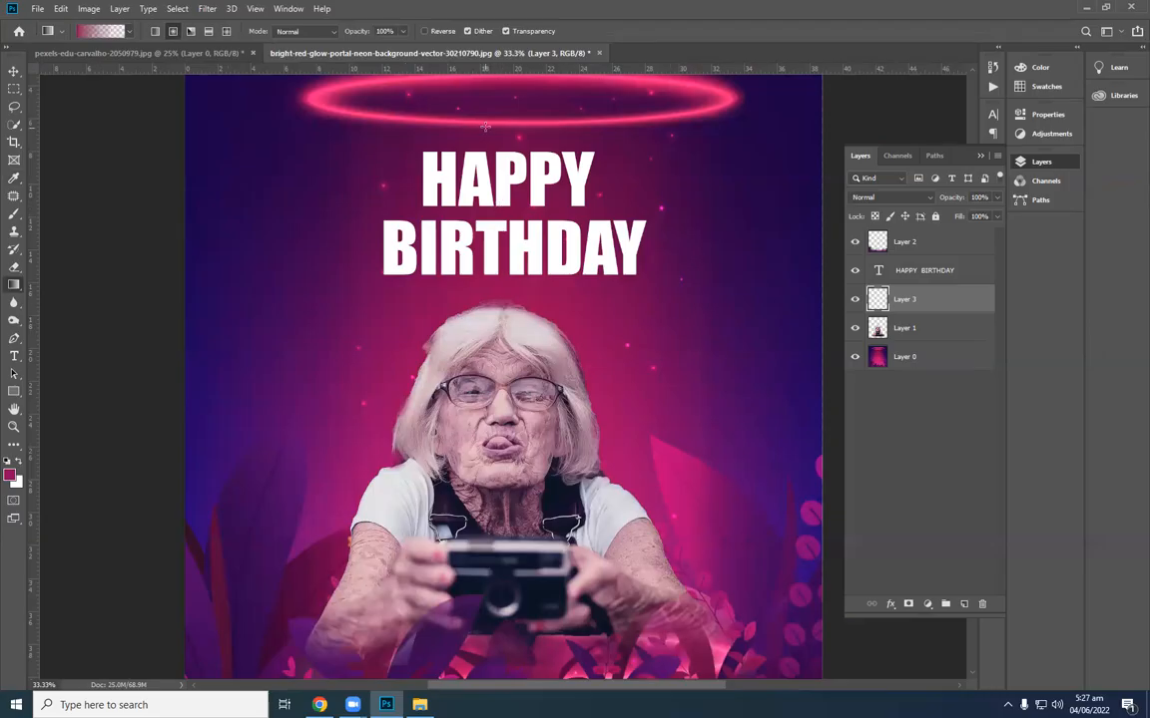
drag(497, 137, 497, 307)
drag(496, 372, 500, 404)
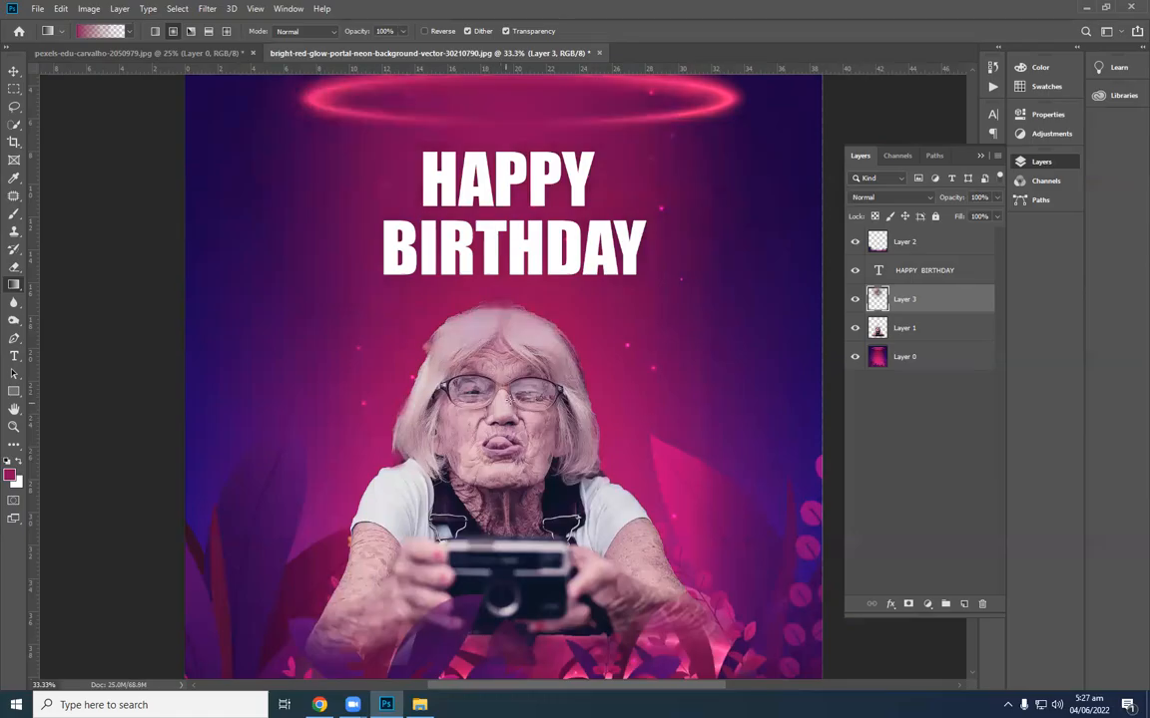
key(v)
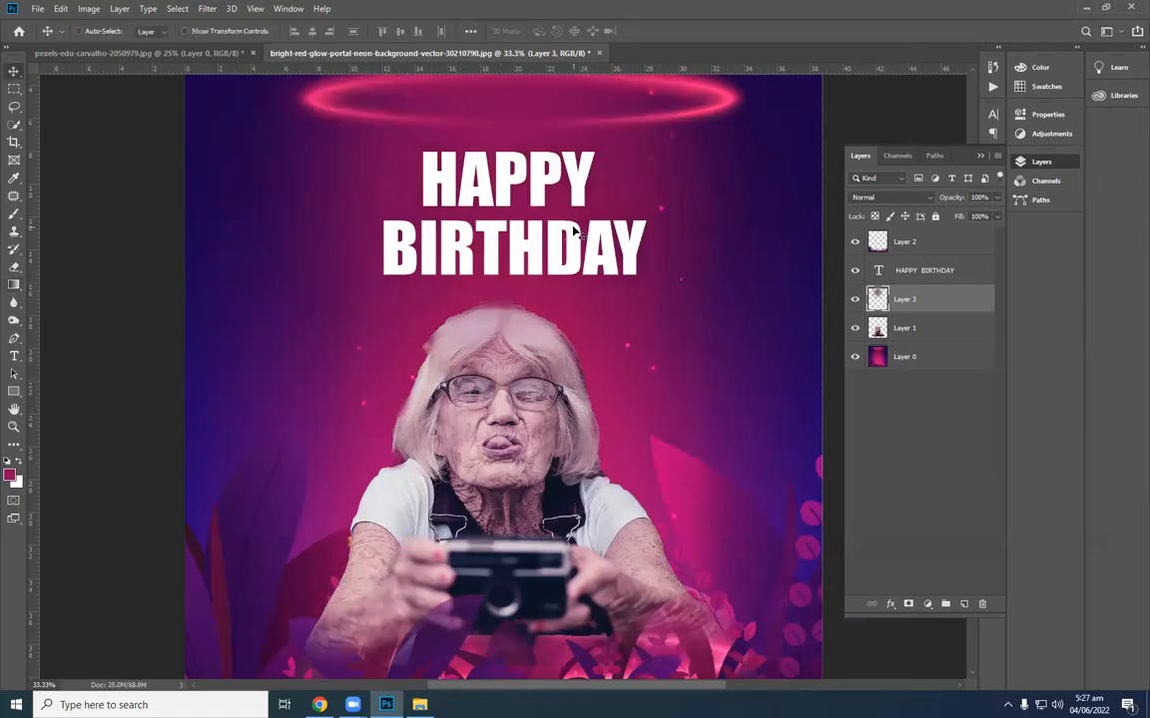
key(g)
drag(510, 286, 519, 583)
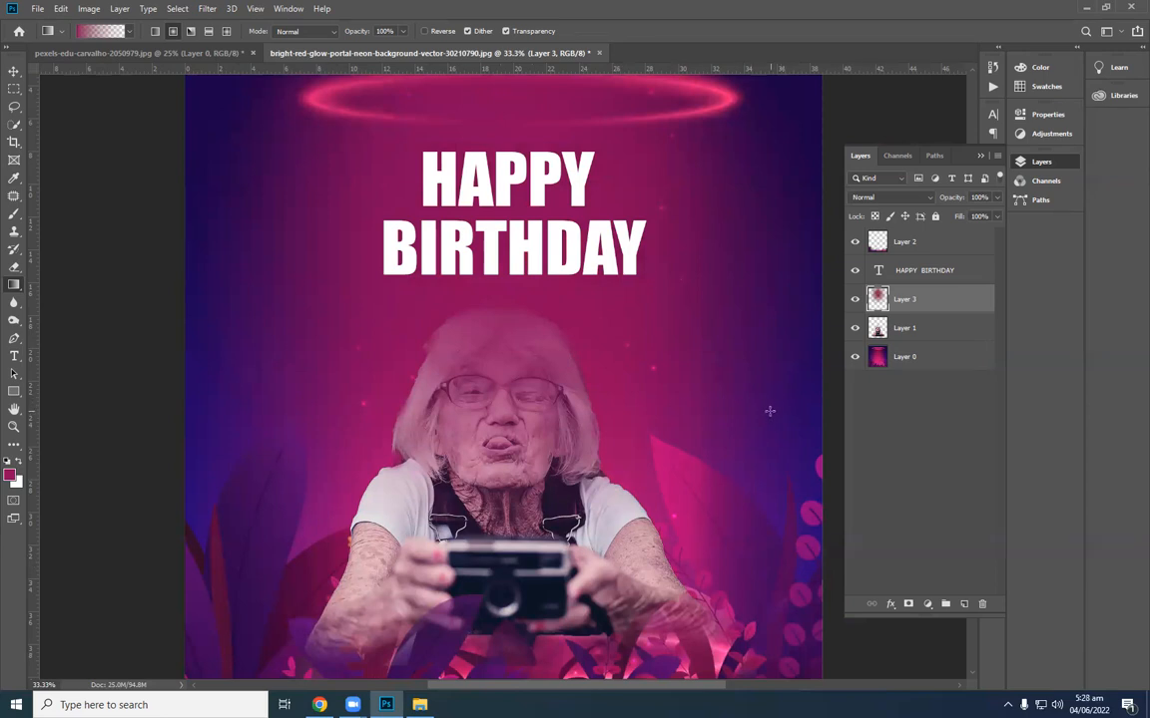
Sample the dark indigo at the poster's edge and draw radial gradients from both sides of the woman inward on Layer 3.
key(i)
click(797, 375)
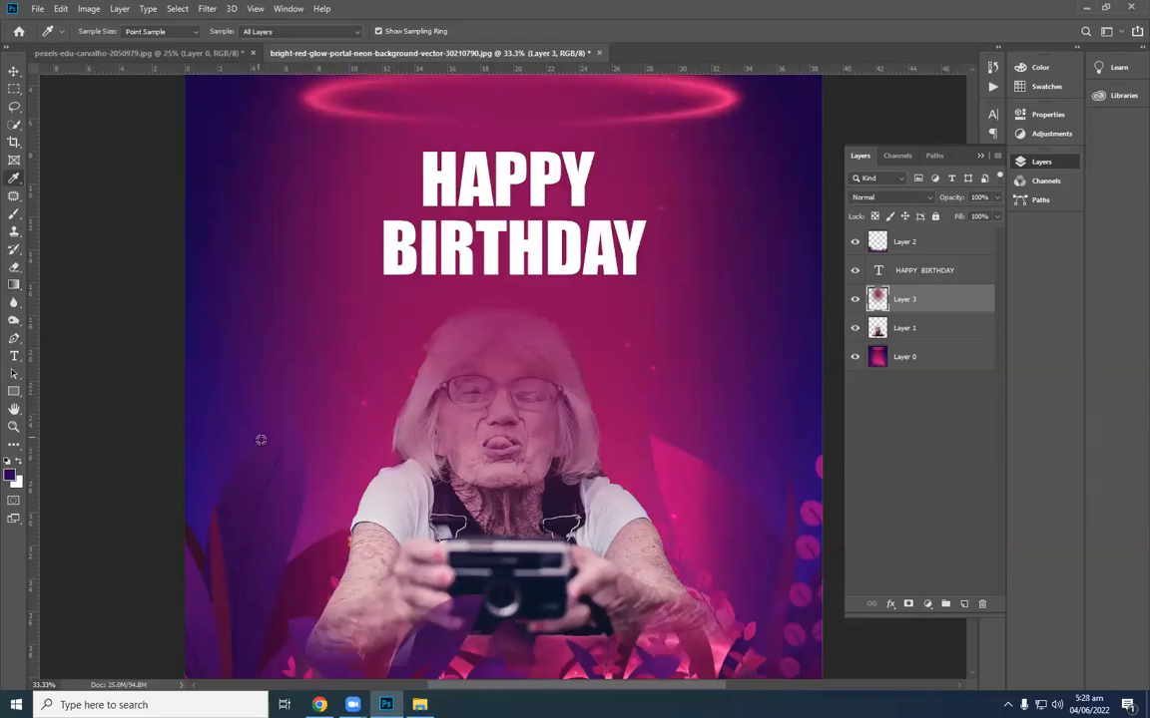
click(183, 287)
key(g)
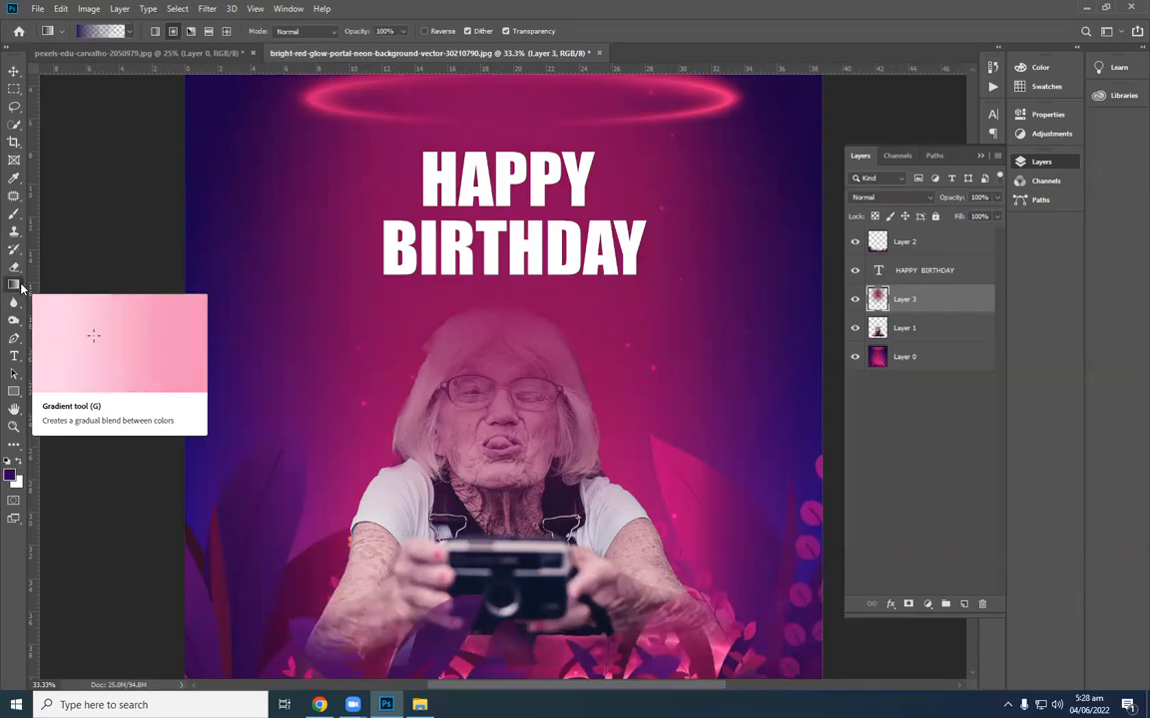
click(128, 33)
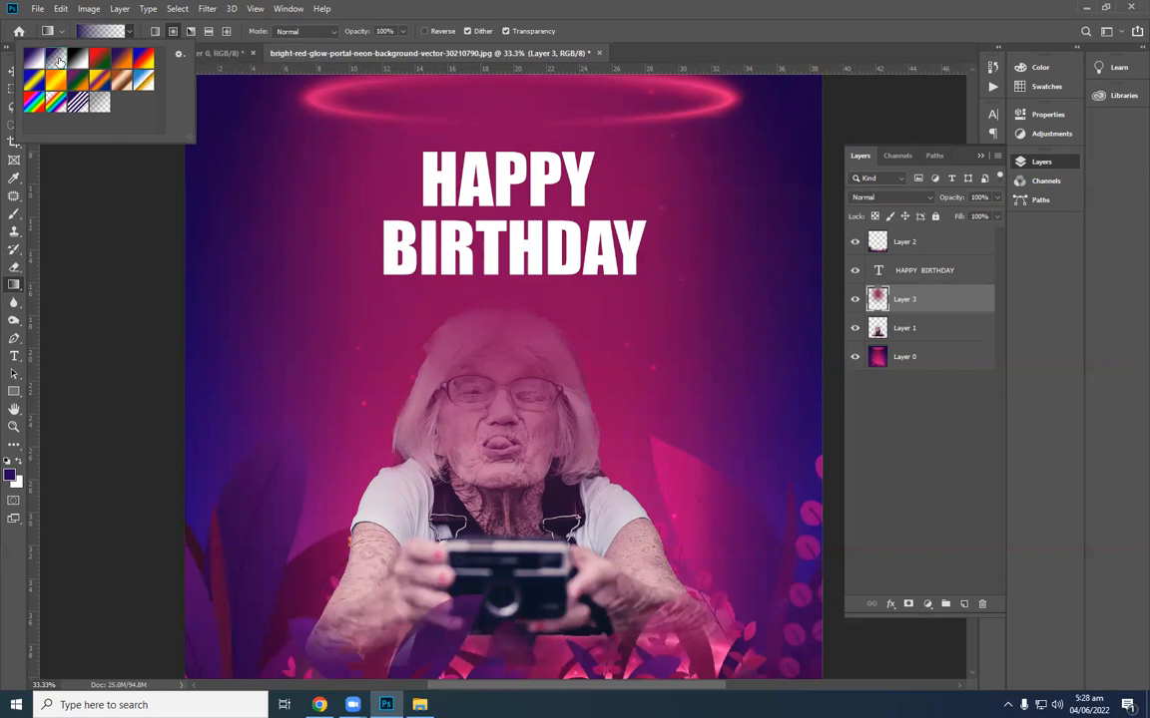
click(355, 37)
drag(320, 498, 452, 524)
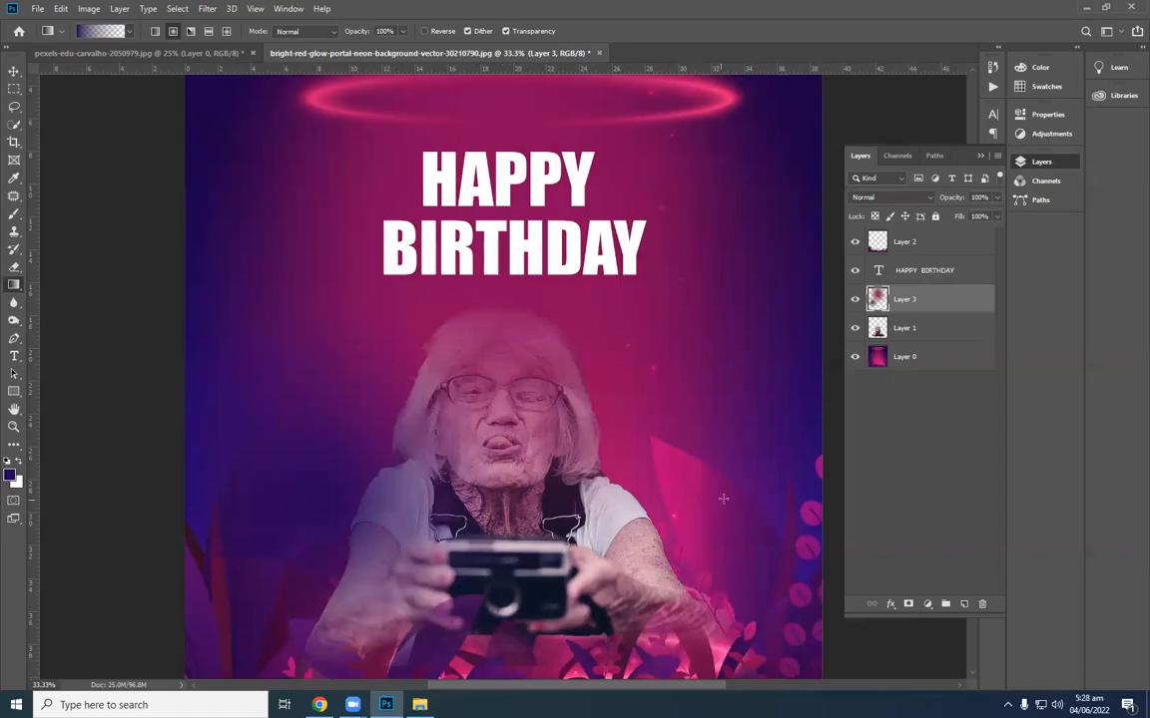
drag(730, 496, 511, 594)
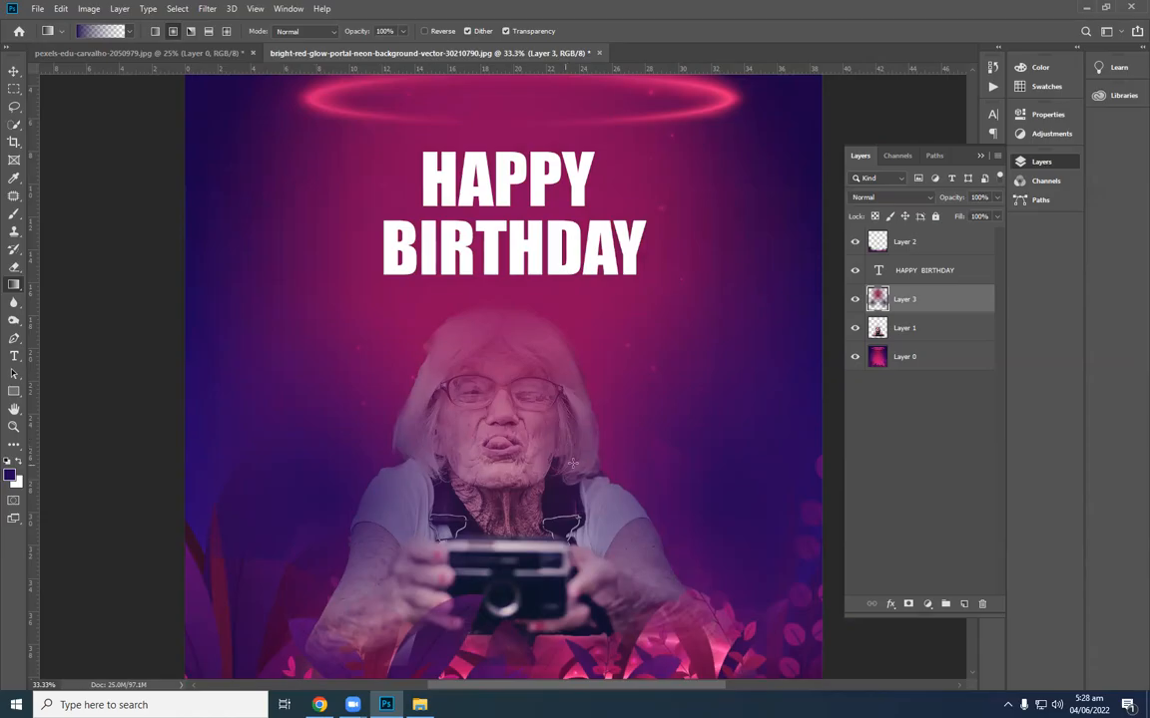
Cycle Layer 3's blend mode from Darken through Color Burn to Screen to blend the gradients over the woman.
scroll(554, 353, down, 2)
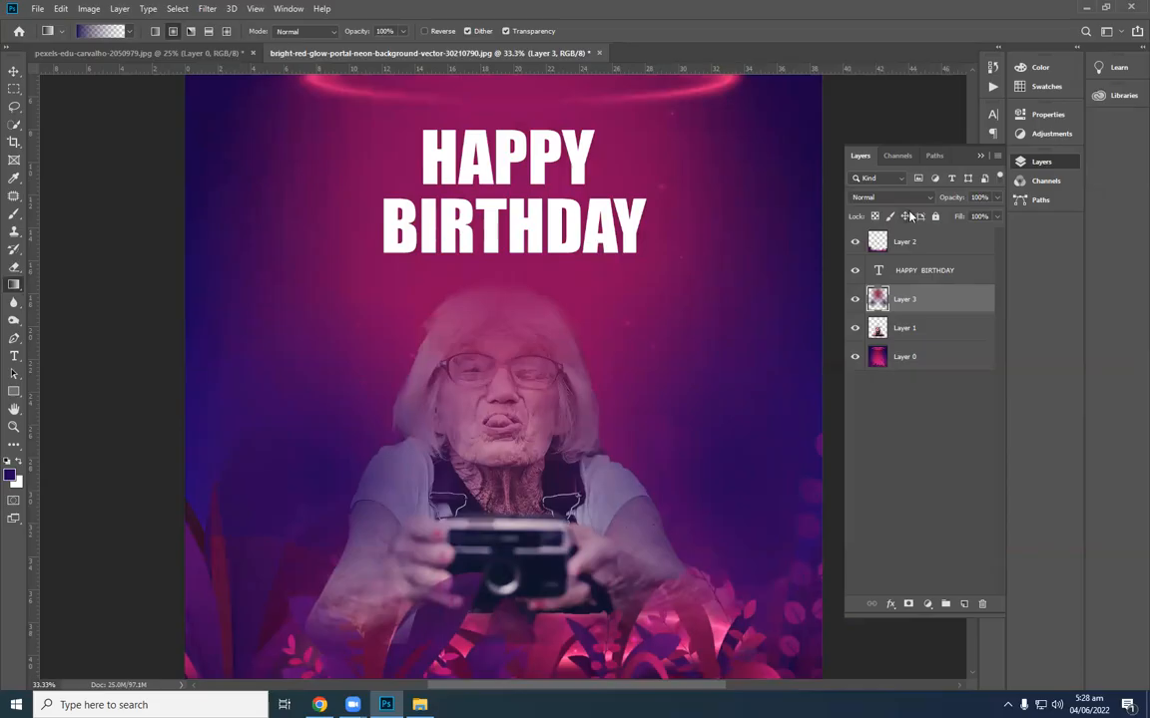
click(912, 201)
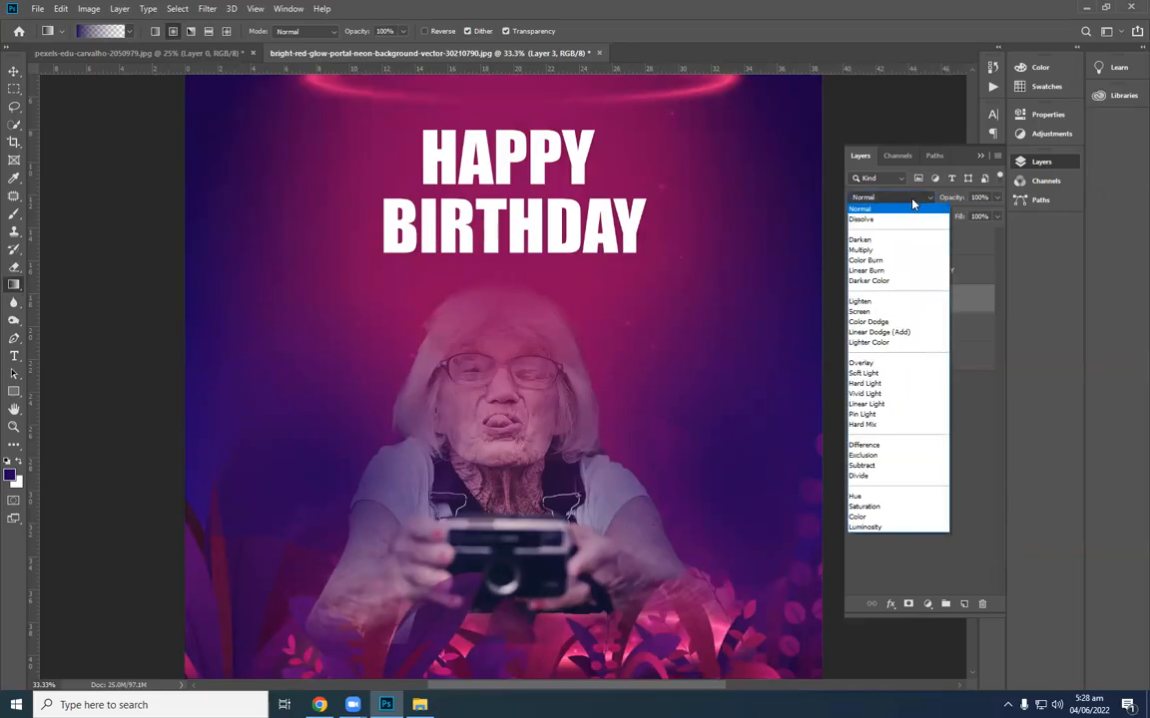
click(912, 201)
click(912, 200)
key(Down)
key(Down)
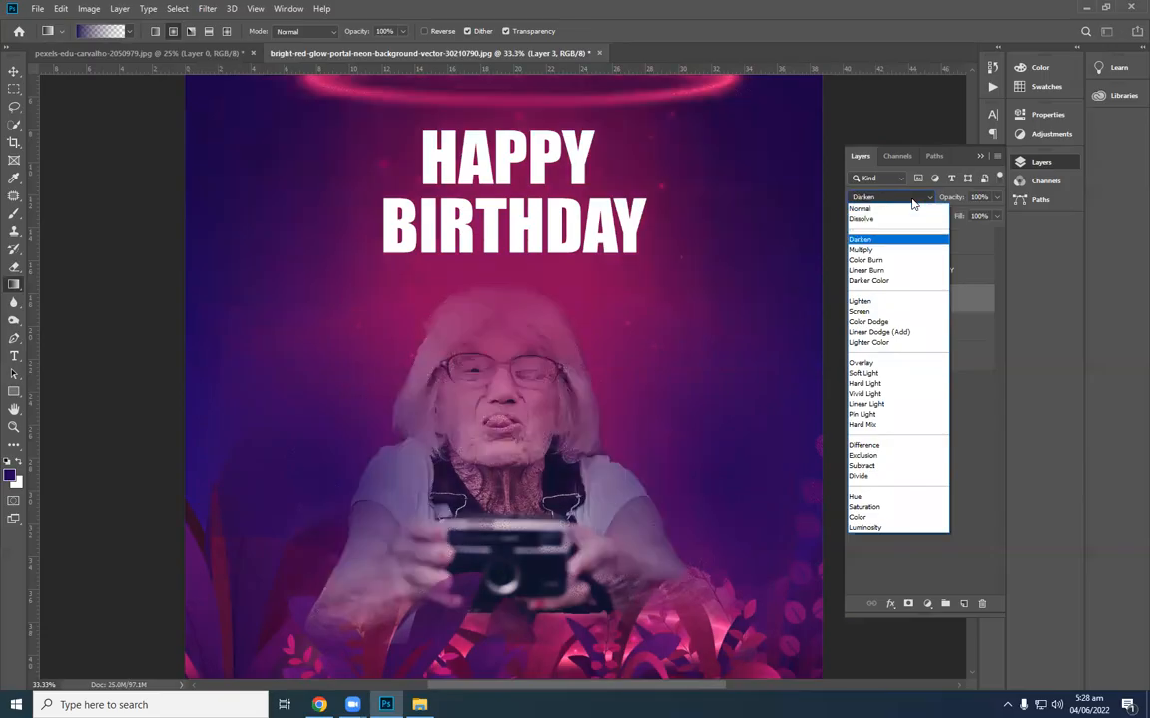
key(Down)
key(Down)
key(Down)
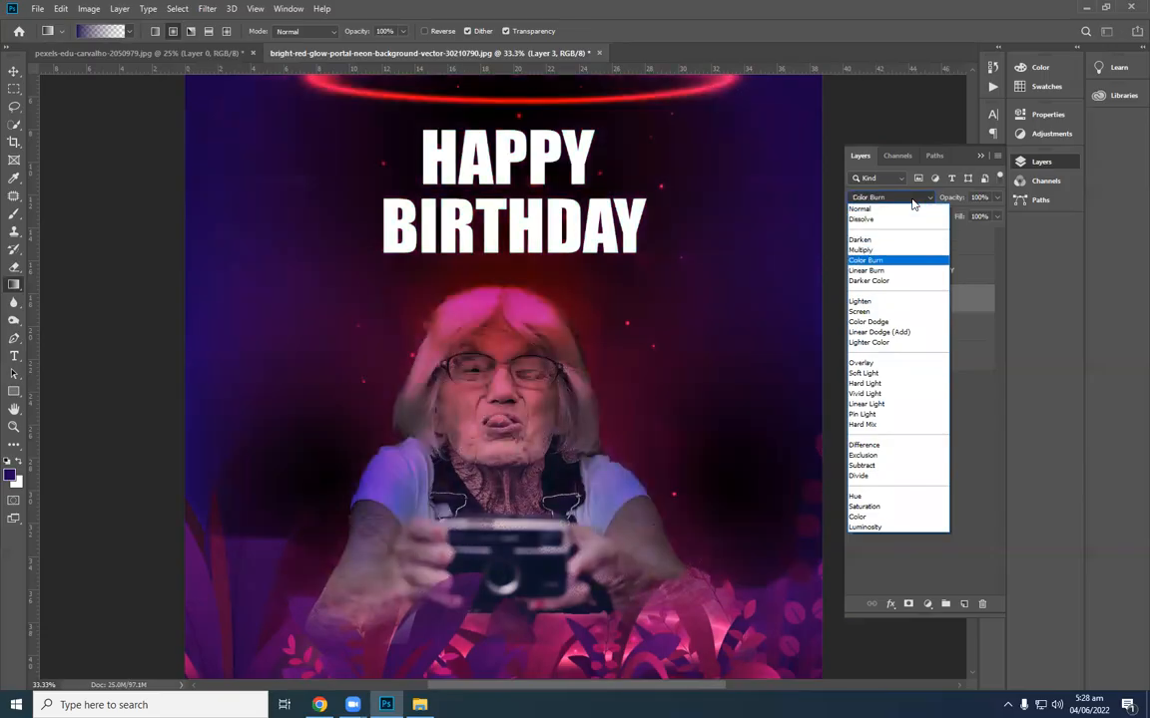
key(Down)
key(Down)
key(Up)
key(Down)
key(Down)
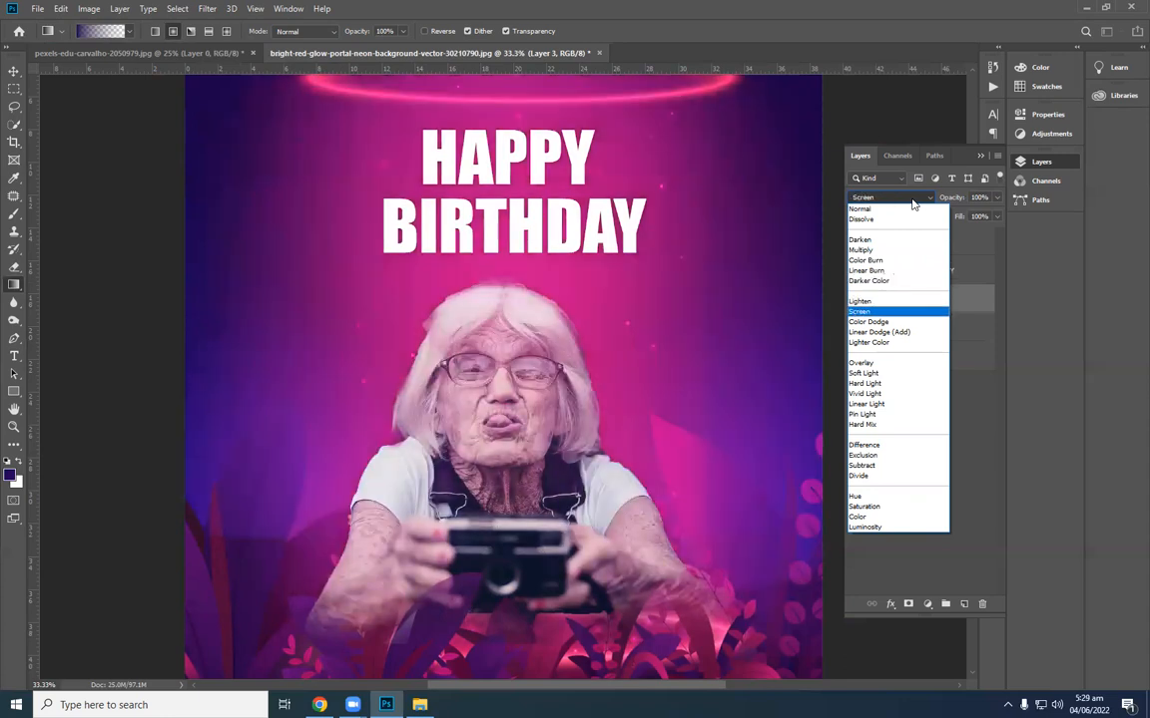
click(651, 45)
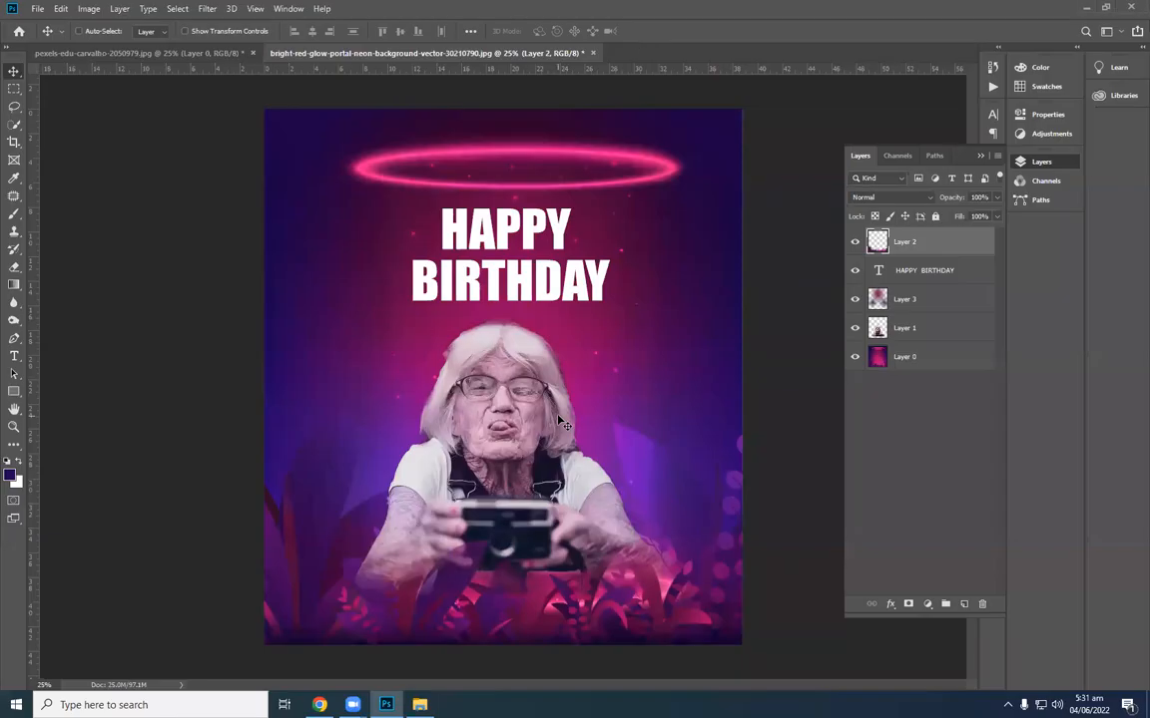
Review the whole poster and add a new empty layer above Layer 2.
scroll(544, 437, up, 2)
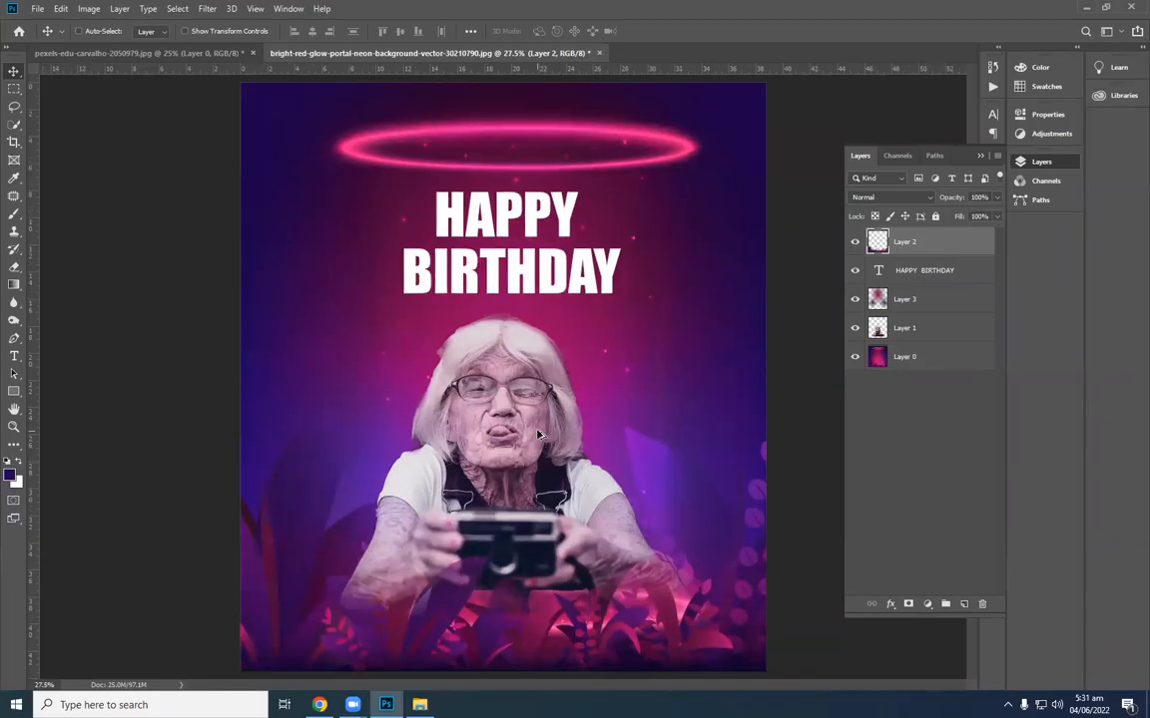
scroll(543, 437, down, 2)
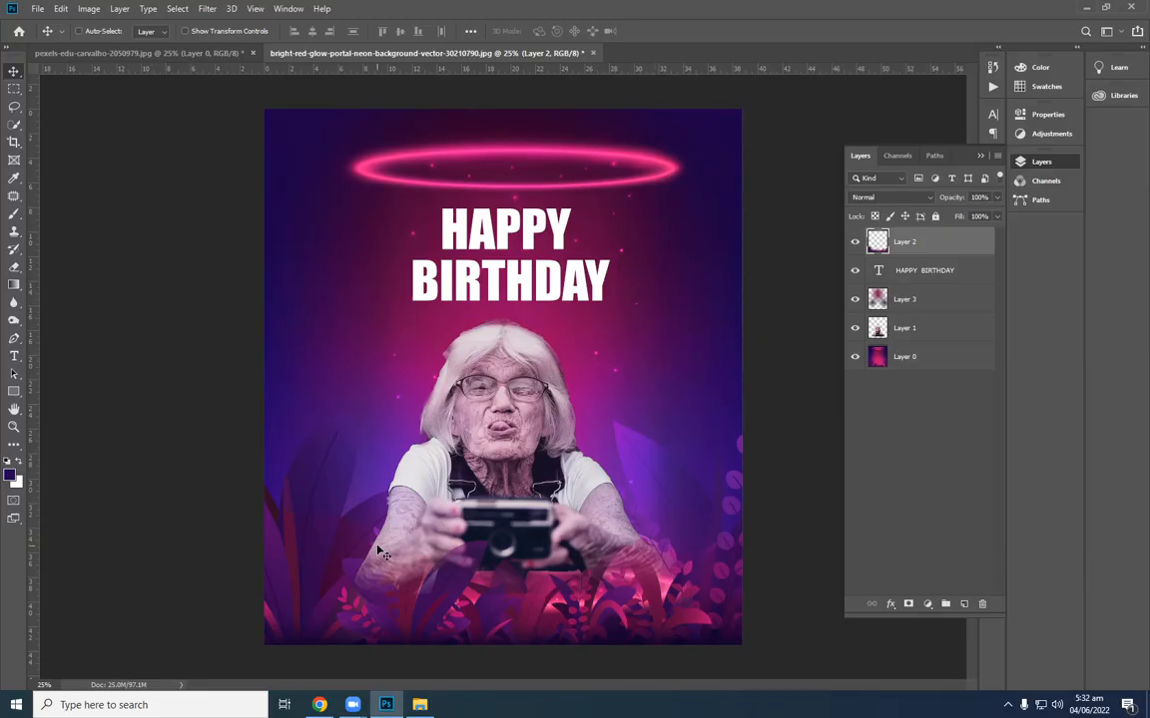
key(t)
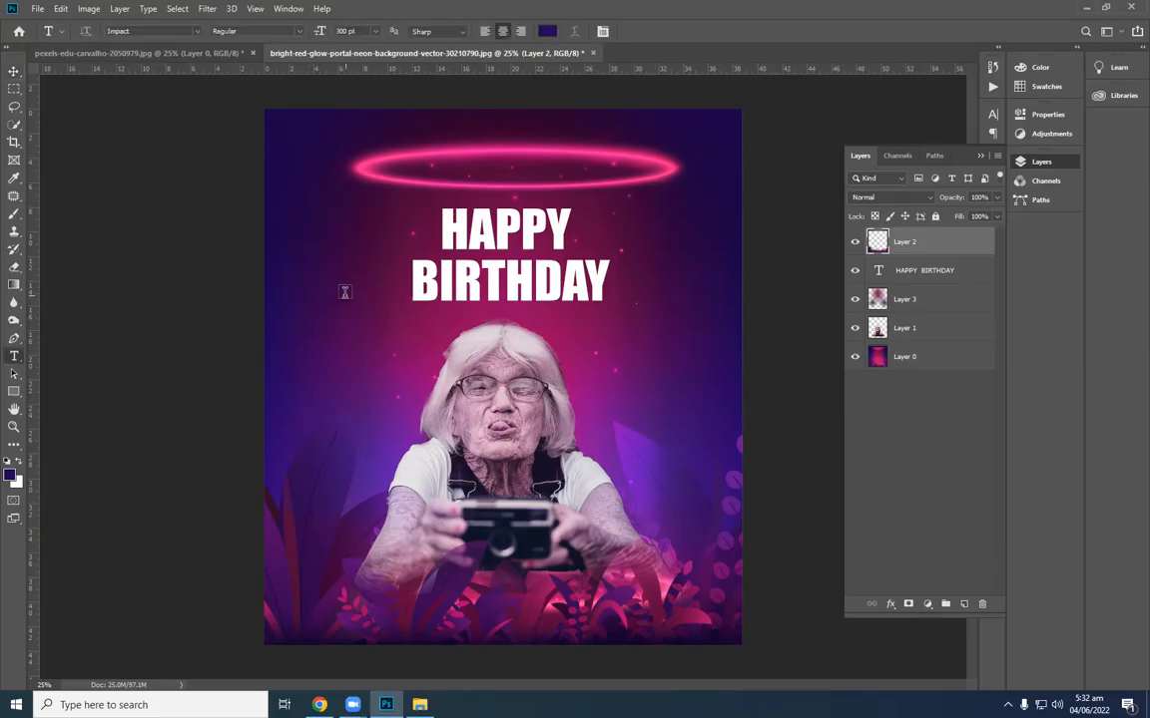
click(912, 553)
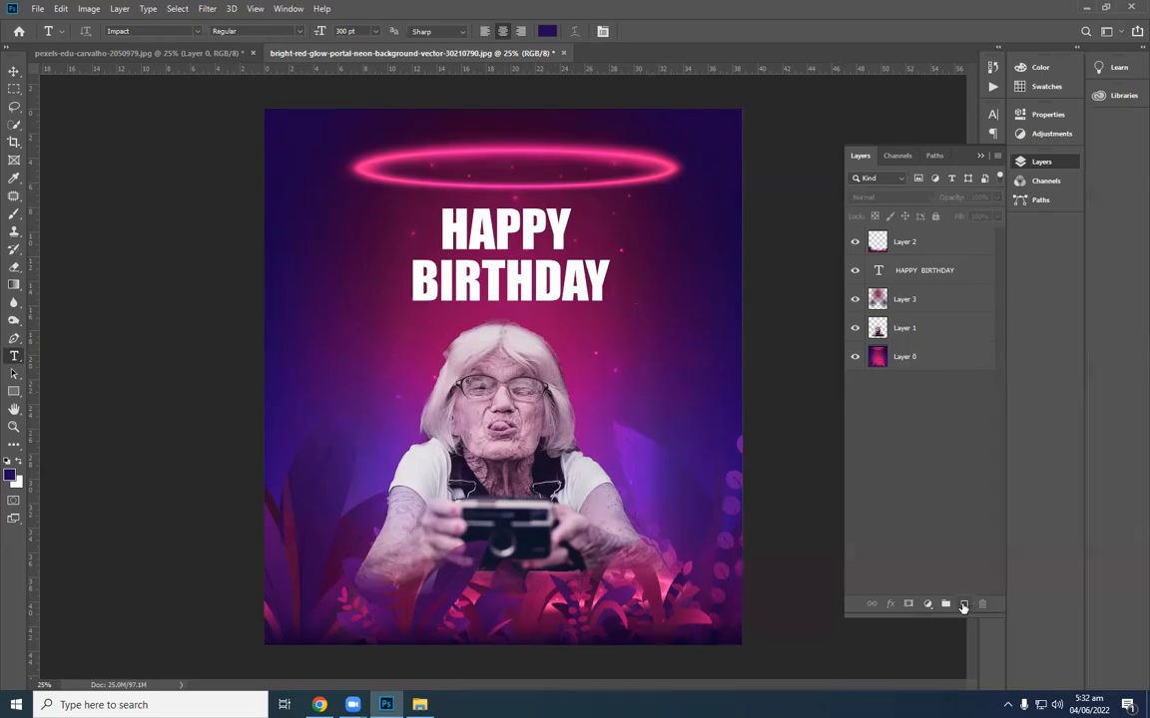
click(963, 606)
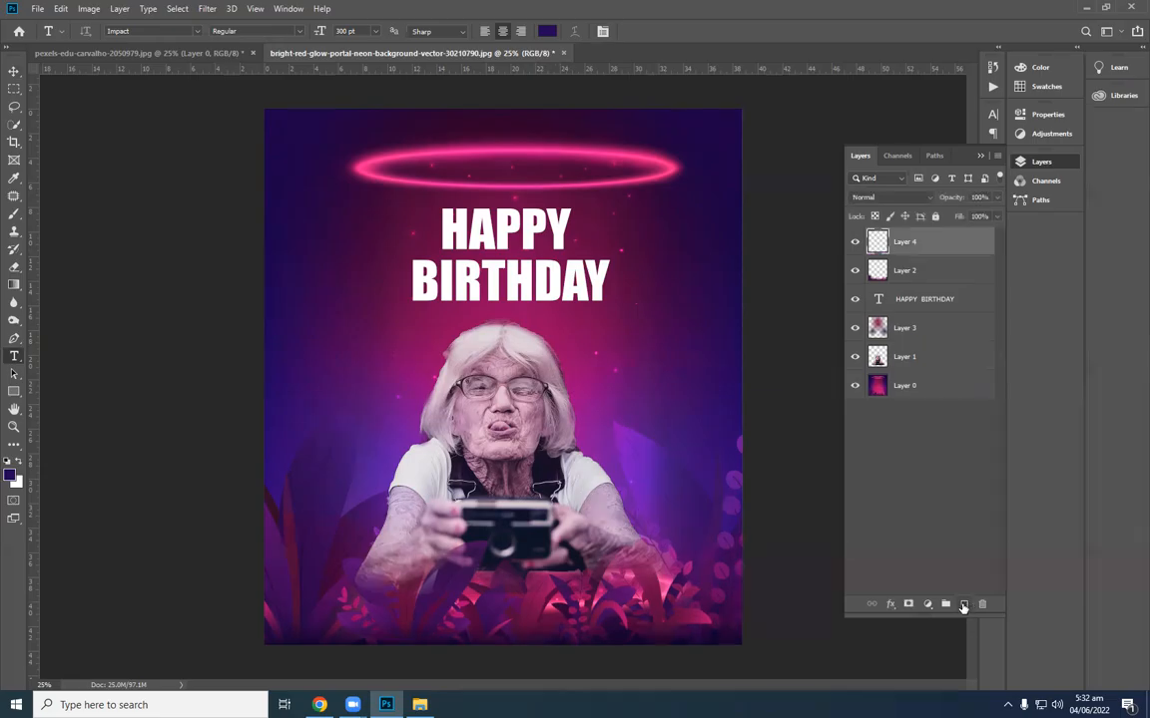
Make a rectangular marquee selection just inside all four edges of the poster with Layer 4 active.
click(13, 89)
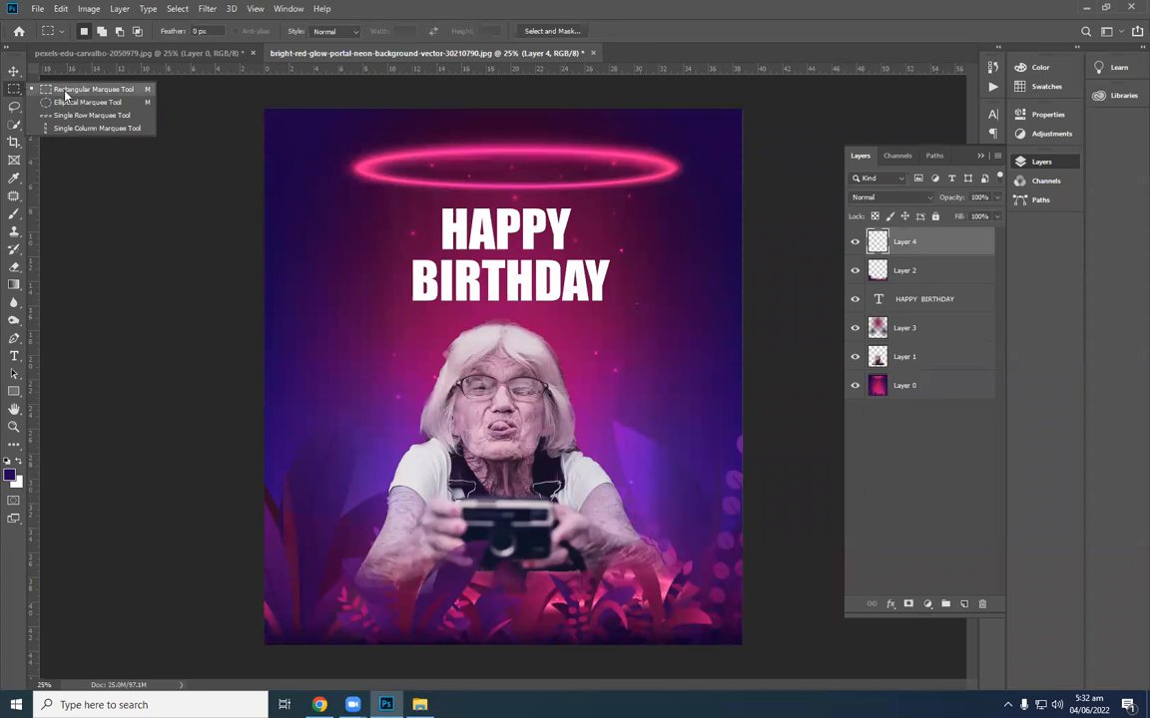
click(65, 93)
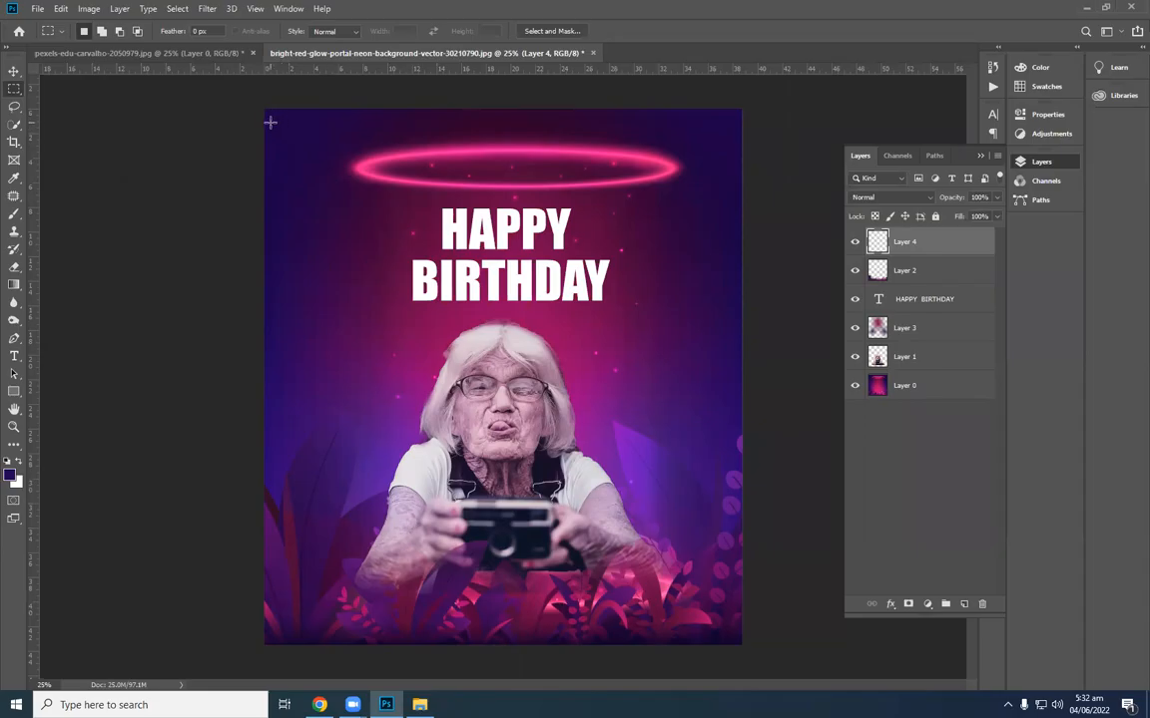
key(ctrl+plus)
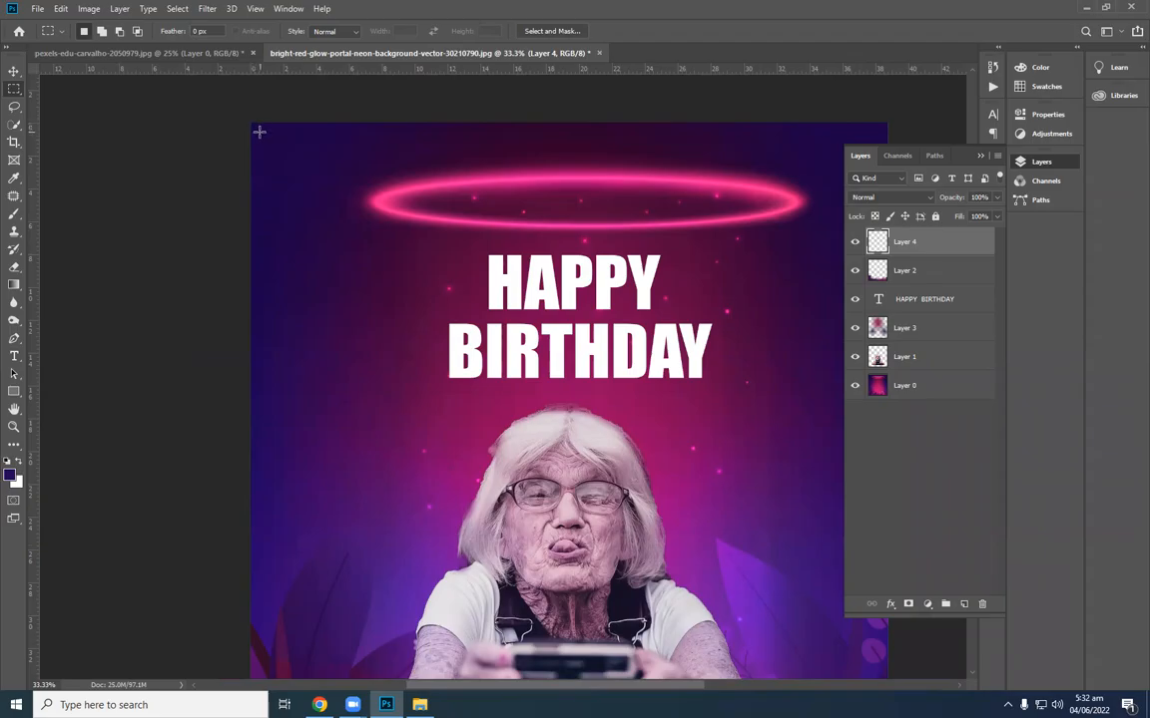
key(ctrl+minus)
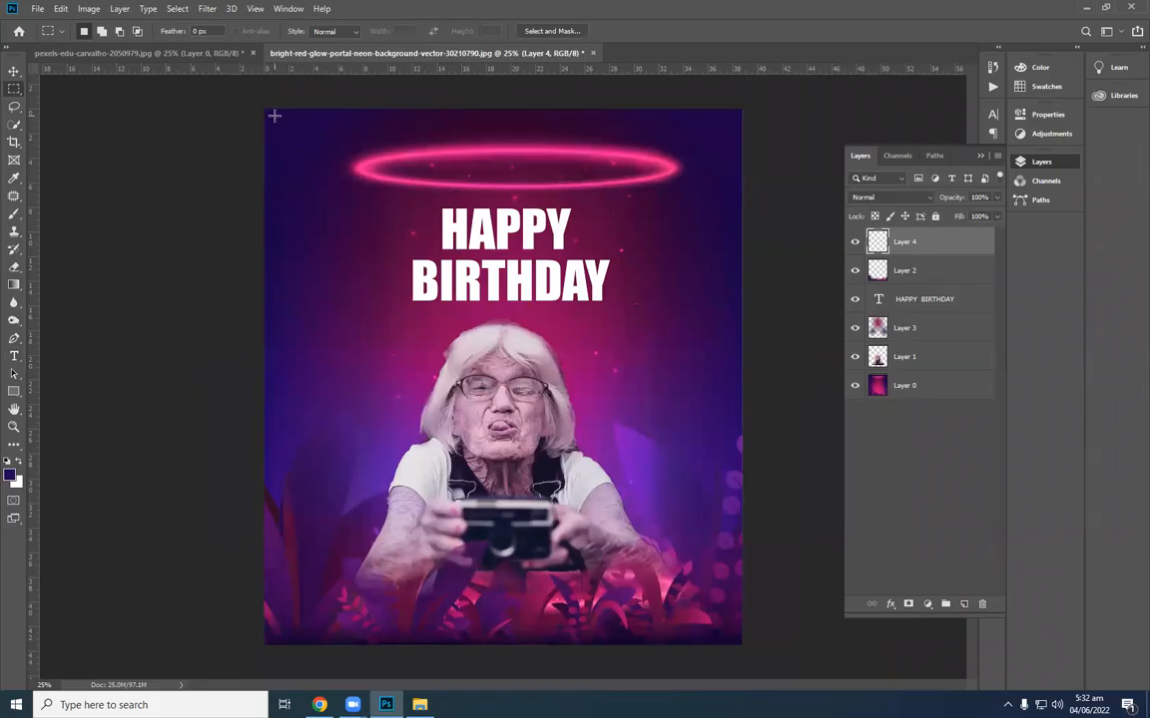
drag(273, 116, 734, 635)
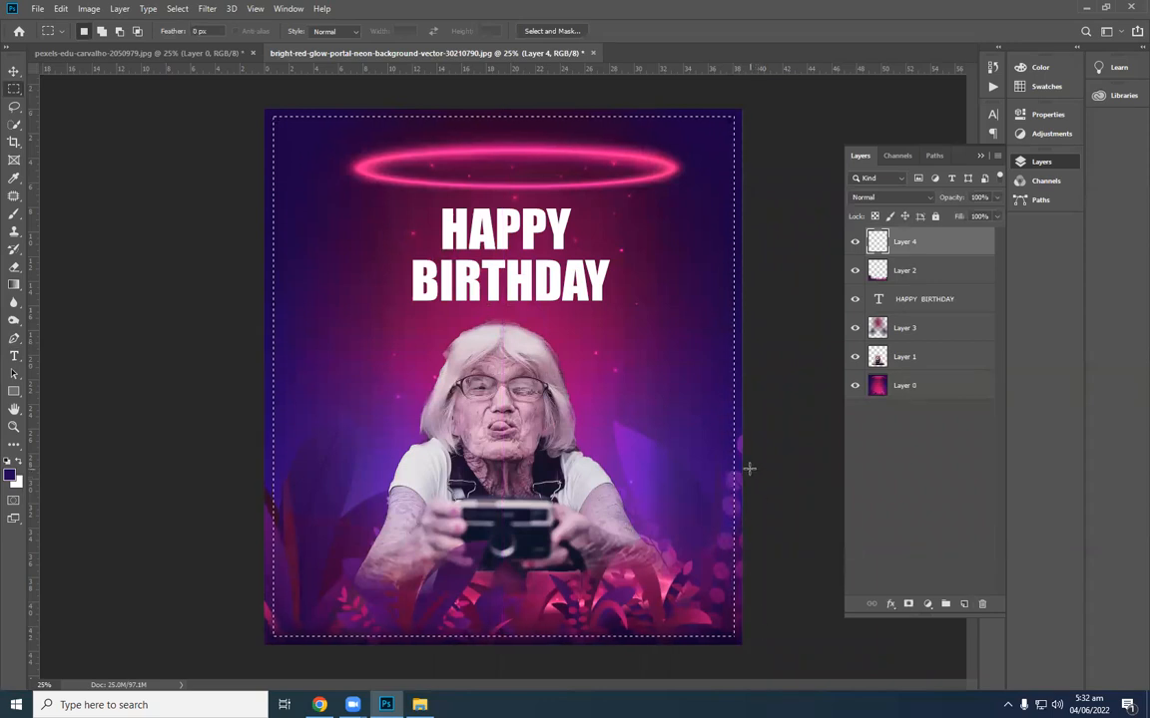
Convert the rectangular selection into an 8 px wide border selection and inspect it close up along the poster's left edge.
click(184, 12)
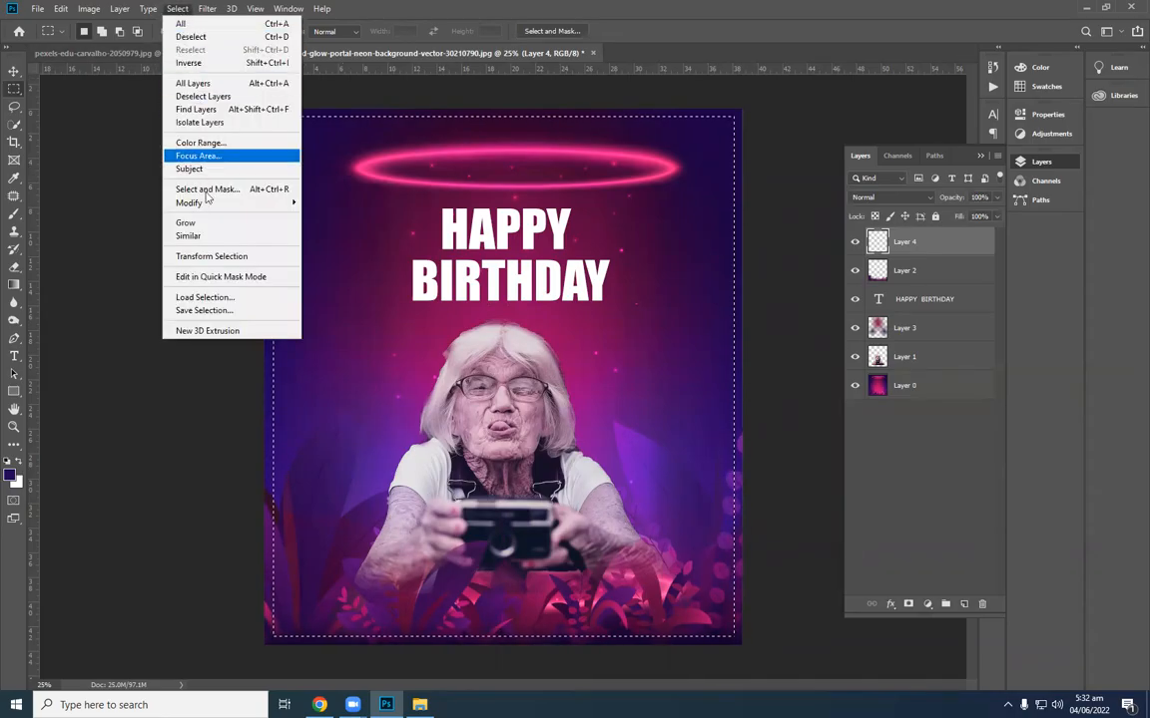
mouse_move(220, 203)
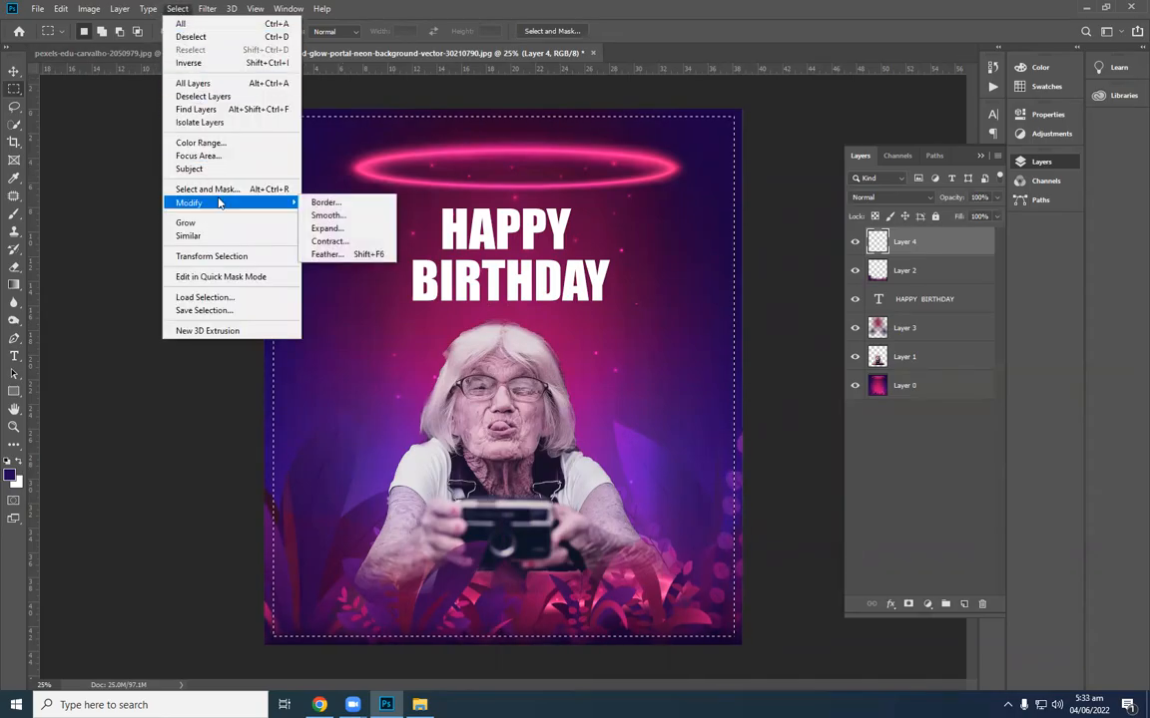
click(346, 206)
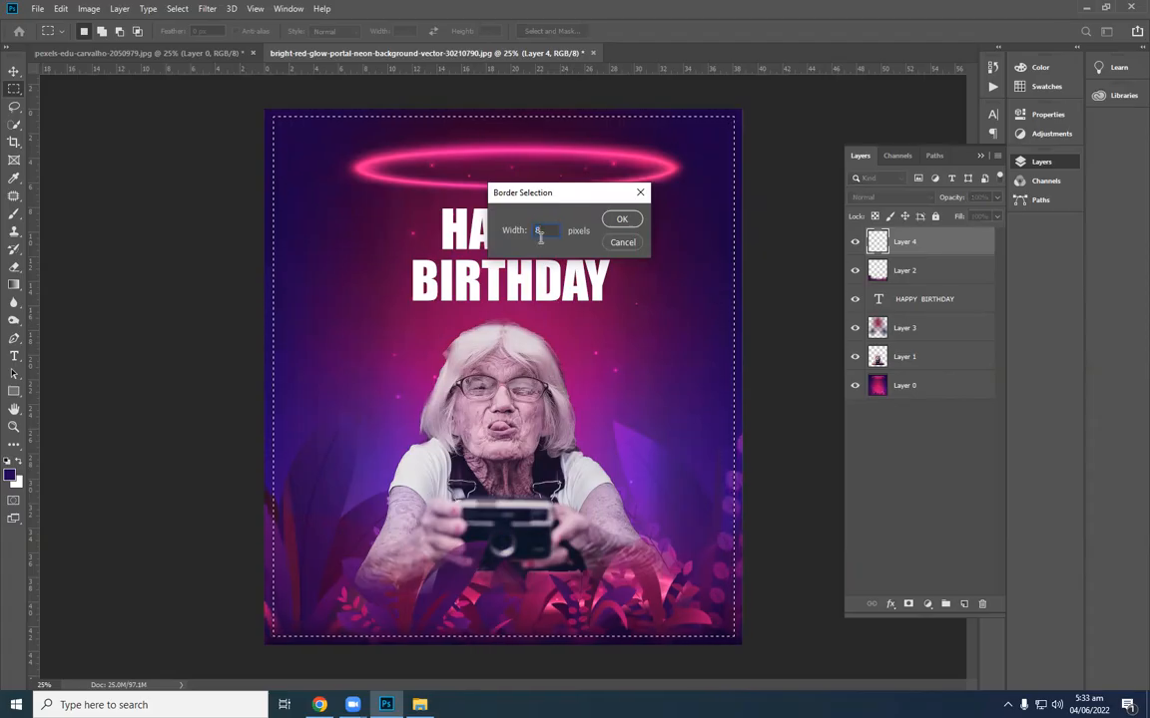
click(622, 220)
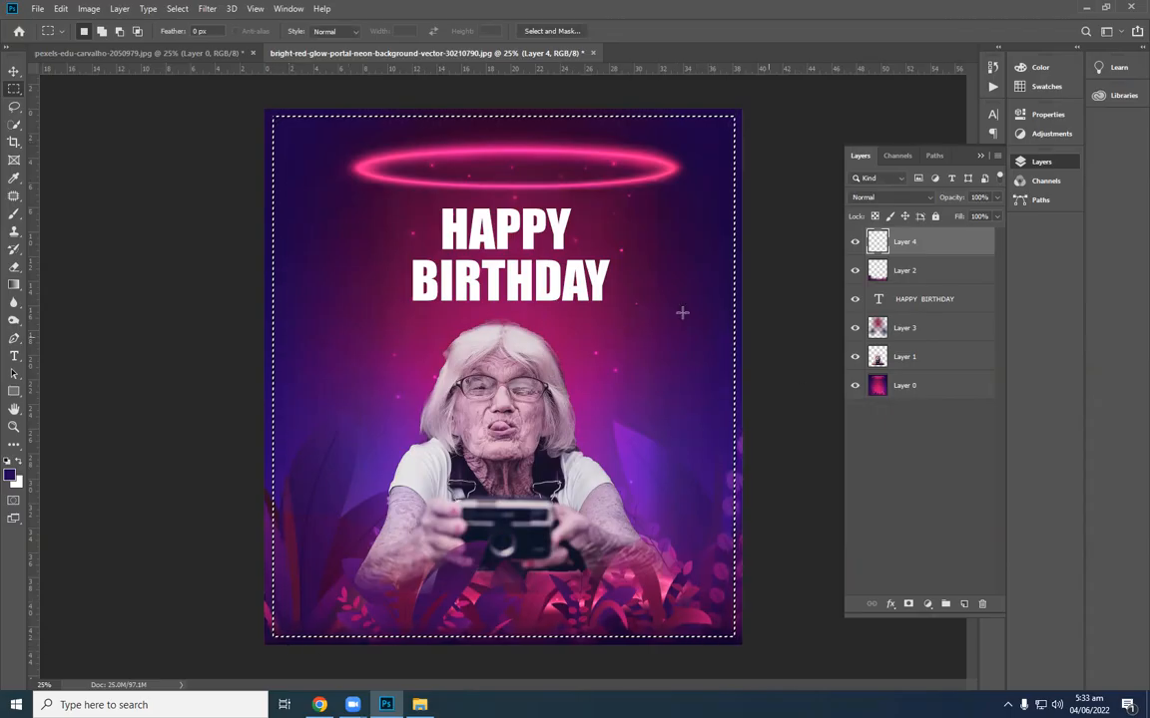
key(ctrl+plus)
key(ctrl+plus)
key(ctrl+plus)
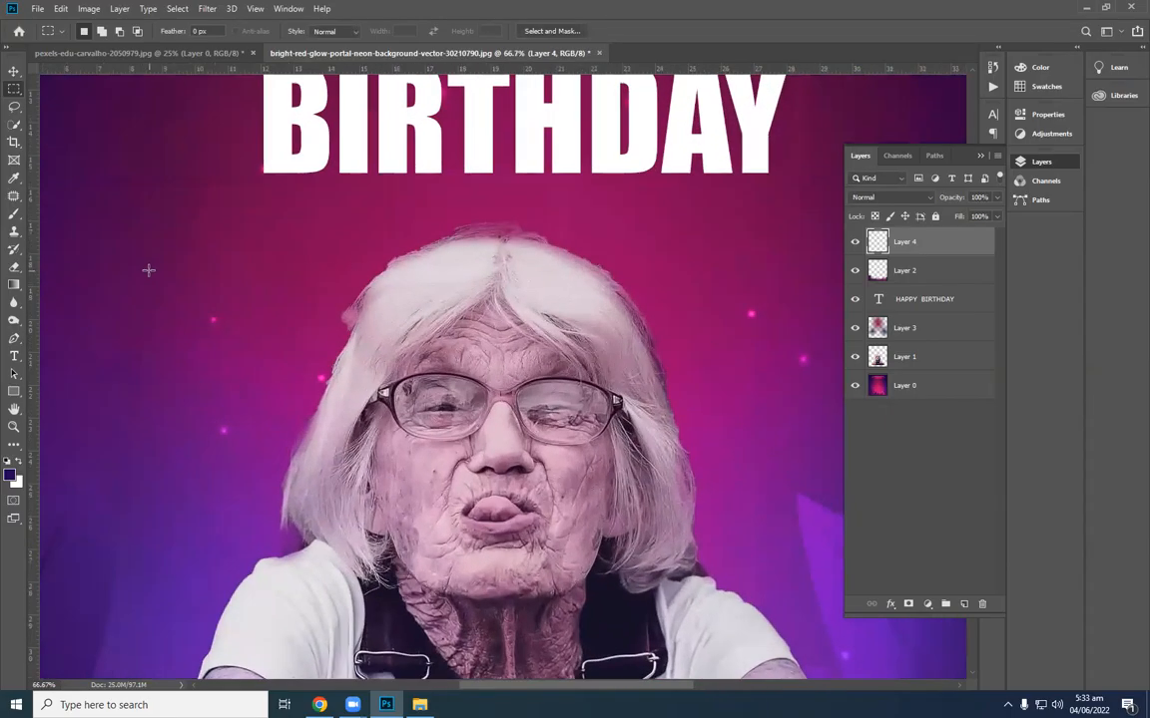
drag(147, 269, 514, 299)
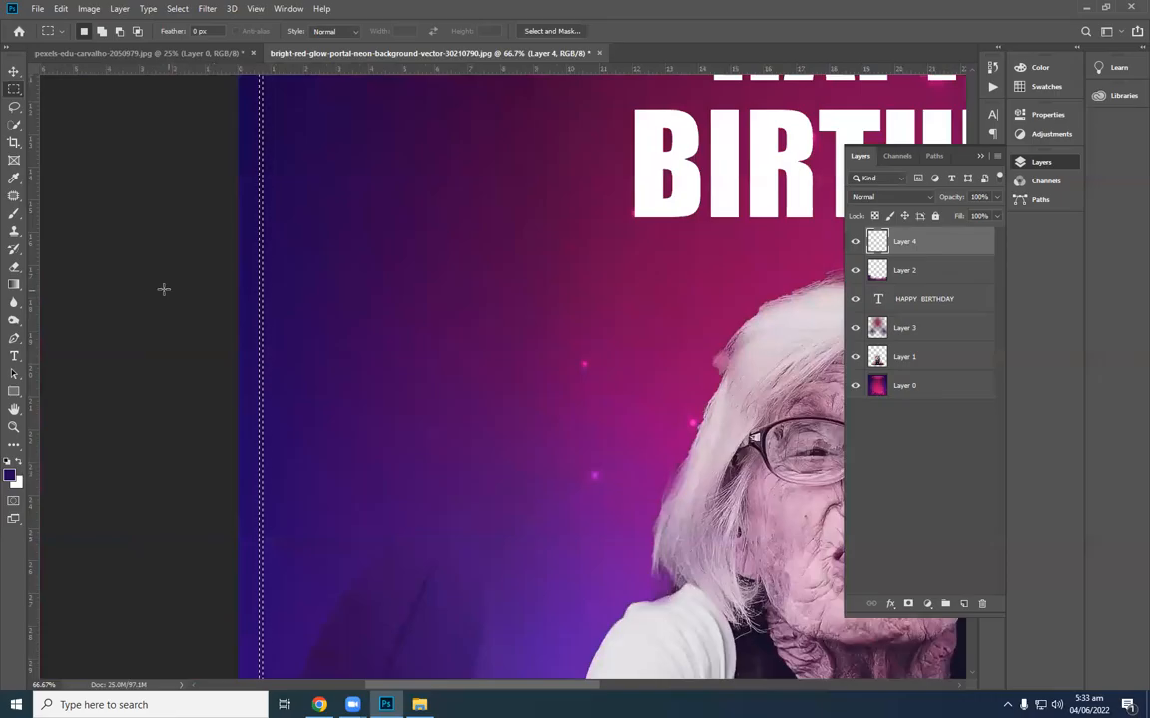
Inspect the 8 px border selection close up along the poster's edge, and clear the selection.
key(ctrl+plus)
key(ctrl+plus)
drag(148, 285, 650, 374)
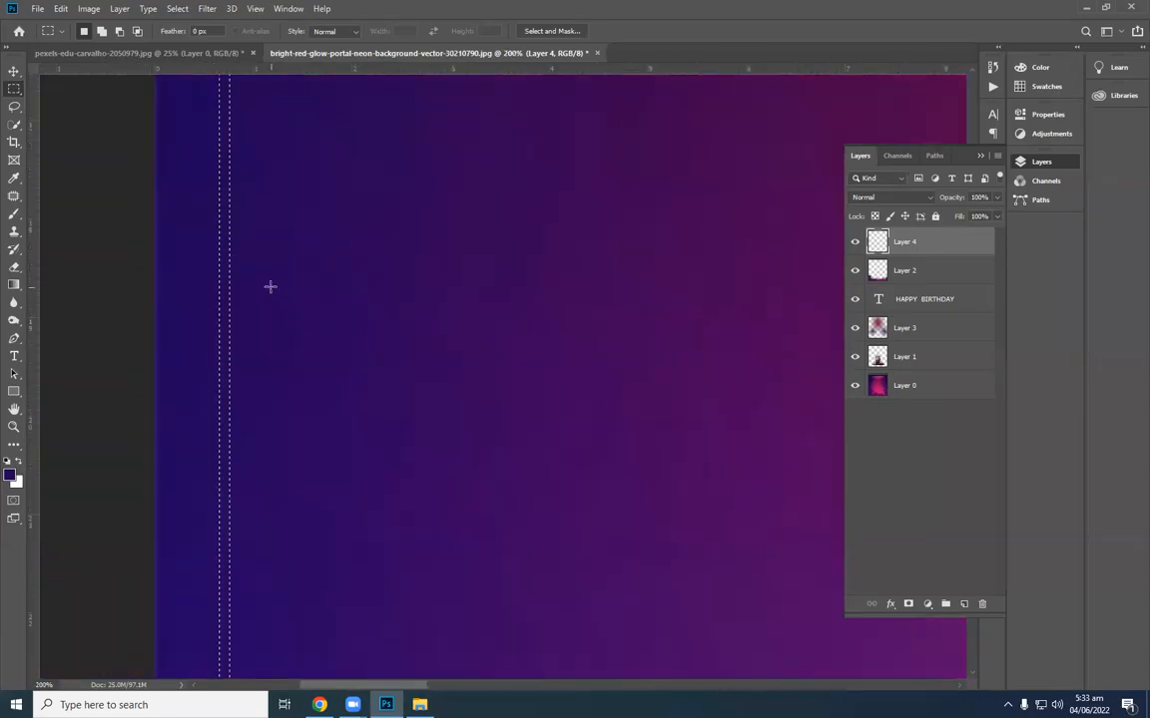
key(ctrl+d)
key(ctrl+plus)
drag(156, 304, 573, 344)
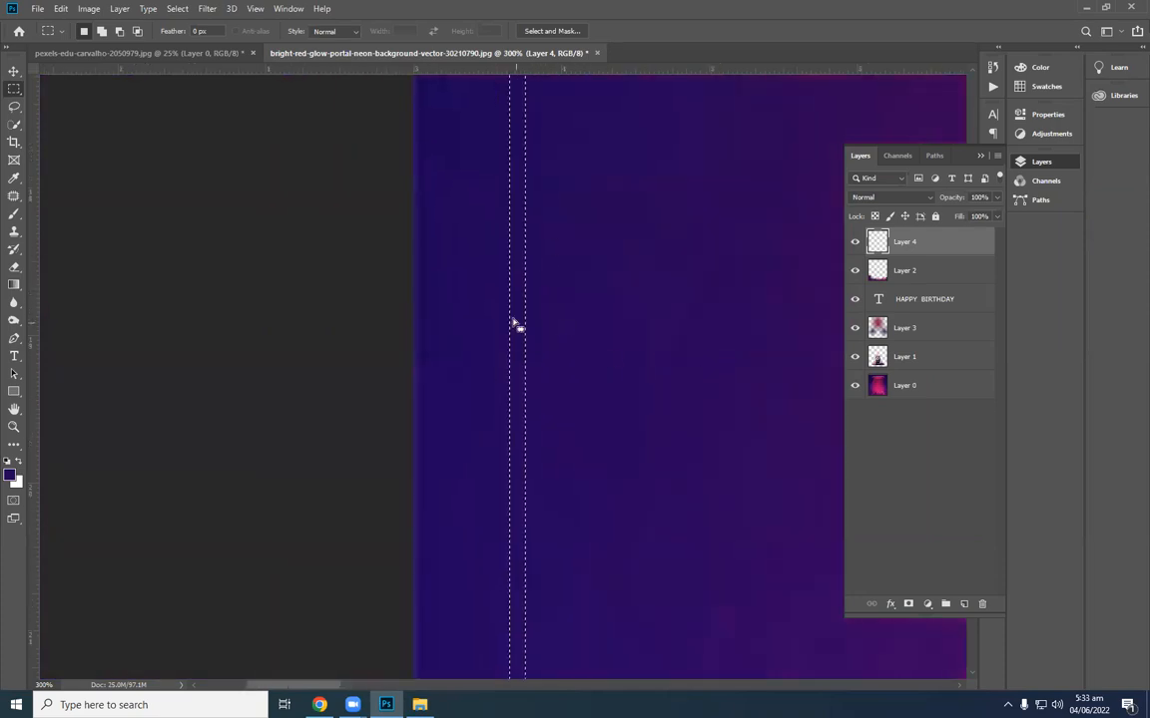
key(ctrl+minus)
key(ctrl+minus)
key(ctrl+minus)
key(ctrl+minus)
key(ctrl+minus)
key(ctrl+minus)
key(ctrl+d)
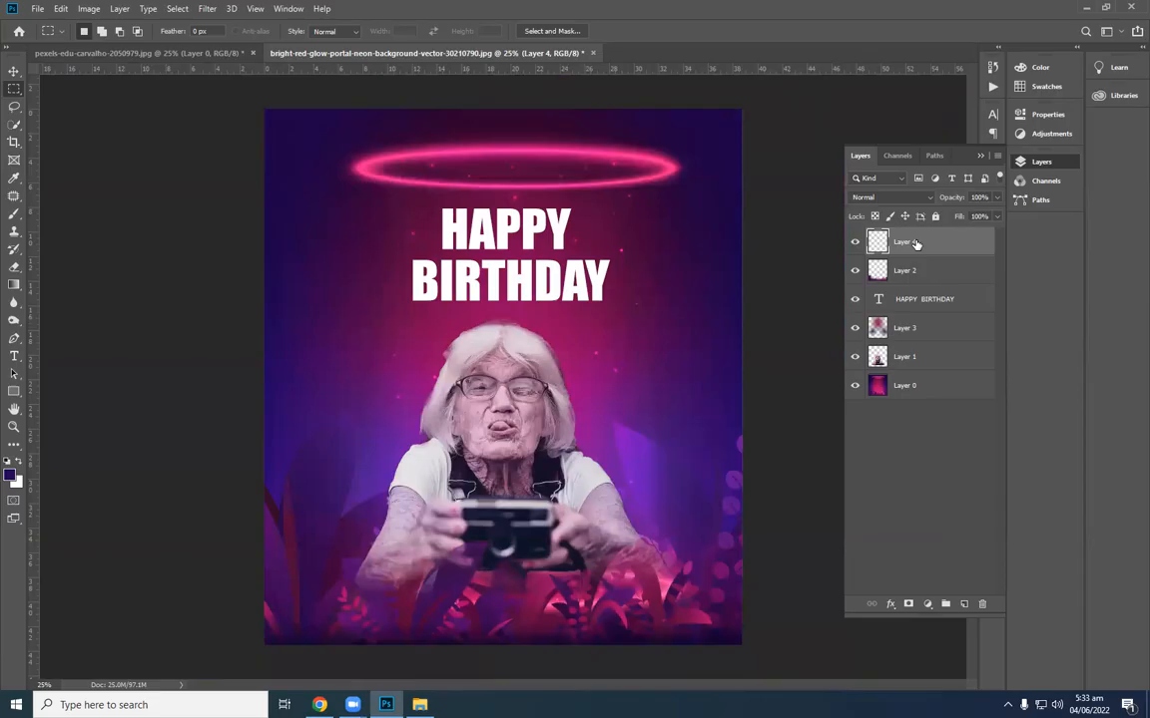
Make a new rectangular marquee selection just inside all four poster edges on Layer 4 and check its margin close up.
right_click(14, 89)
click(66, 92)
drag(270, 116, 734, 636)
key(ctrl+plus)
key(ctrl+plus)
key(ctrl+plus)
key(ctrl+plus)
drag(146, 310, 470, 346)
key(ctrl+plus)
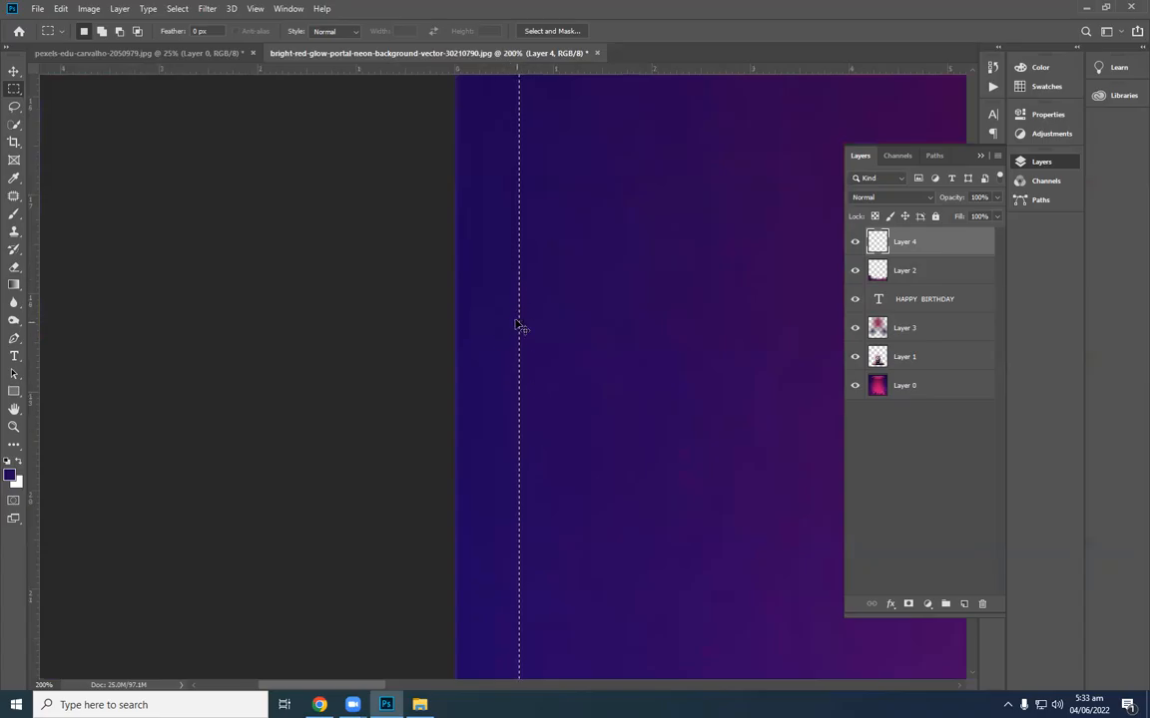
key(ctrl+minus)
key(ctrl+minus)
key(ctrl+minus)
key(ctrl+minus)
key(ctrl+minus)
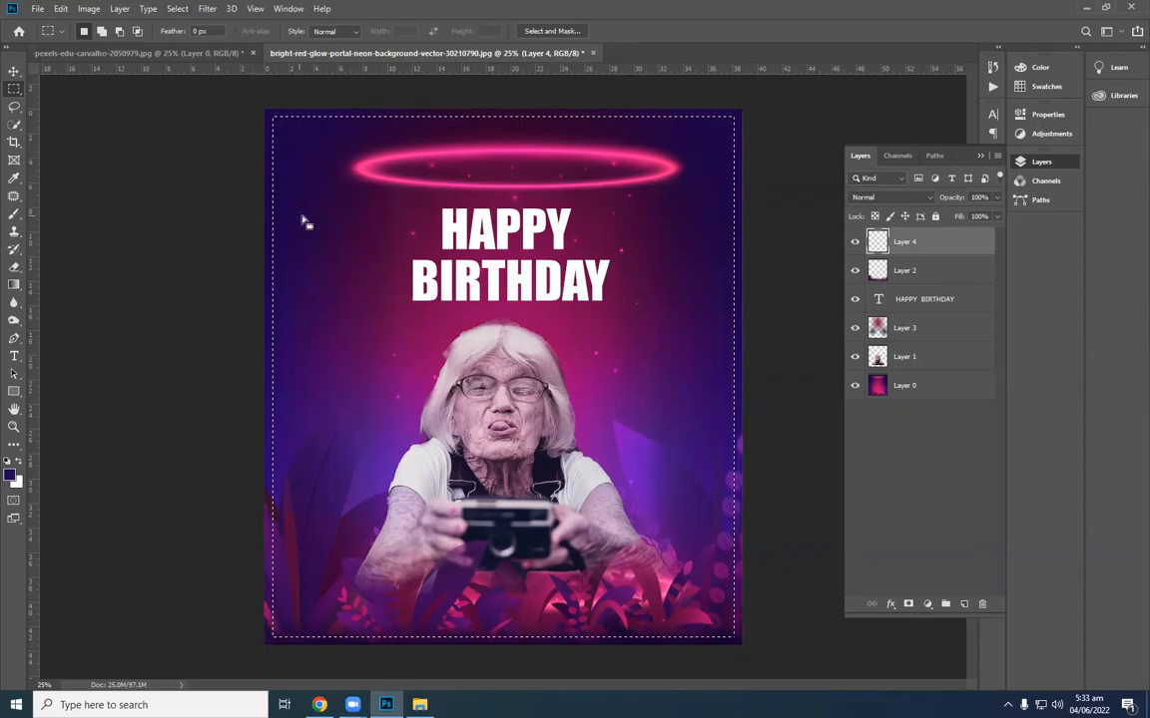
Convert the rectangular selection into a 15 px wide border selection.
click(175, 9)
mouse_move(219, 204)
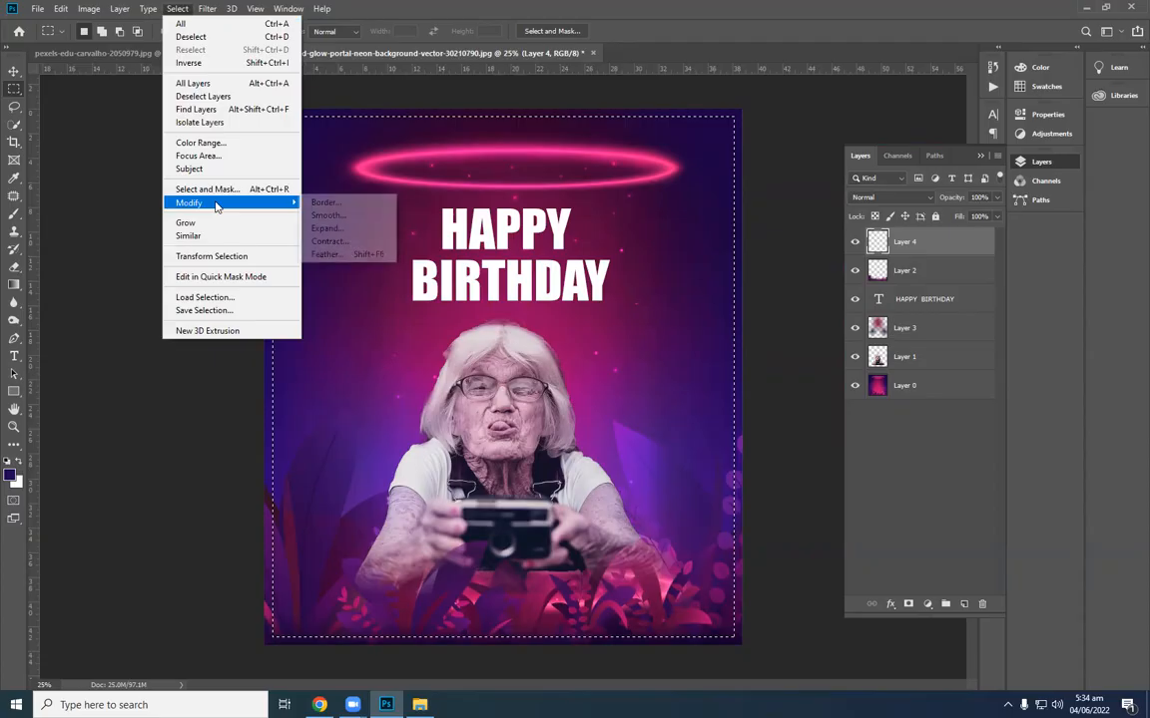
click(326, 202)
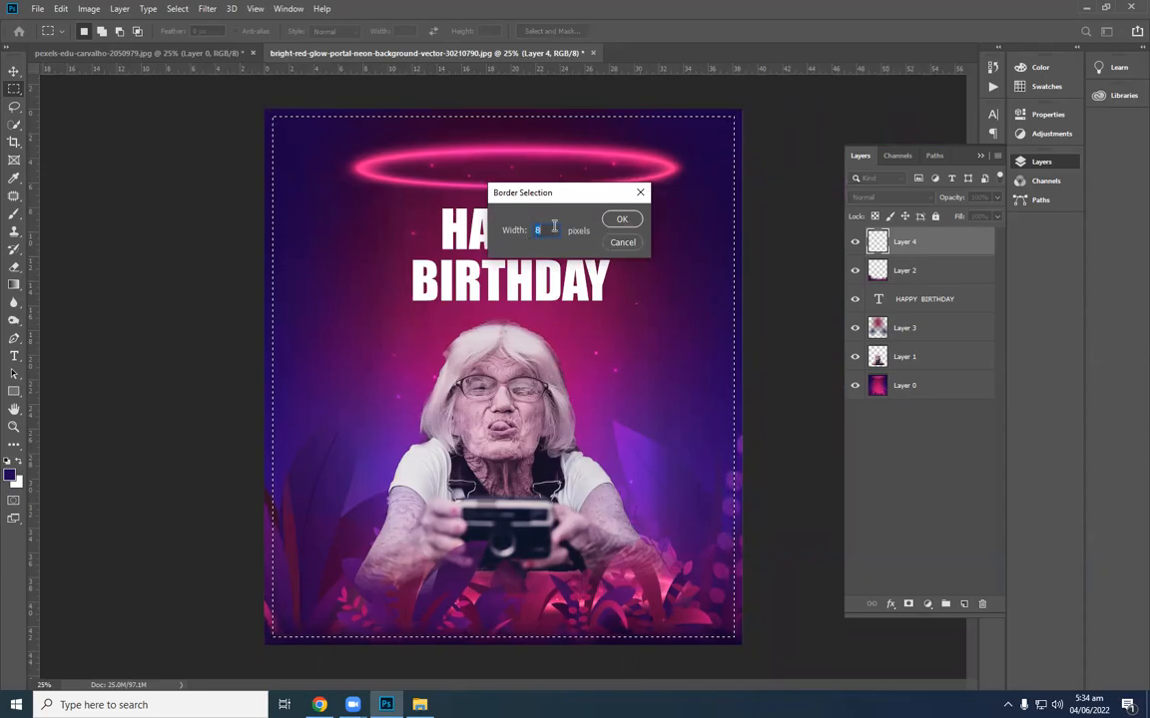
text(15)
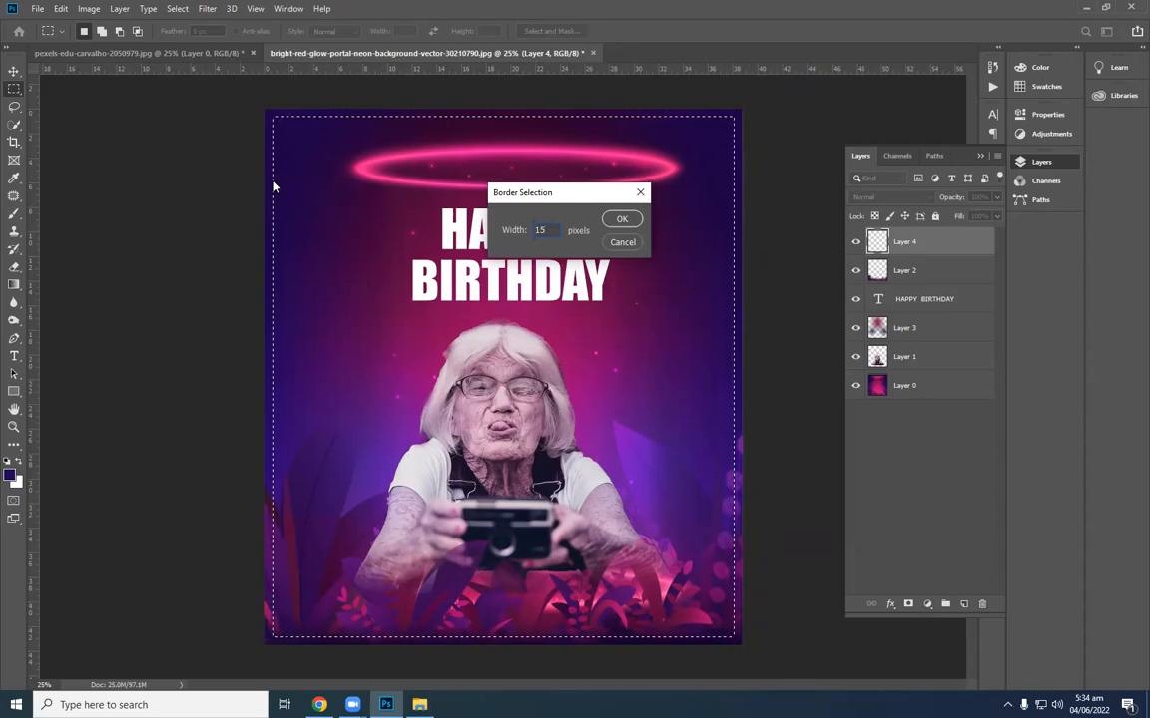
click(622, 219)
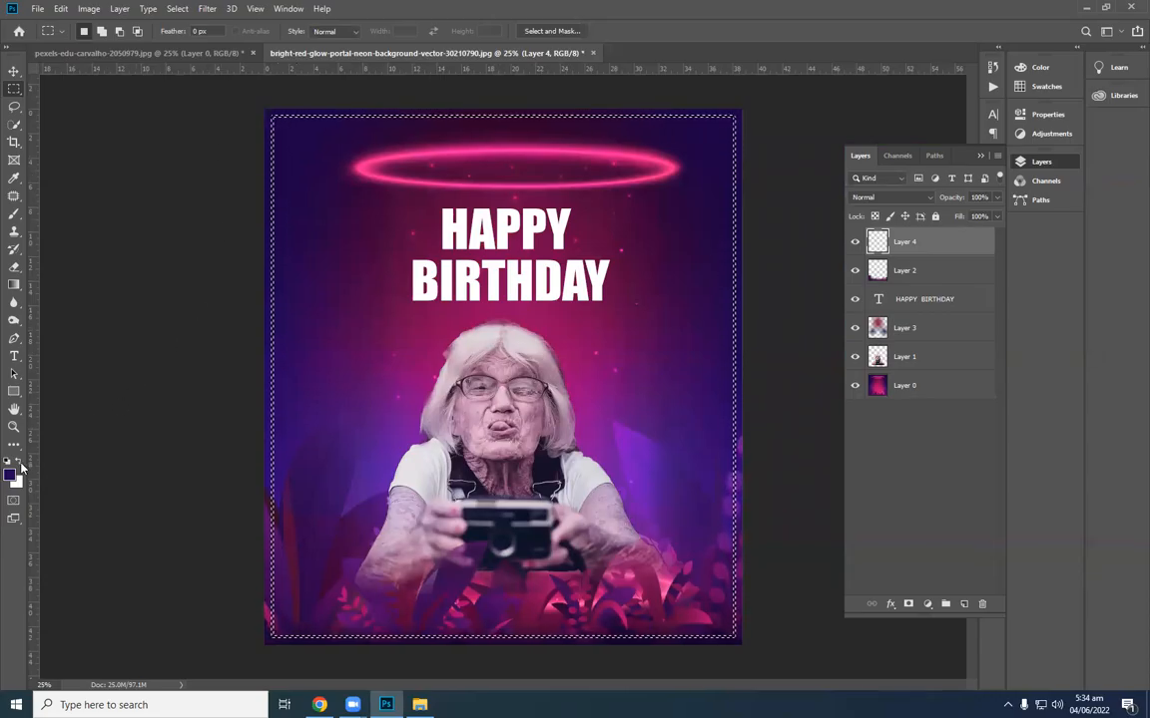
Set the foreground color to golden yellow (ffce38), fill the border selection on Layer 4 with it, and deselect.
click(12, 477)
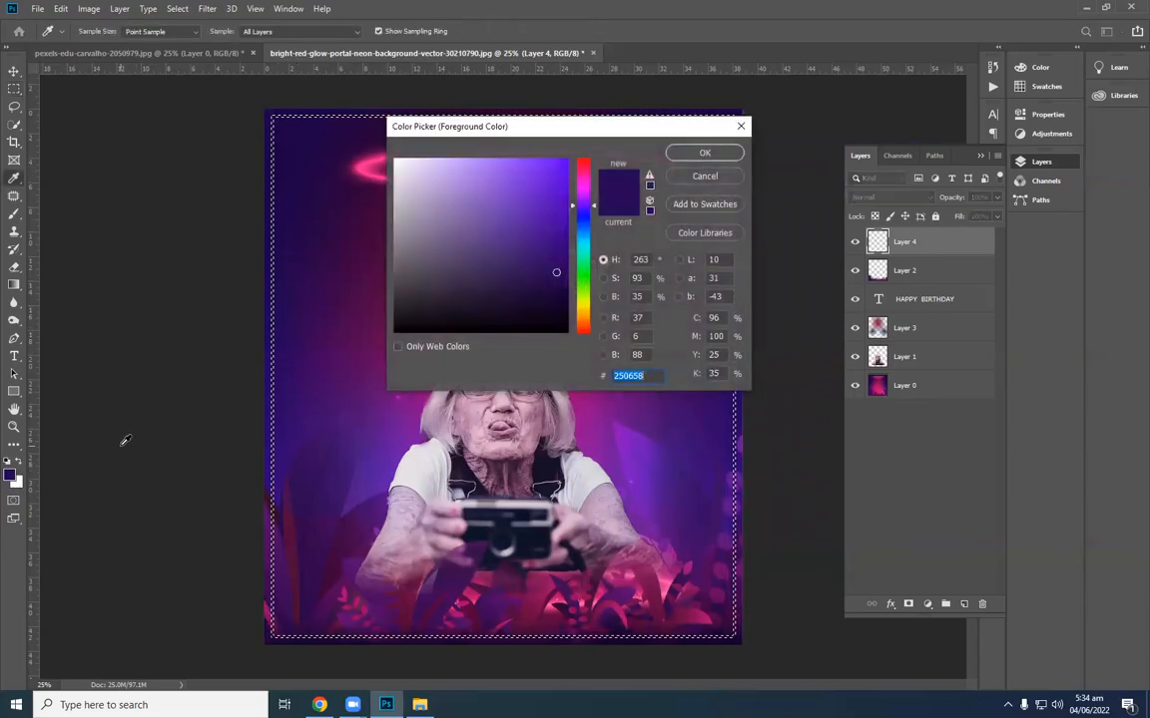
drag(410, 273, 394, 159)
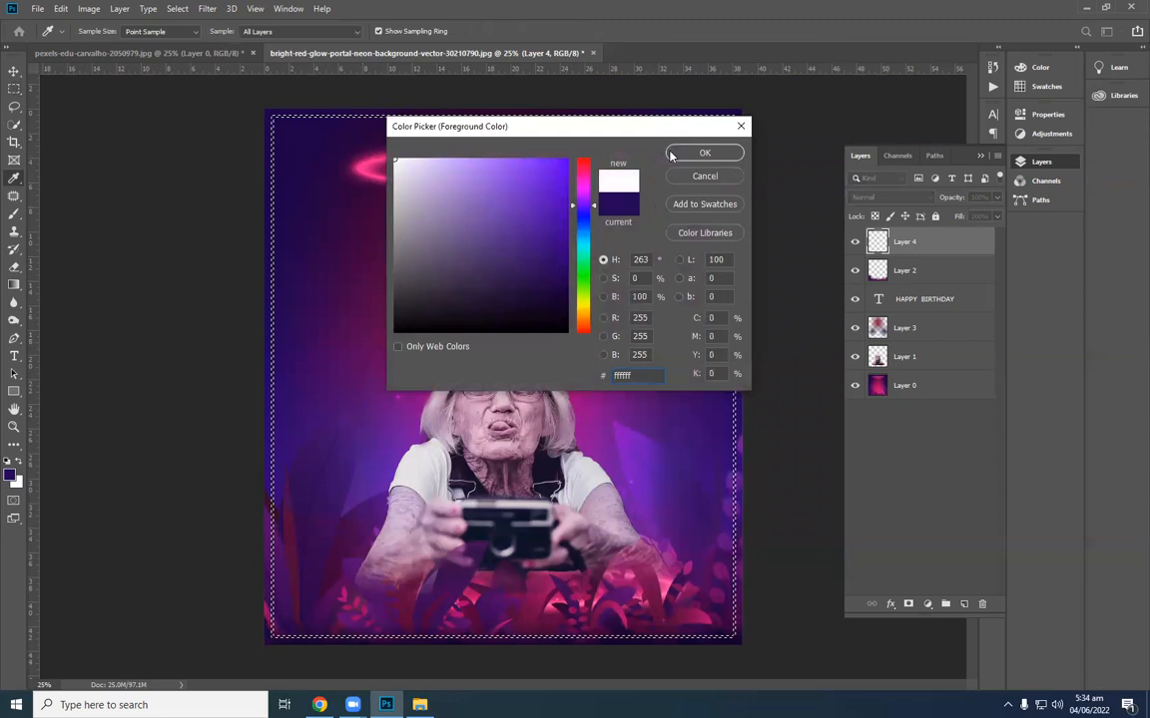
drag(574, 220, 573, 312)
mouse_move(544, 170)
mouse_down()
mouse_move(557, 159)
mouse_move(529, 152)
mouse_up()
click(702, 153)
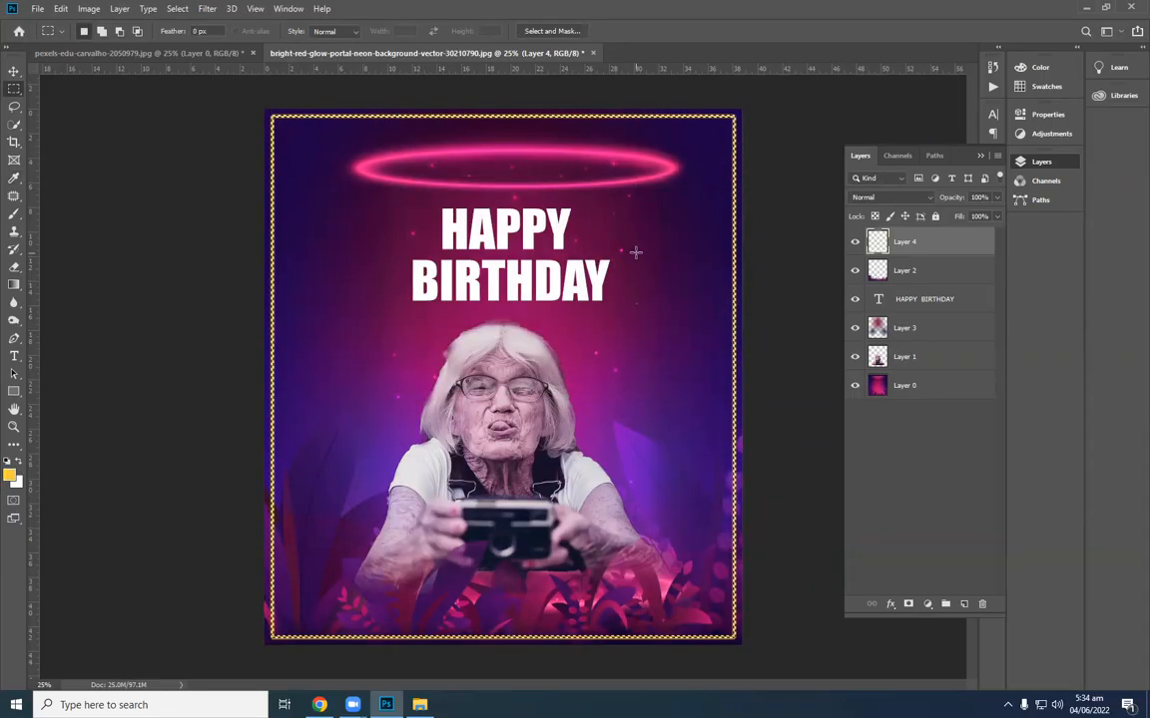
key(ctrl+d)
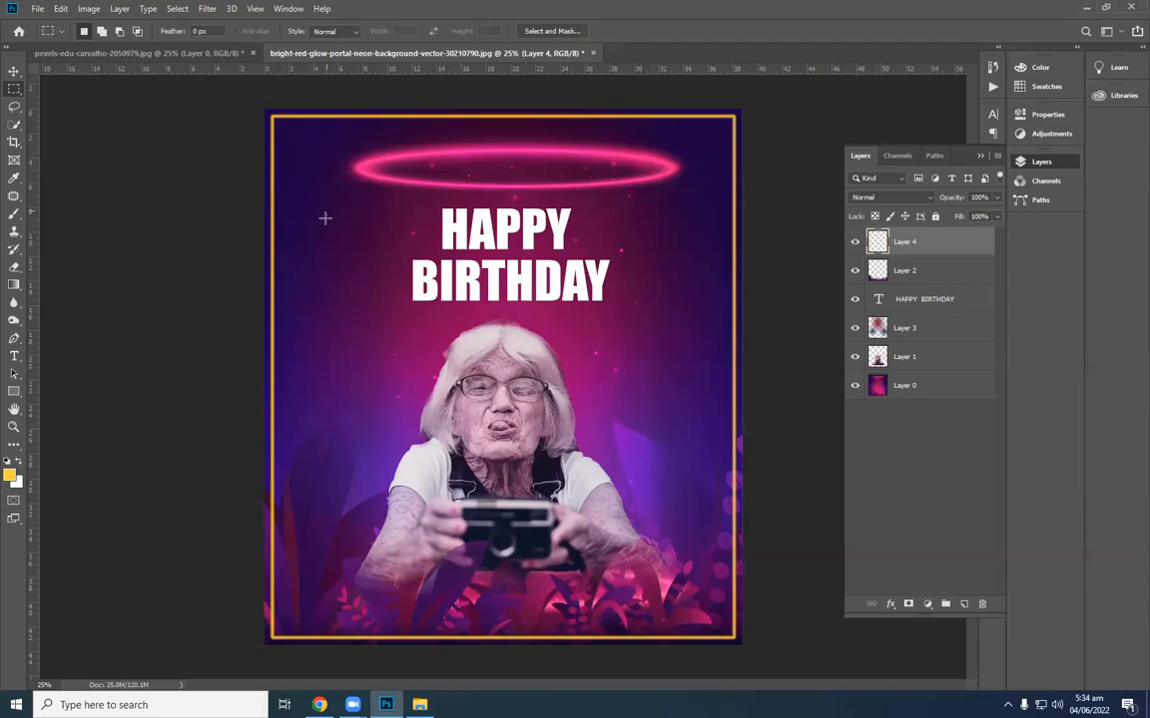
click(209, 9)
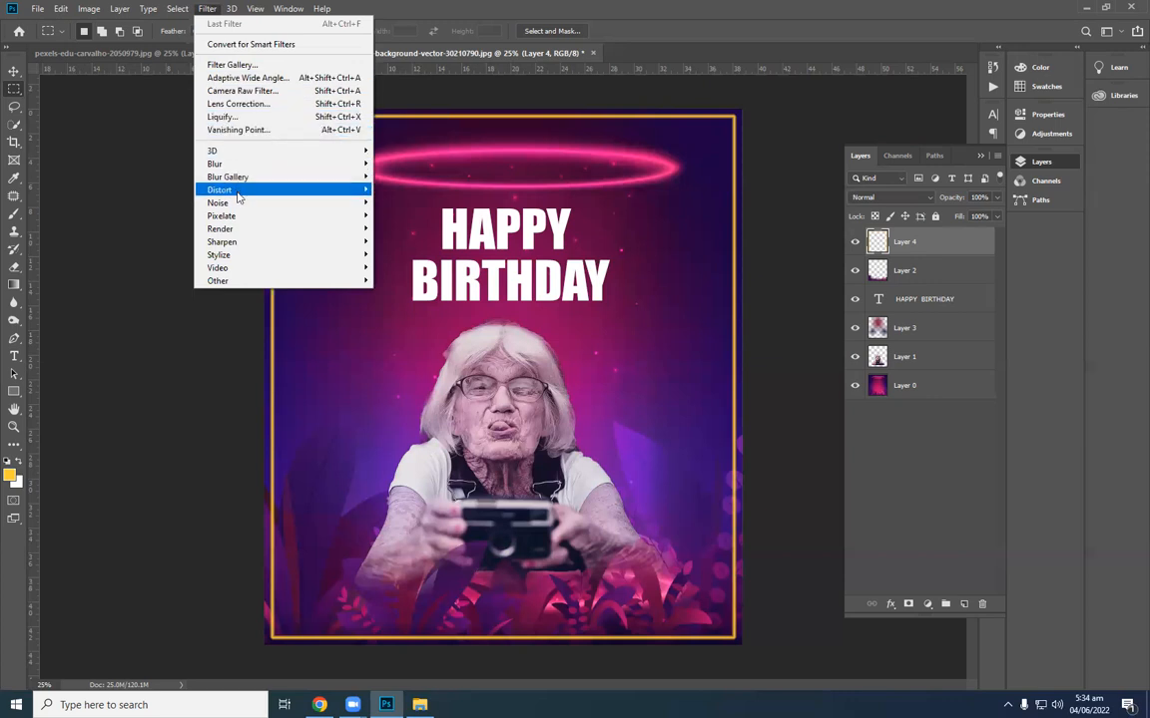
mouse_move(175, 9)
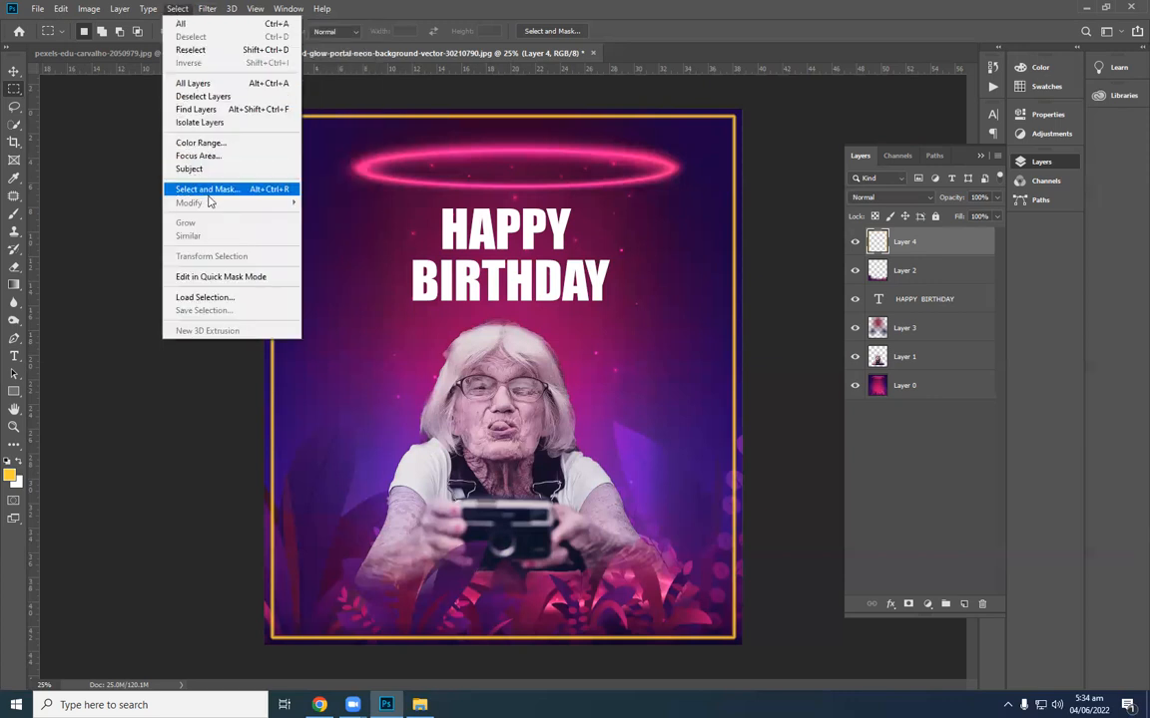
click(362, 207)
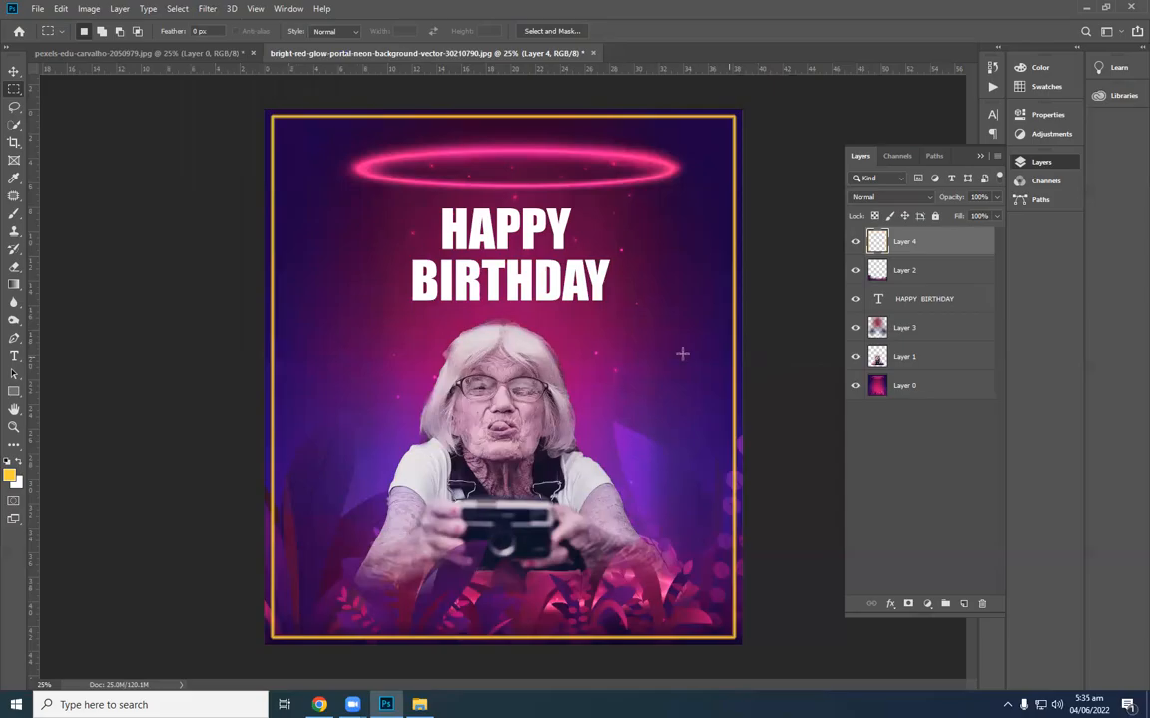
Select a small square beside the HAPPY BIRTHDAY text and fill it with the yellow foreground color on a new layer.
drag(307, 273, 405, 365)
click(365, 267)
drag(303, 228, 376, 291)
click(964, 604)
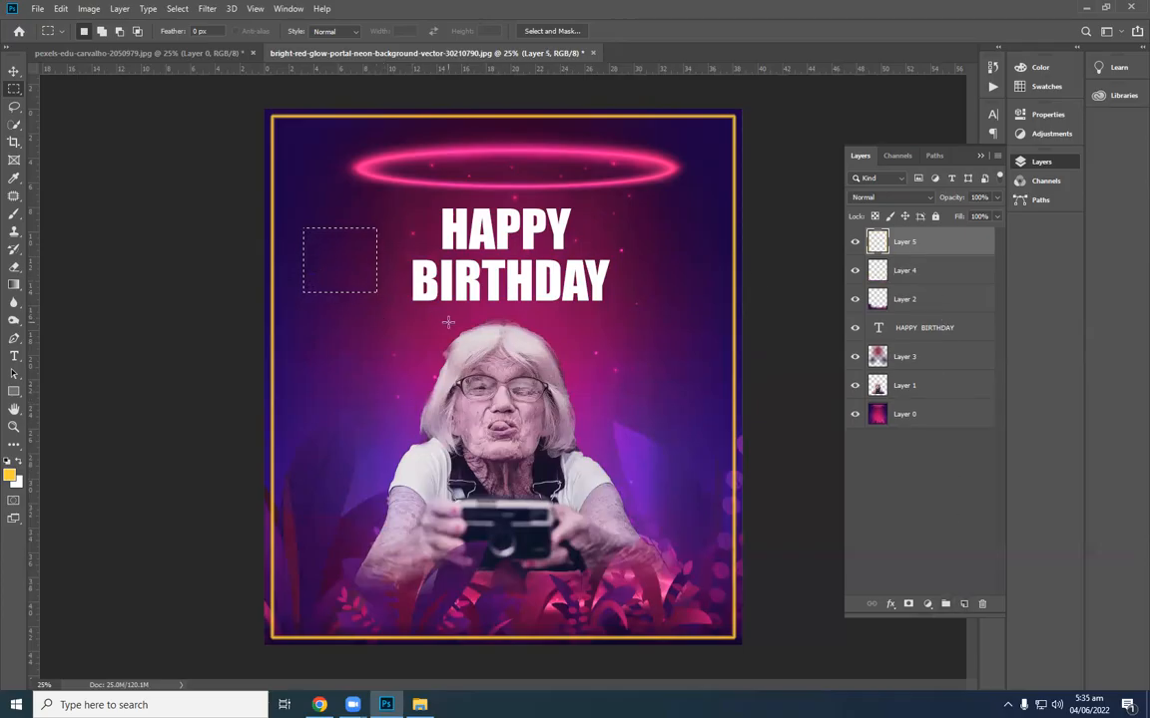
key(alt+BackSpace)
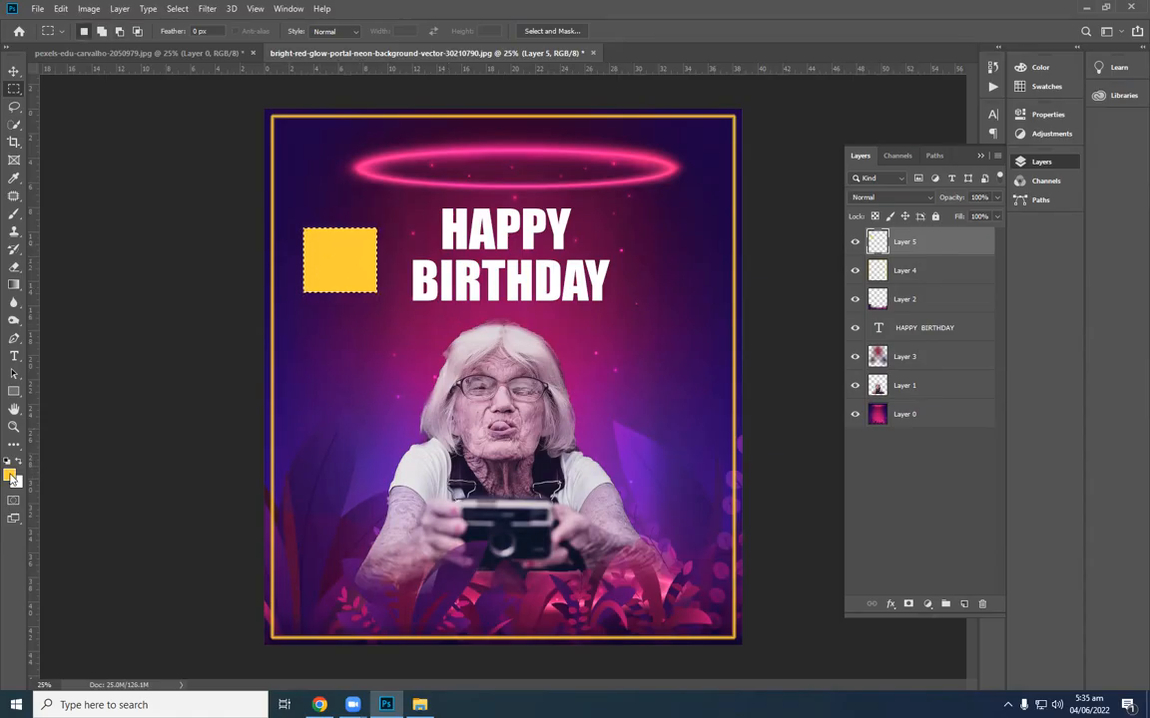
Select a rectangle below the yellow square, set the foreground color to bright blue, and fill the selection with it.
drag(305, 336, 418, 419)
click(10, 476)
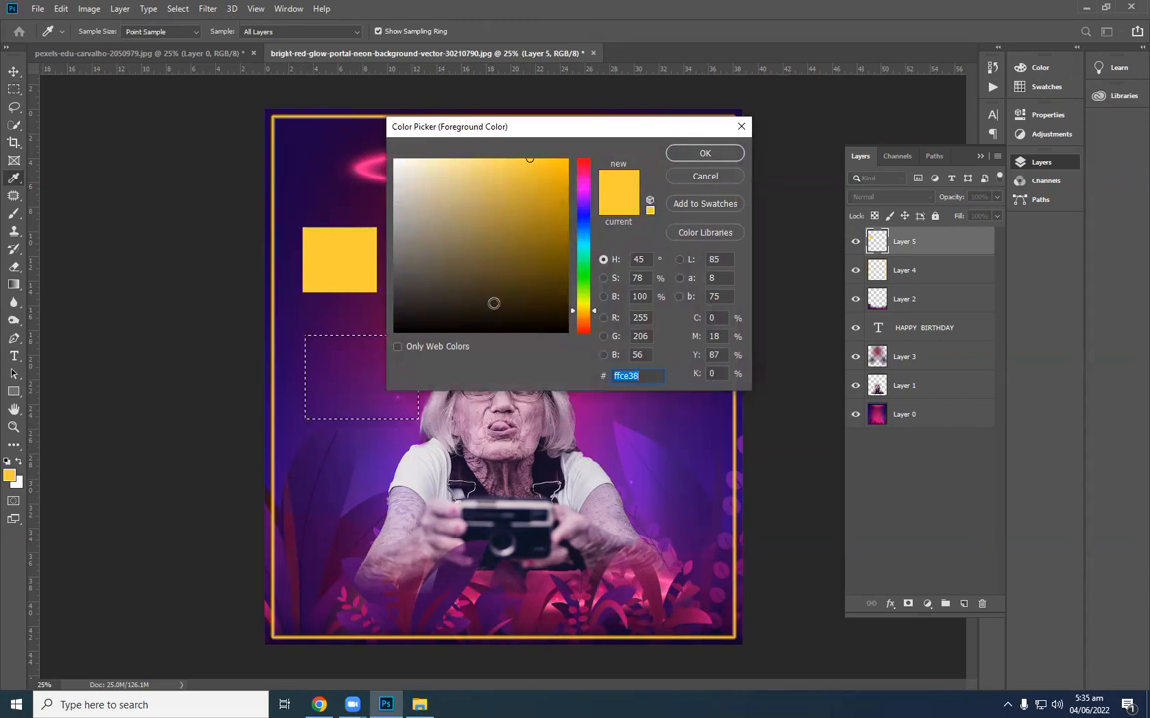
mouse_move(575, 243)
mouse_down()
mouse_move(575, 257)
mouse_move(574, 242)
mouse_up()
click(546, 170)
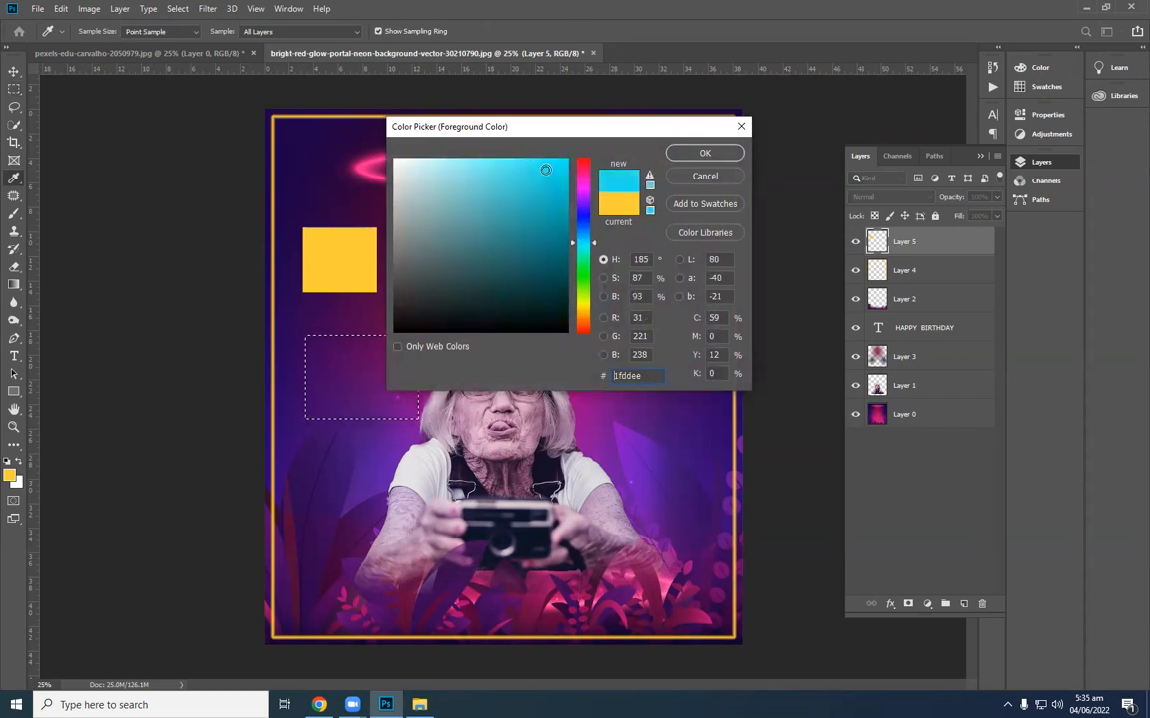
click(500, 181)
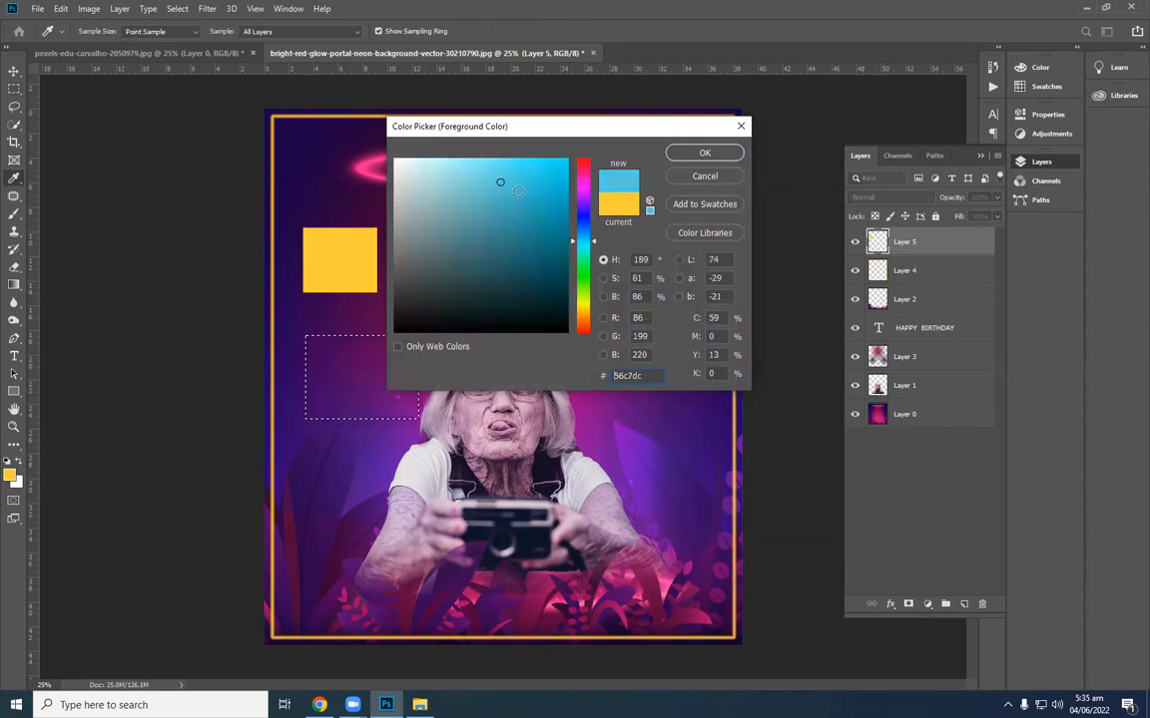
click(542, 177)
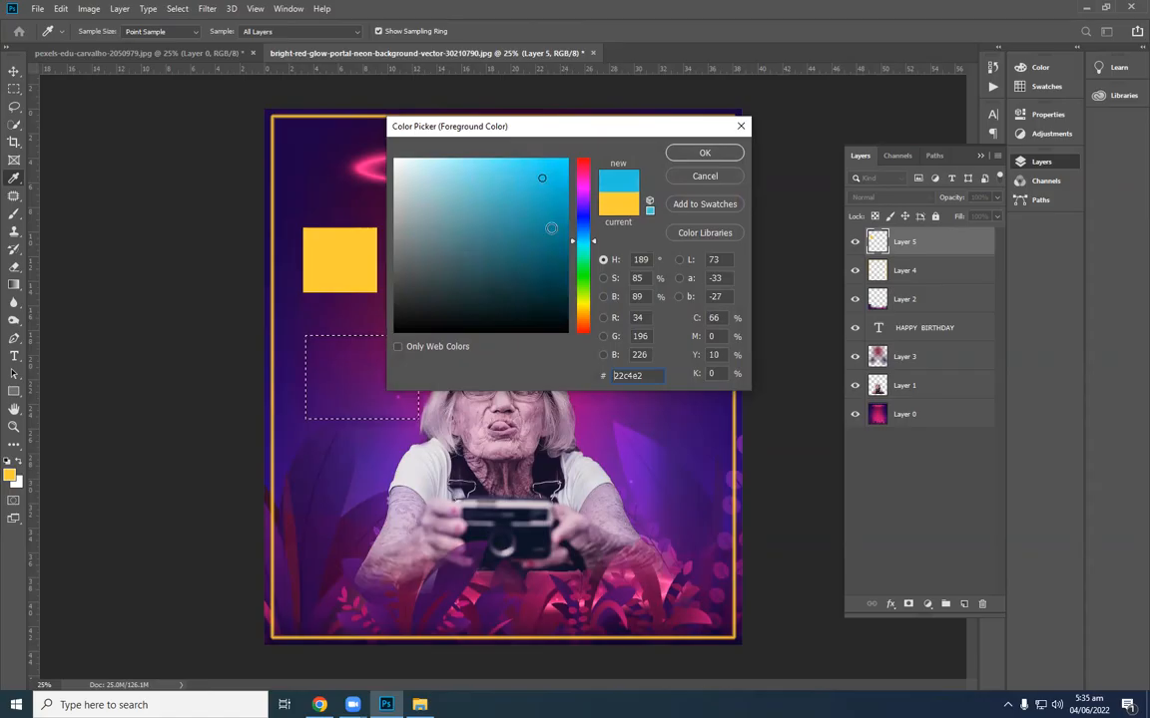
click(700, 155)
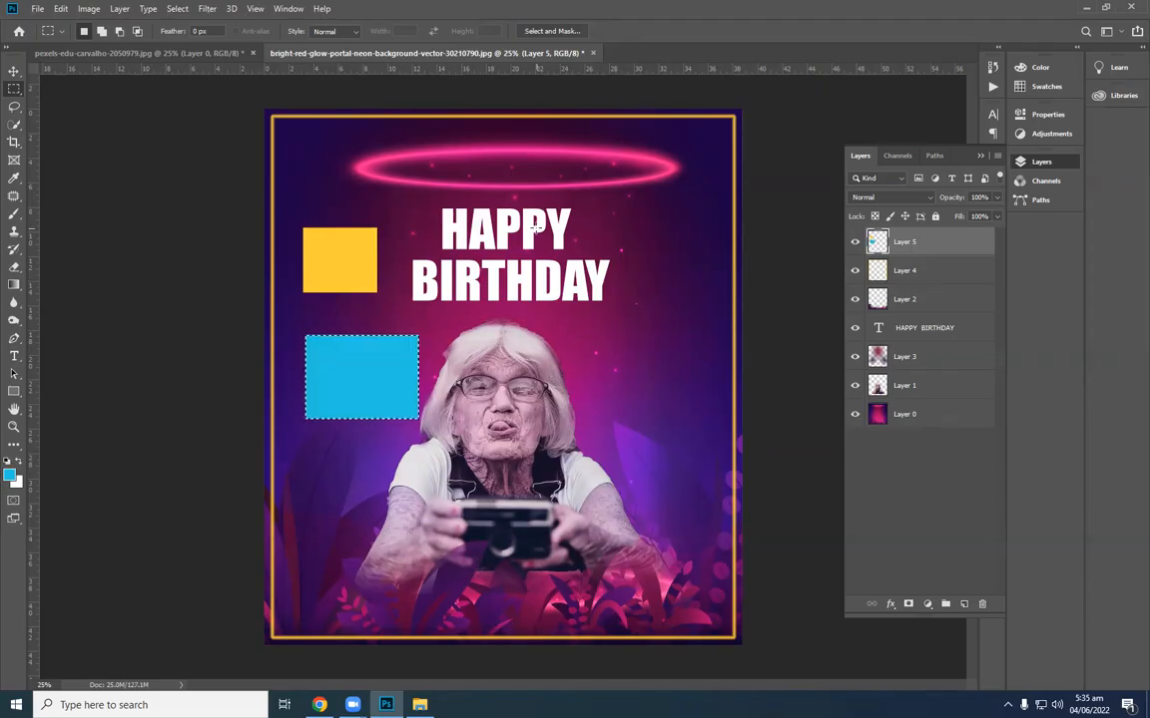
Deselect and delete Layer 5 with the yellow and blue test rectangles.
key(ctrl+d)
click(856, 242)
key(Delete)
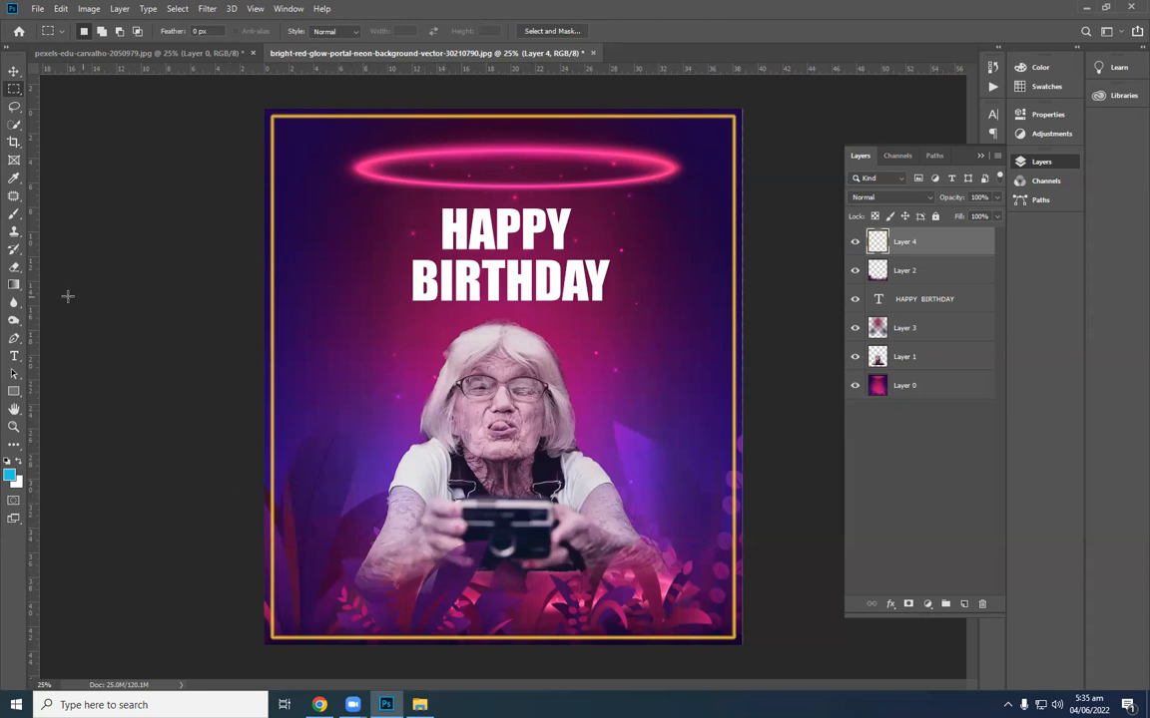
Add a new layer above Layer 4 and start a Pen tool path on the poster's left edge.
key(p)
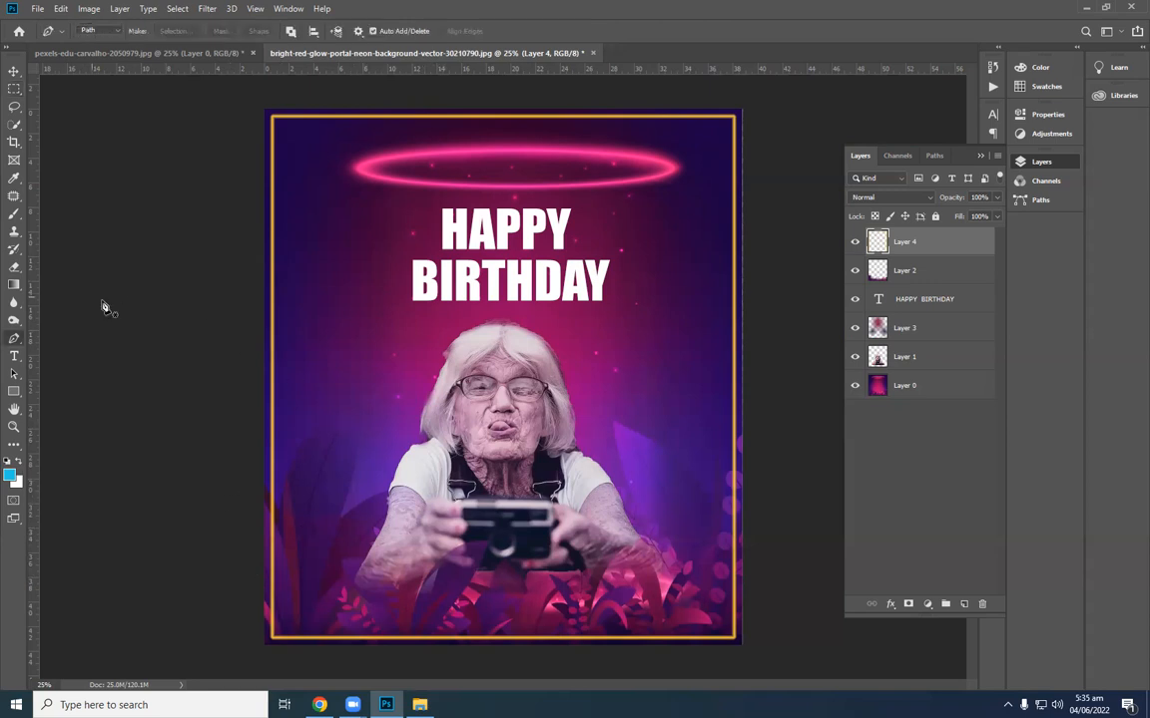
click(964, 604)
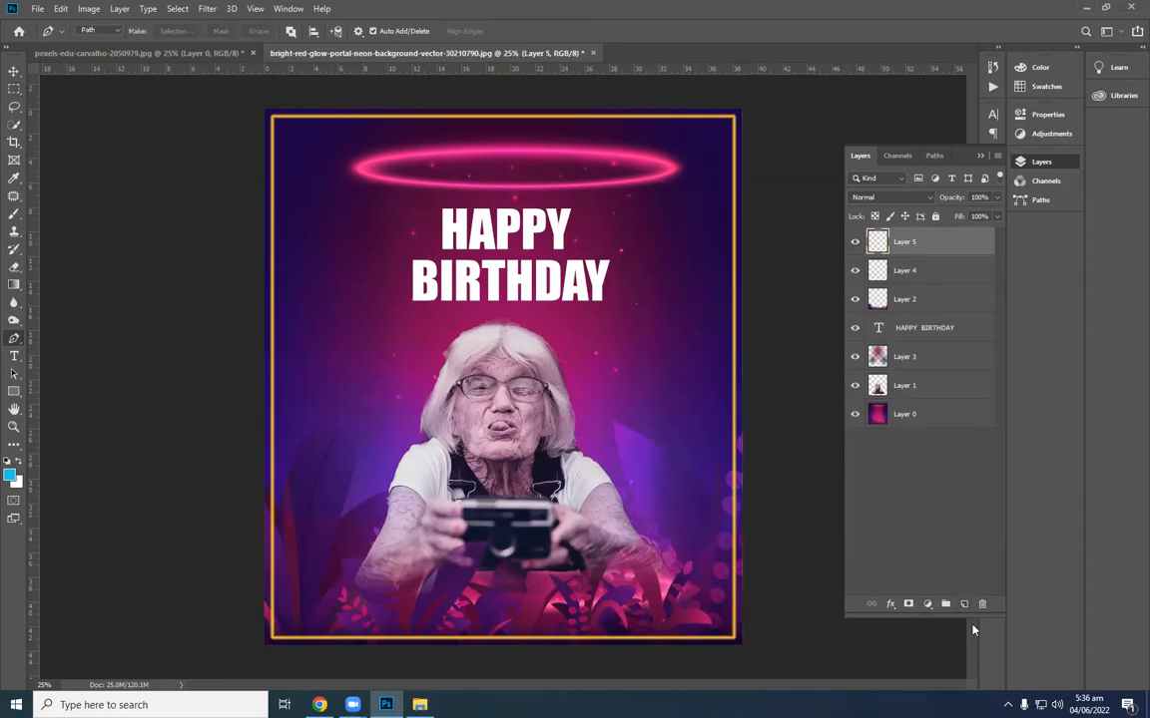
click(266, 433)
Try a curved segment and a run of straight segments above the woman's head, and undo the trial points.
drag(368, 345, 444, 332)
key(ctrl+z)
key(ctrl+z)
click(322, 356)
click(366, 321)
click(425, 315)
click(496, 307)
click(593, 306)
key(ctrl+z)
key(ctrl+z)
key(ctrl+z)
key(ctrl+z)
Try a first curve from the poster's left edge and a second one rising toward the title, and undo them.
drag(357, 374, 444, 388)
key(ctrl+plus)
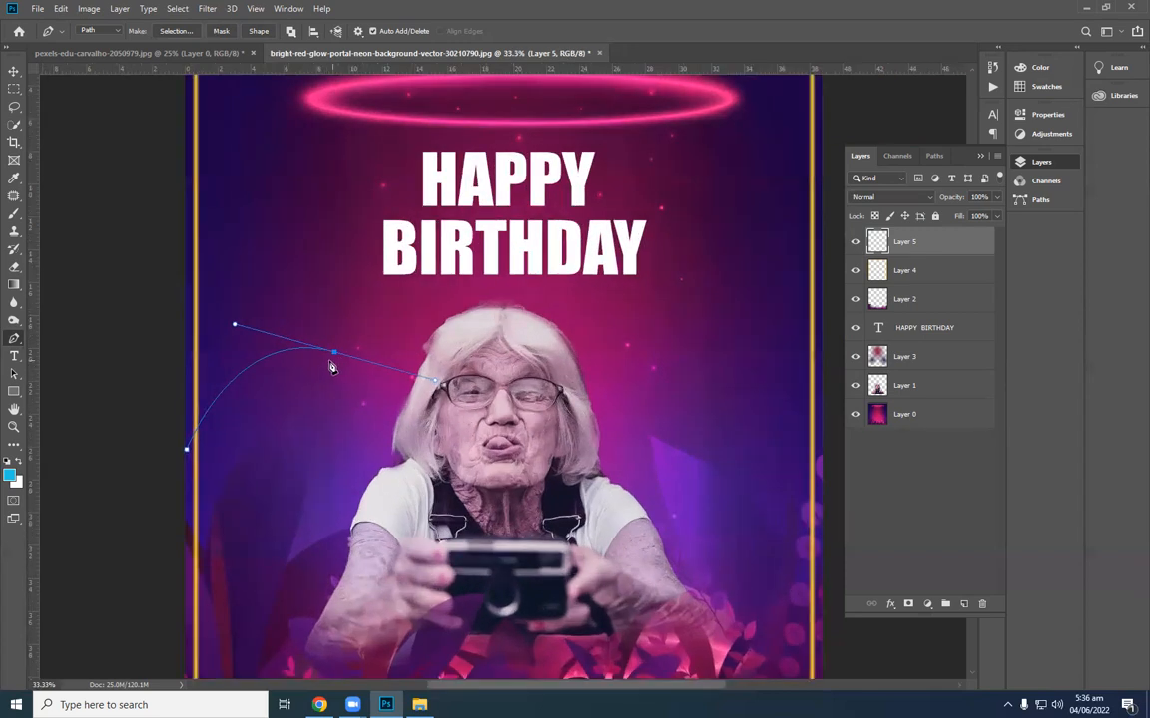
key(ctrl+plus)
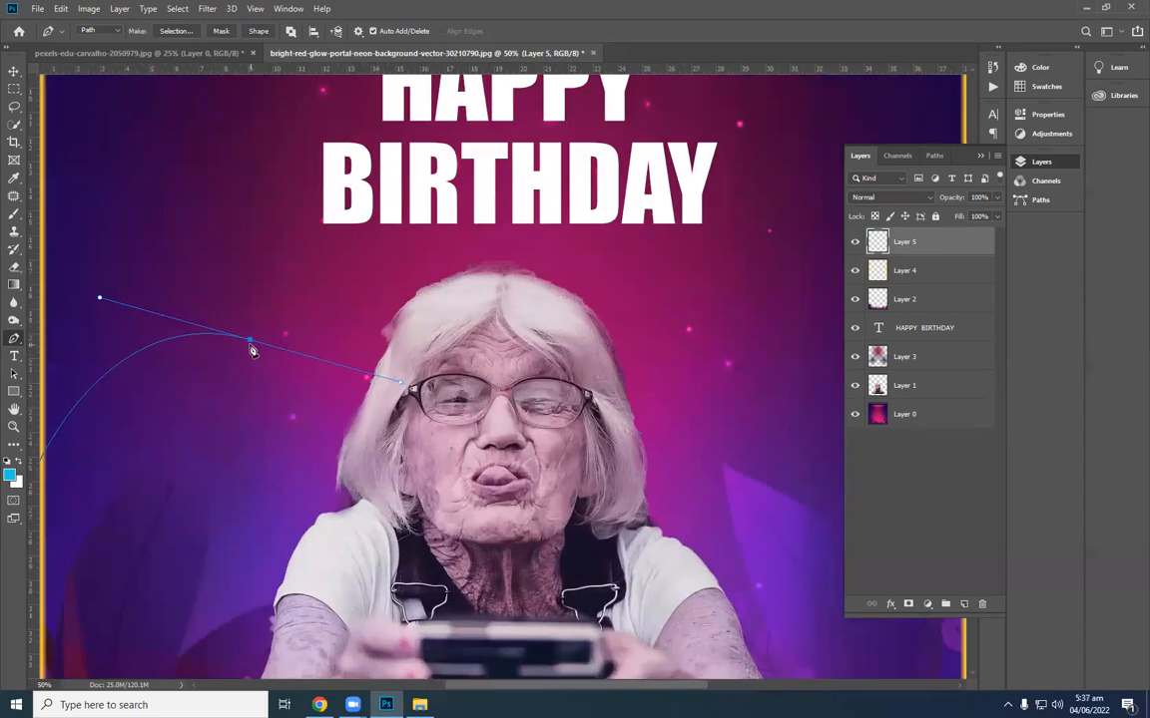
alt+click(249, 340)
drag(354, 282, 389, 180)
key(ctrl+z)
key(ctrl+z)
key(ctrl+z)
Draw a path arching from the left edge and dipping up beside the woman's hair, and remove the last anchor's outgoing handle.
drag(244, 364, 499, 369)
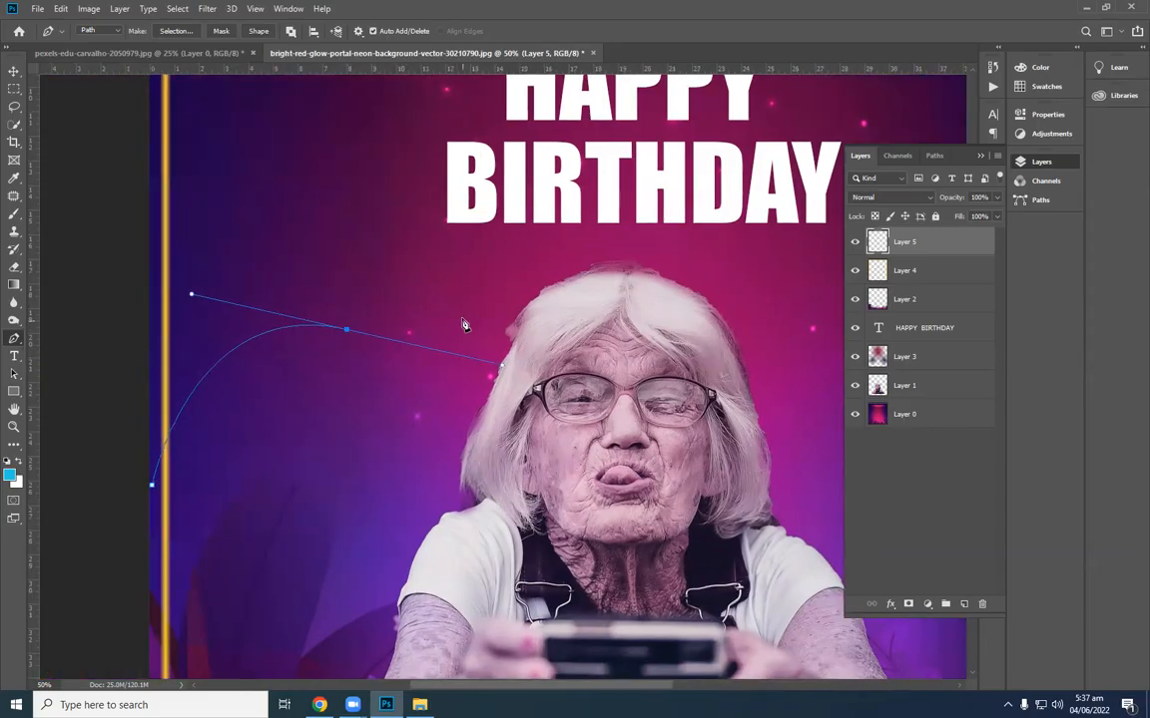
drag(490, 283, 510, 239)
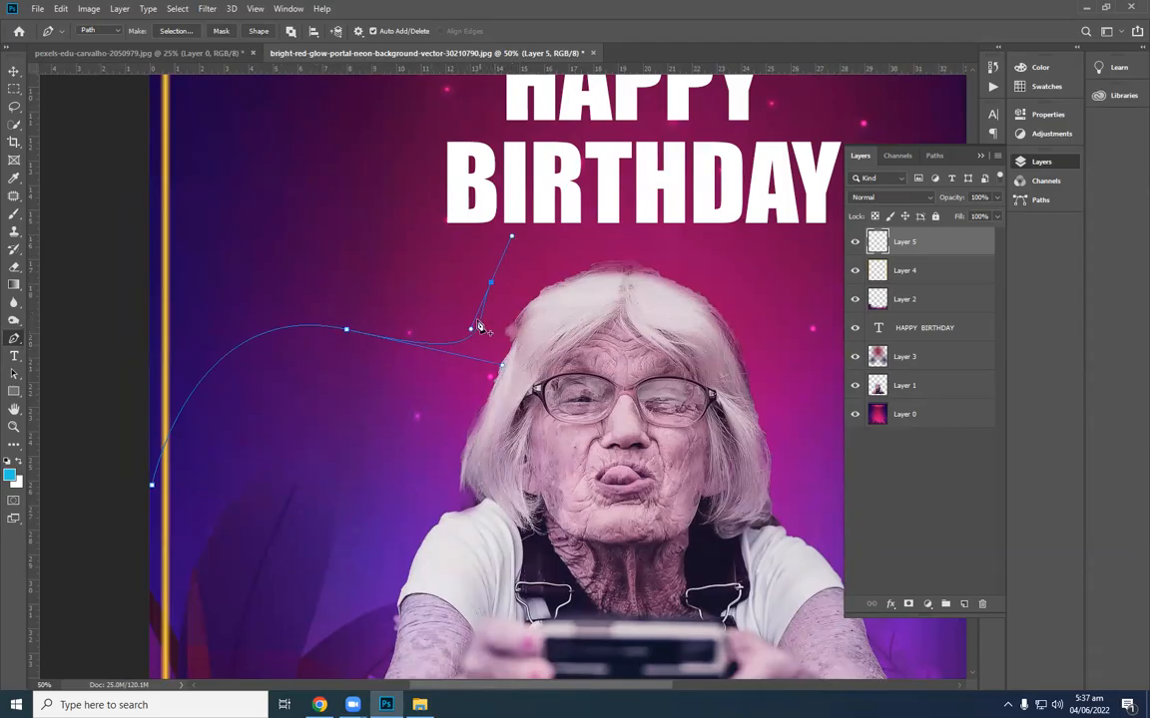
key(ctrl+z)
key(ctrl+z)
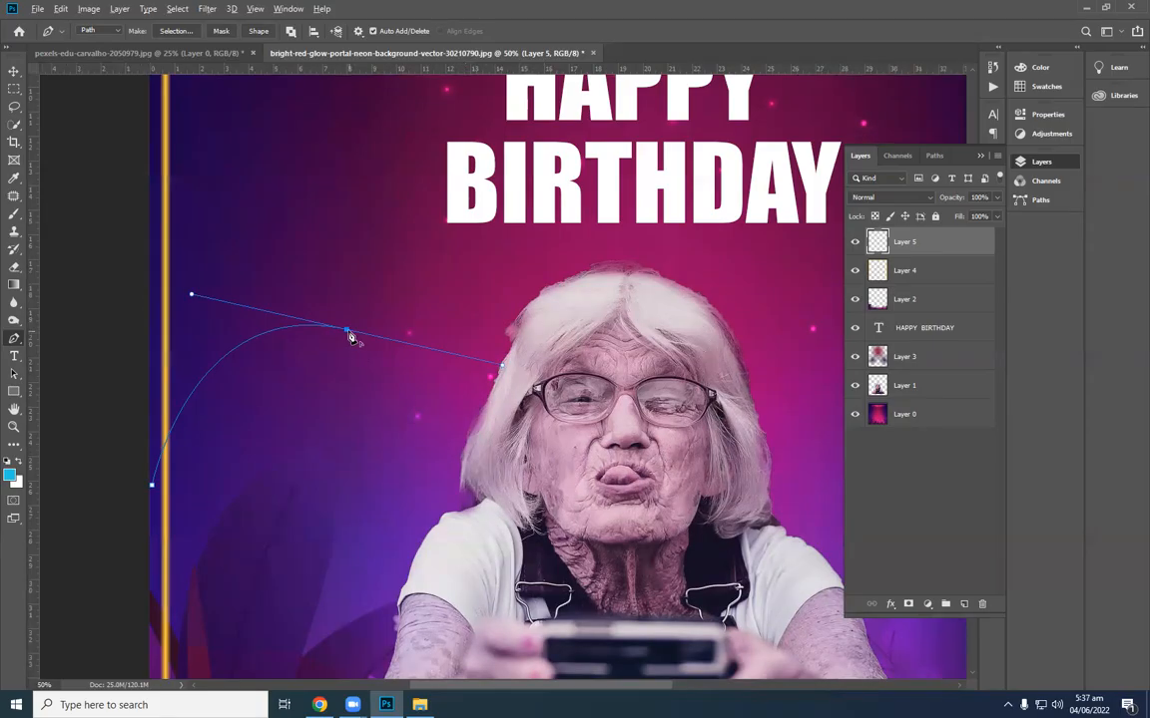
drag(485, 286, 558, 219)
alt+click(486, 288)
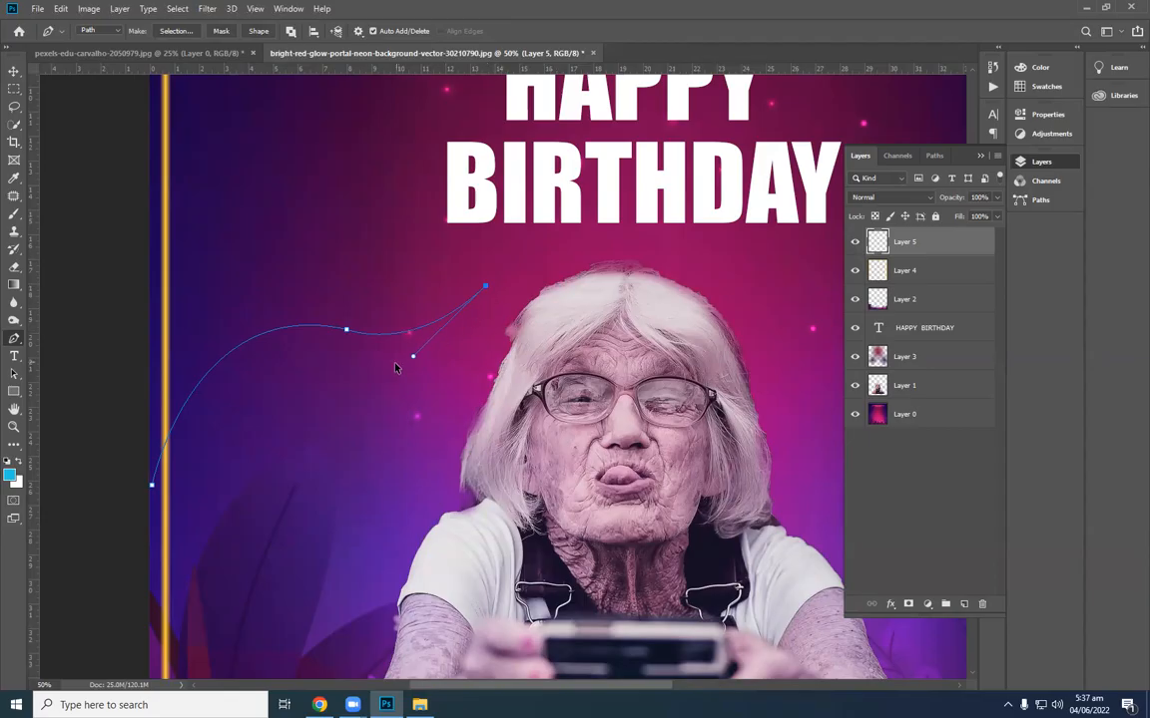
Continue the wave path over the woman's head, down beside her right-hand side, and up to the poster's right edge.
scroll(398, 367, down, 6)
drag(594, 319, 681, 373)
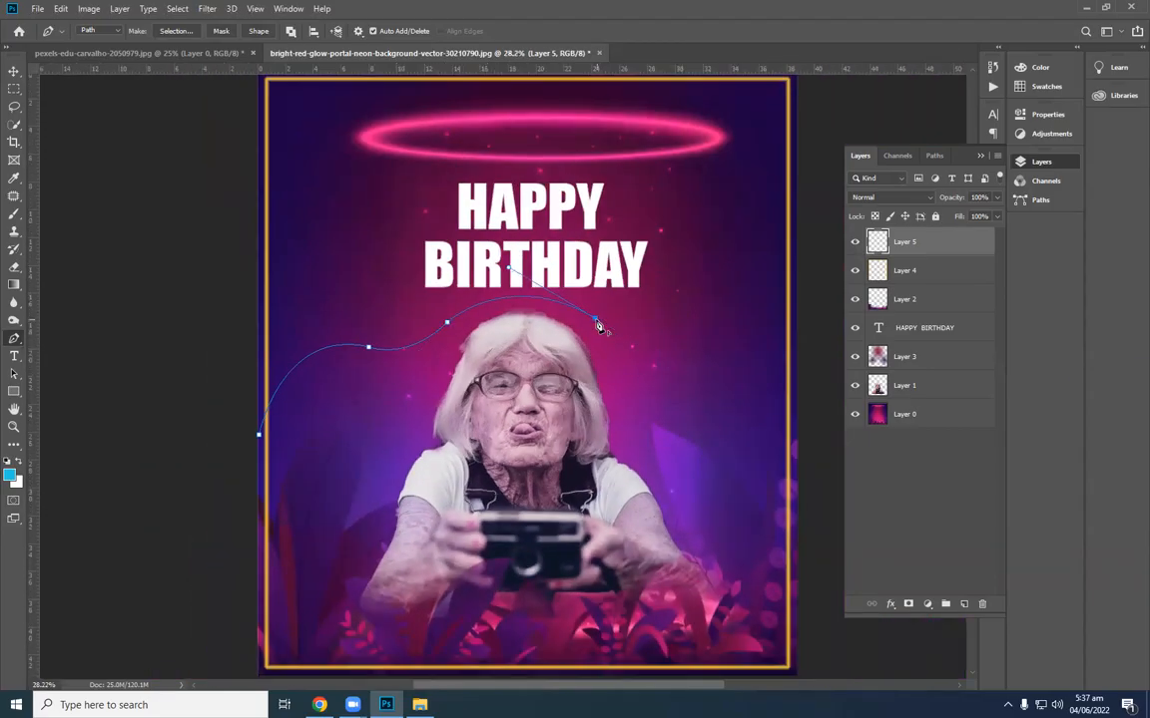
drag(730, 388, 784, 371)
alt+click(733, 390)
drag(795, 320, 799, 272)
alt+click(796, 318)
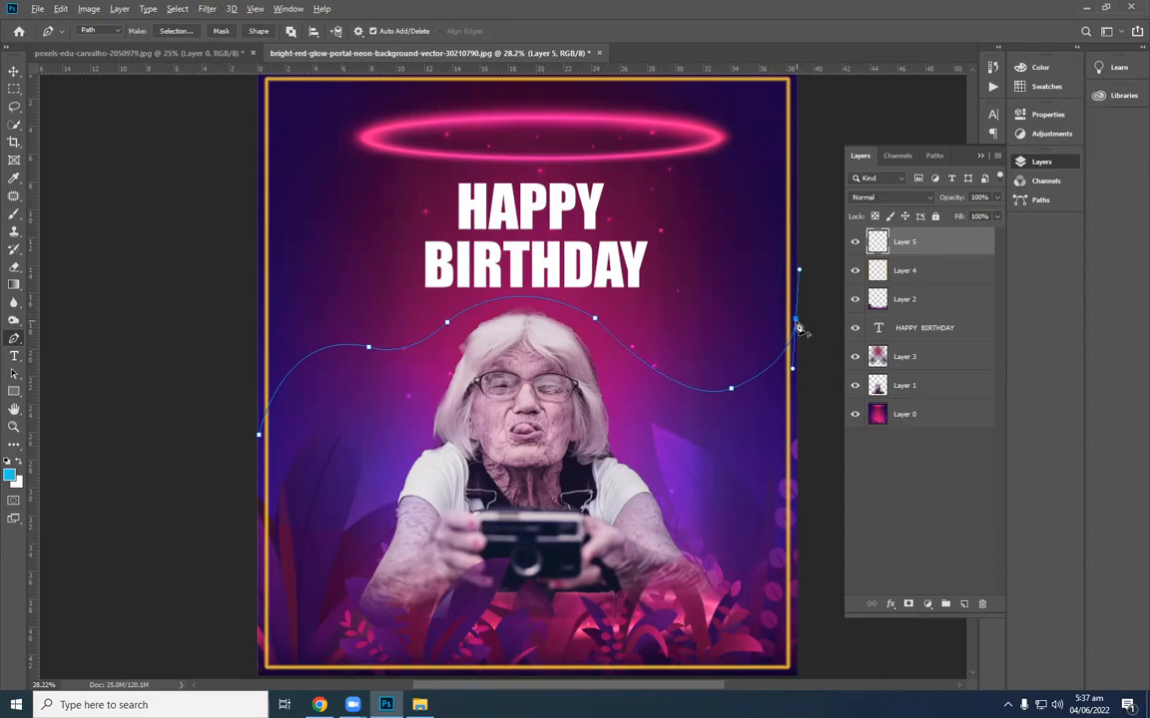
Extend the wave path just past the poster's right edge and down outside it to form the band's right end.
click(798, 425)
key(ctrl+z)
click(806, 322)
click(807, 381)
click(811, 403)
Draw the wave's lower curve back across the woman's forehead to the poster's left edge, and remove the last anchor's outgoing handle.
drag(691, 433, 616, 378)
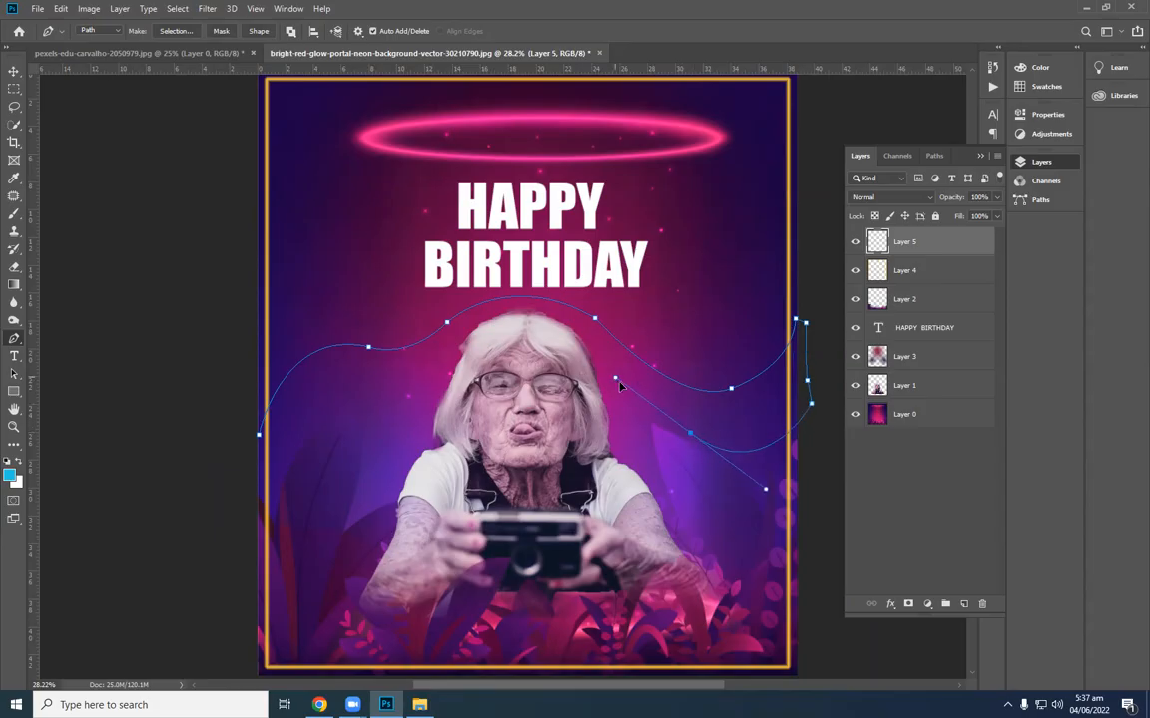
click(692, 435)
drag(300, 412, 349, 409)
drag(254, 497, 224, 609)
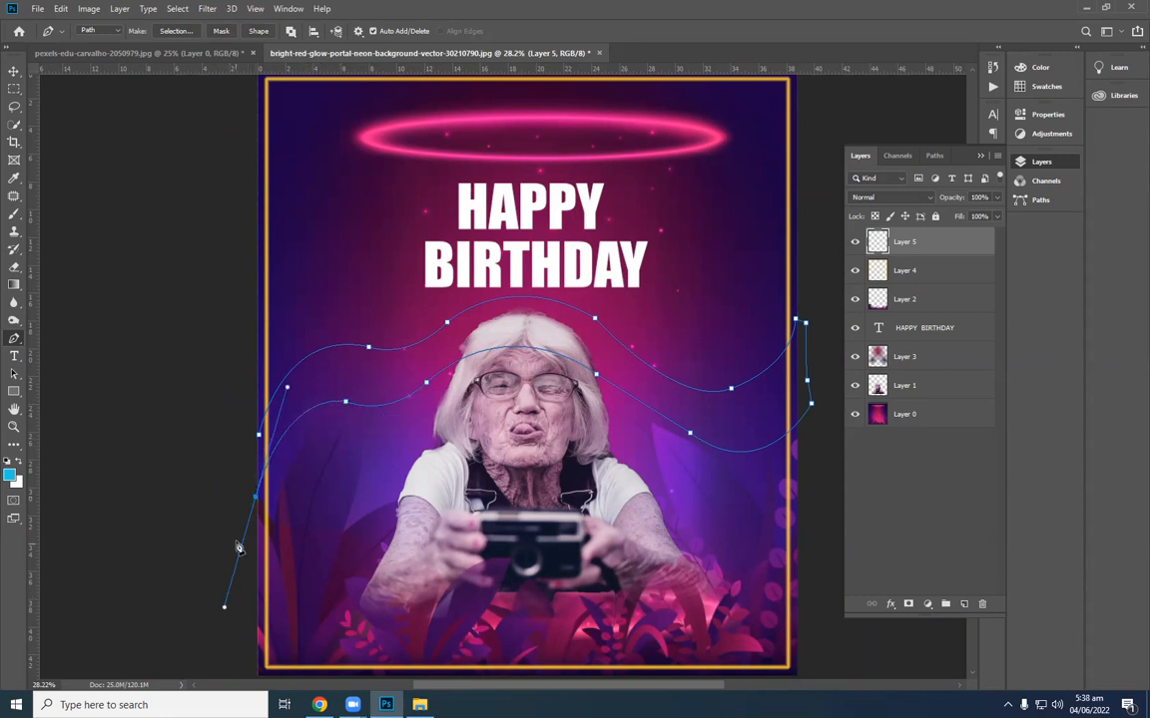
alt+click(256, 497)
Close the wave path at its left end and convert it into a selection.
click(258, 435)
click(244, 439)
click(259, 435)
key(ctrl+Return)
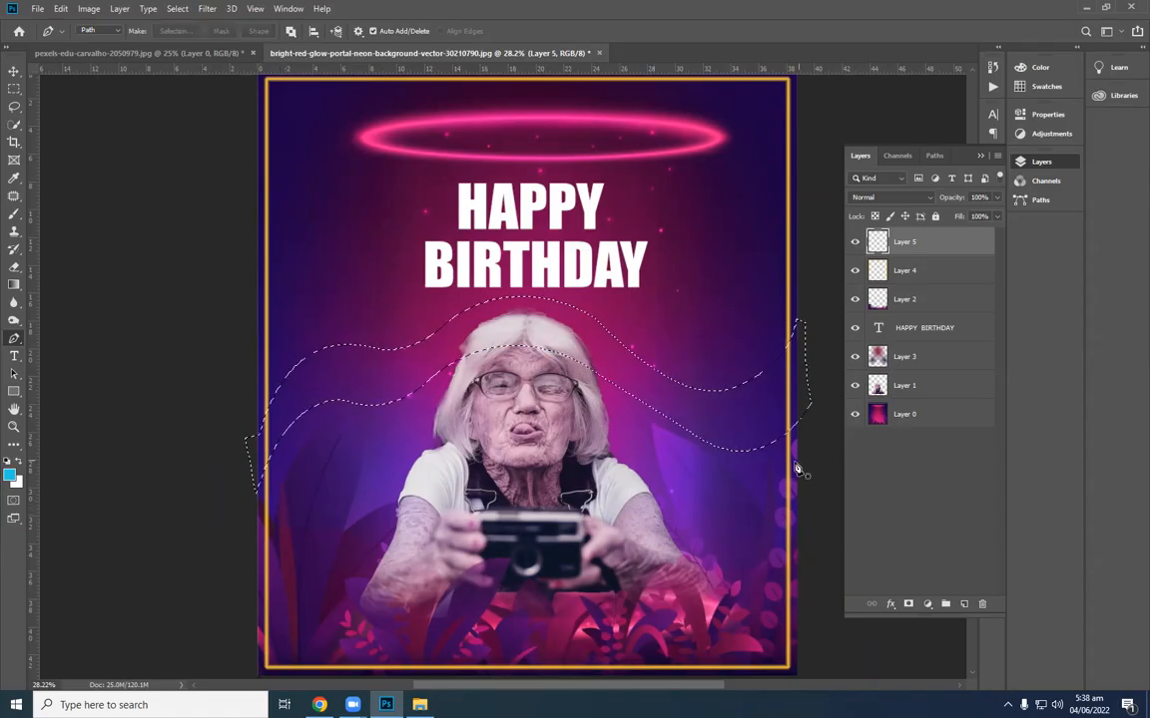
Fill the wave selection on Layer 5 with the yellow foreground colour f8f50d and deselect.
click(872, 244)
click(11, 476)
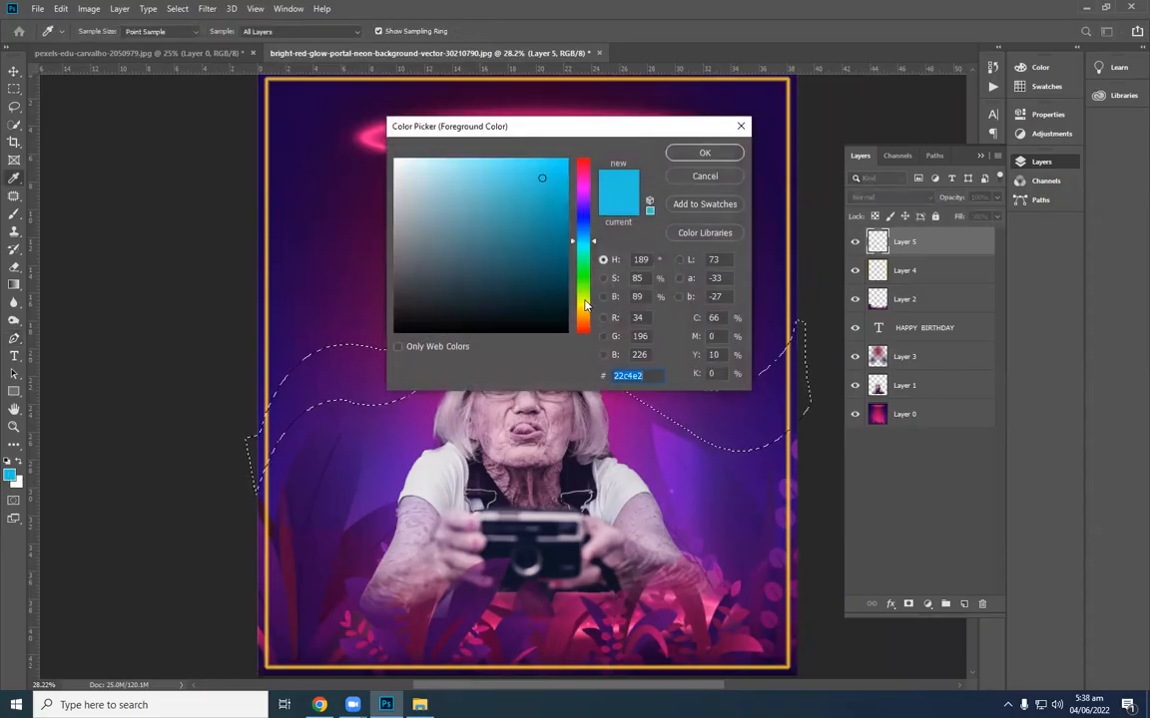
click(585, 300)
click(559, 162)
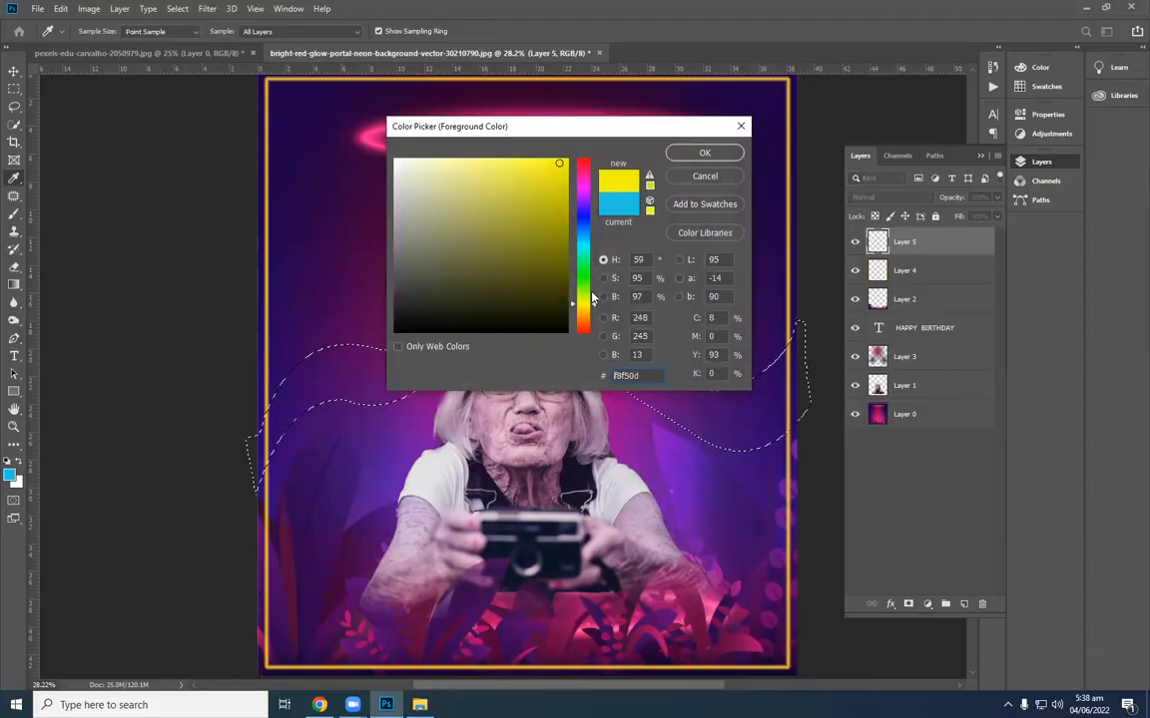
click(705, 153)
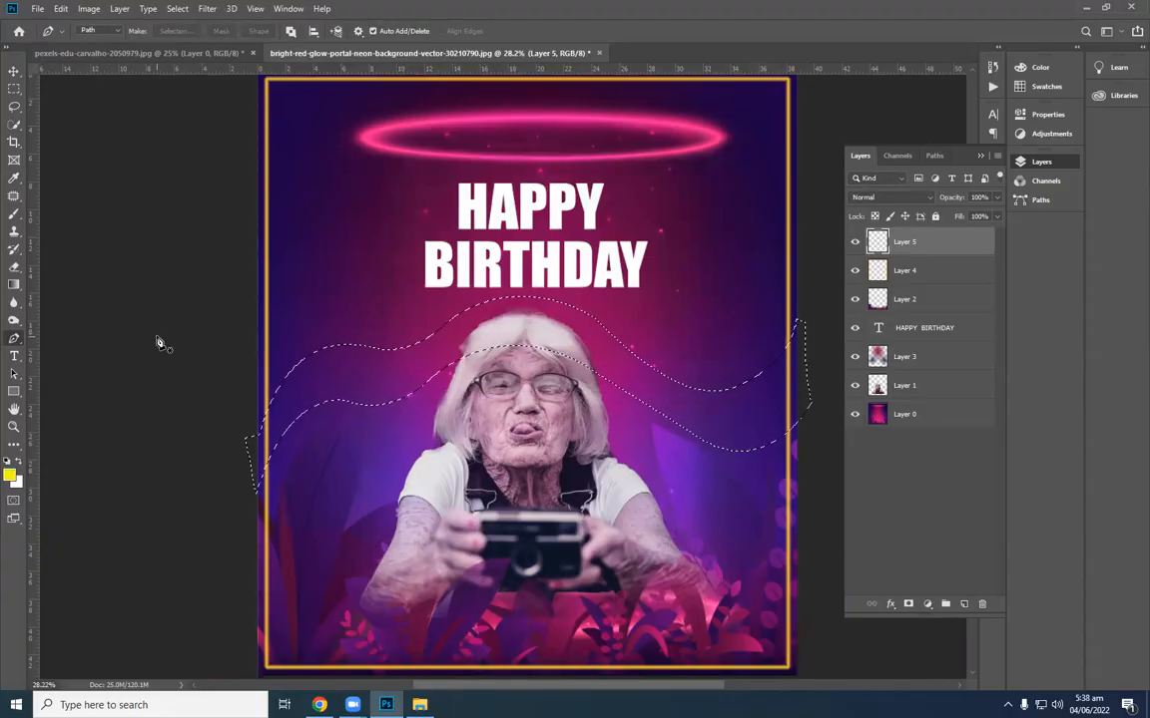
key(alt+BackSpace)
key(m)
key(ctrl+d)
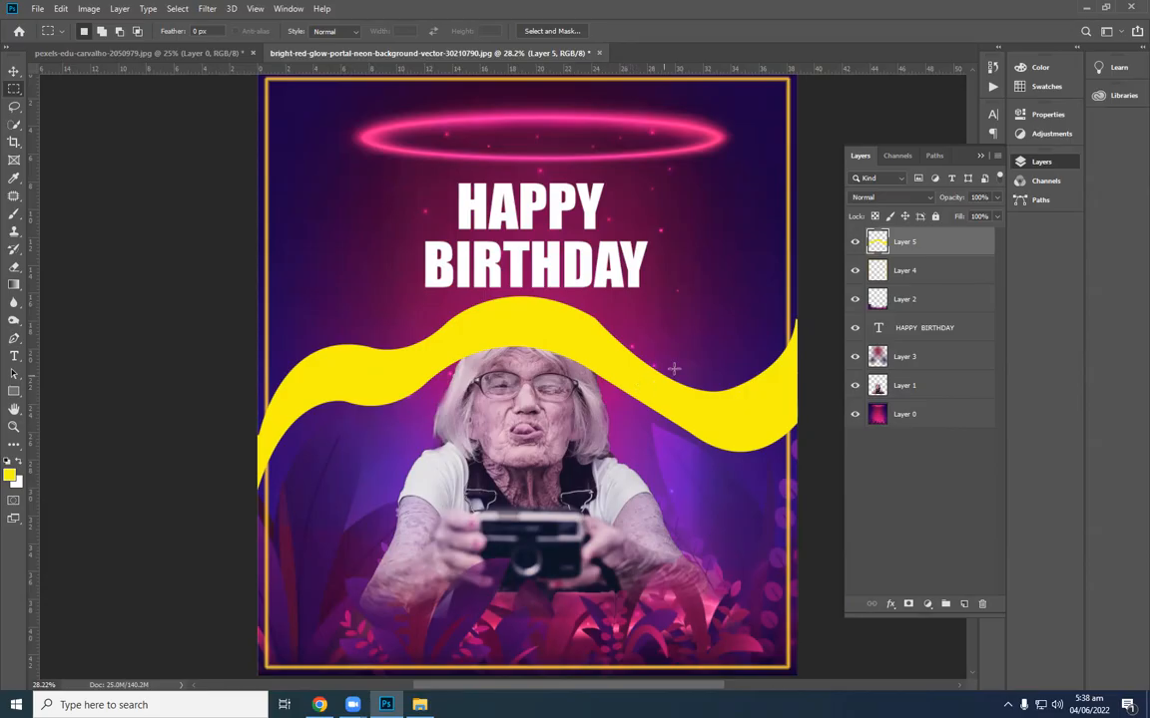
Place the yellow wave layer directly above the background, behind the woman, shift the wave lower, and delete it.
drag(928, 249, 939, 397)
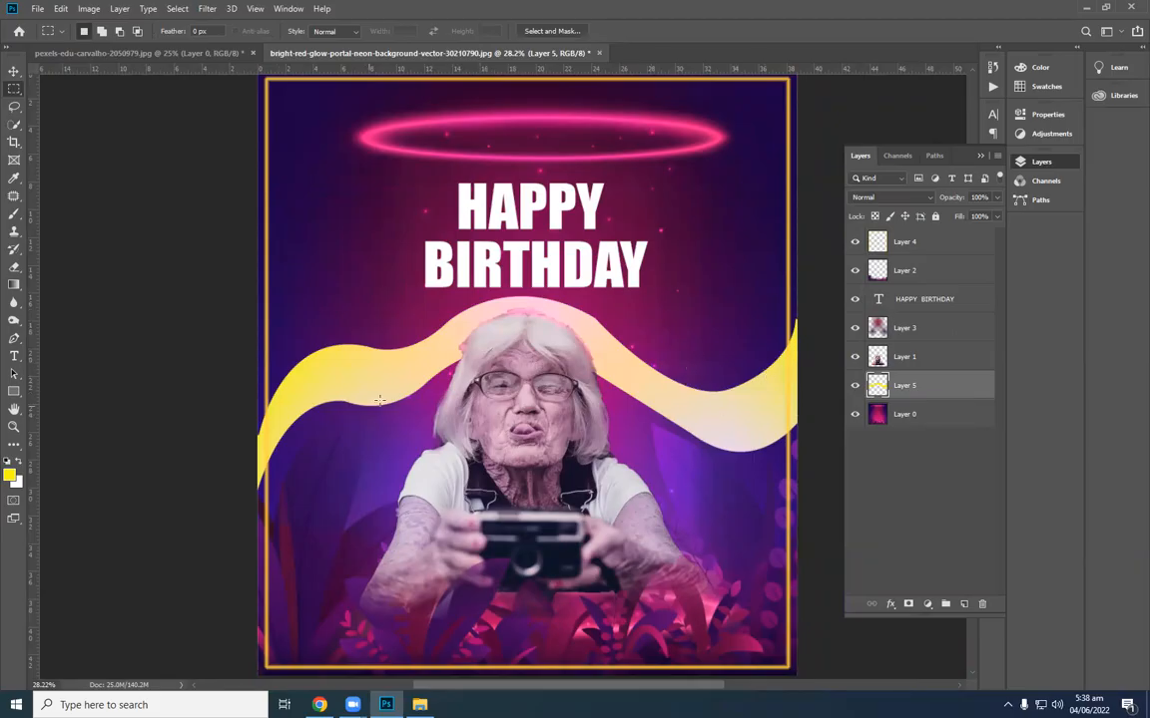
click(14, 71)
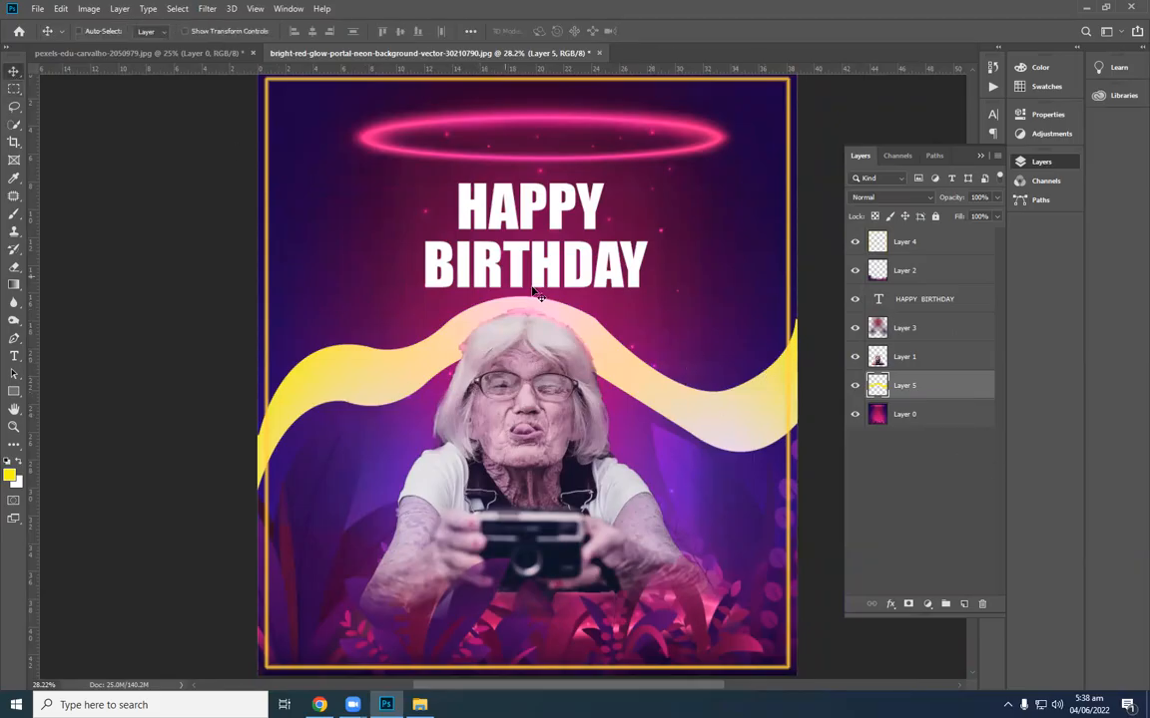
drag(624, 368, 610, 460)
key(Delete)
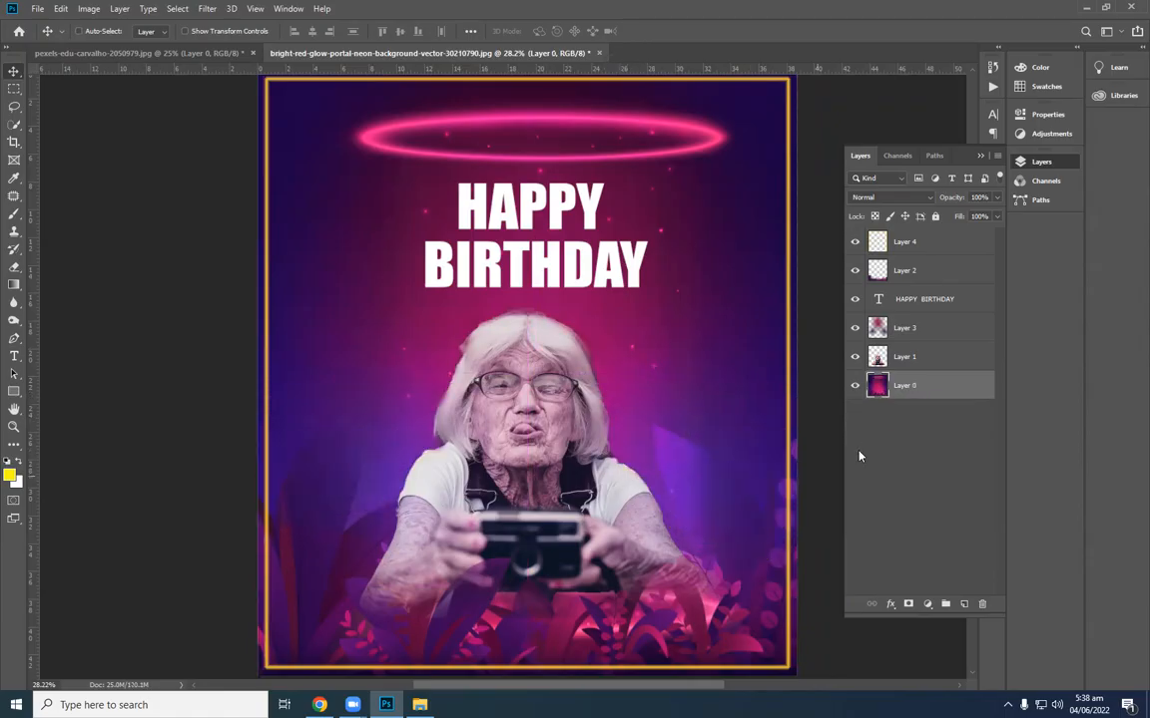
Add white Impact text "109" at 300 pt beside the woman's hair and move it slightly up and inward.
click(918, 304)
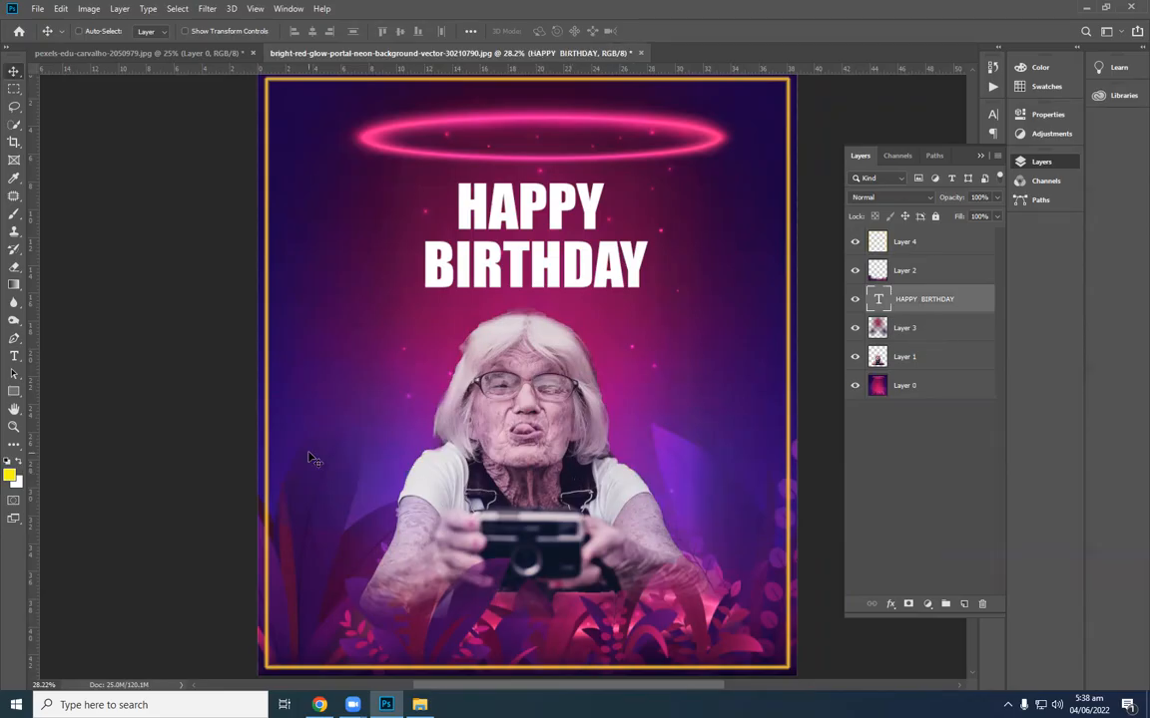
key(t)
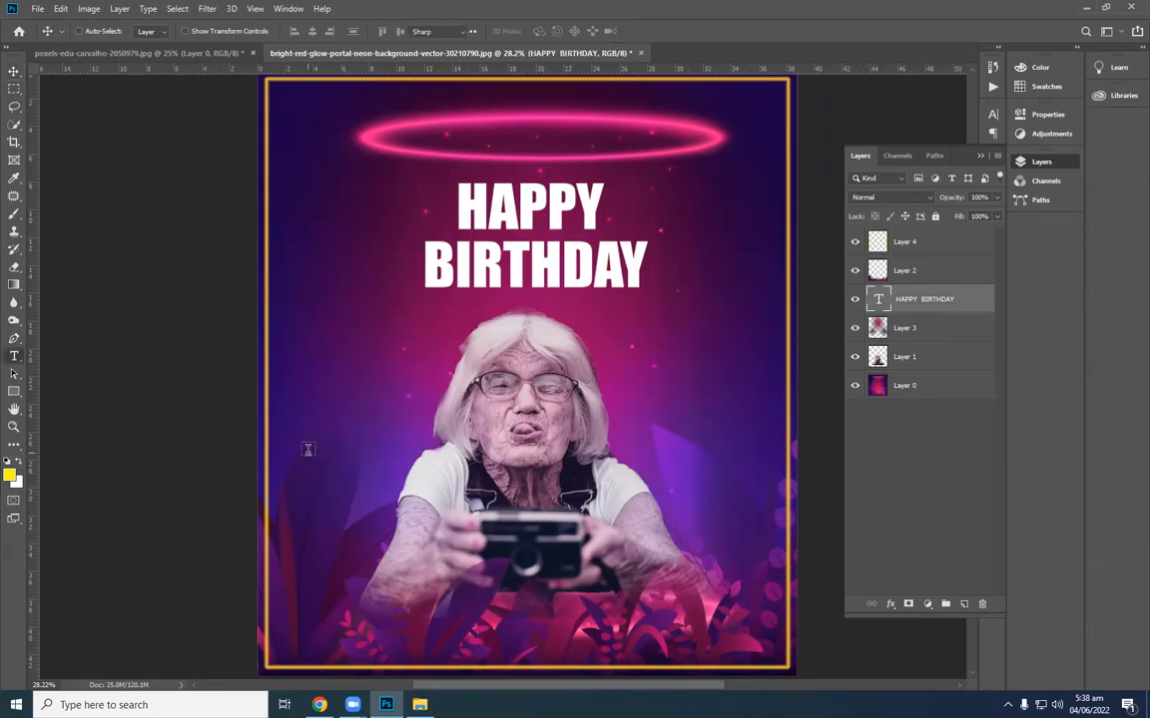
click(320, 382)
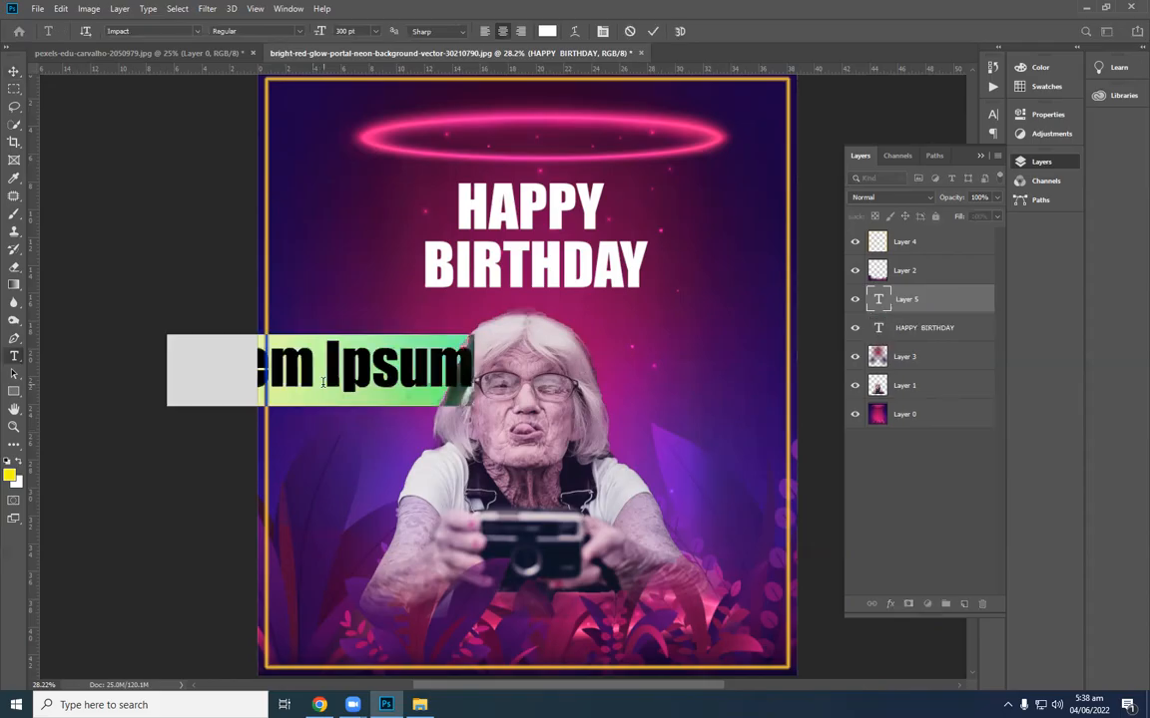
text(109)
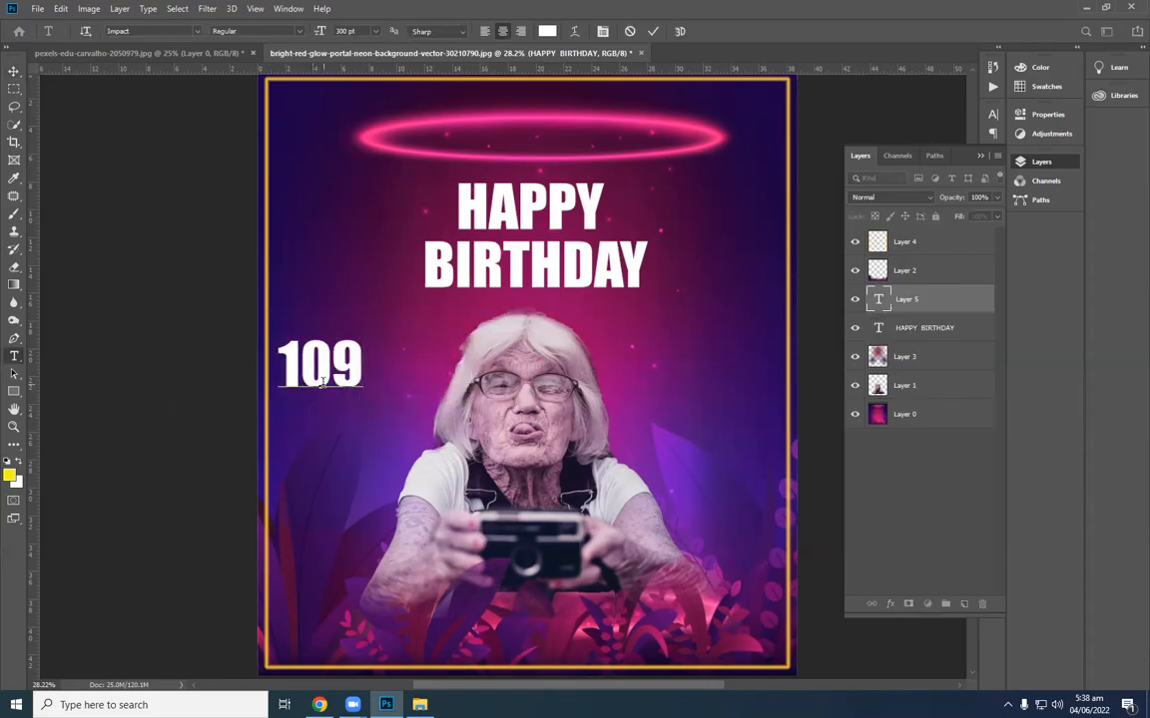
click(15, 72)
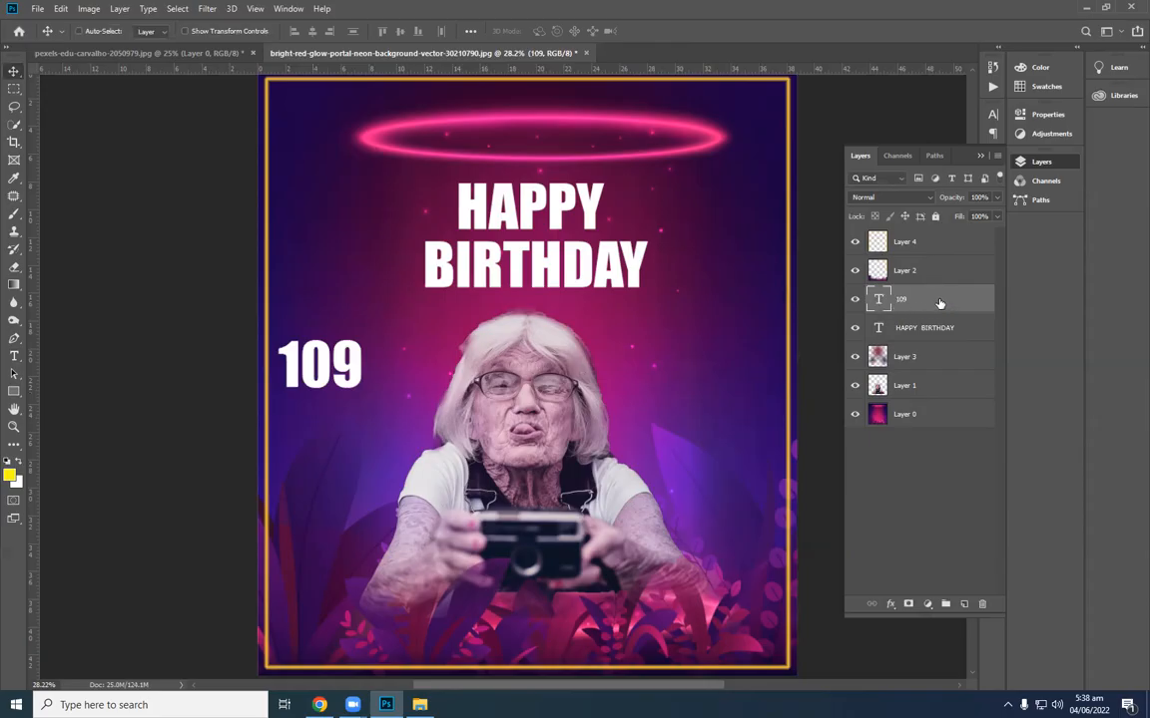
drag(344, 369, 374, 350)
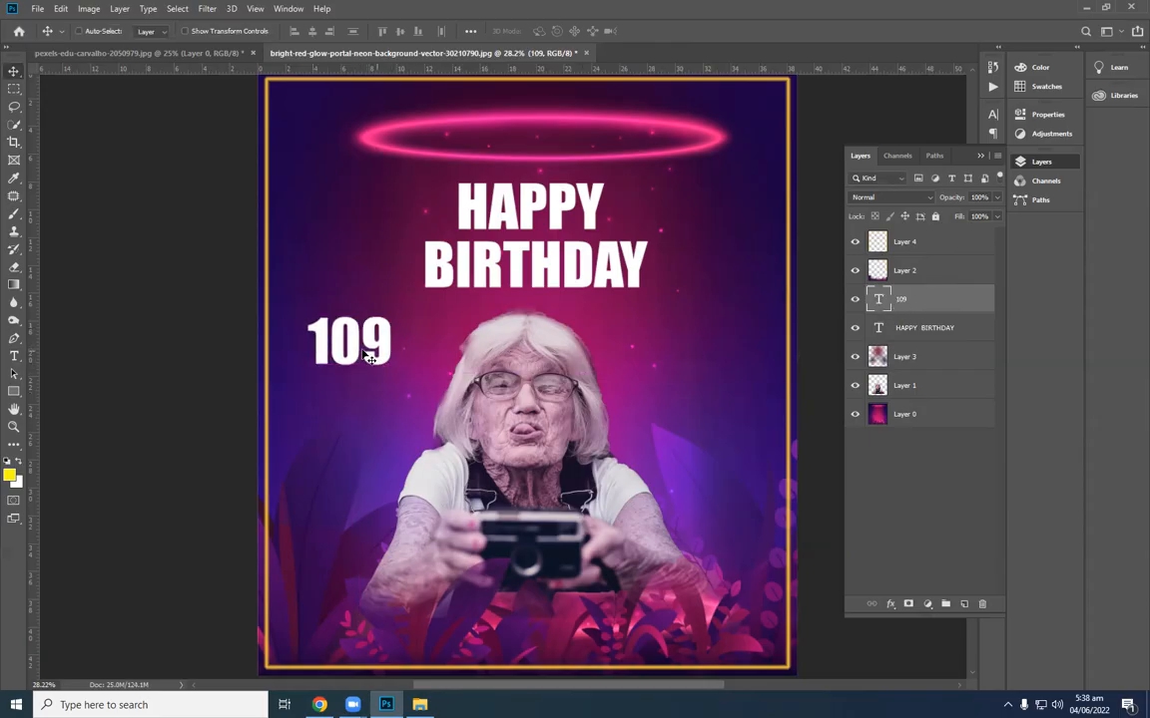
Try replacing the 109 text with "afhaofhaf", and undo the edit.
double_click(373, 349)
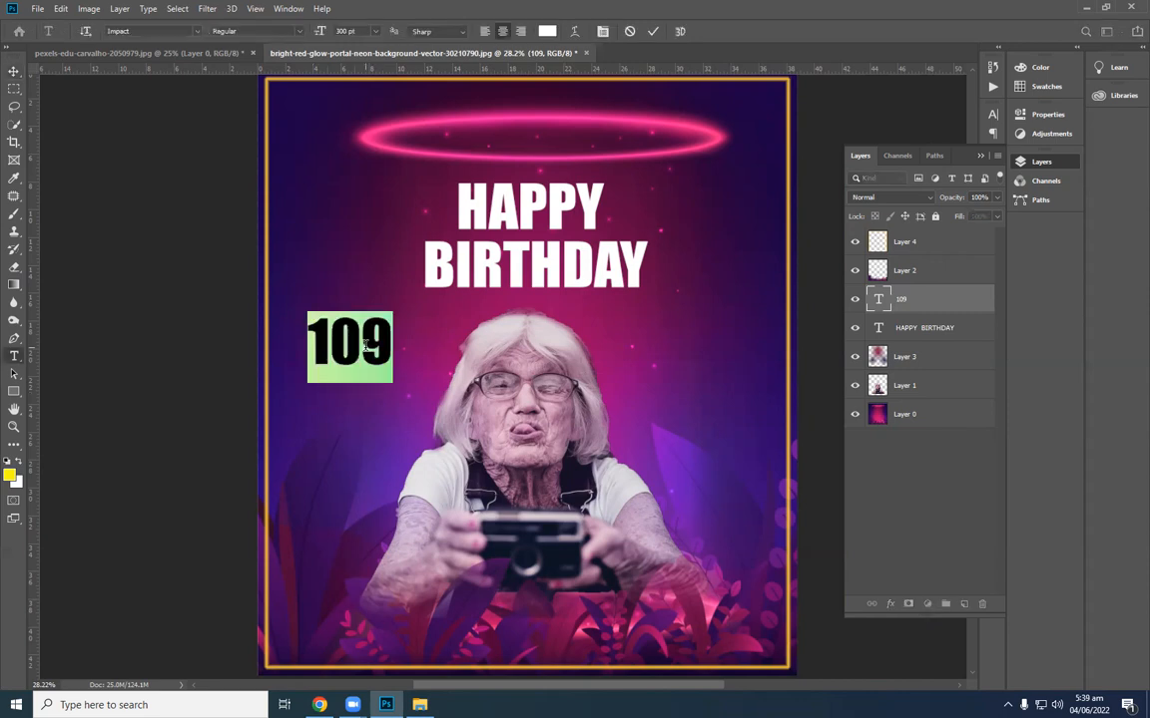
text(afhaofhaf)
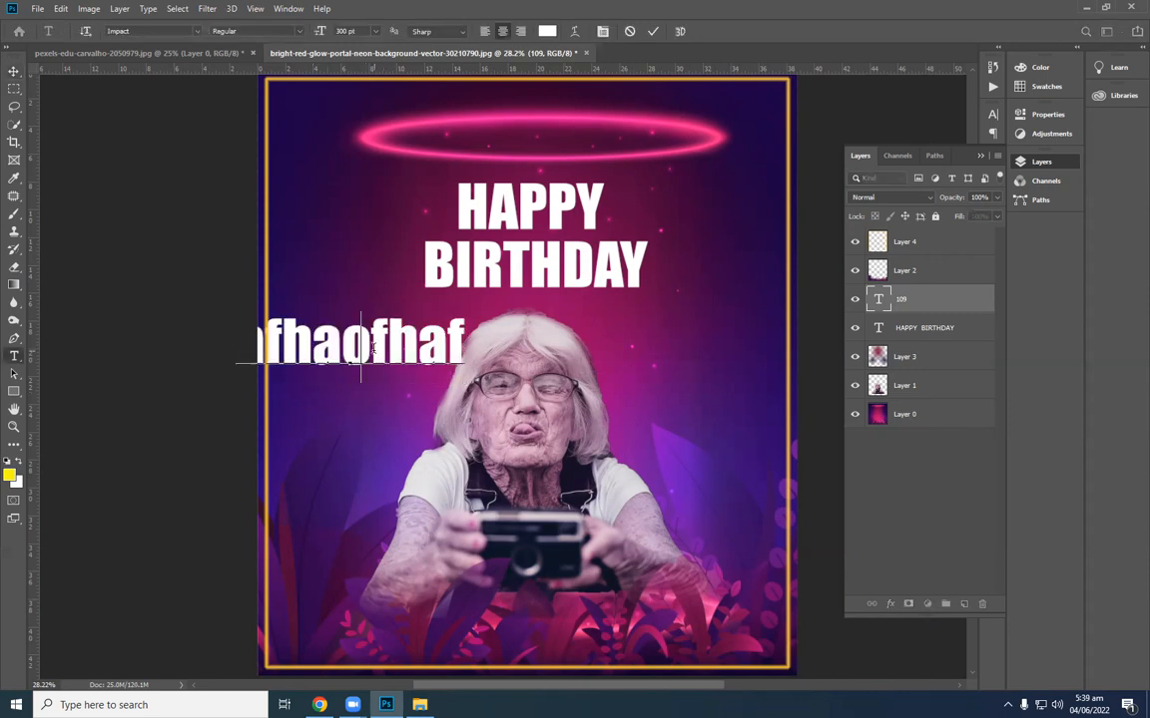
key(ctrl+z)
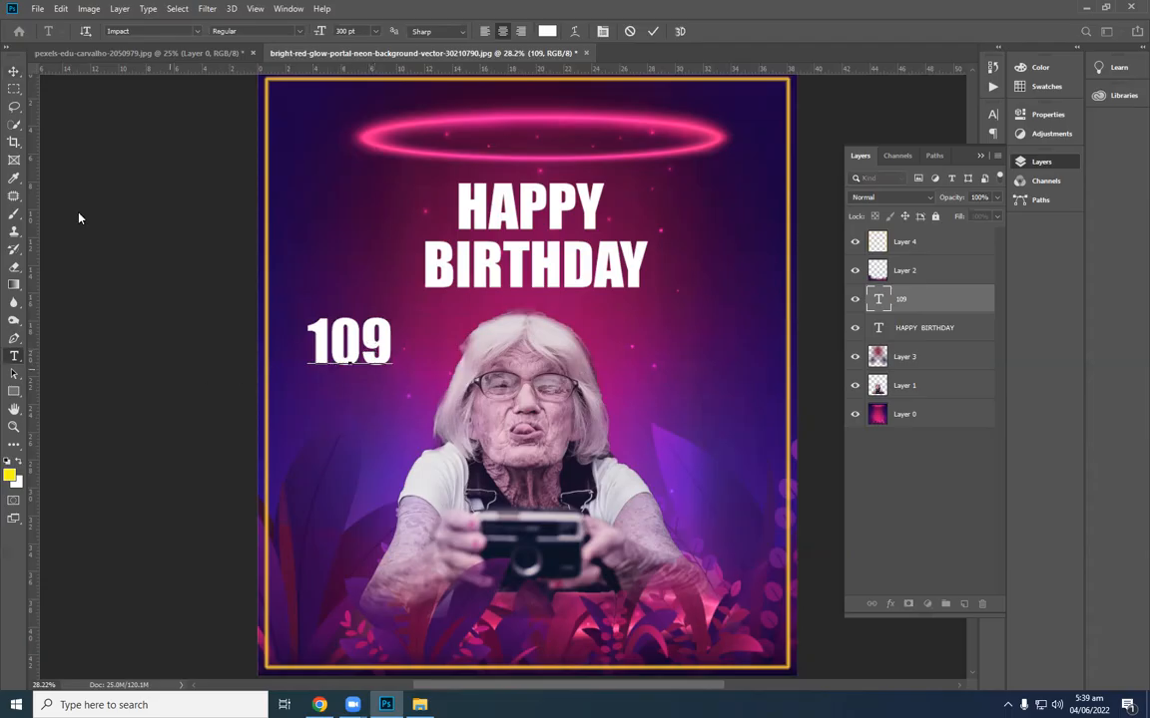
click(15, 72)
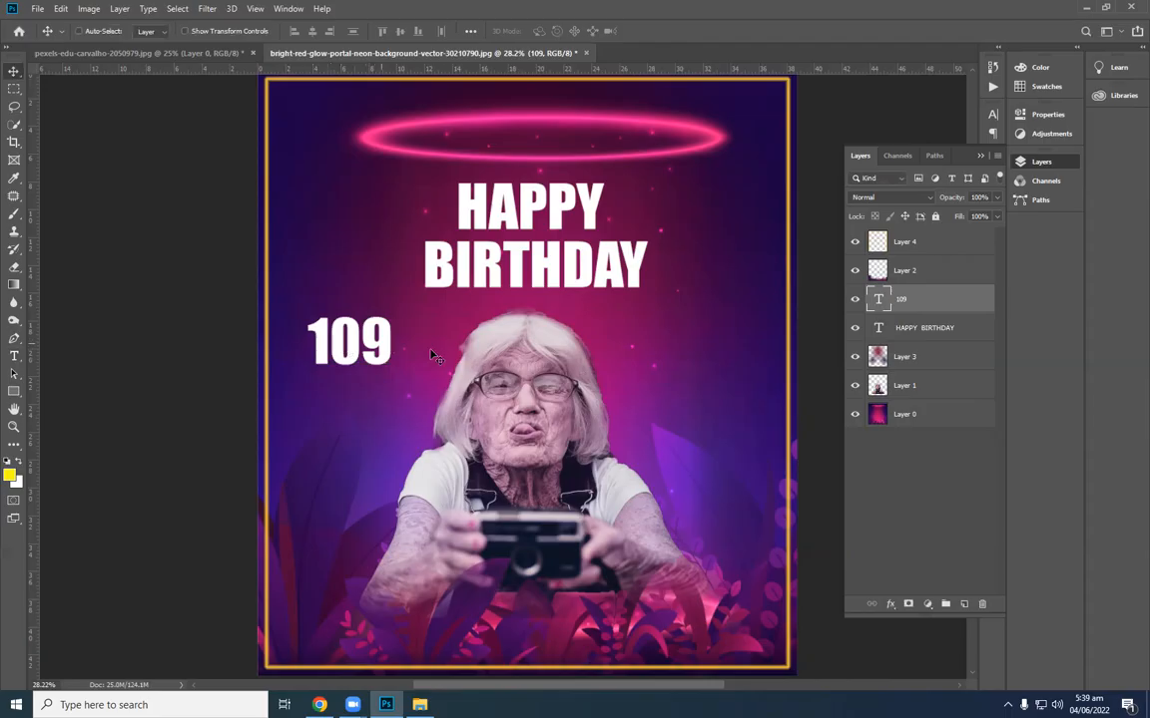
Rasterize the 109 text layer, check it by toggling its visibility, and nudge the number toward the woman's hair.
right_click(949, 309)
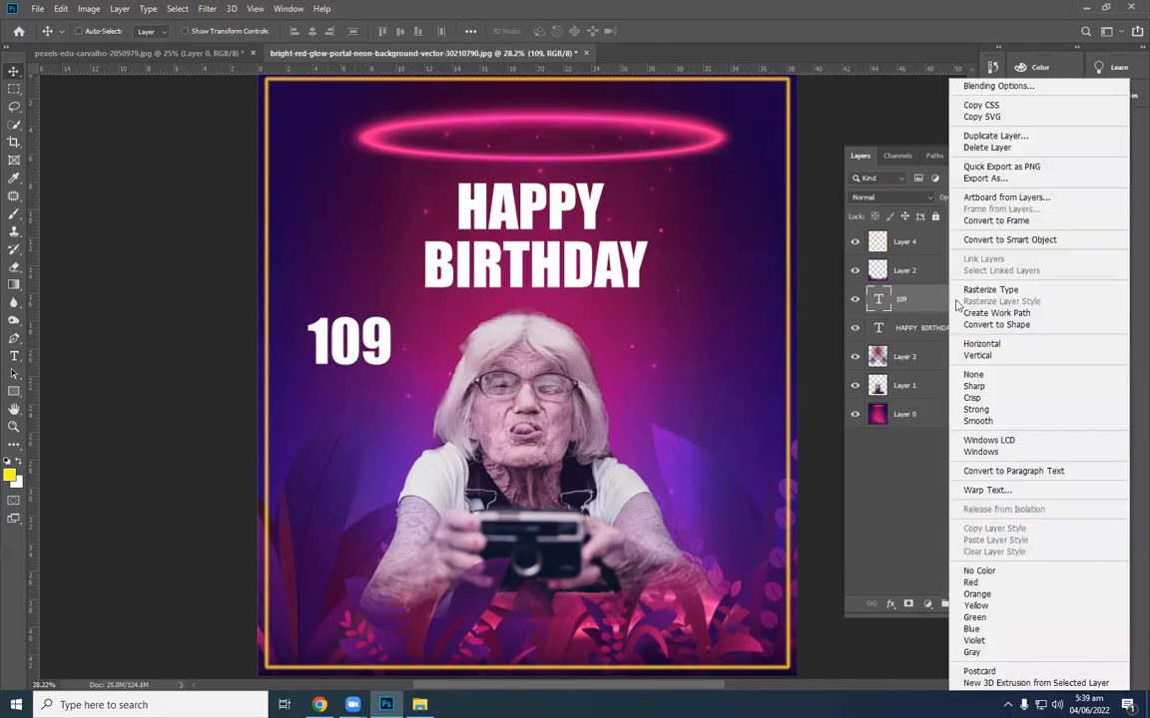
click(985, 290)
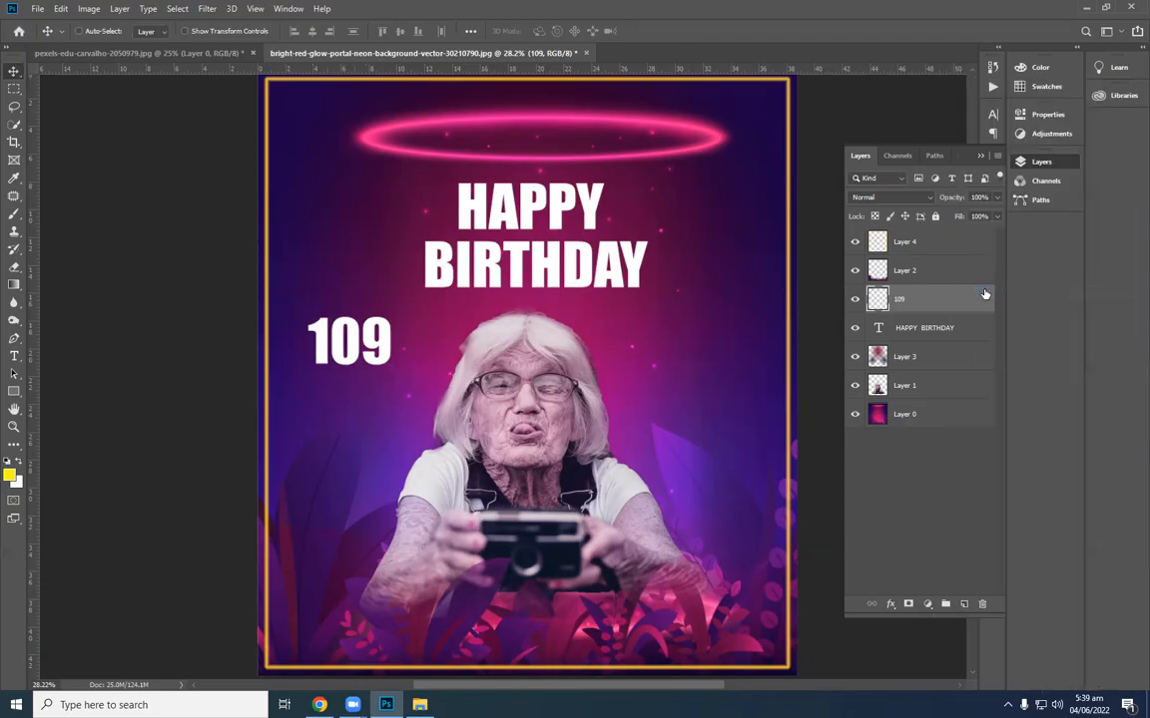
click(854, 298)
click(855, 299)
mouse_move(380, 341)
mouse_down()
mouse_move(436, 344)
mouse_move(402, 340)
mouse_up()
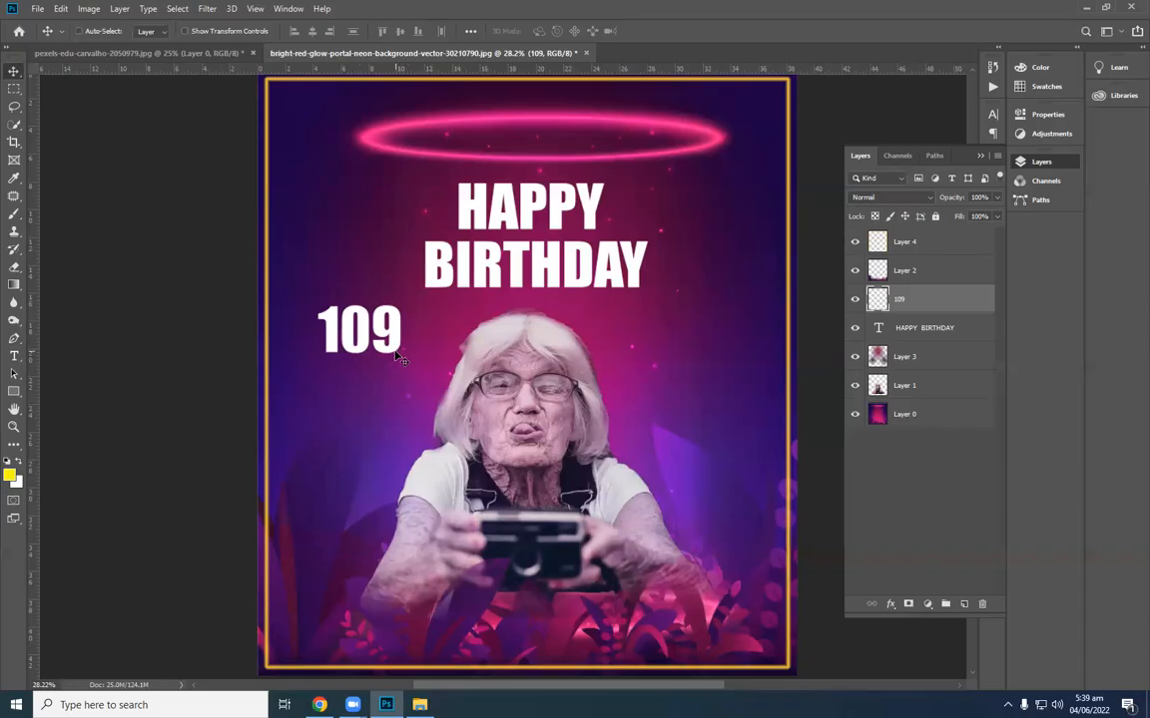
Enlarge the rasterized 109 to about 390% and position it over the woman.
key(ctrl)
key(ctrl+t)
drag(400, 354, 636, 488)
drag(591, 416, 632, 382)
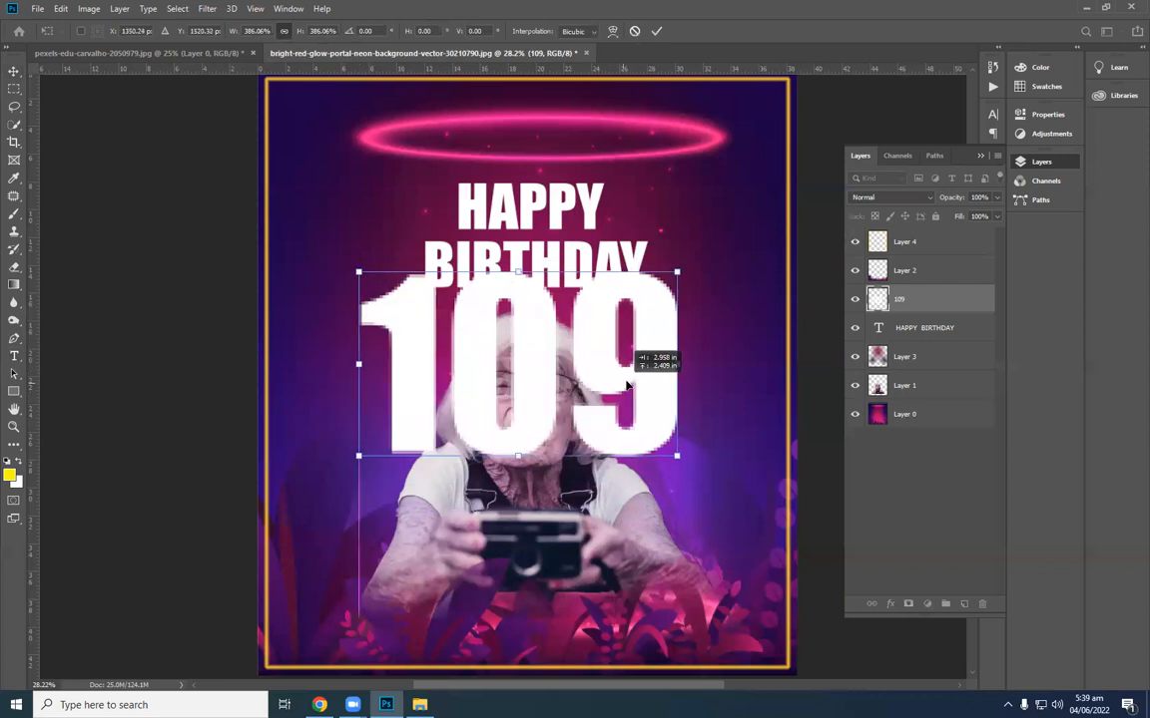
mouse_move(681, 457)
mouse_down()
mouse_move(718, 480)
mouse_move(687, 461)
mouse_up()
drag(621, 415, 627, 432)
key(Return)
Move the 109 layer behind the woman, shrink the number, and place it in the empty area right of her face.
drag(936, 300, 941, 389)
drag(680, 379, 753, 304)
key(ctrl+t)
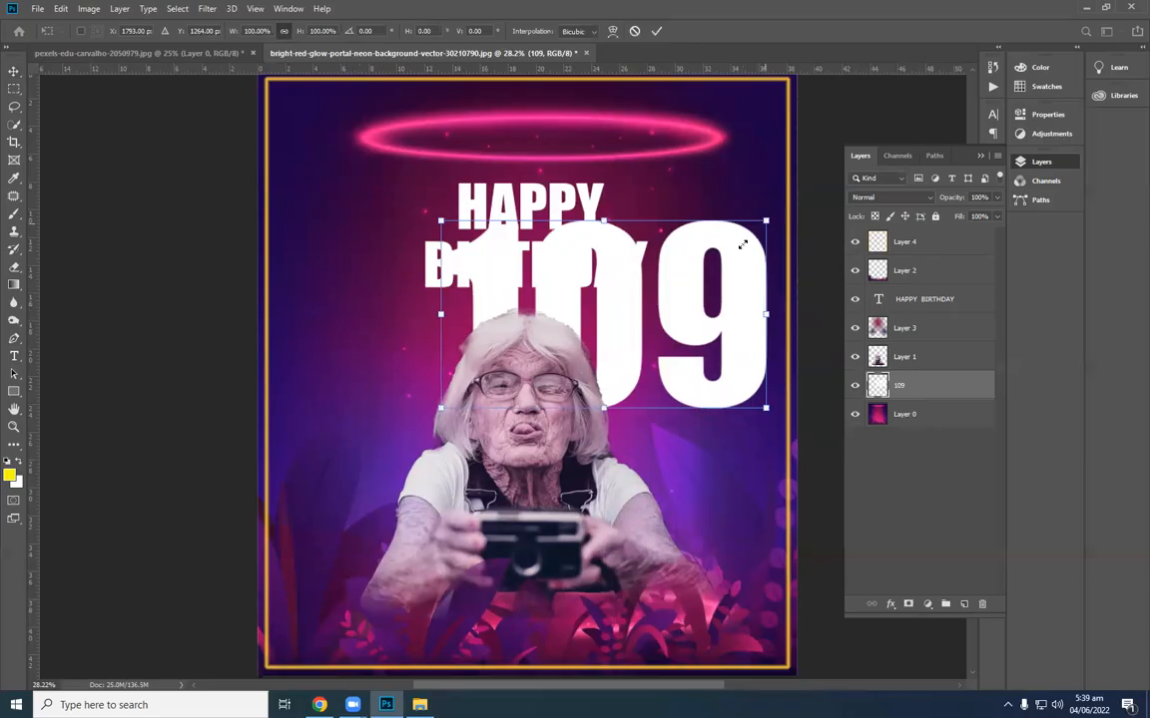
drag(764, 222, 641, 293)
drag(621, 345, 720, 390)
drag(687, 402, 731, 412)
key(Return)
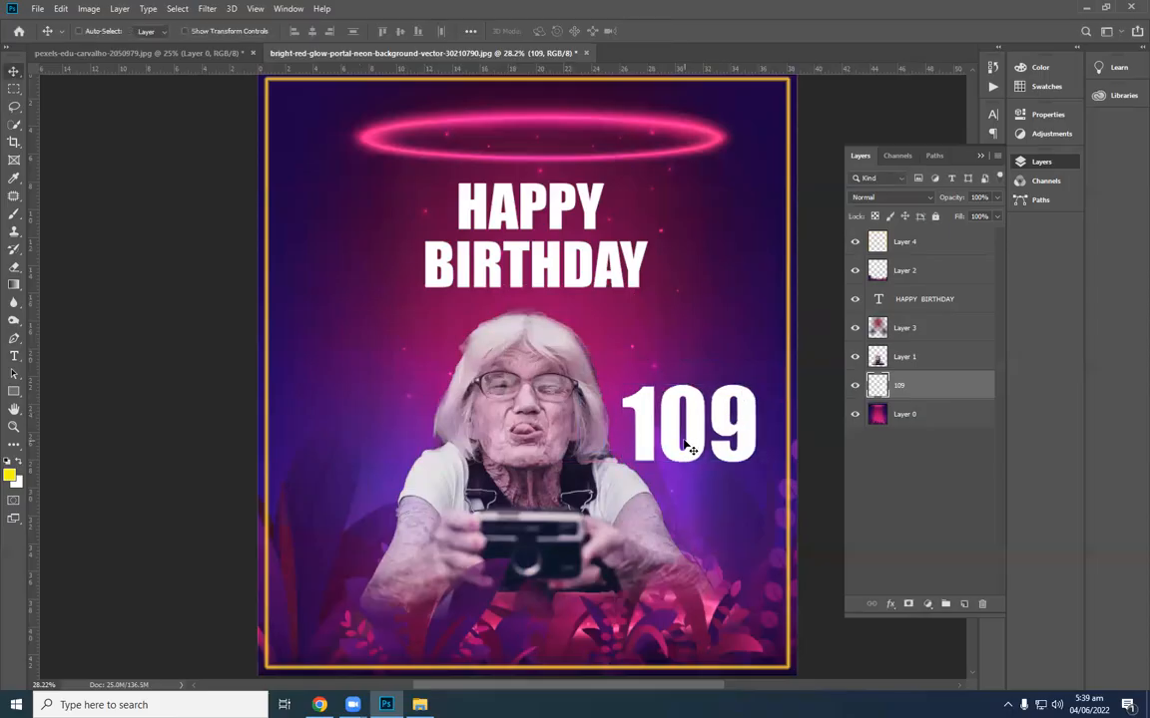
drag(689, 449, 682, 409)
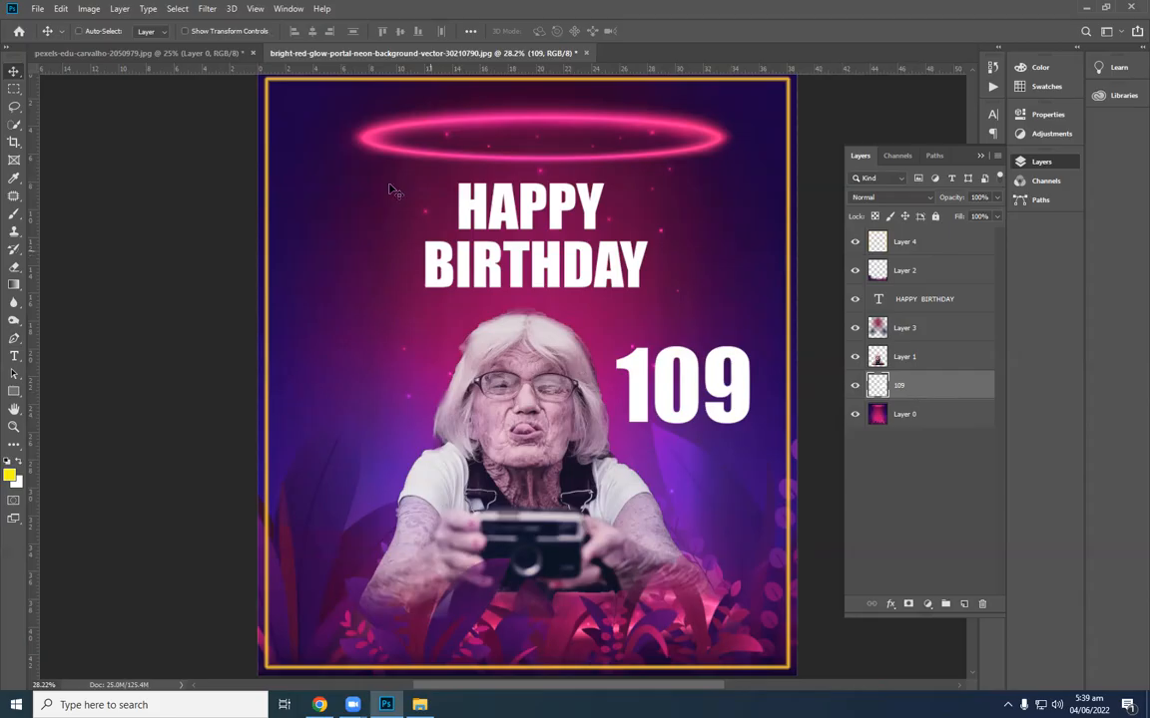
Check the 109 layer by toggling its visibility, and hide the woman's layer and the HAPPY BIRTHDAY text.
click(206, 52)
click(276, 52)
click(855, 386)
click(855, 387)
click(855, 387)
click(855, 388)
click(854, 356)
click(854, 299)
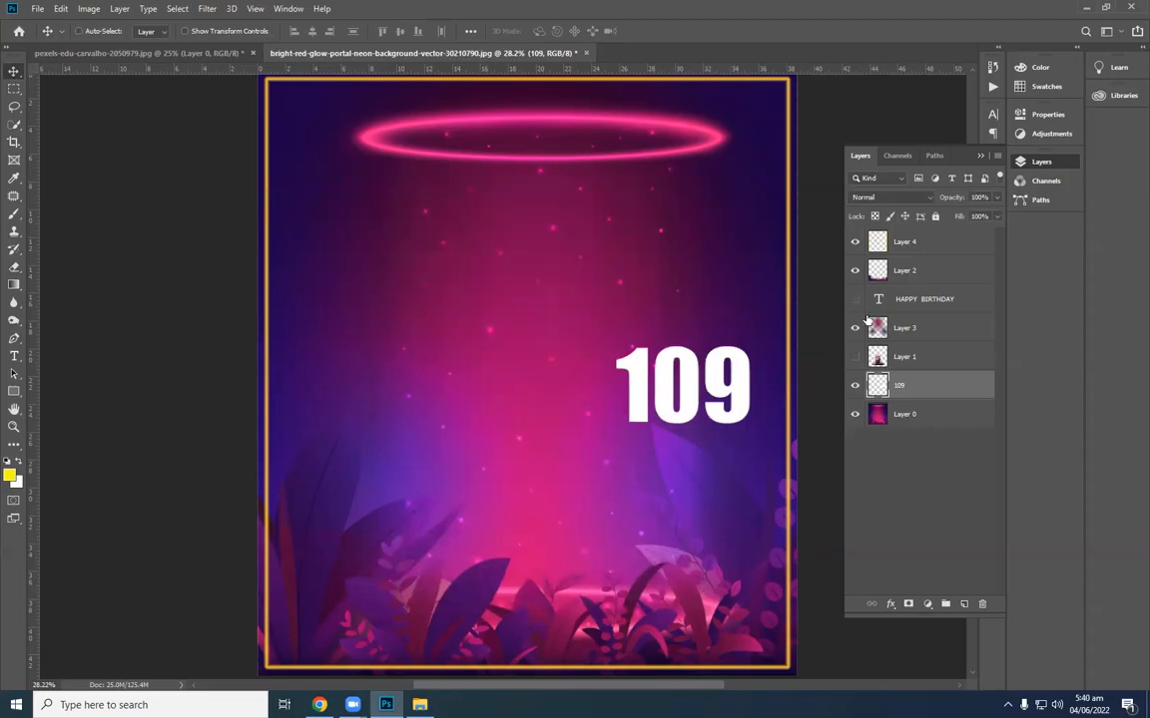
Scale the 109 to about 150% and center it horizontally in the poster's upper half.
drag(667, 349, 500, 283)
key(ctrl+t)
drag(583, 358, 558, 337)
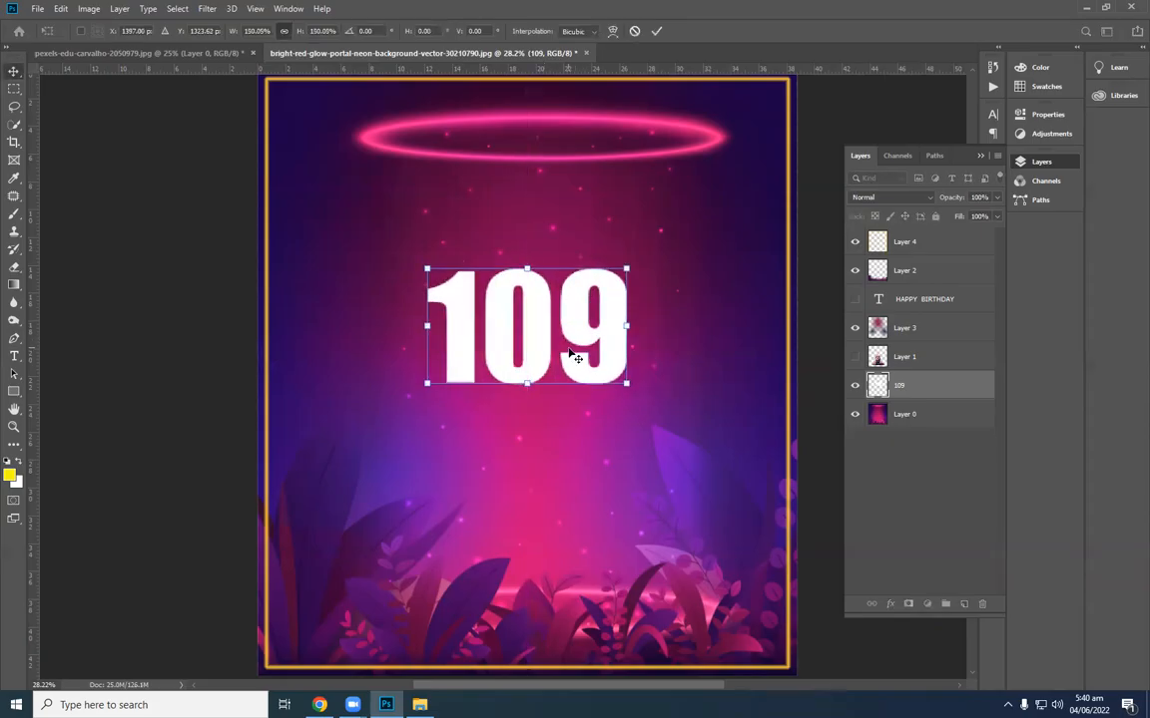
key(Return)
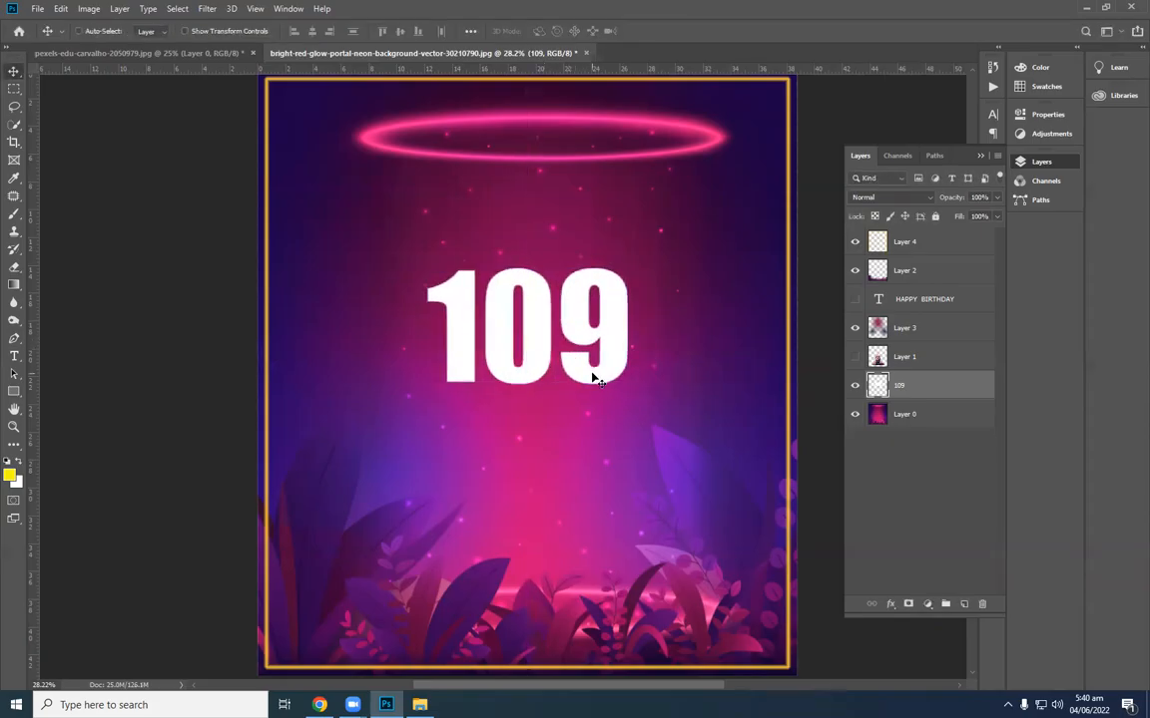
Show the HAPPY BIRTHDAY text again, scale it down slightly, and center it above the 109.
click(857, 299)
click(898, 299)
key(ctrl+t)
drag(648, 283, 606, 282)
key(Return)
drag(514, 229, 534, 230)
Move the 109 straight down to leave a gap beneath the HAPPY BIRTHDAY title.
right_click(579, 311)
click(599, 319)
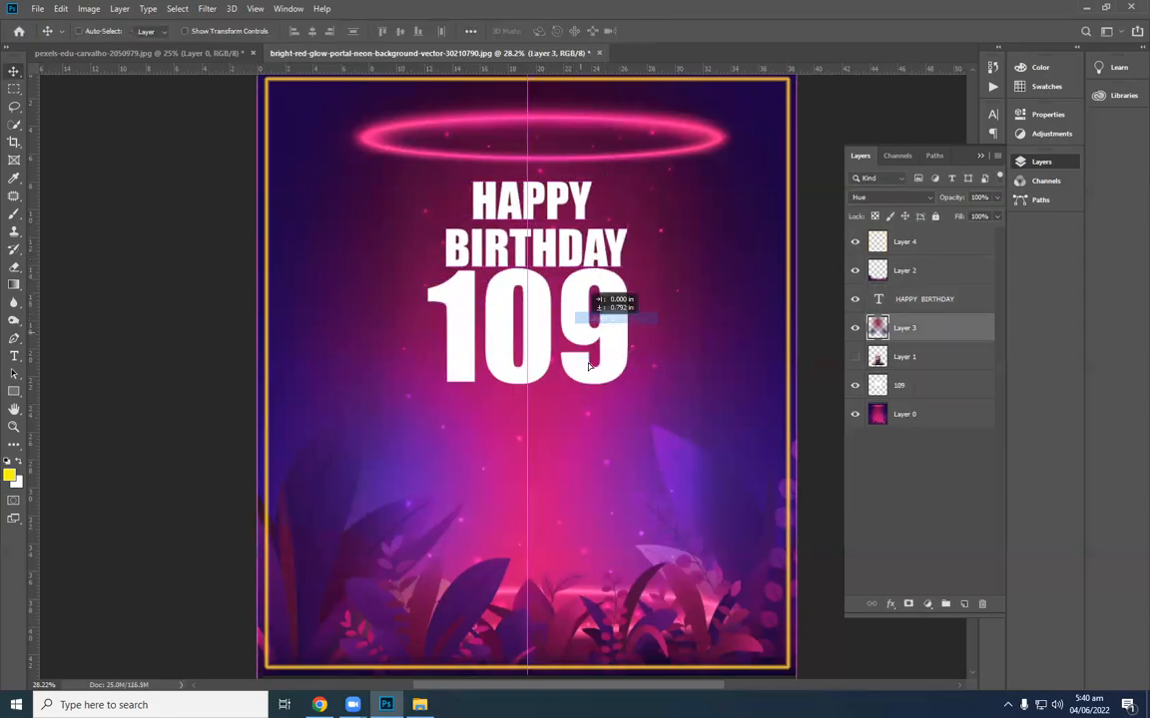
click(916, 385)
drag(632, 317, 632, 372)
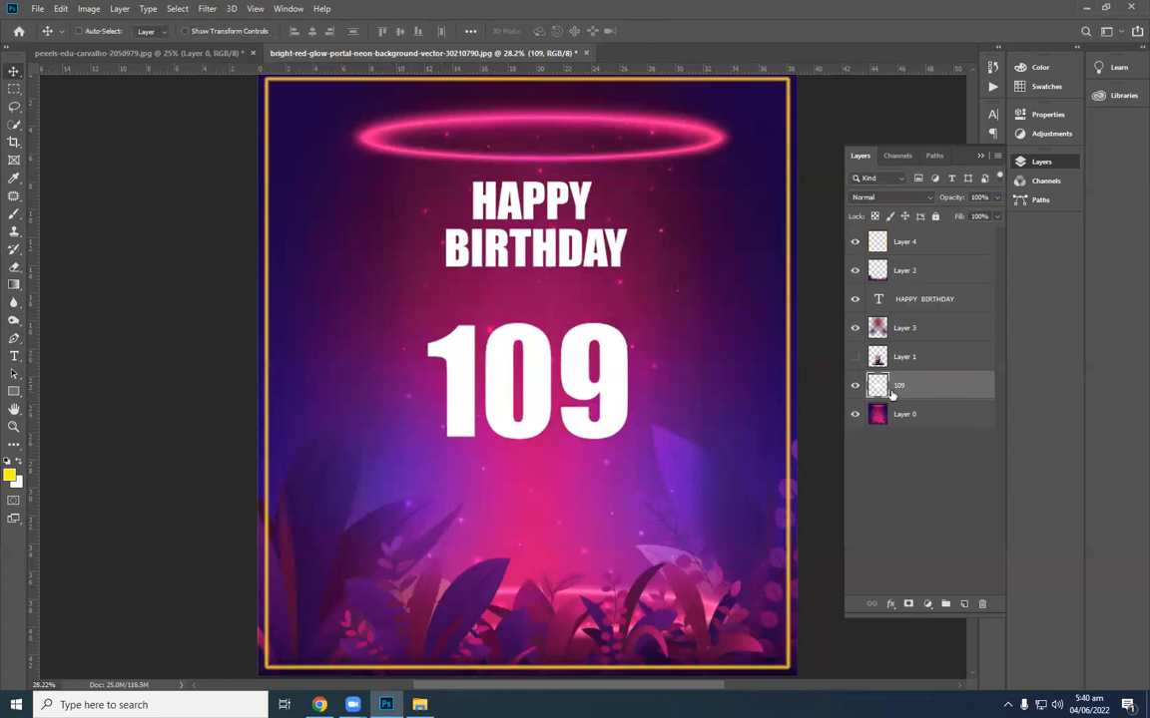
Open the layer style settings of the 109 layer and move the dialog clear of the number.
double_click(967, 389)
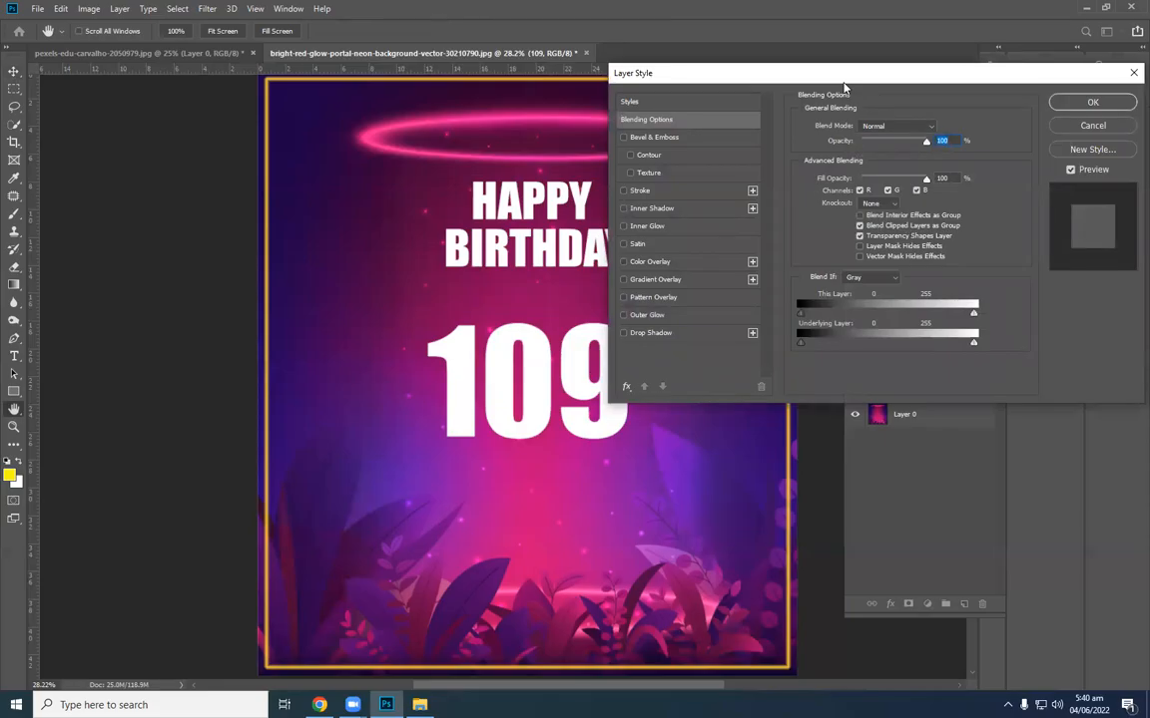
drag(842, 83, 860, 197)
drag(757, 178, 786, 178)
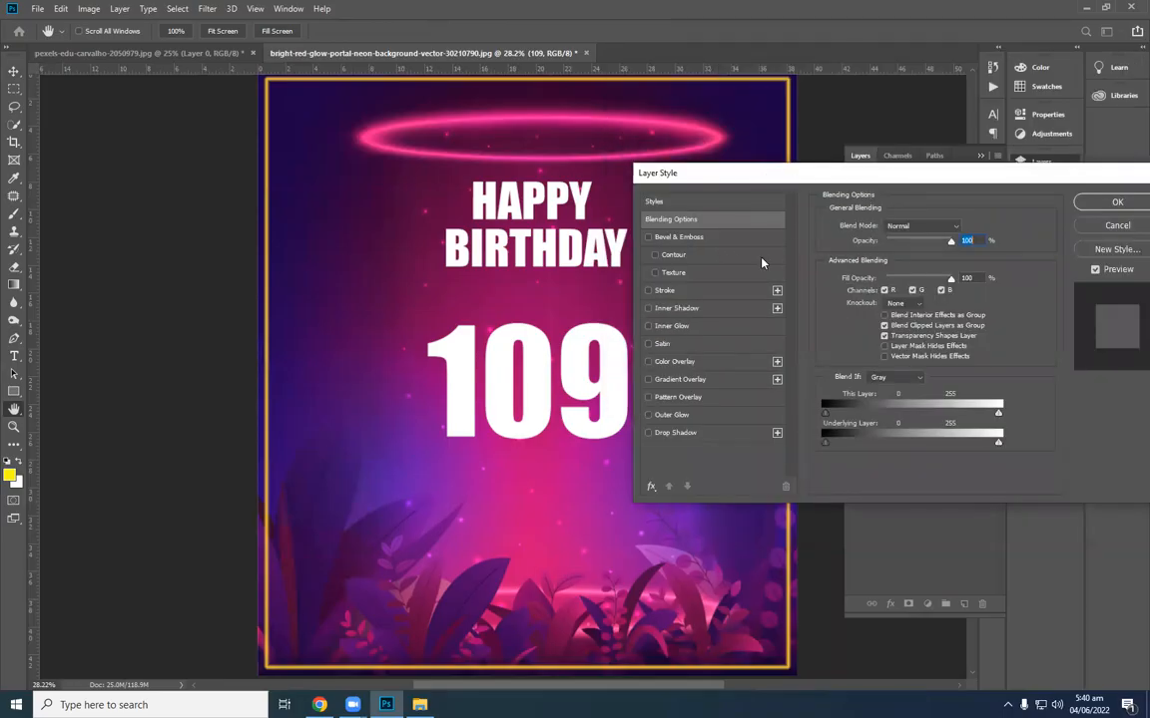
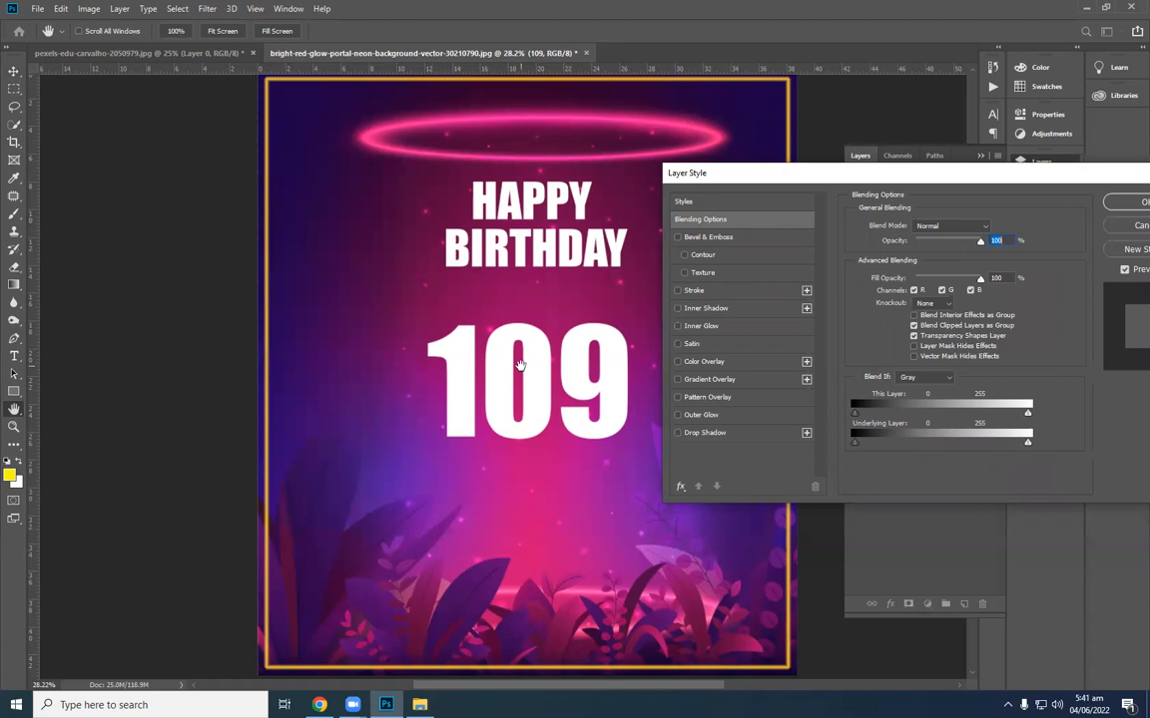
click(502, 70)
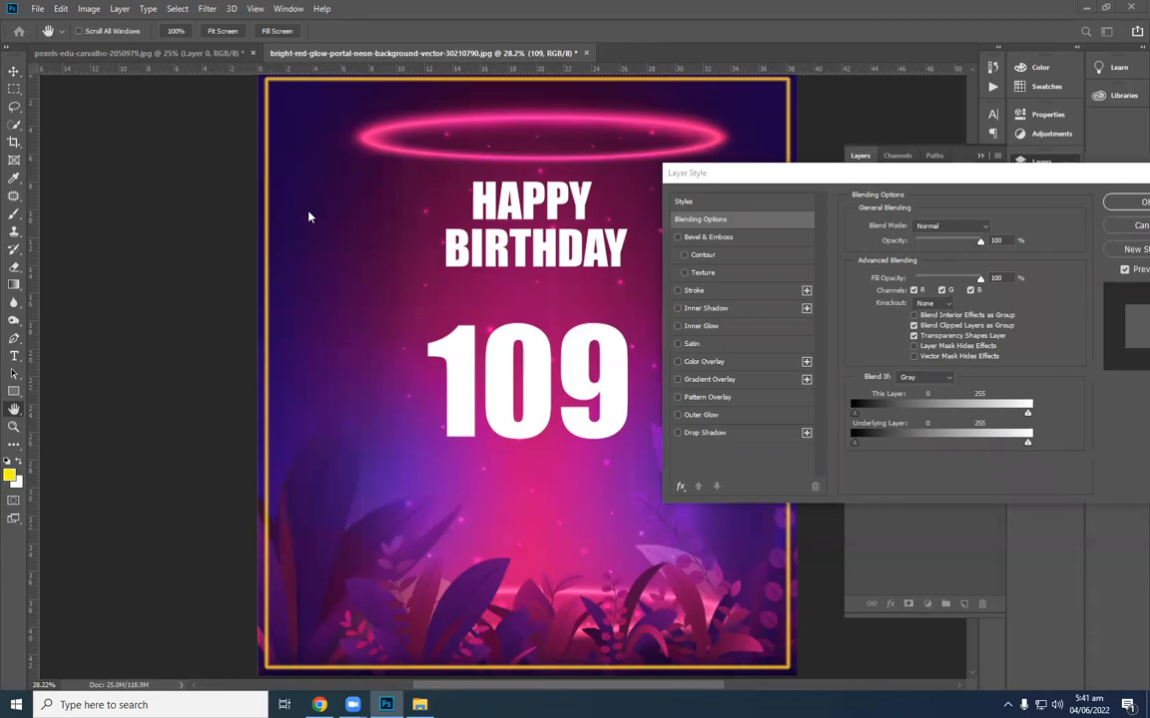
click(764, 179)
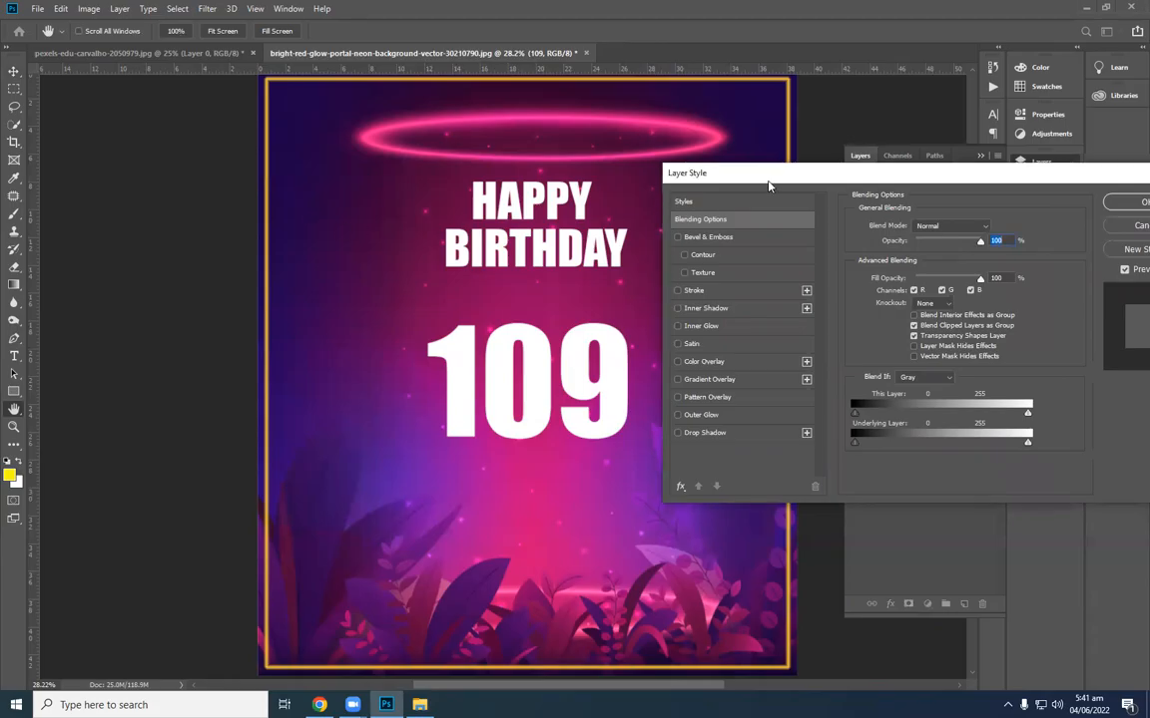
Enable Bevel & Emboss on the 109 and compare the number with and without the effect.
click(680, 238)
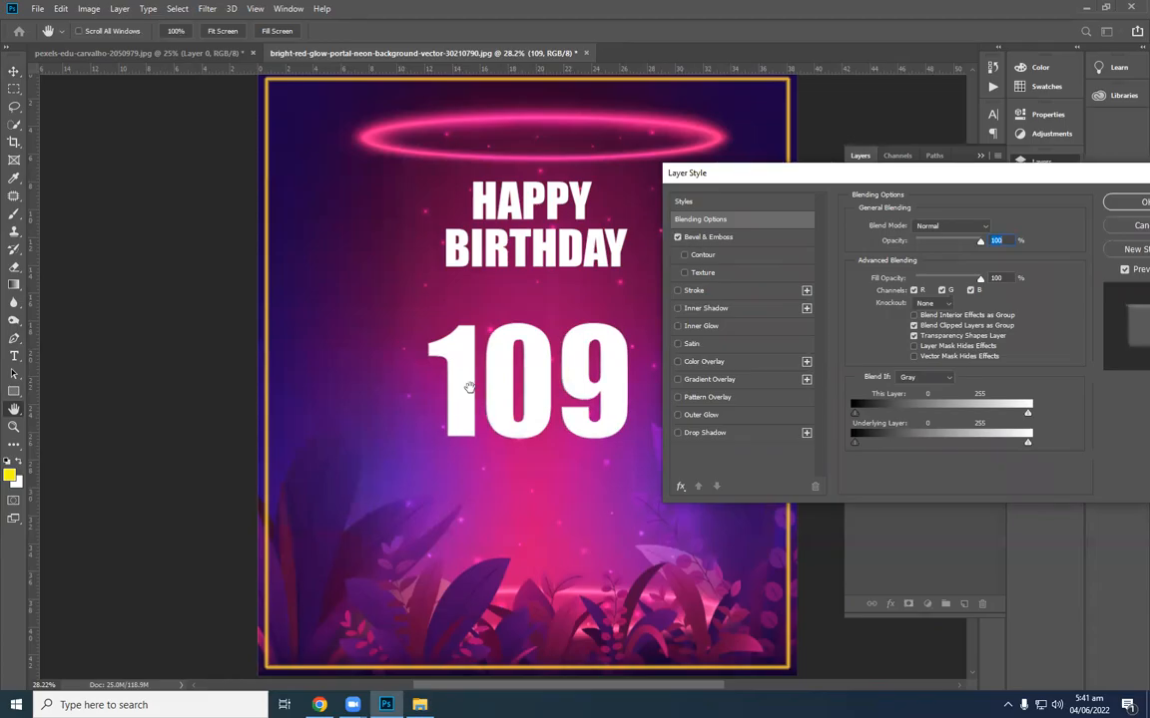
scroll(454, 367, up, 3)
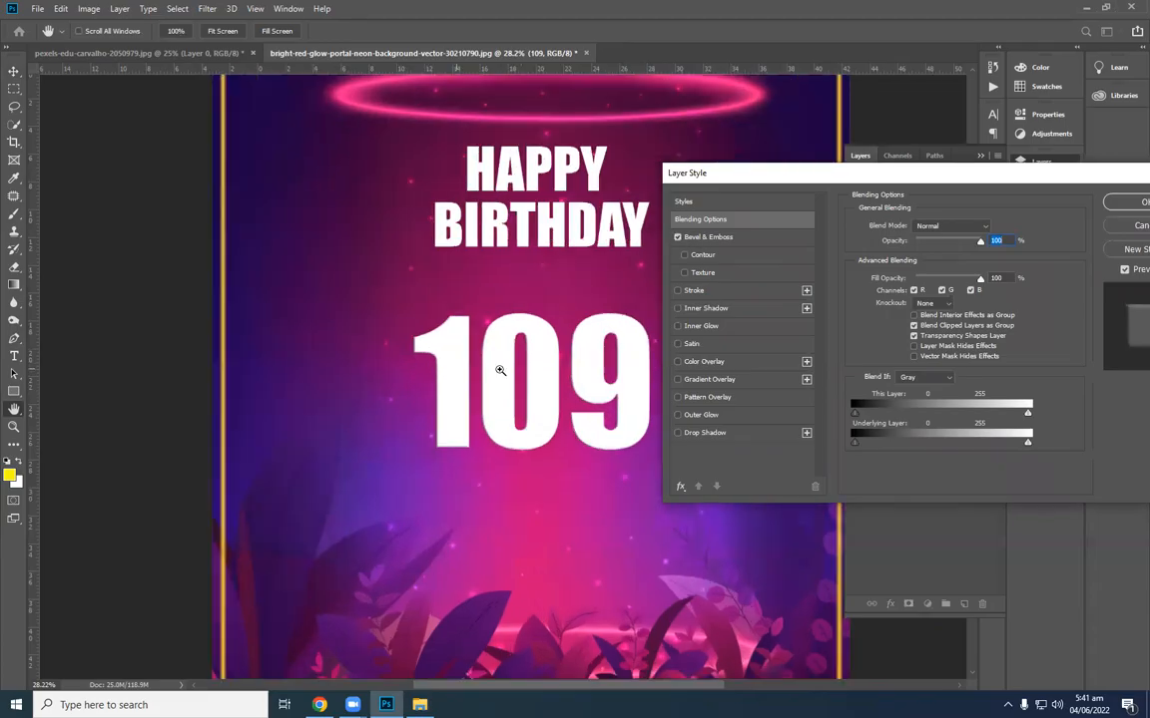
drag(452, 357, 315, 356)
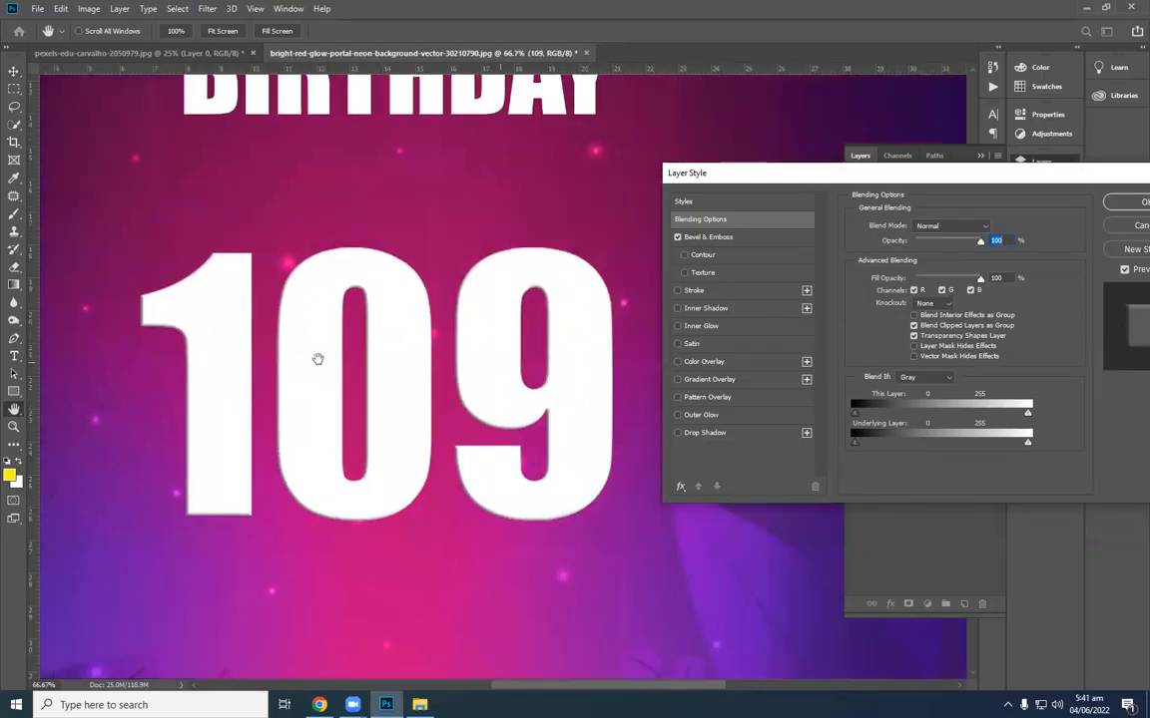
click(677, 237)
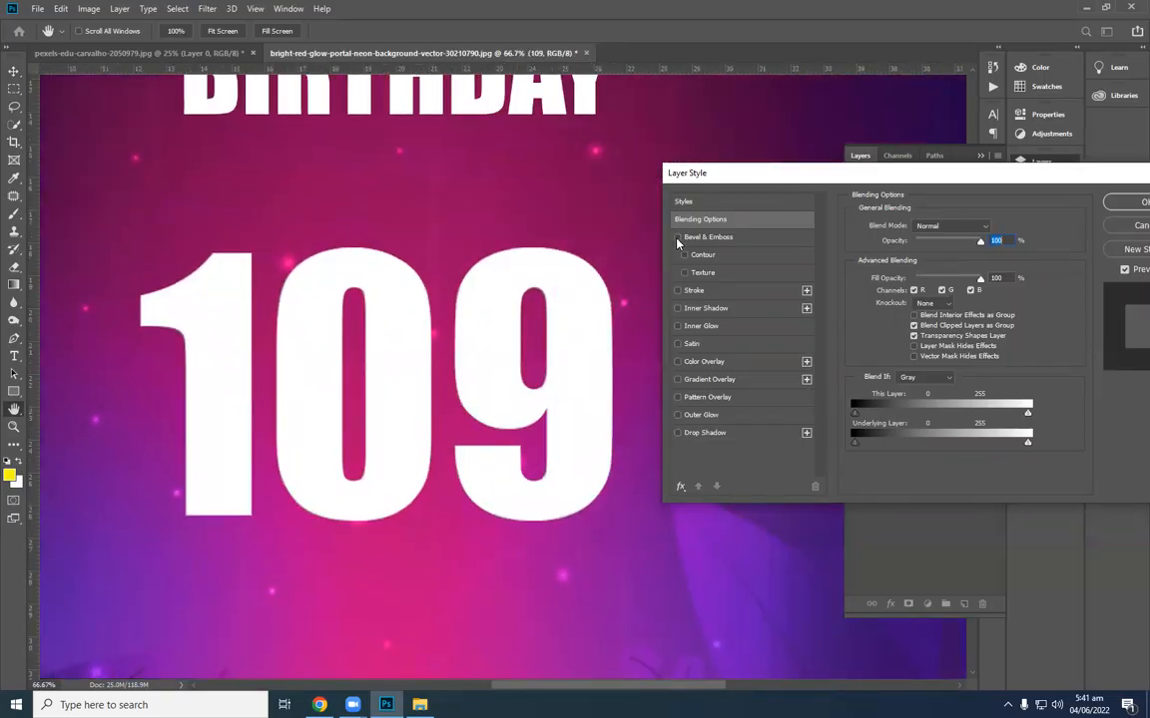
click(678, 237)
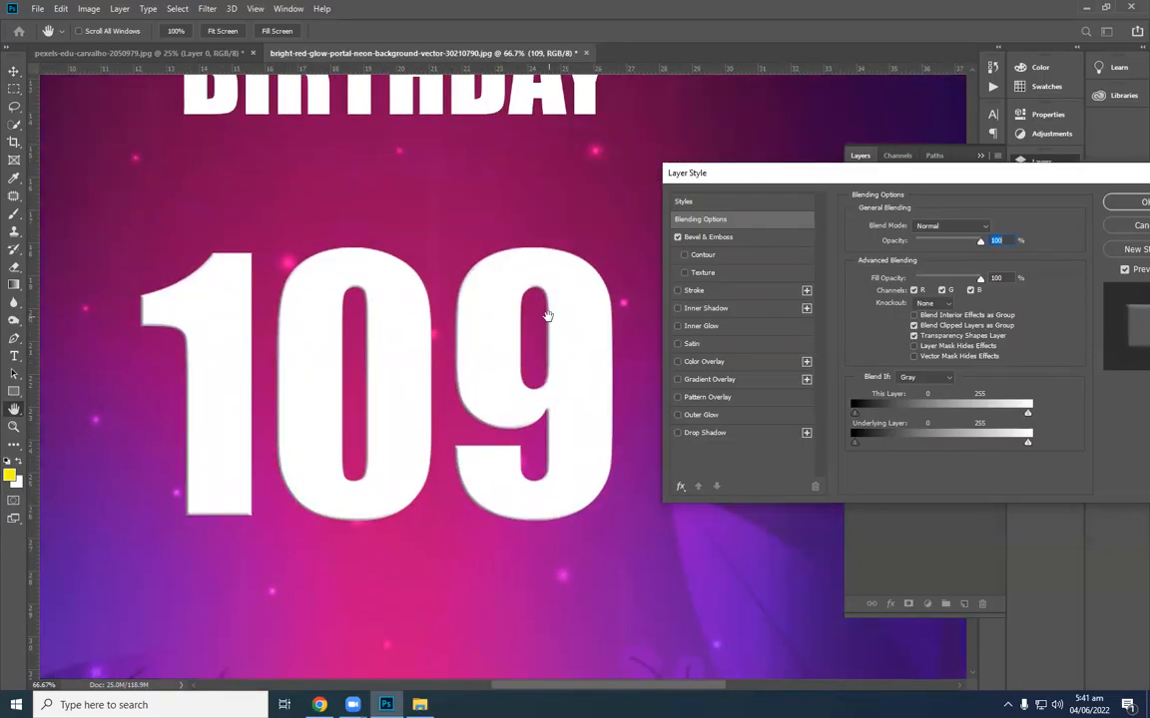
Try the Outer Bevel style on the 109, return to Inner Bevel, and raise the depth to 605% and the size to 29 px.
click(743, 241)
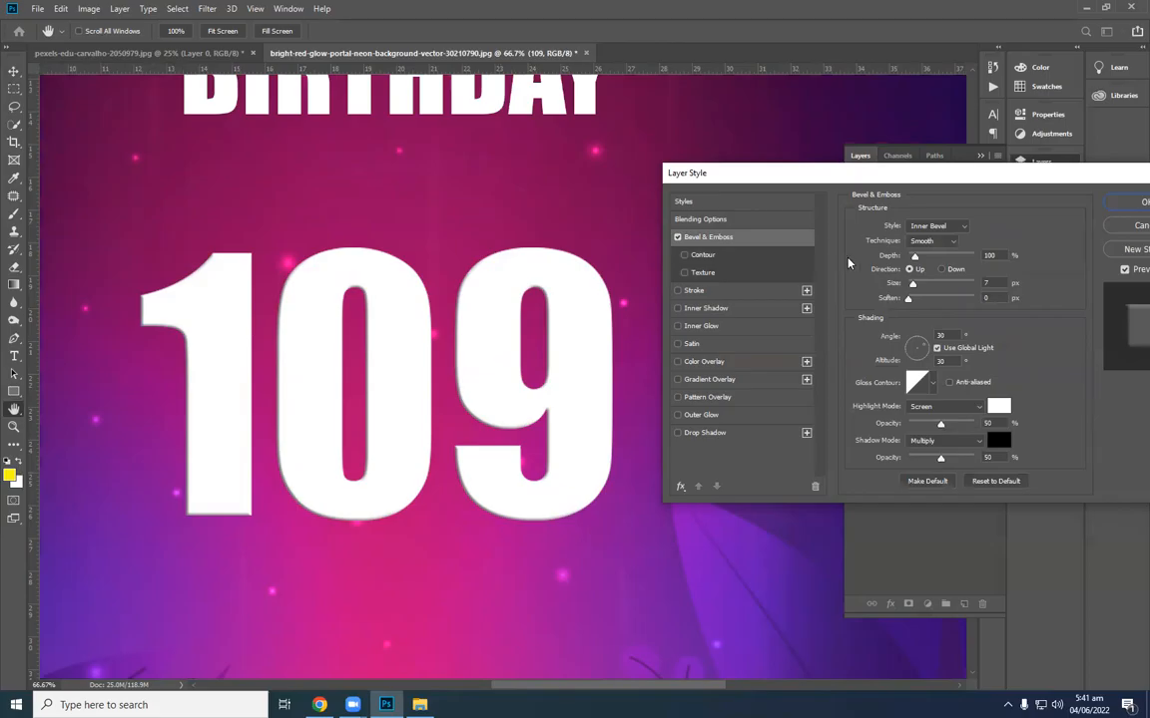
click(947, 230)
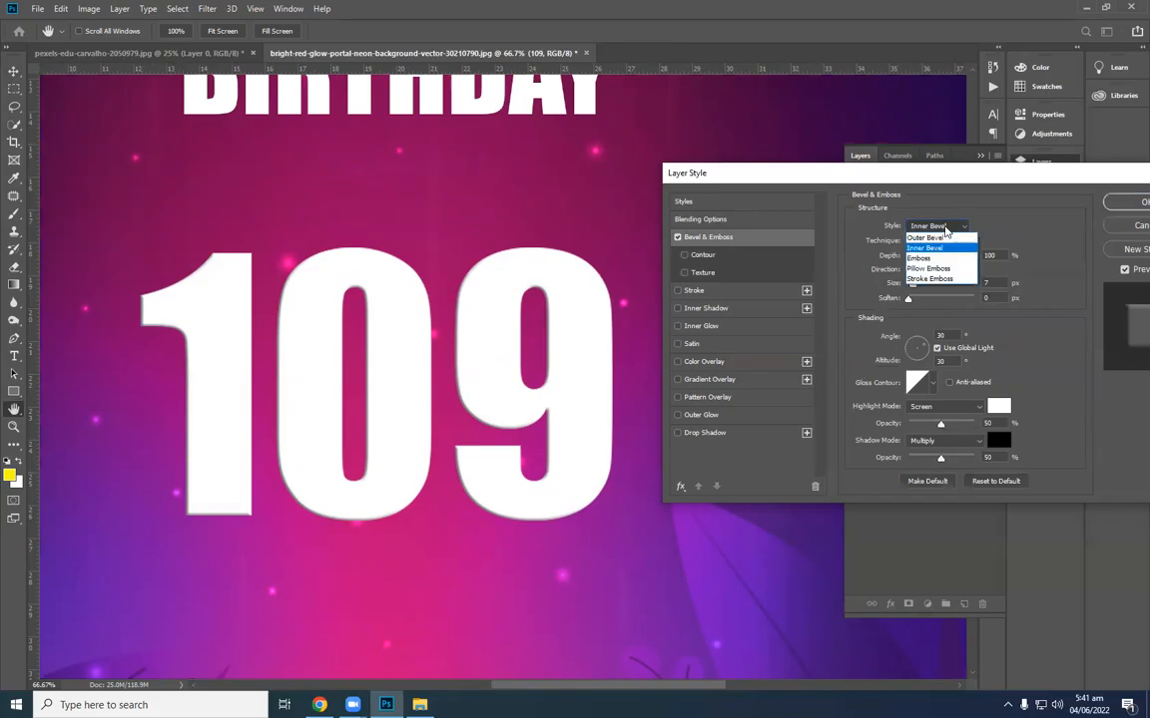
click(938, 239)
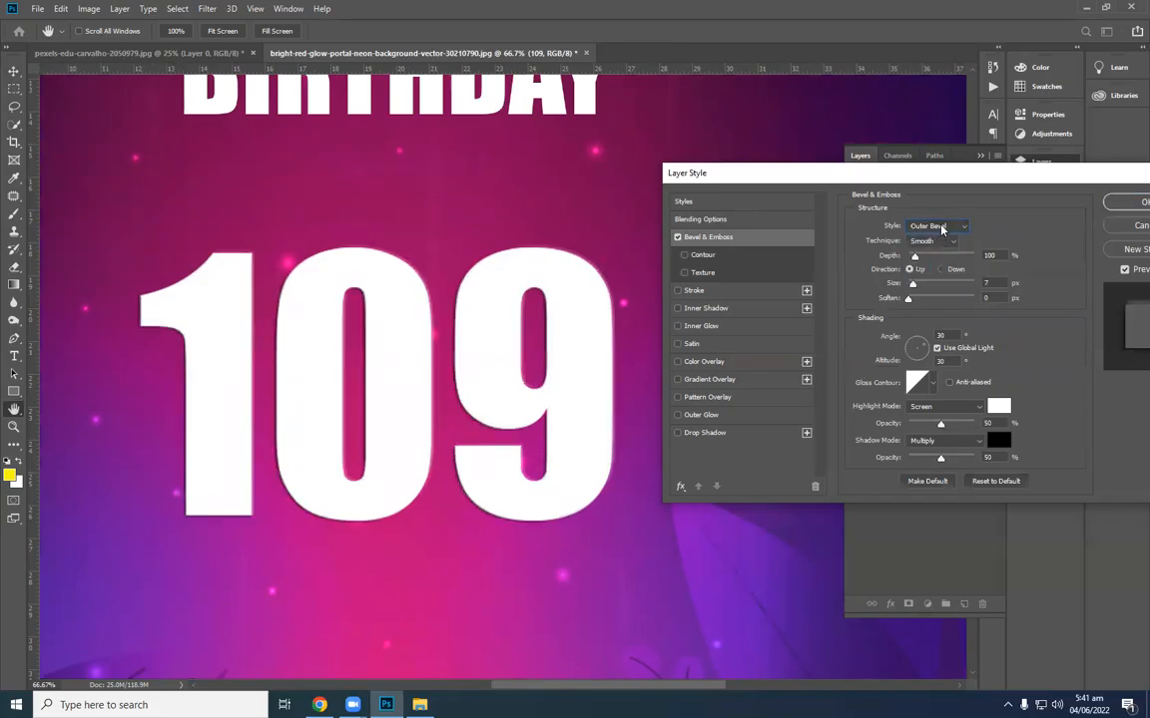
click(936, 228)
click(938, 239)
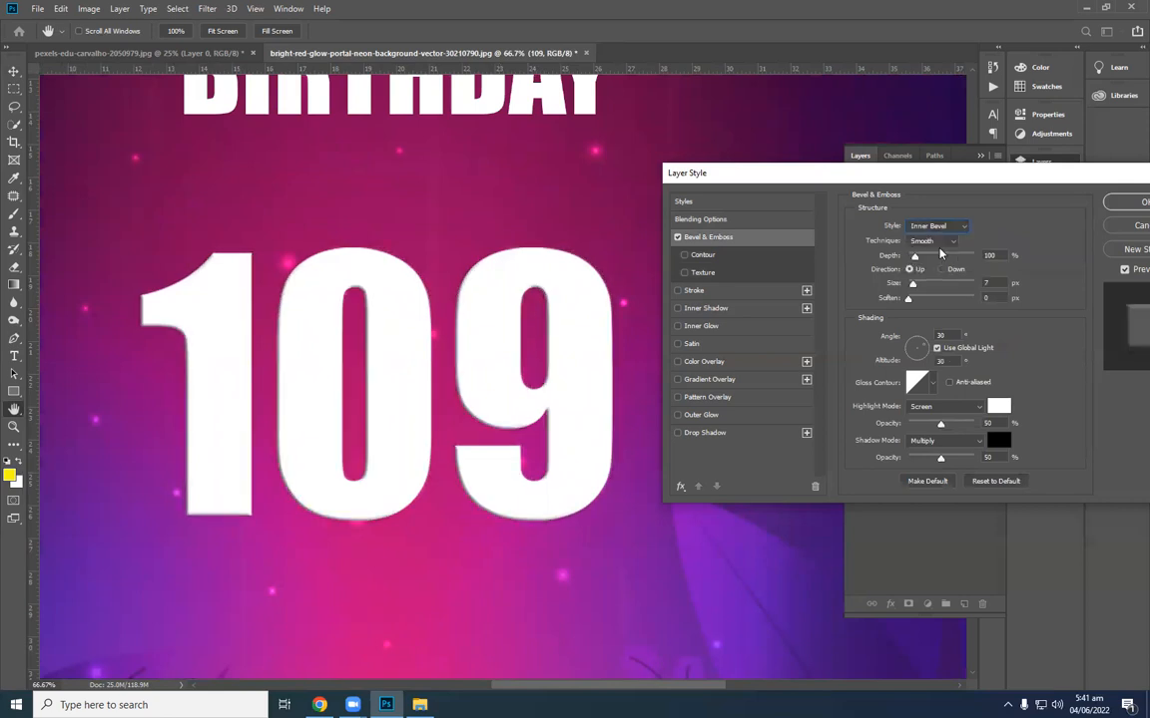
drag(937, 257, 903, 300)
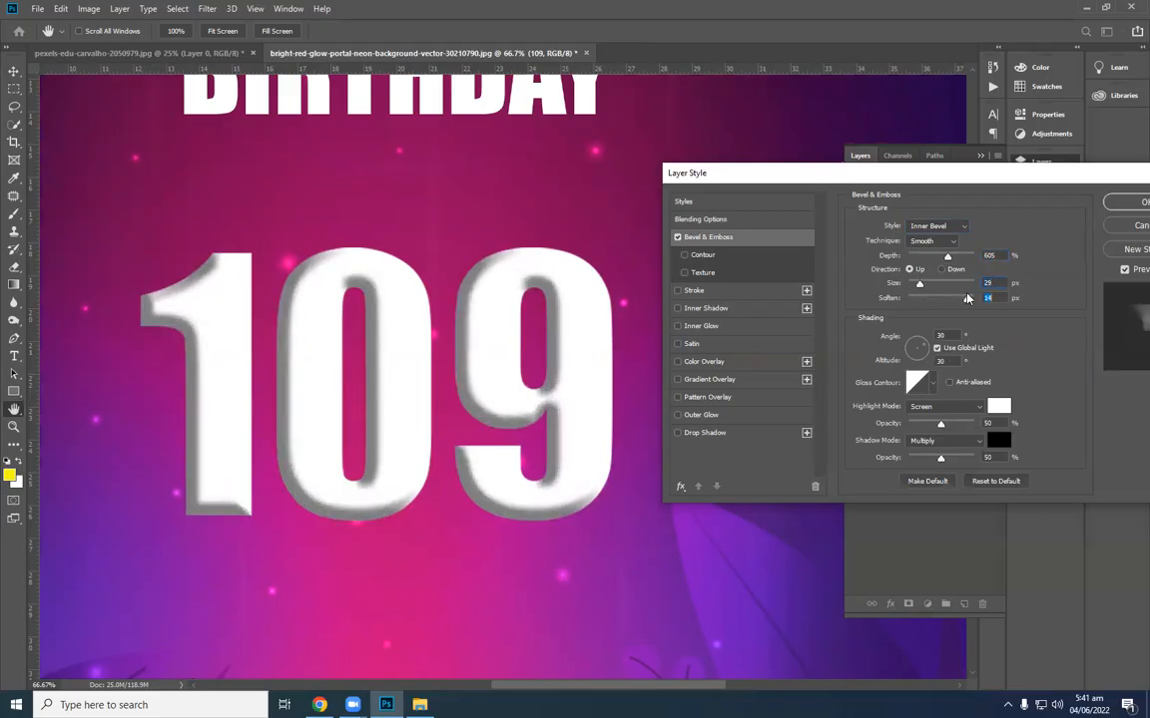
Compare the Emboss, Pillow Emboss and Stroke Emboss styles on the 109, and return to Inner Bevel.
click(934, 245)
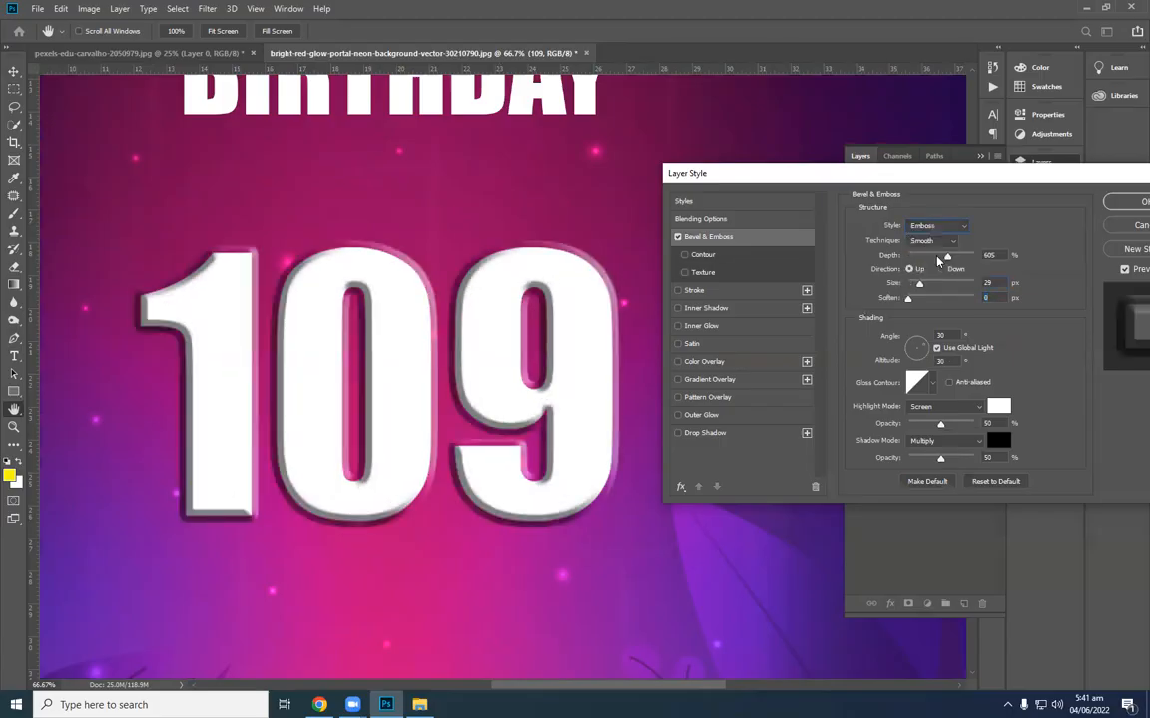
click(938, 227)
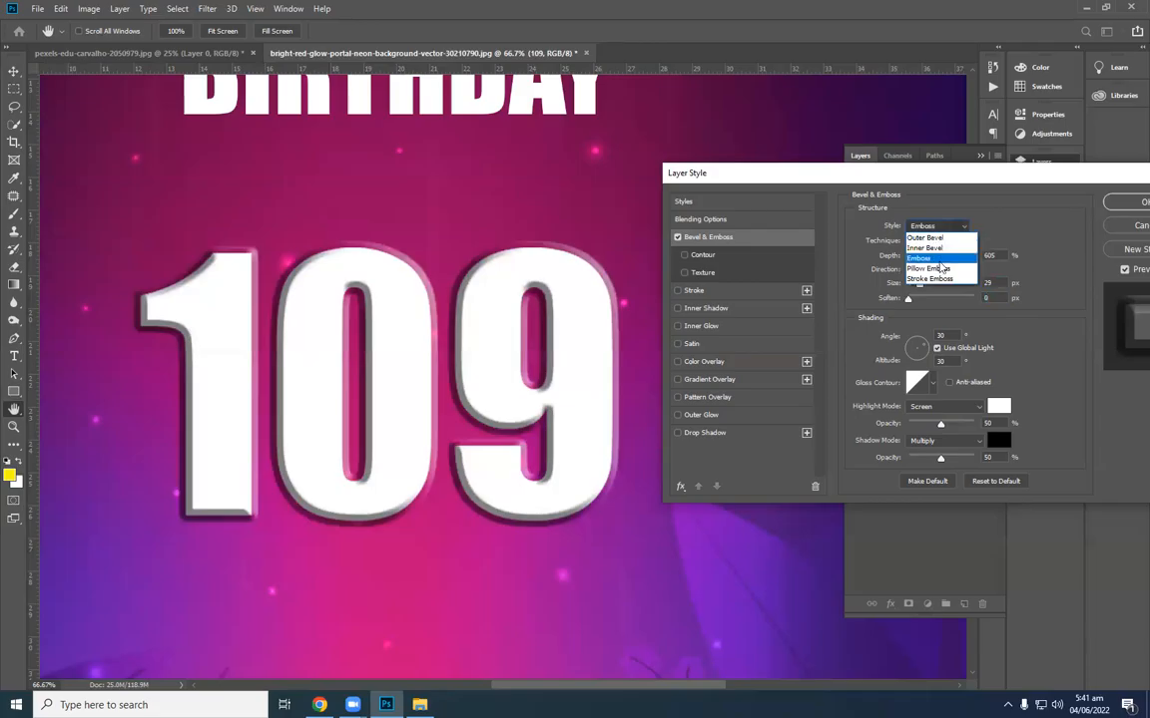
click(941, 270)
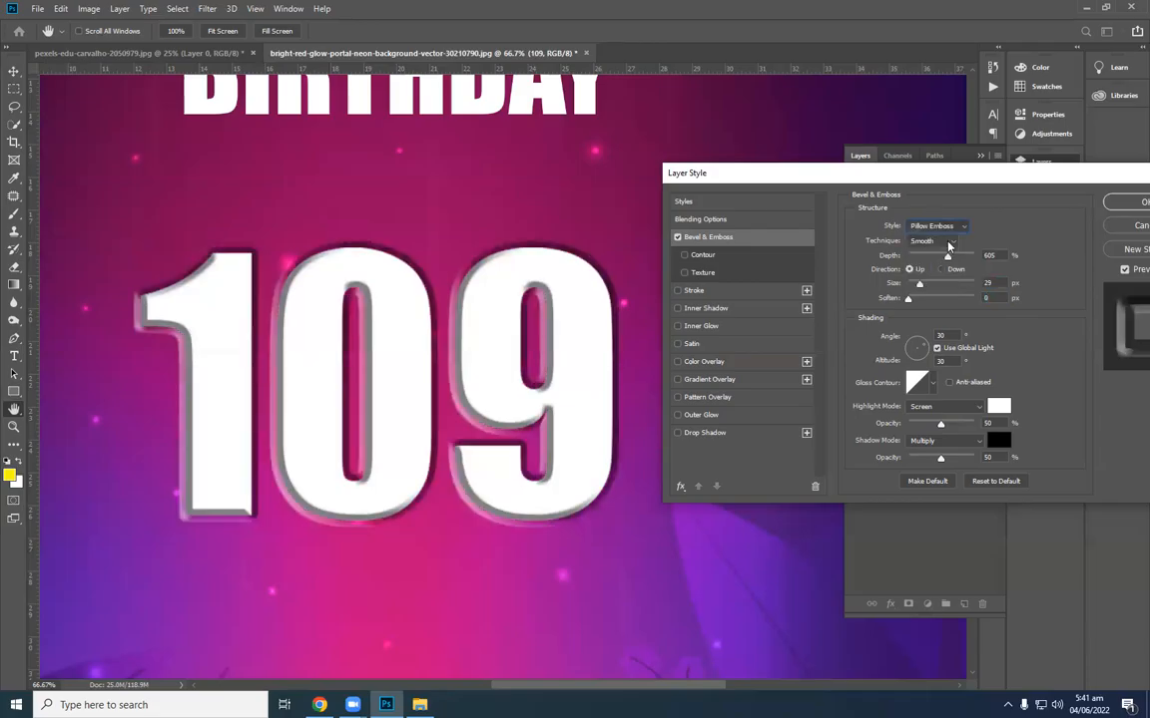
click(950, 227)
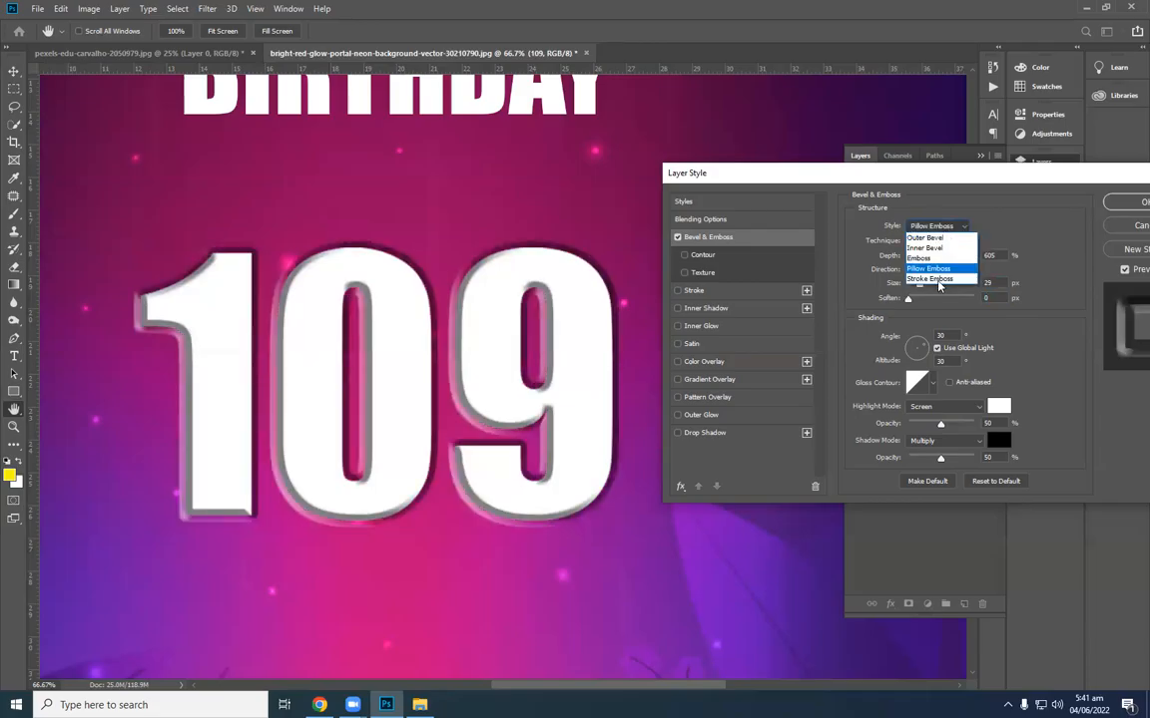
click(927, 283)
click(936, 227)
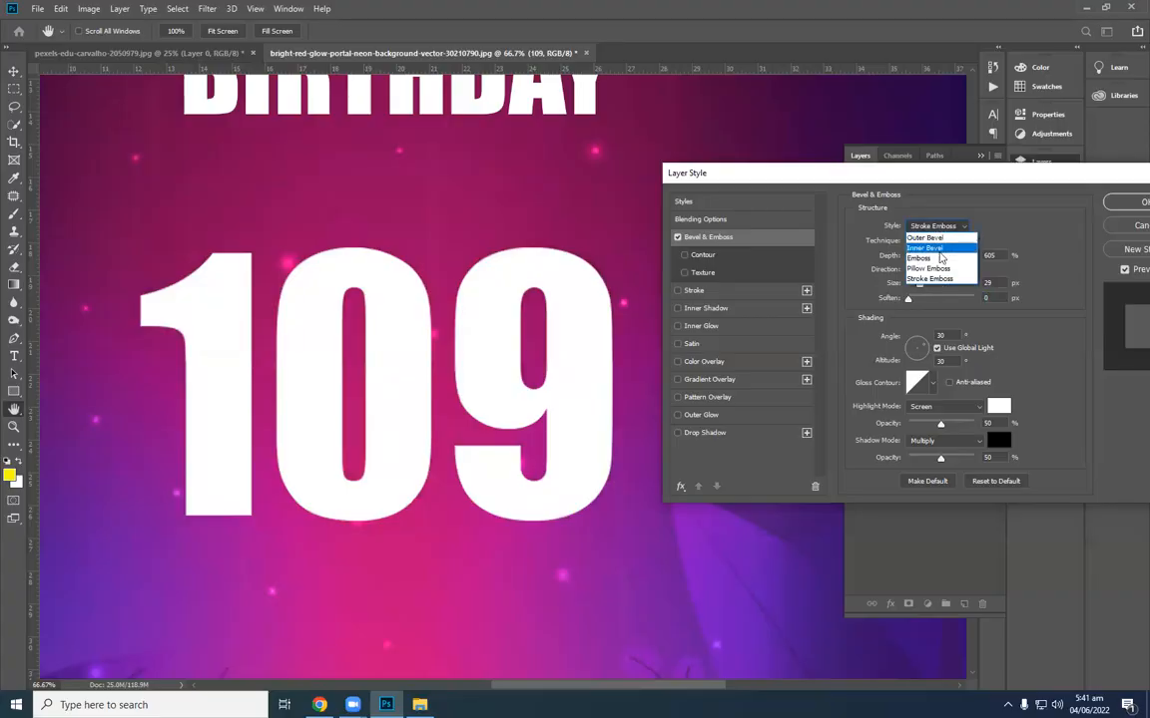
click(942, 245)
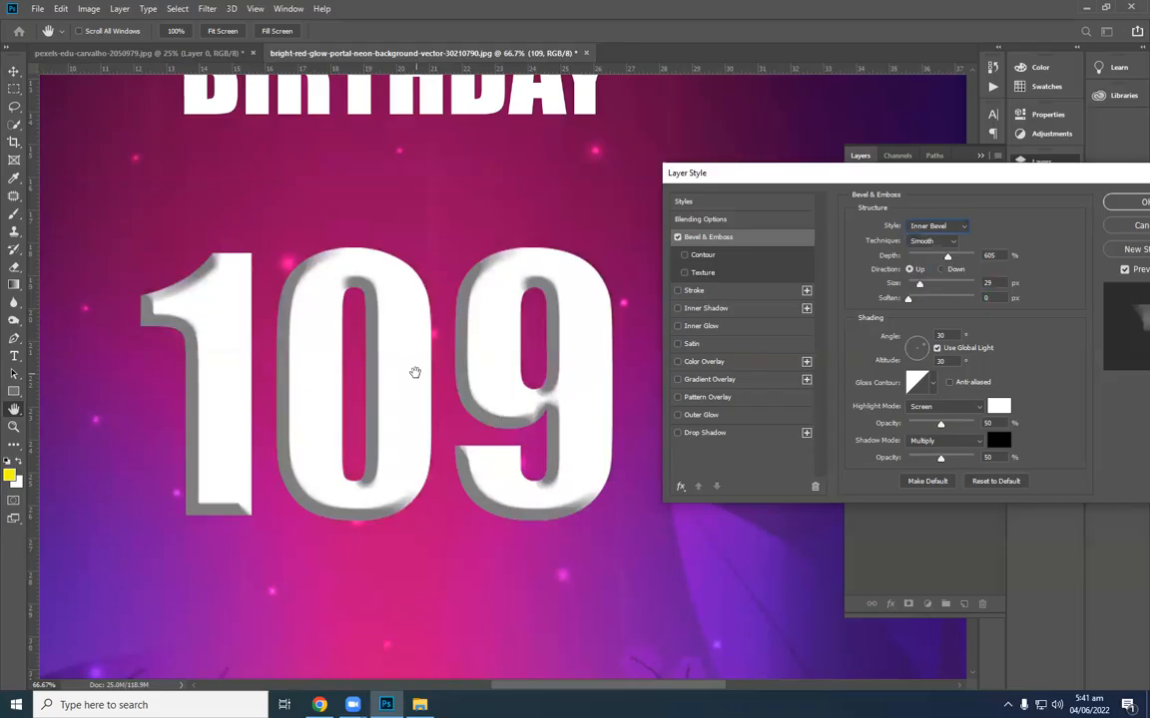
Compare the bevel's Down and Up directions, keep Up, and slightly reduce the bevel size while adjusting the softening.
click(941, 269)
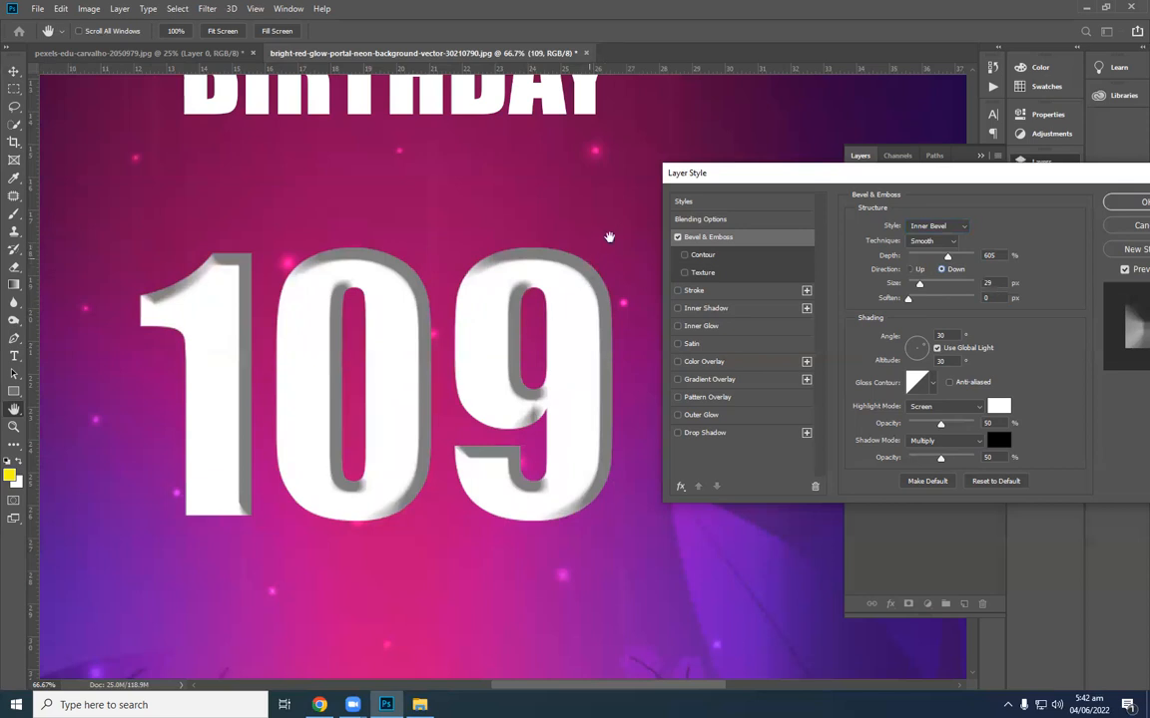
click(909, 269)
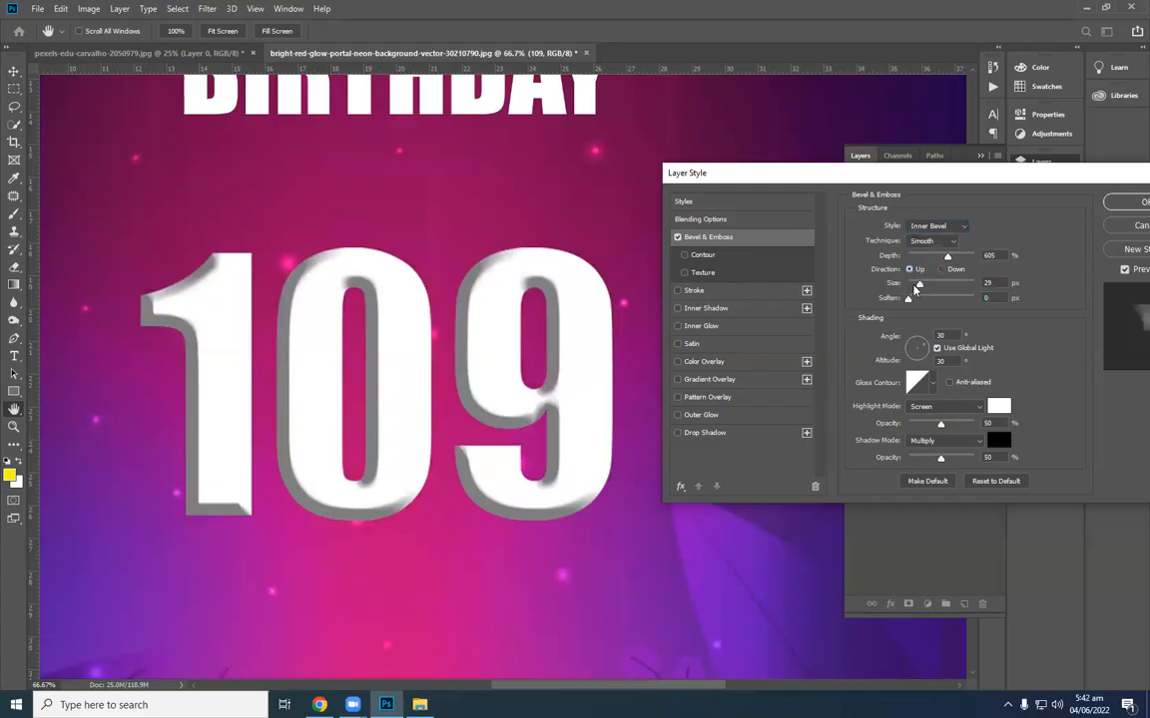
mouse_move(920, 287)
mouse_down()
mouse_move(938, 290)
mouse_move(918, 289)
mouse_up()
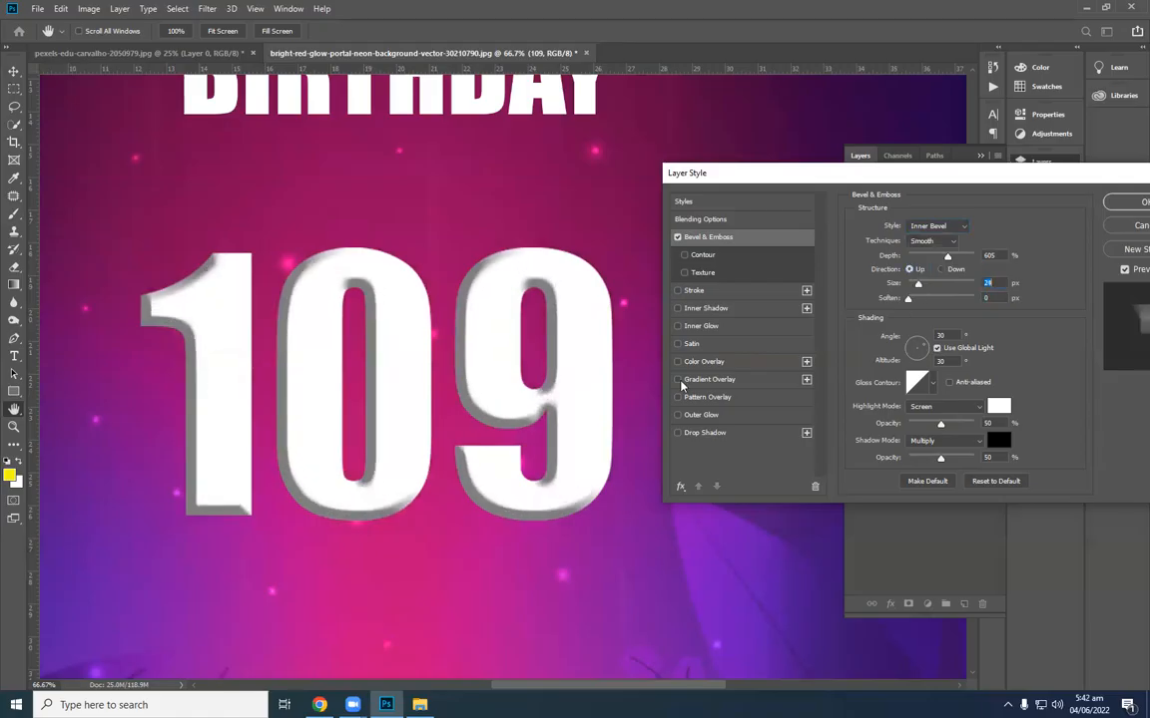
key(Down)
mouse_move(907, 299)
mouse_down()
mouse_move(982, 296)
mouse_move(919, 307)
mouse_up()
Enable Contour for the 109's bevel and try several contour presets on it.
click(685, 255)
click(704, 257)
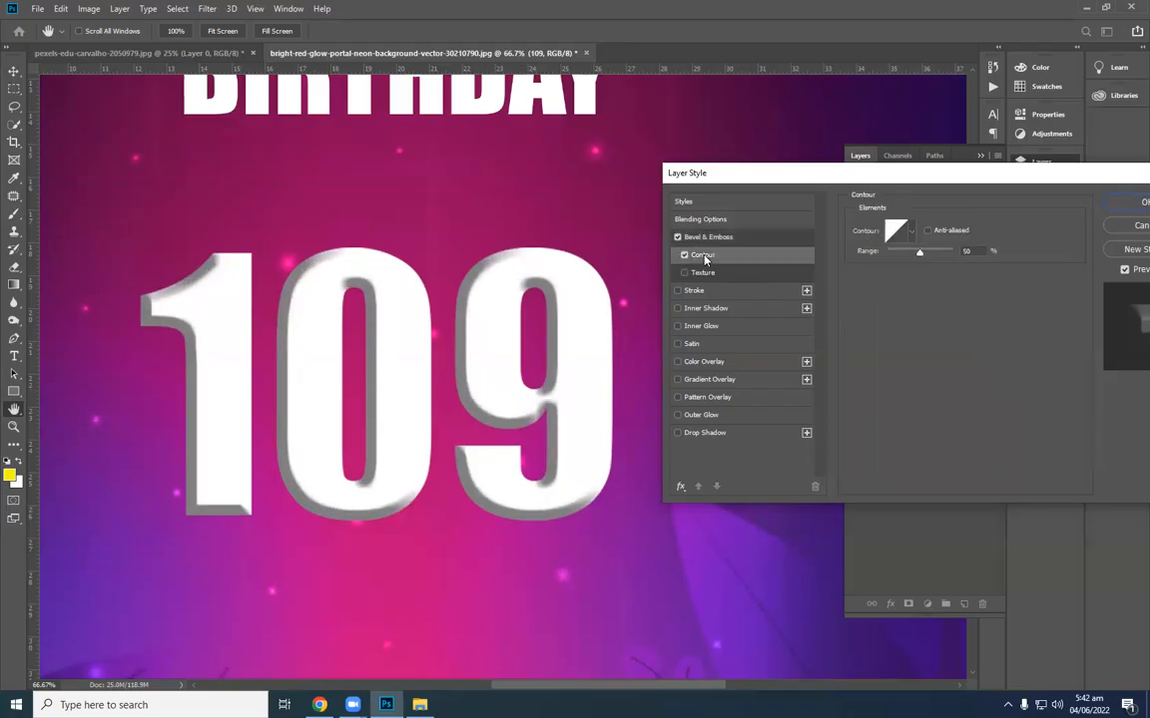
click(910, 232)
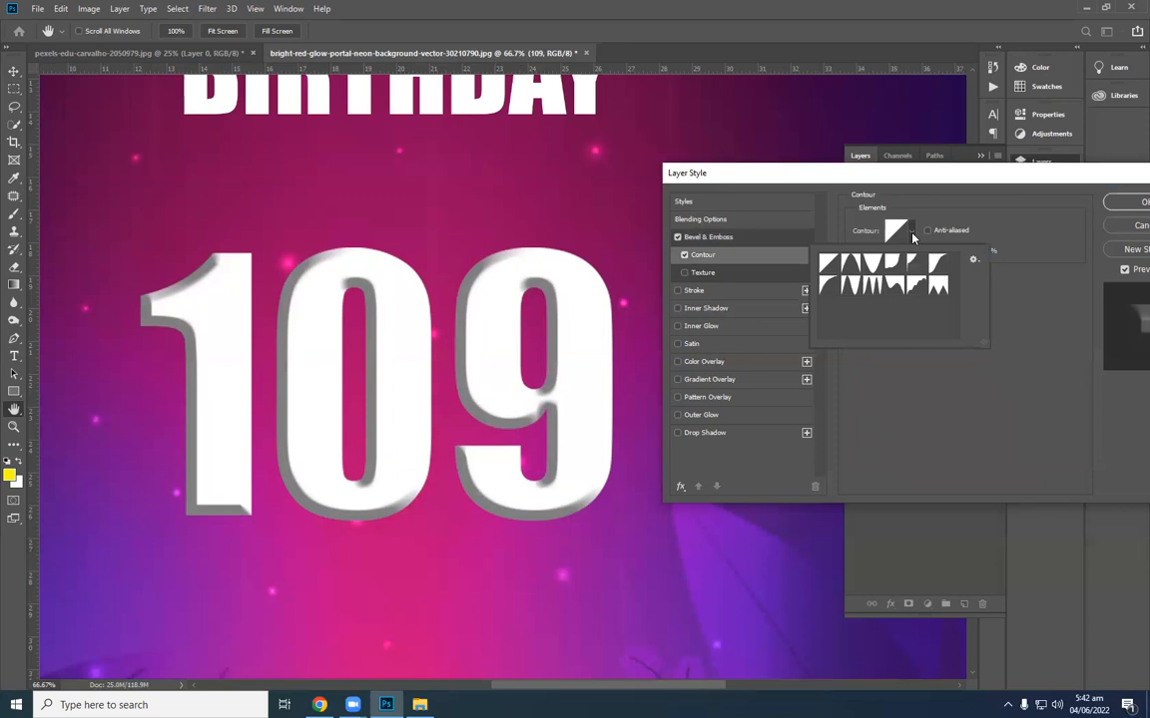
click(910, 265)
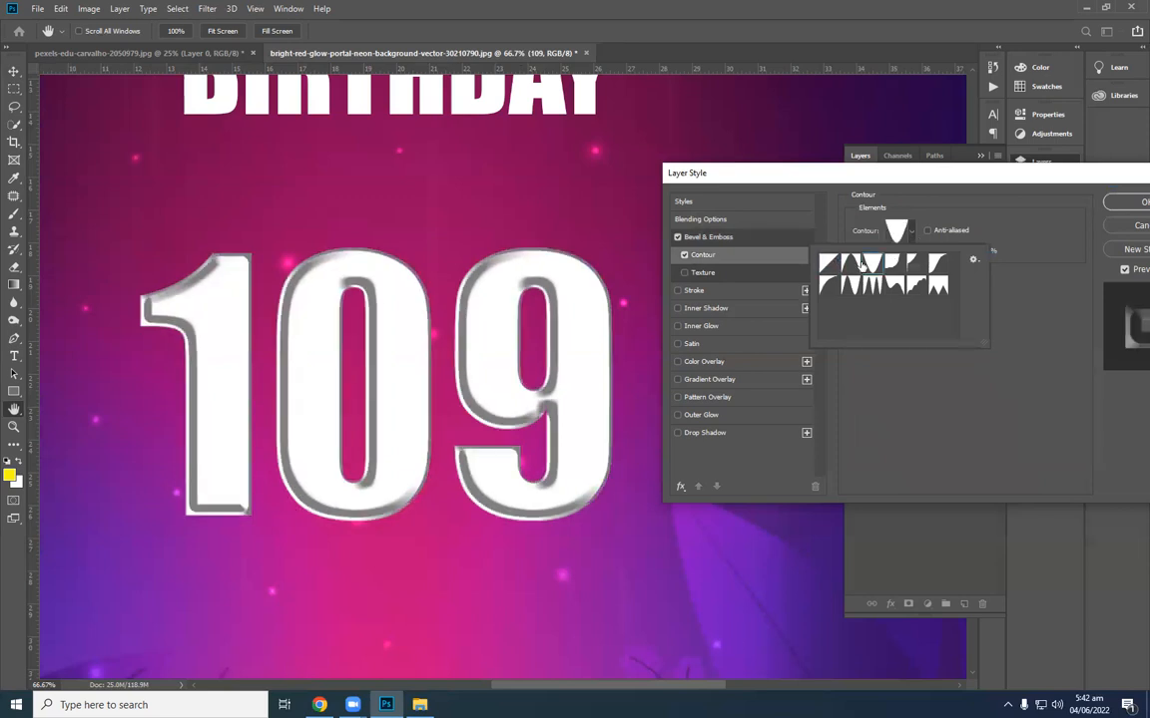
click(939, 269)
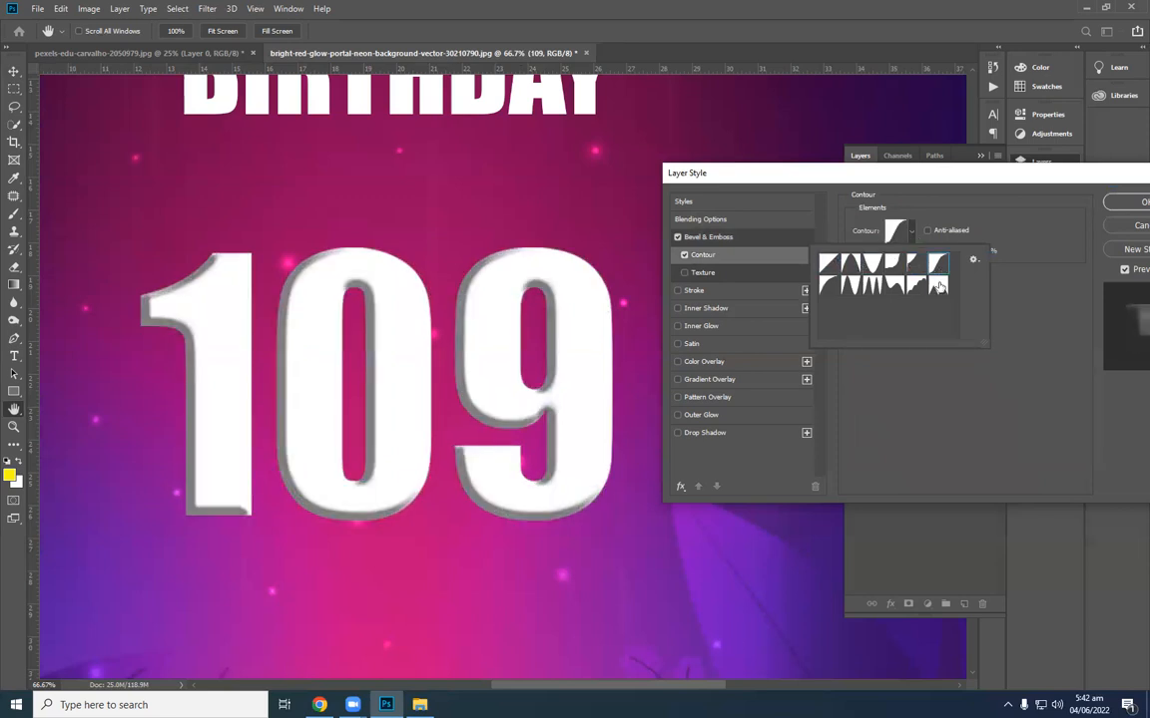
click(936, 289)
click(826, 262)
click(827, 286)
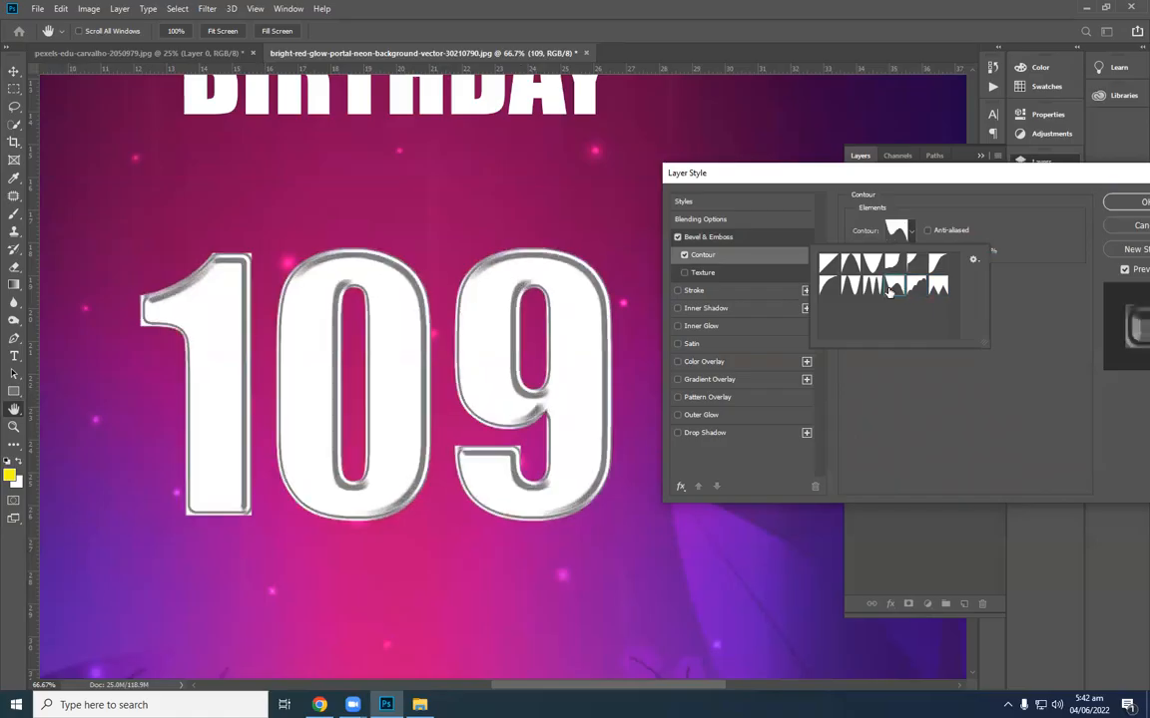
click(871, 289)
click(830, 264)
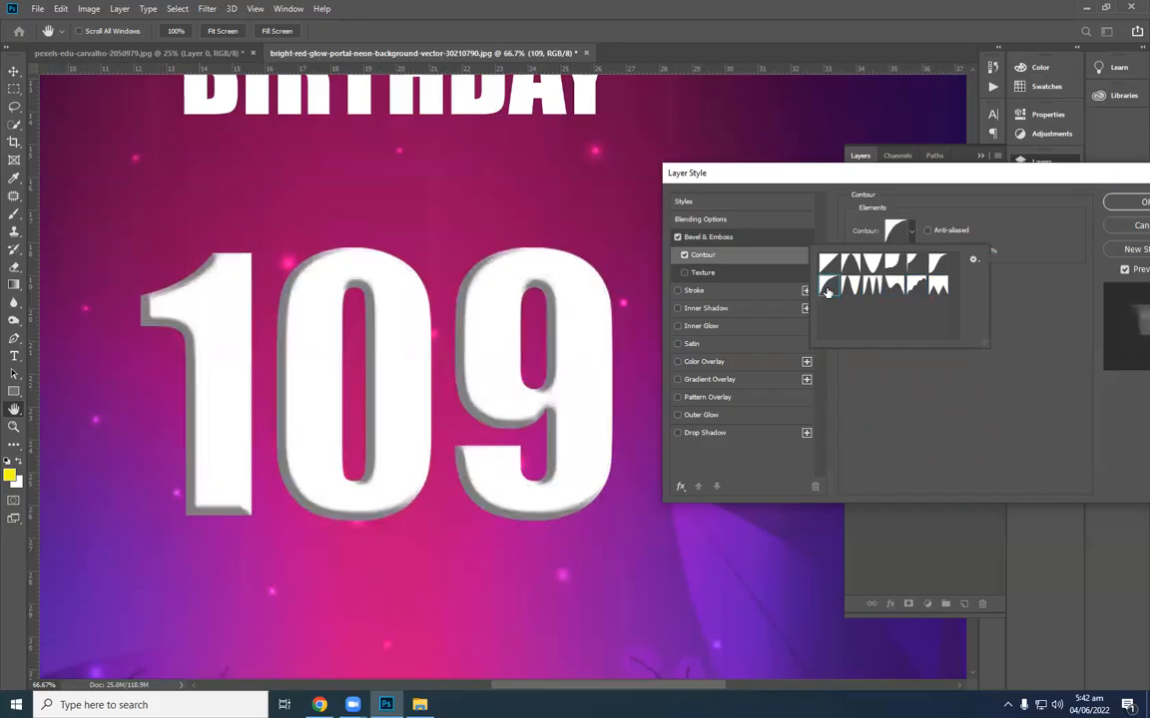
Enable Texture for the 109's bevel, disable Contour, and open the texture settings.
click(675, 281)
click(684, 272)
click(684, 254)
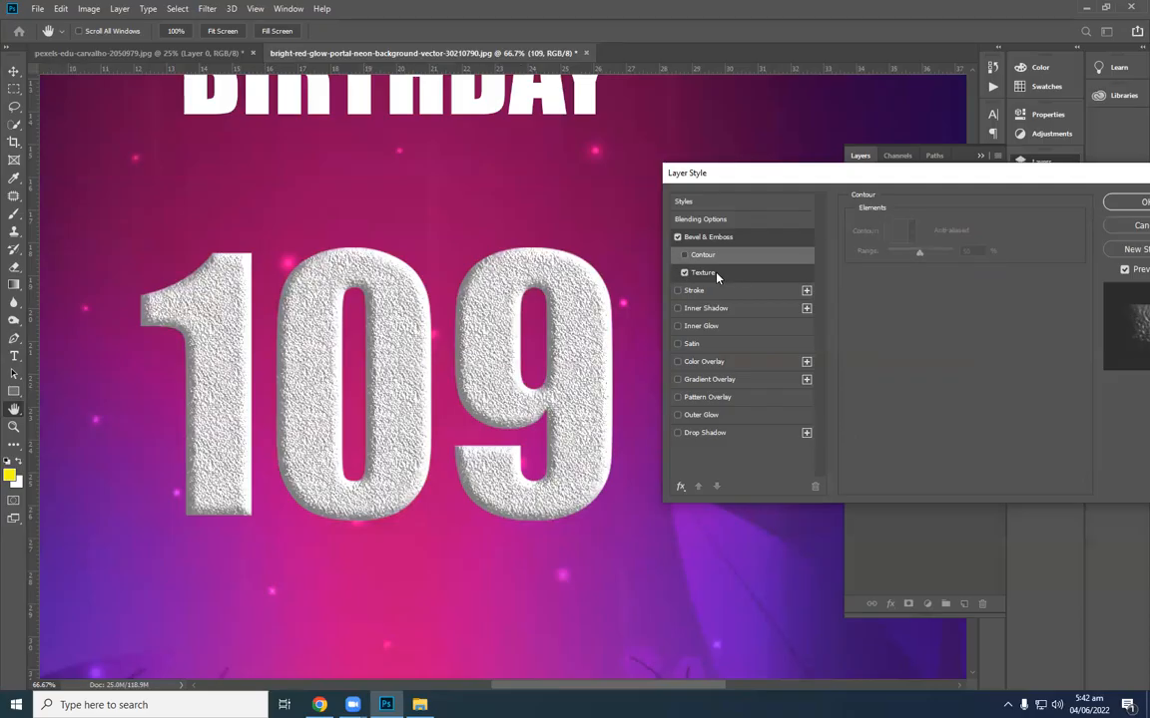
click(709, 274)
Try several texture patterns on the 109's bevel, including the square tile, the speckled one and the diagonal dash.
click(927, 242)
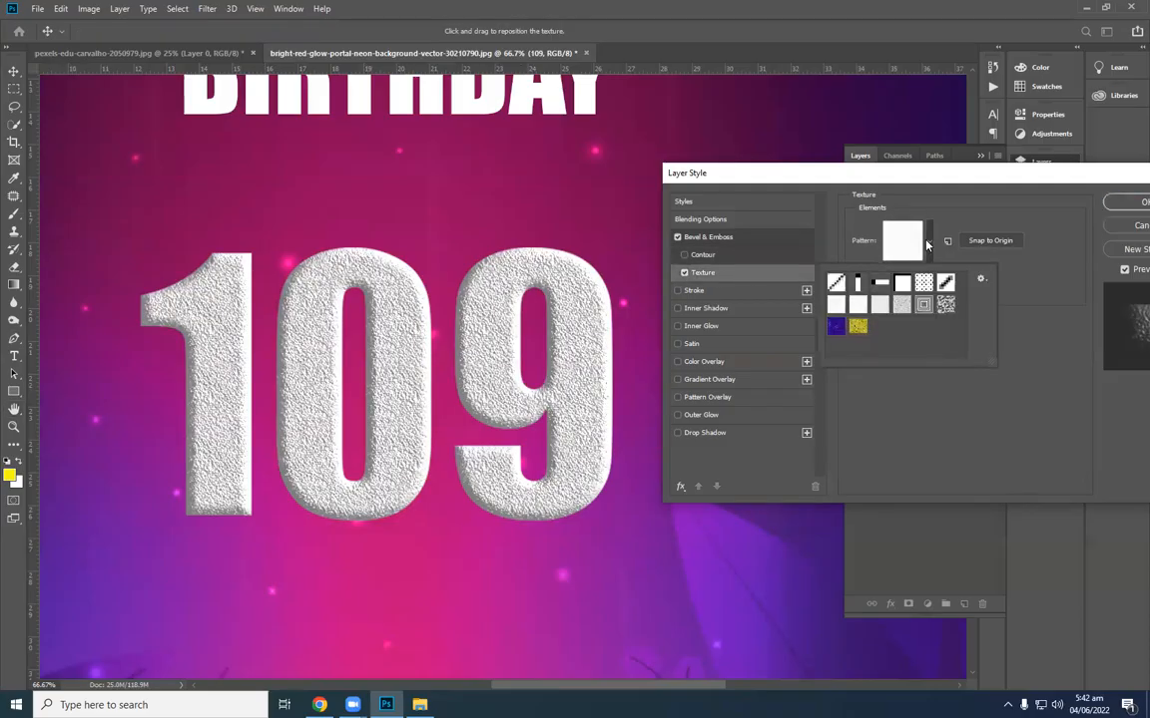
click(836, 327)
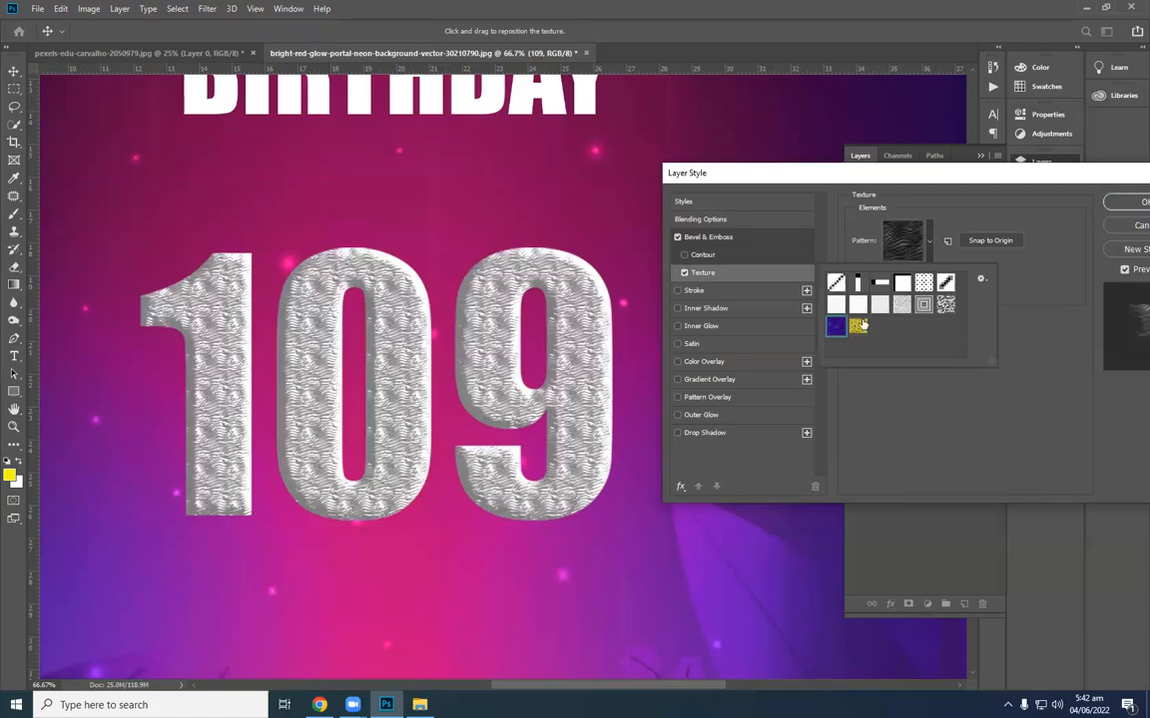
click(901, 304)
click(923, 305)
click(945, 305)
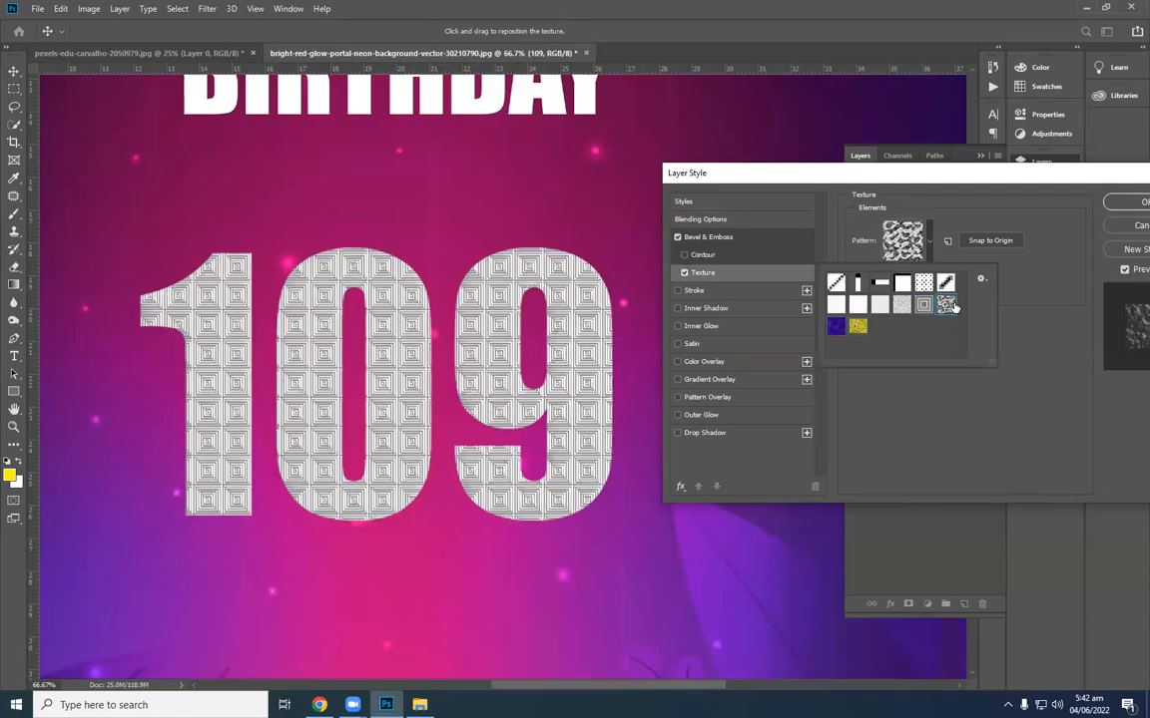
click(945, 282)
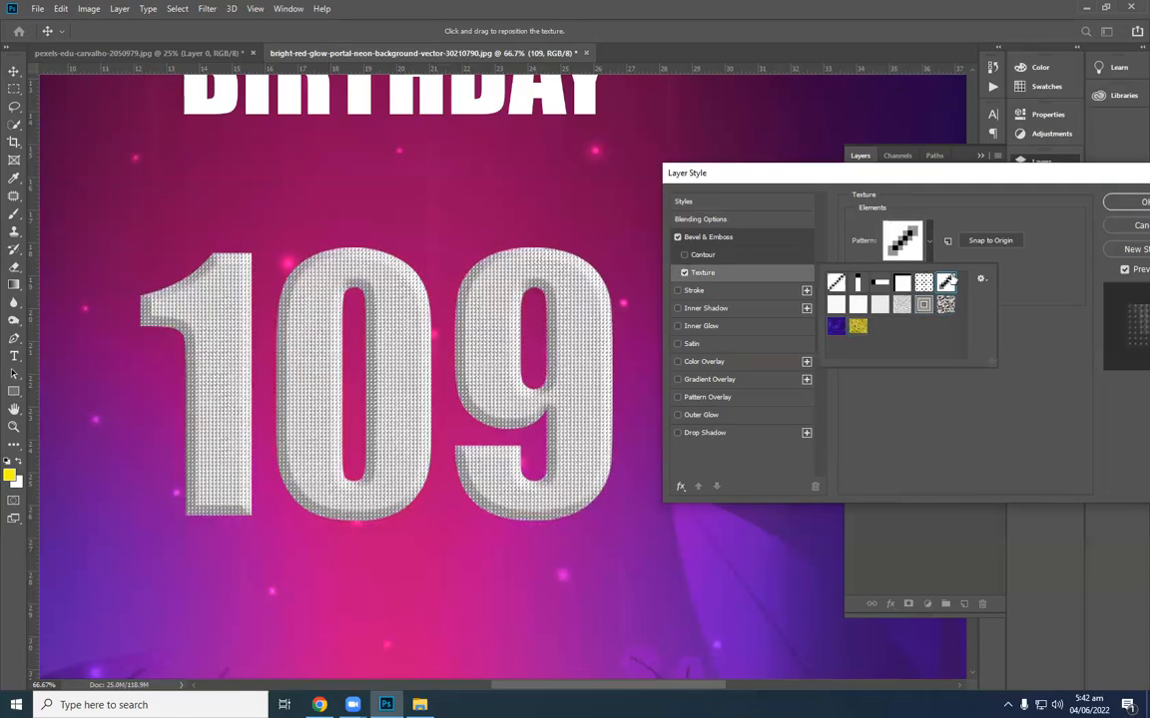
Turn off Texture and Bevel & Emboss for the 109.
click(682, 273)
click(682, 274)
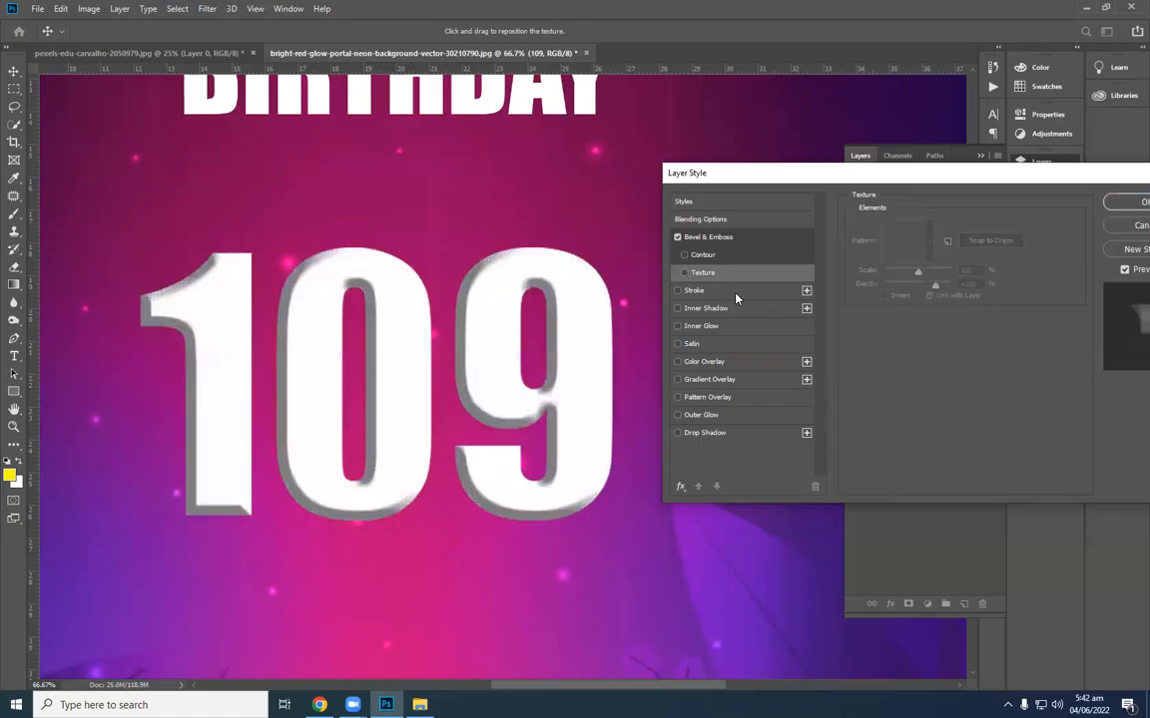
click(677, 238)
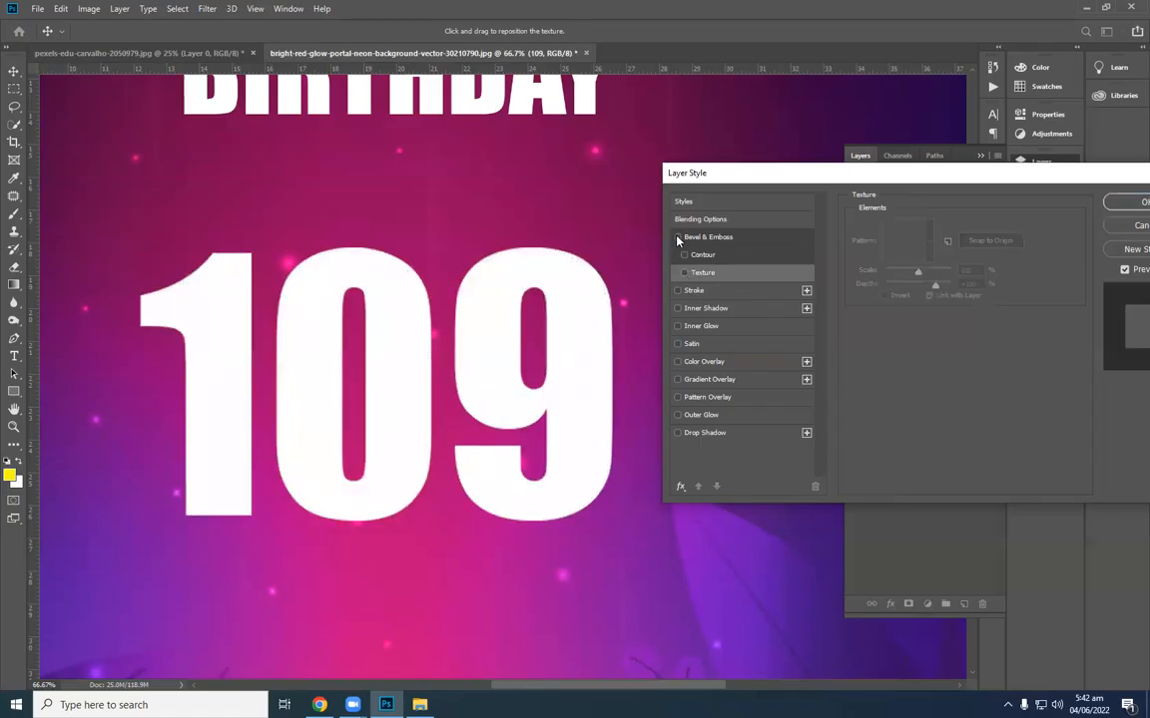
Add a black 9 px Stroke inside the edges of the 109.
click(699, 290)
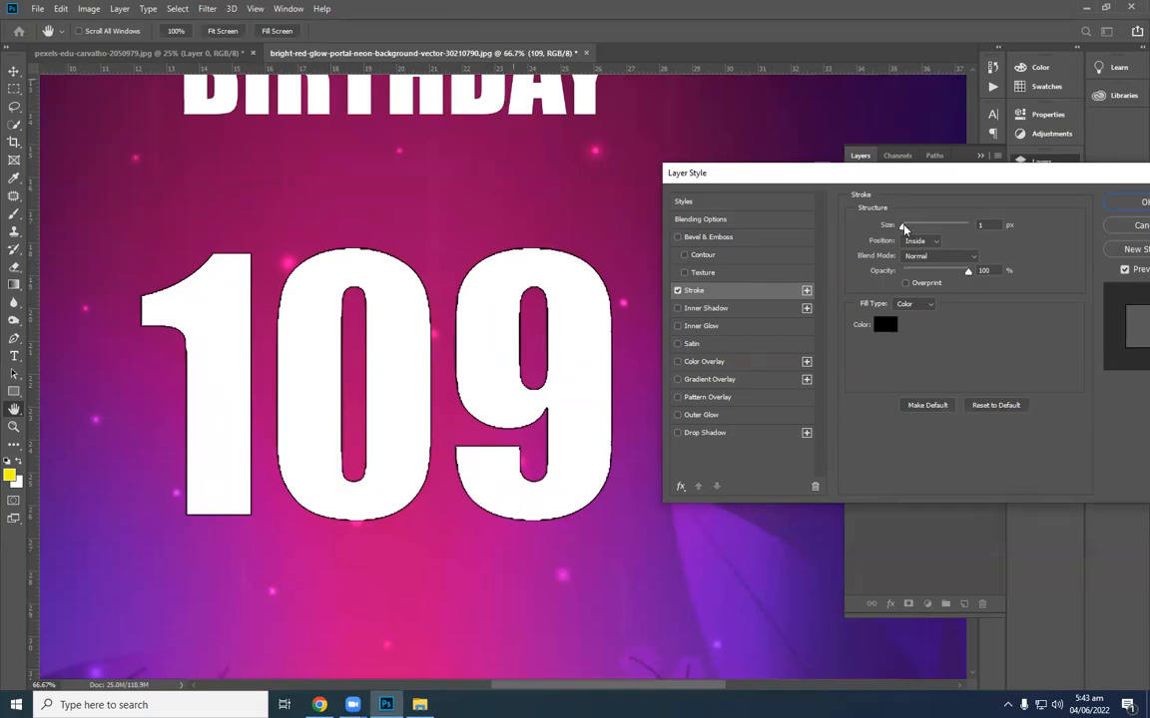
drag(903, 226, 907, 227)
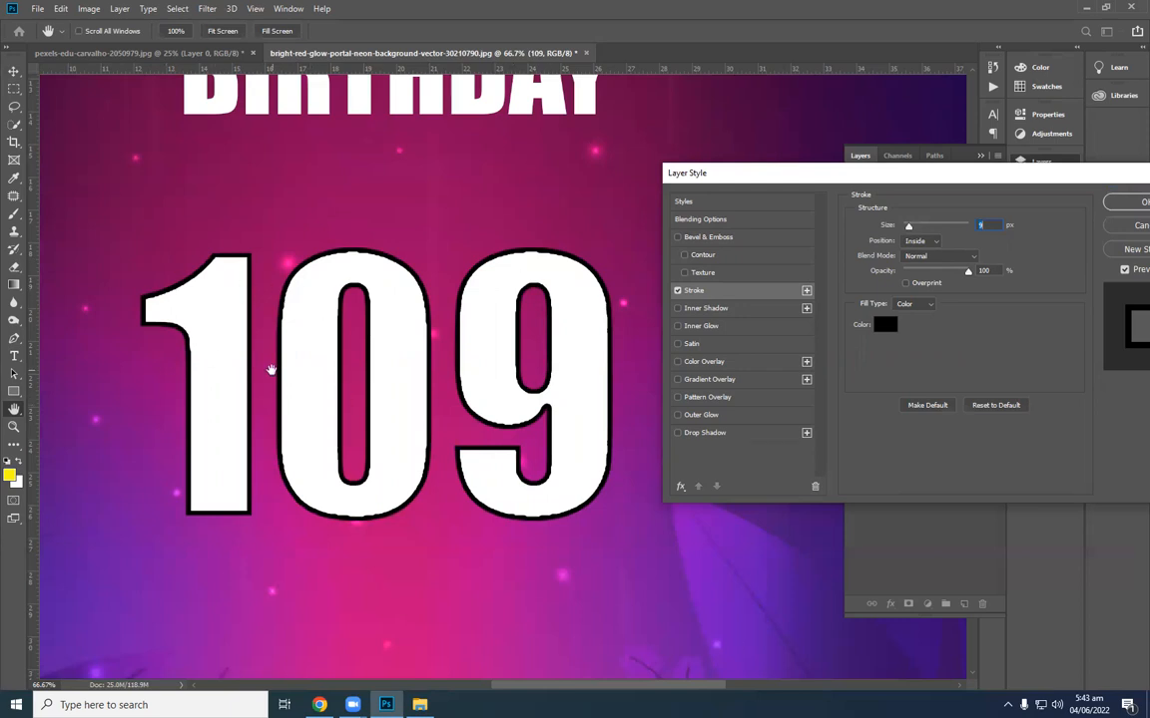
click(683, 294)
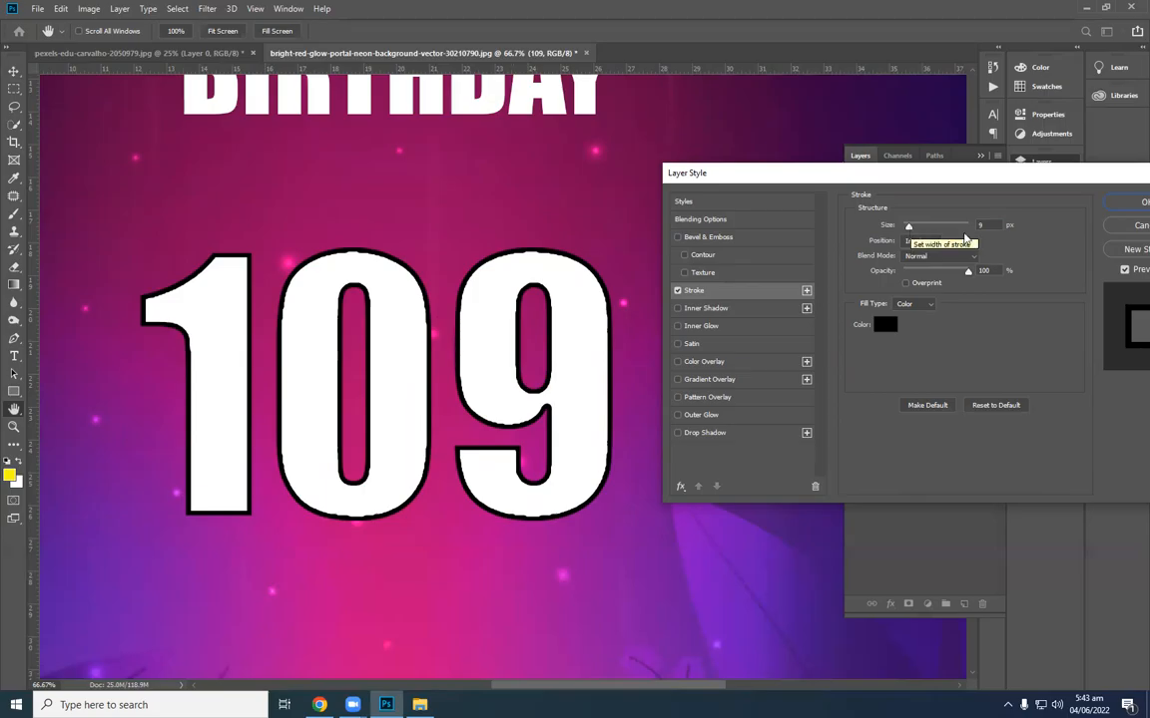
drag(810, 169, 717, 181)
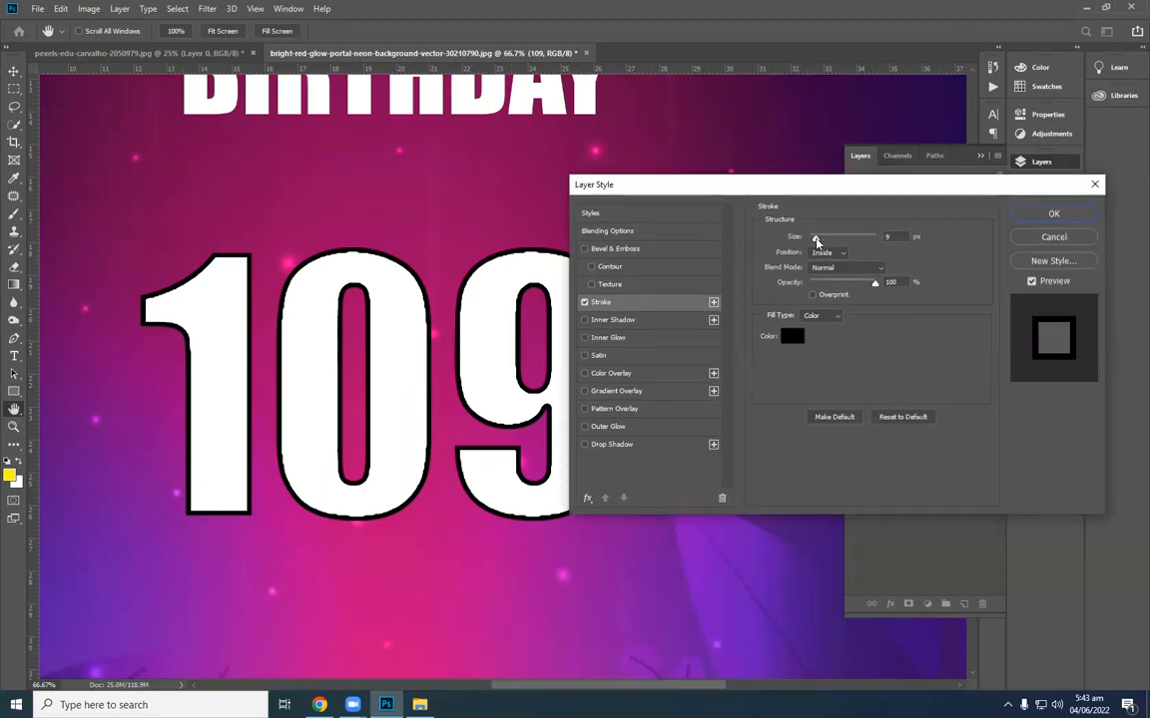
drag(817, 240, 815, 238)
Compare the Outside and Inside positions for the 109's stroke, and set it to Center.
click(836, 255)
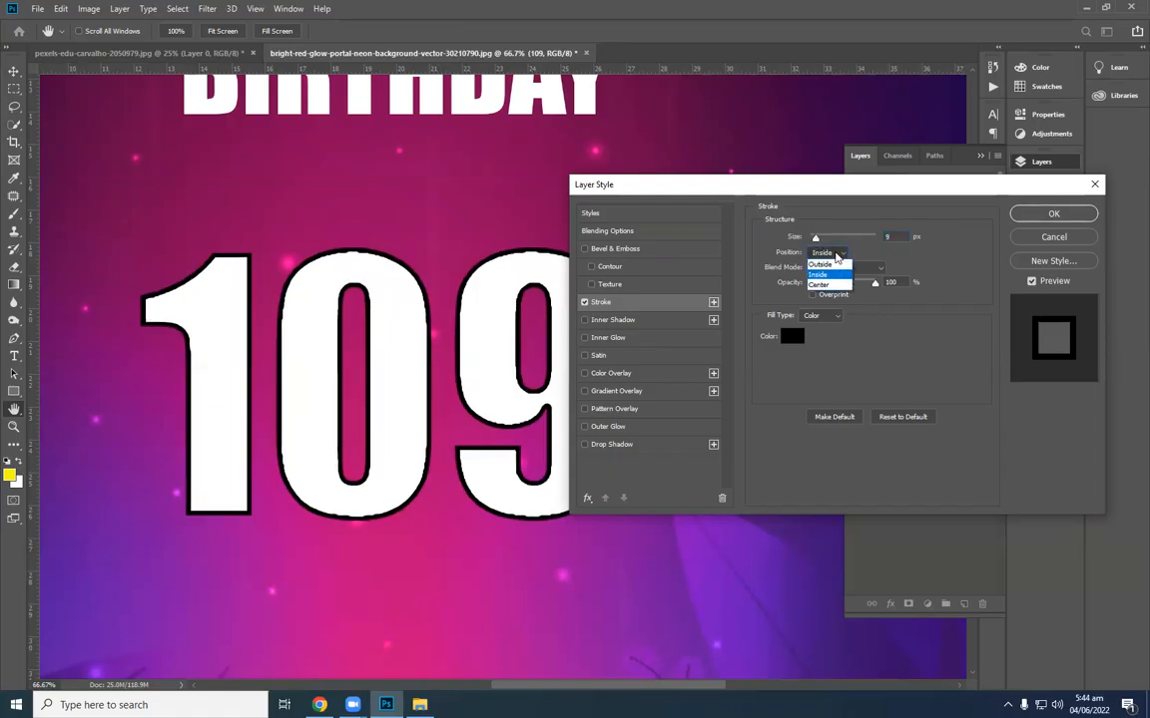
click(836, 265)
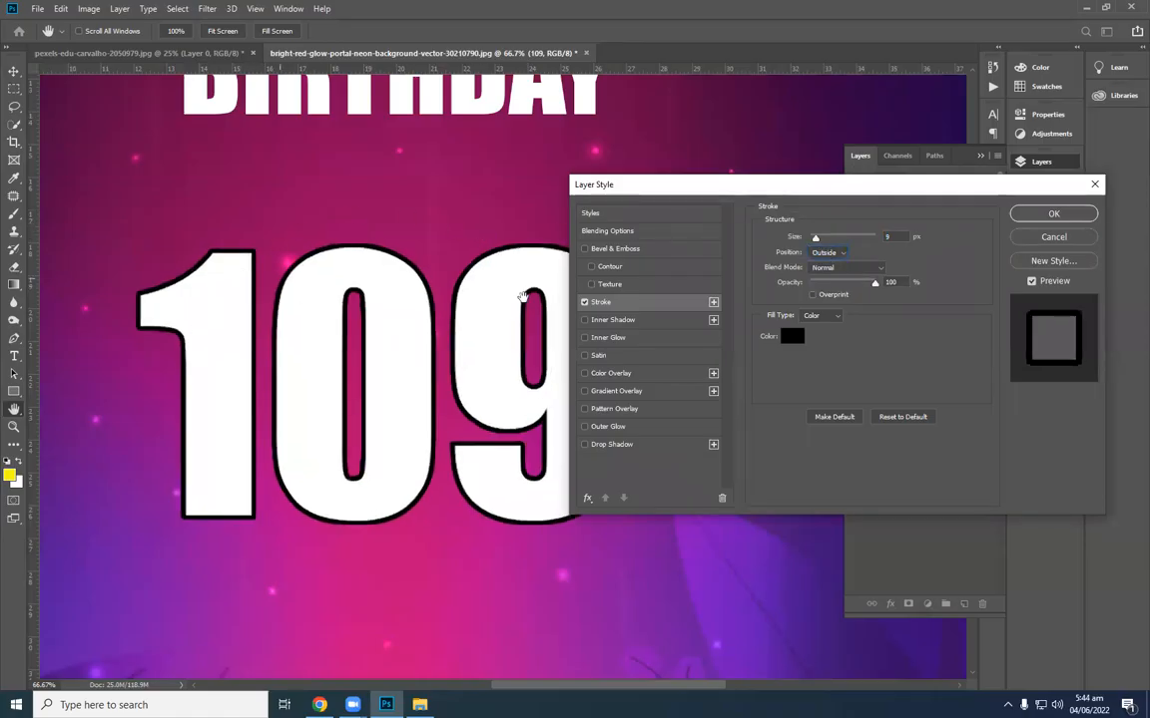
click(825, 252)
click(835, 276)
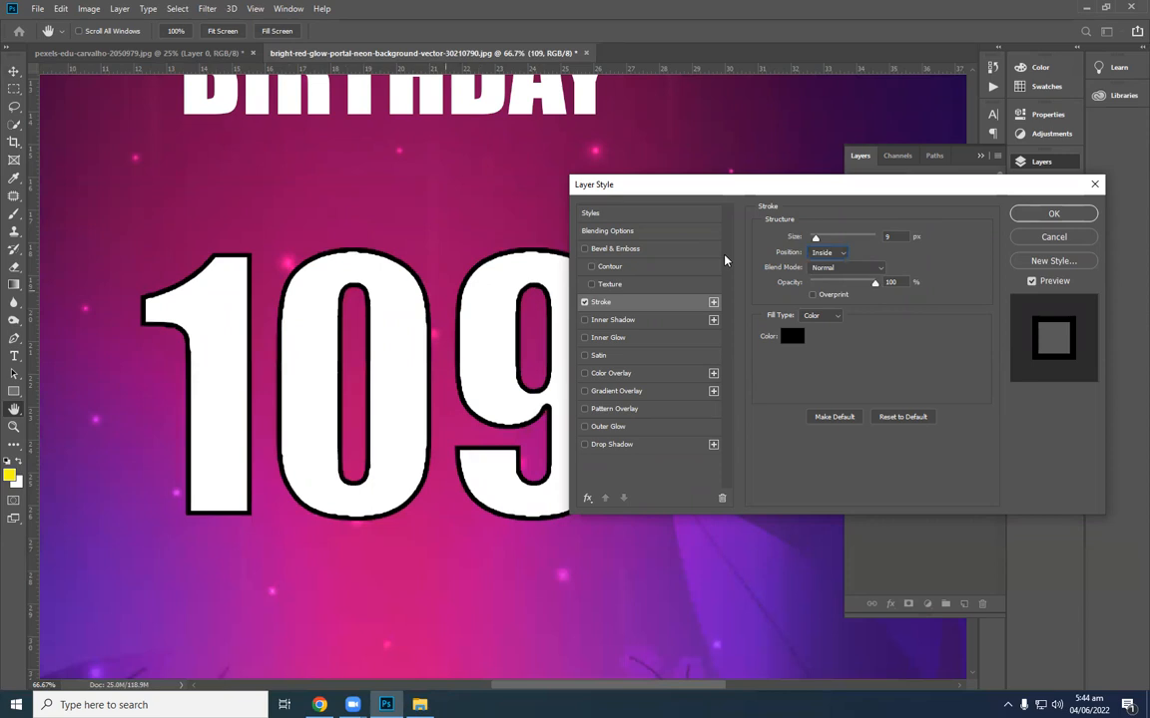
click(839, 255)
click(828, 285)
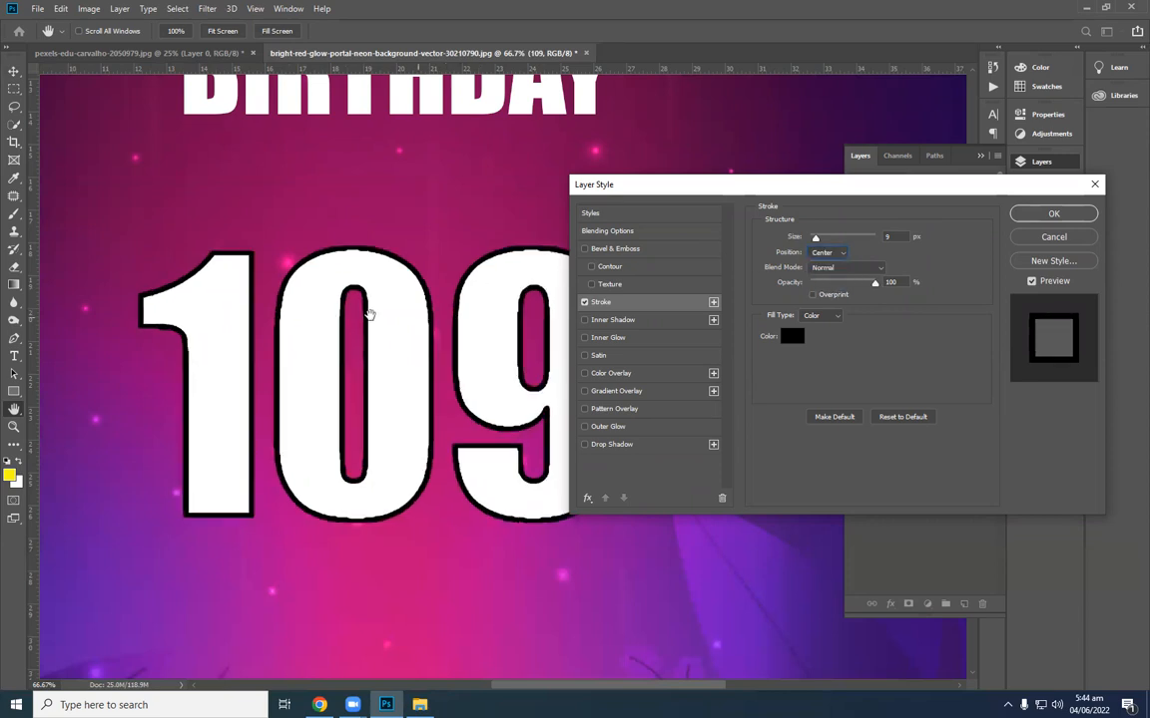
Try blend modes such as Darker Color and Multiply on the 109's stroke, and return to Normal.
click(838, 270)
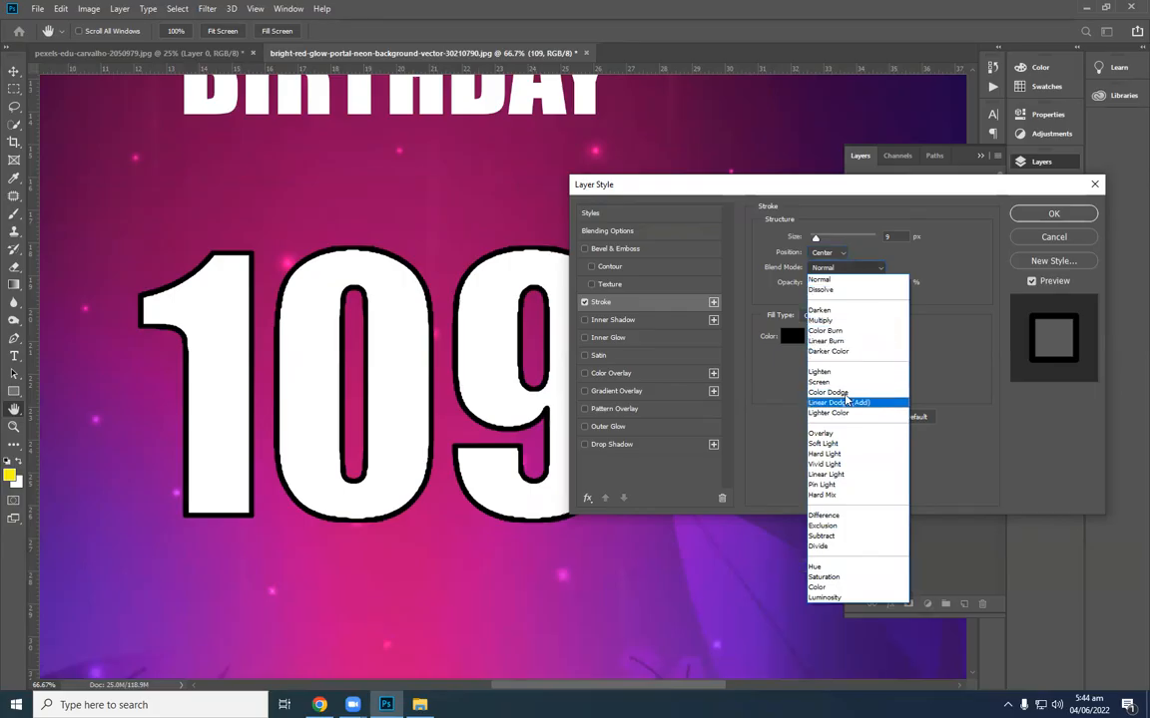
click(846, 384)
click(843, 267)
click(844, 269)
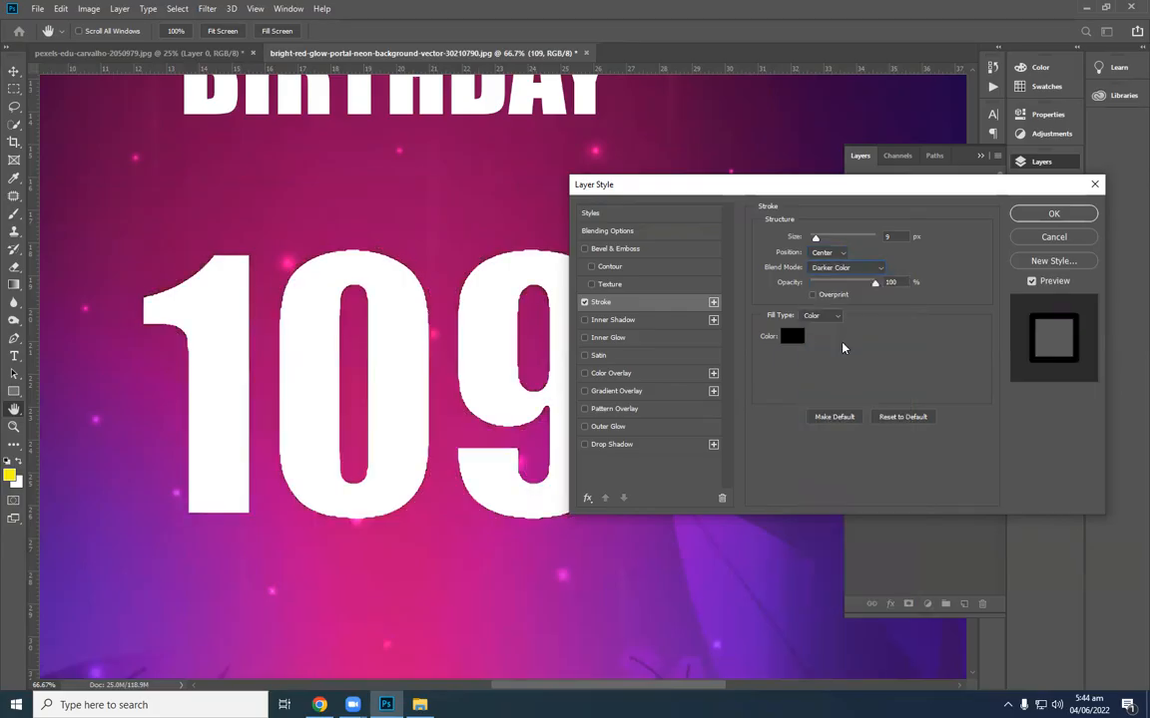
click(843, 268)
click(820, 320)
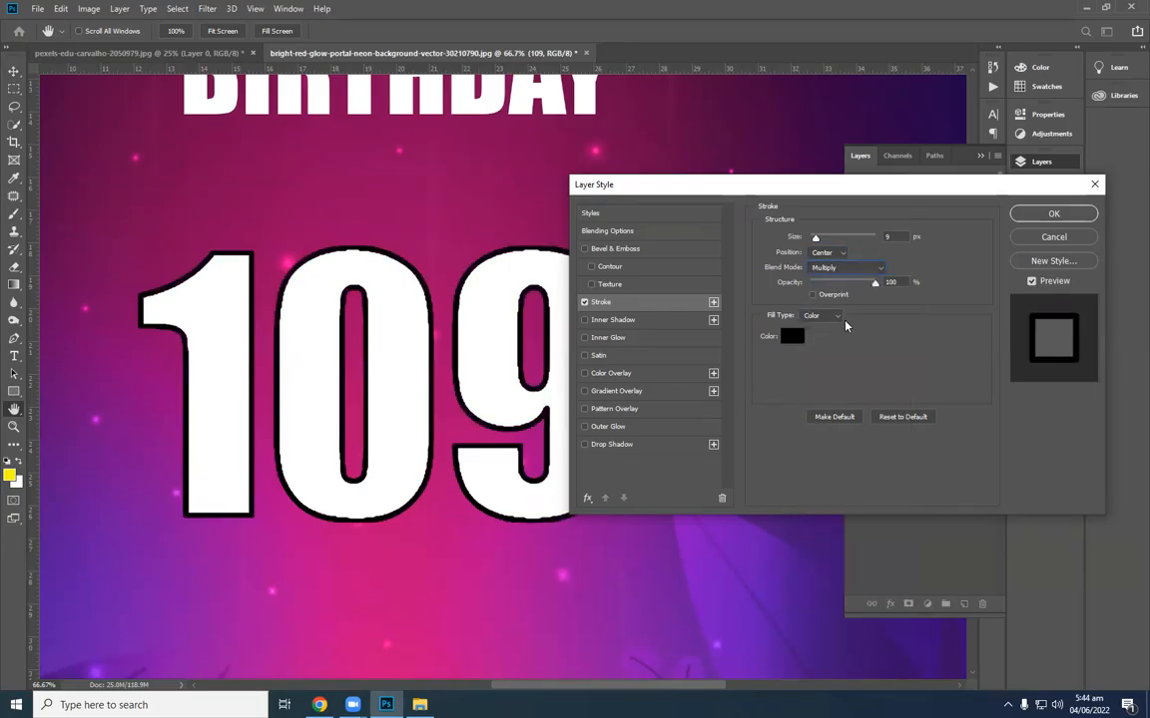
click(844, 268)
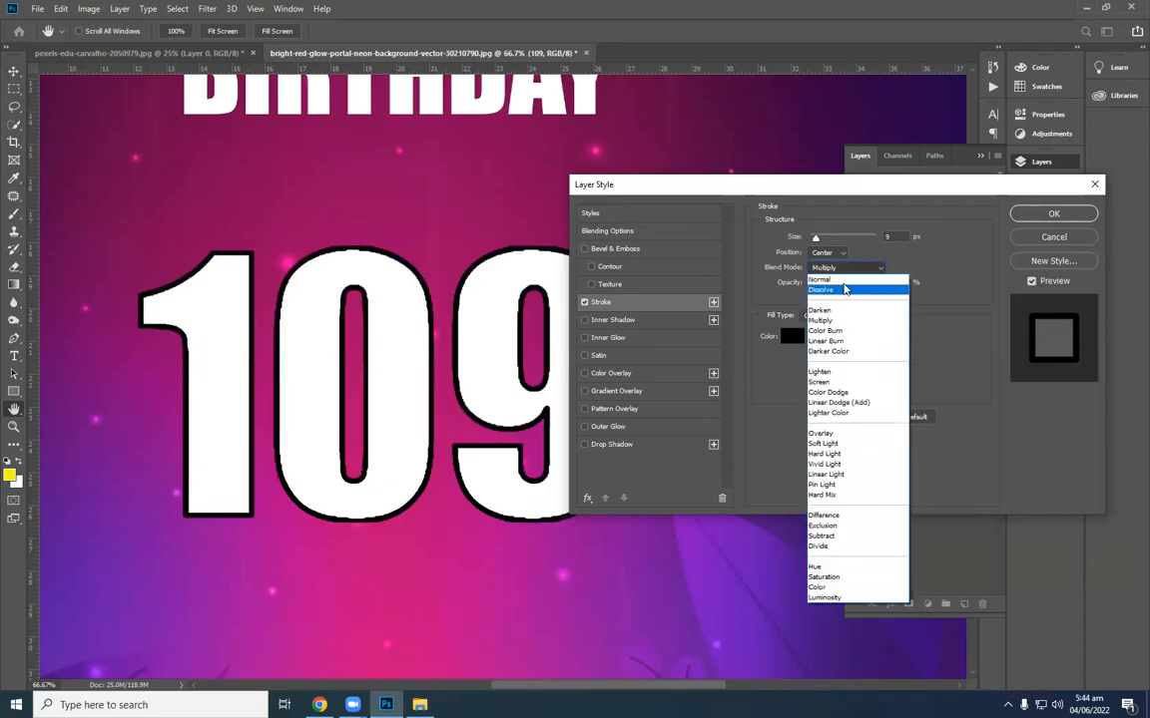
click(844, 281)
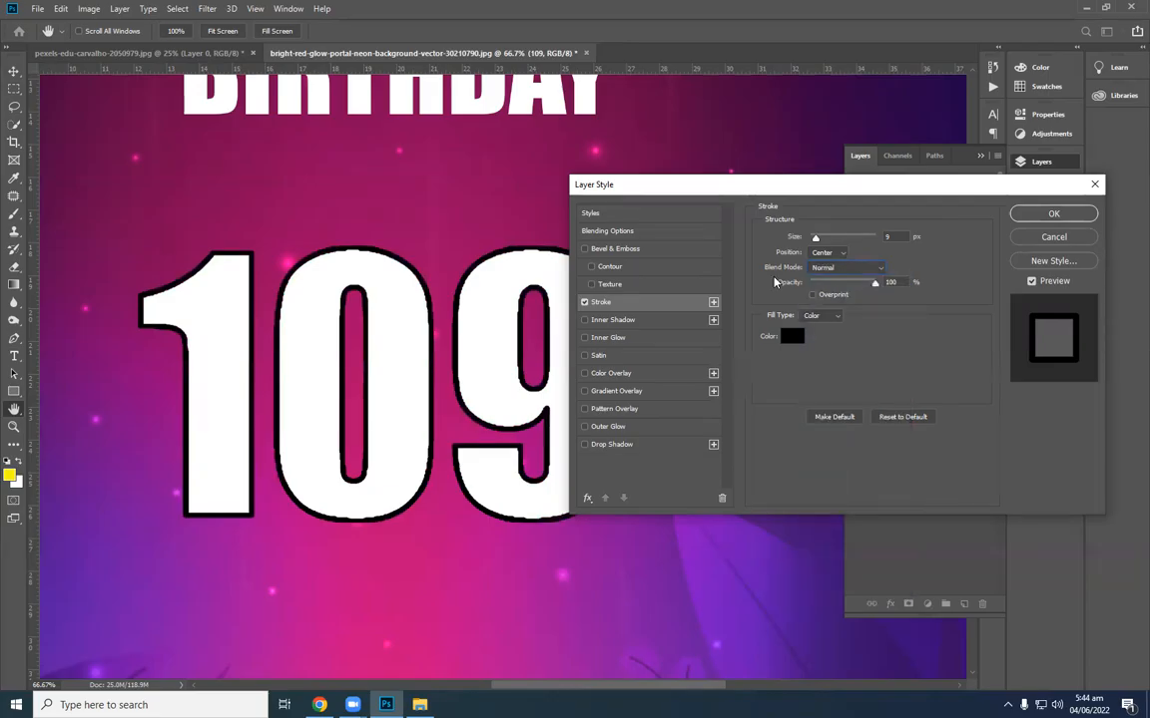
Keep the stroke's opacity at 100% and change its color to bright red.
mouse_move(875, 290)
mouse_down()
mouse_move(811, 295)
mouse_move(883, 286)
mouse_up()
click(792, 340)
click(566, 171)
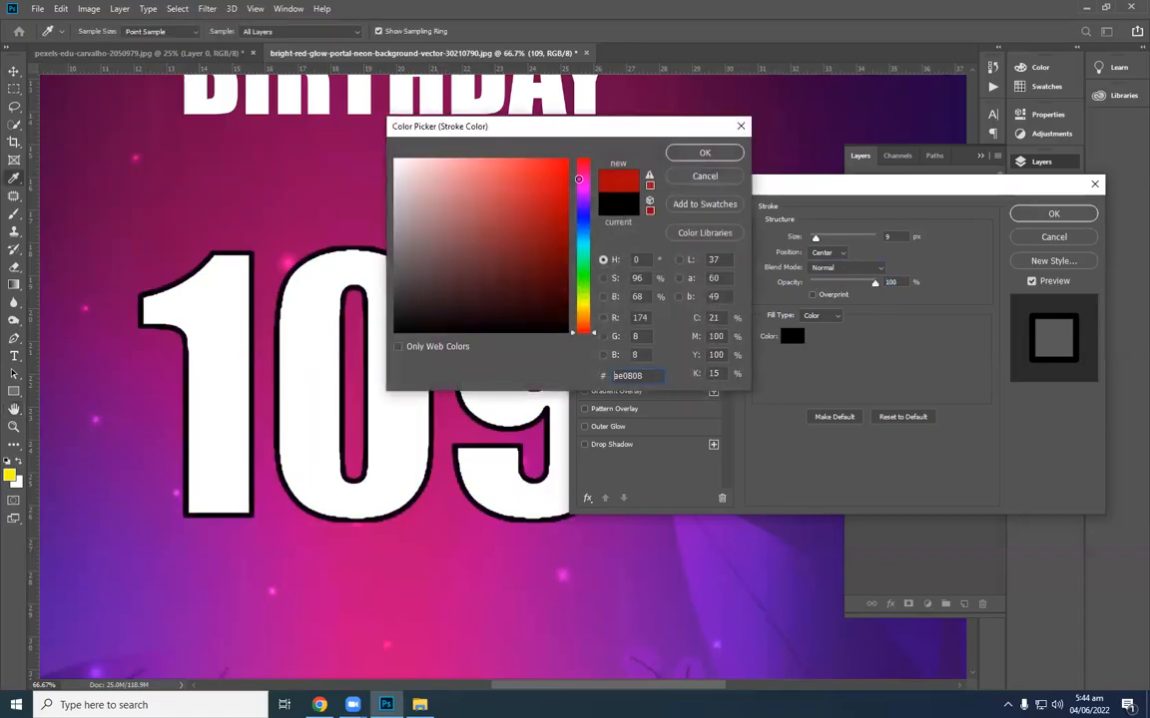
click(689, 156)
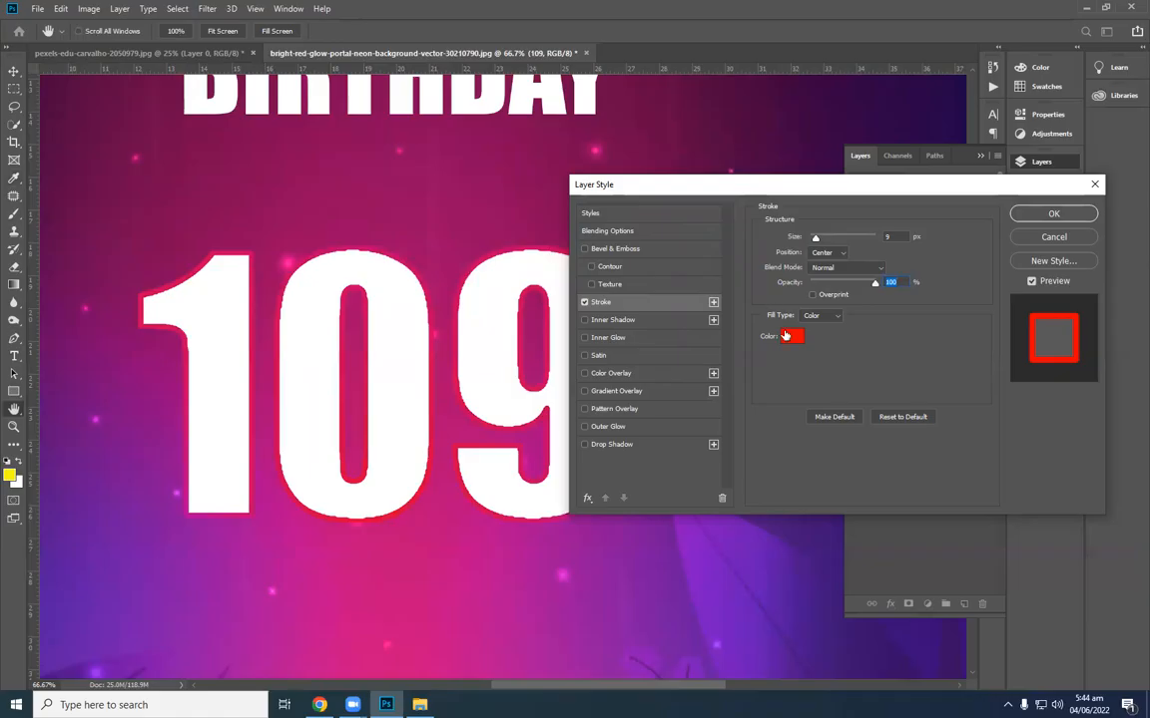
Try the golden color ffc12b on the 109's stroke, and turn the stroke off.
click(792, 336)
text(ffc12b)
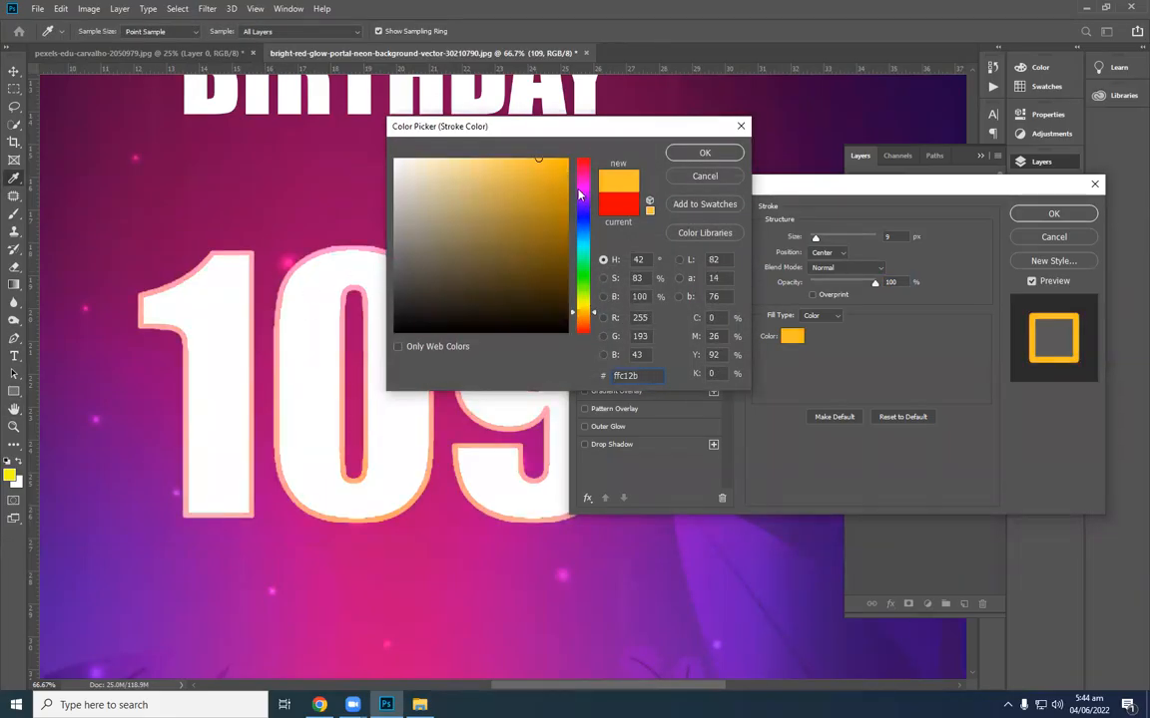
click(685, 155)
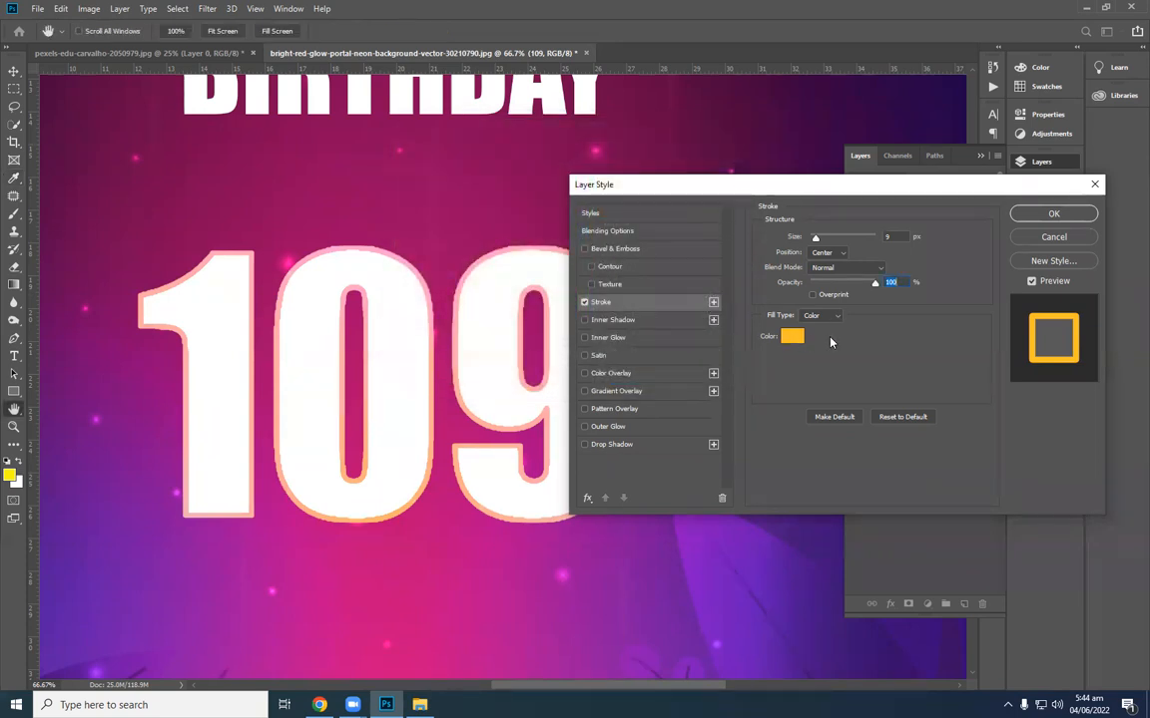
click(585, 303)
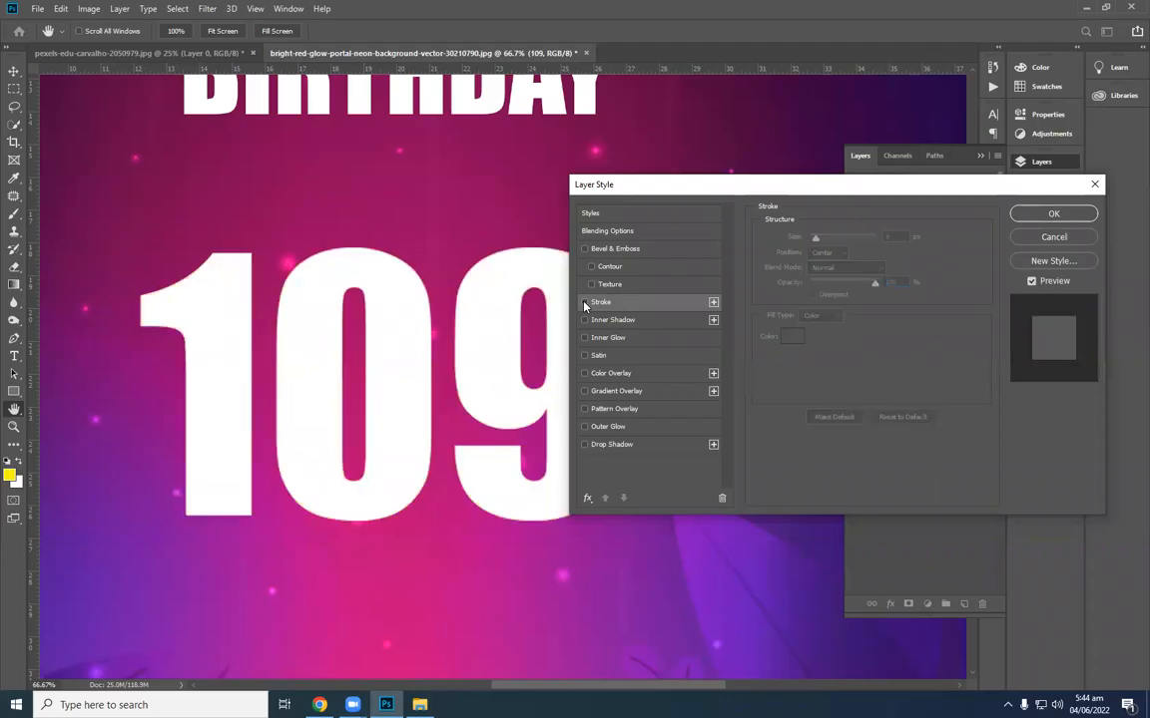
Try an Inner Shadow on the 109 with 49% opacity and 28 px distance, and turn it off.
click(638, 320)
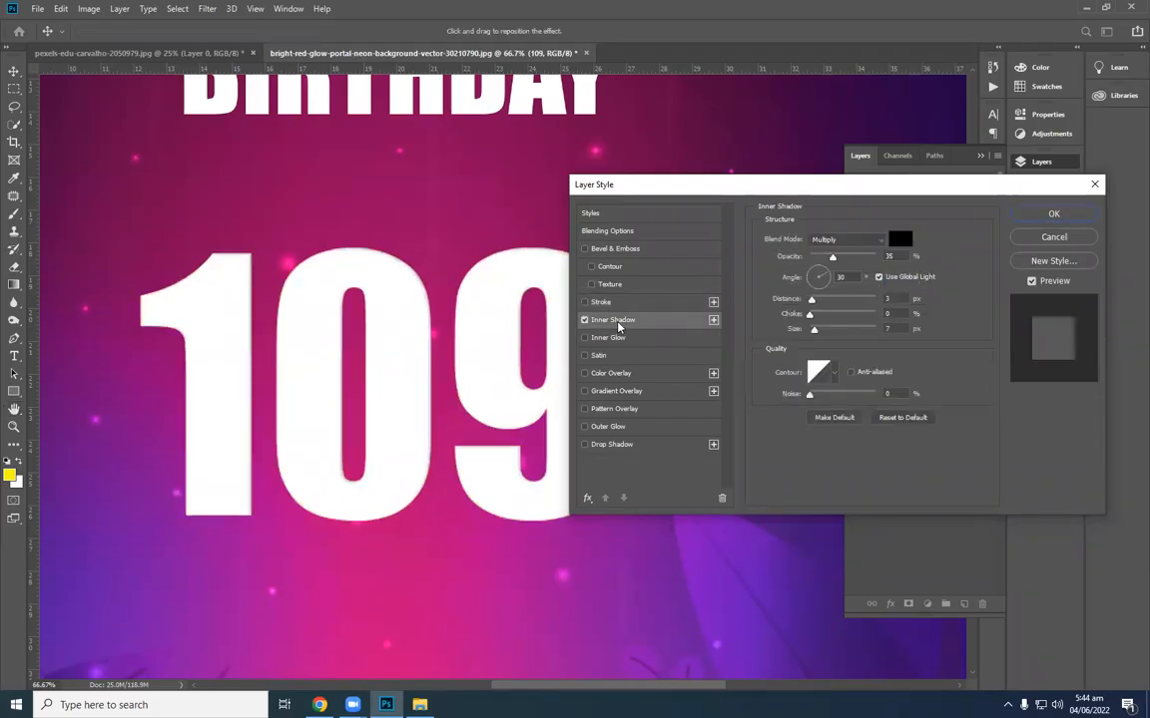
mouse_move(835, 258)
mouse_down()
mouse_move(886, 257)
mouse_move(843, 259)
mouse_up()
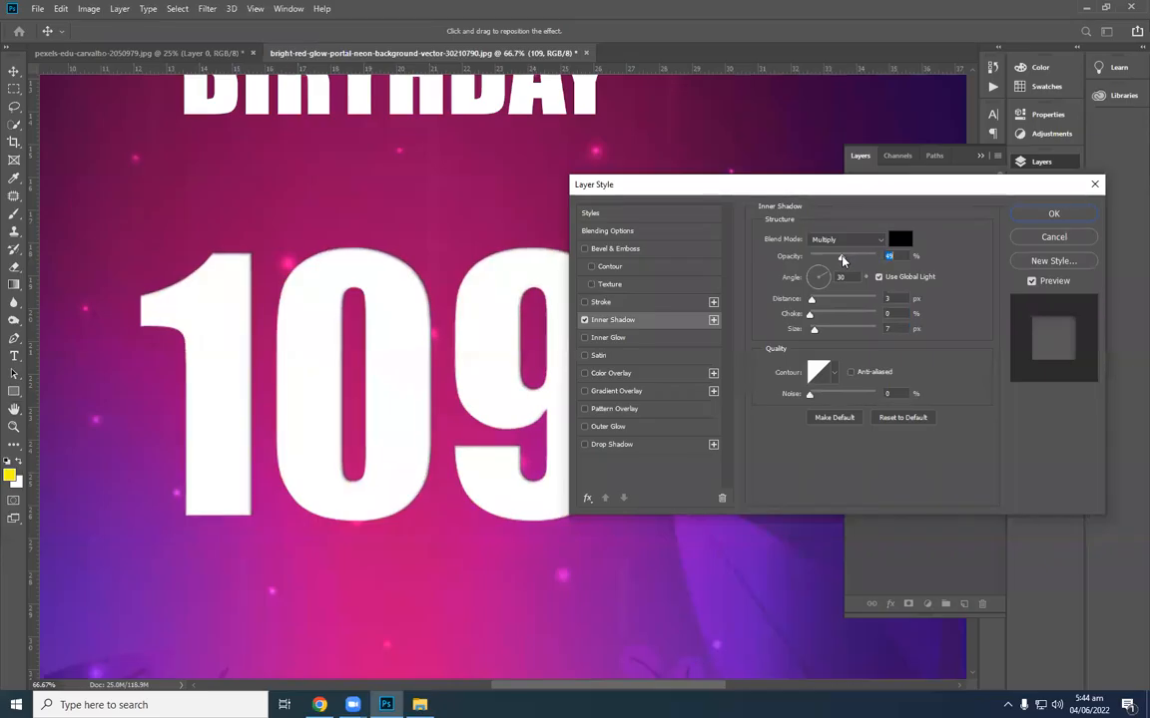
drag(811, 300, 844, 299)
drag(844, 302, 828, 301)
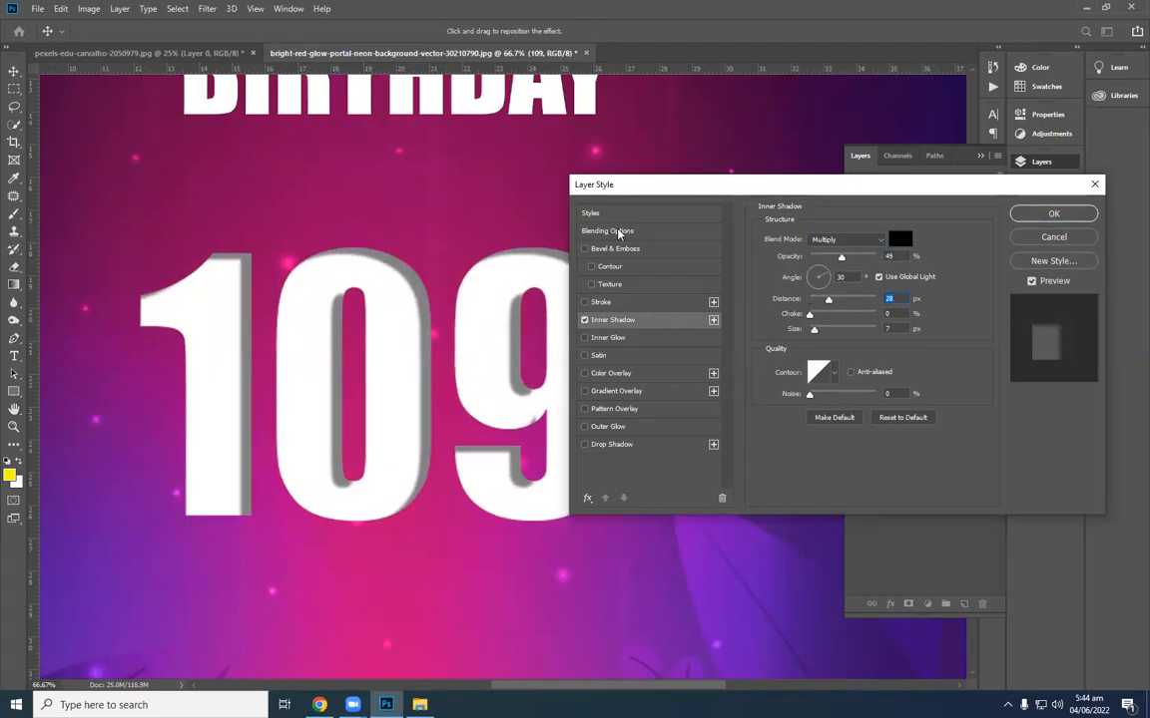
click(585, 321)
click(585, 320)
click(585, 320)
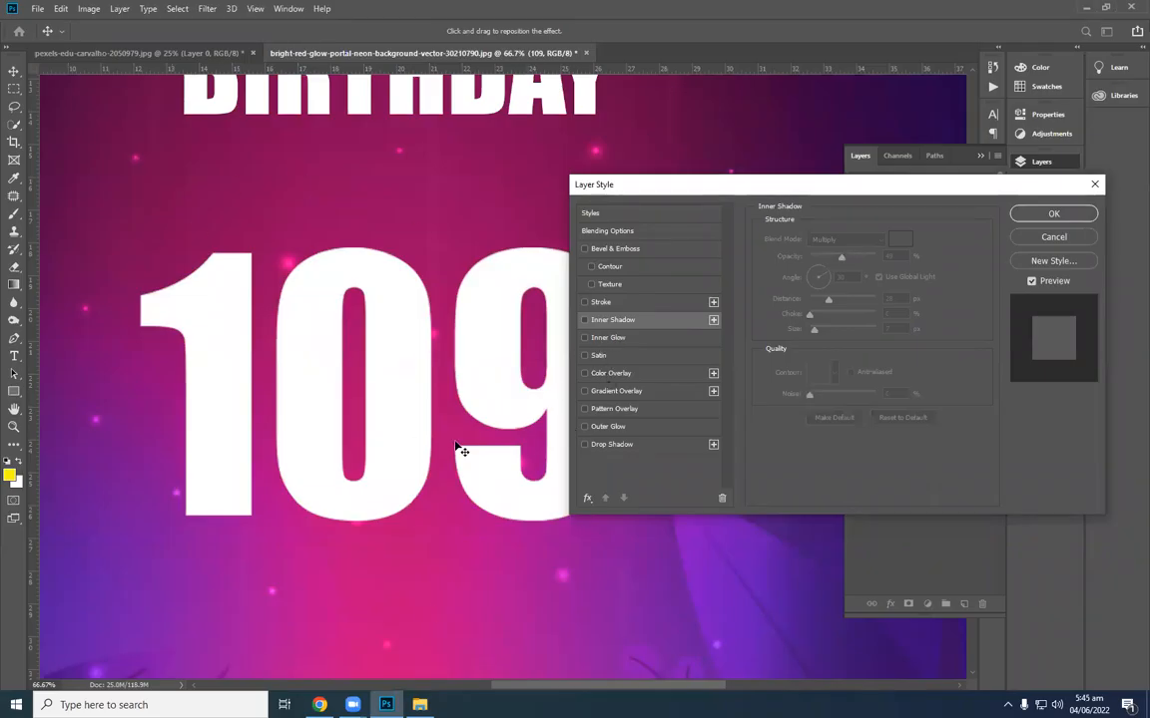
Apply an Inner Glow to the 109 with Normal blend mode and 100% opacity.
click(604, 338)
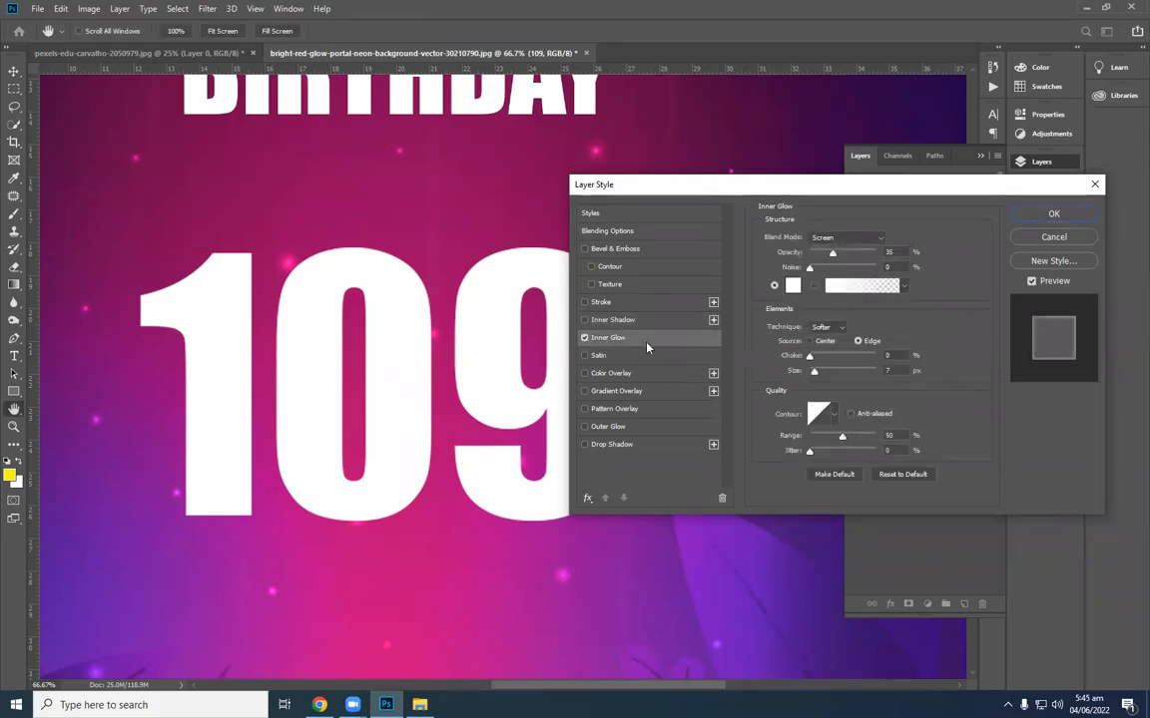
drag(820, 193, 868, 195)
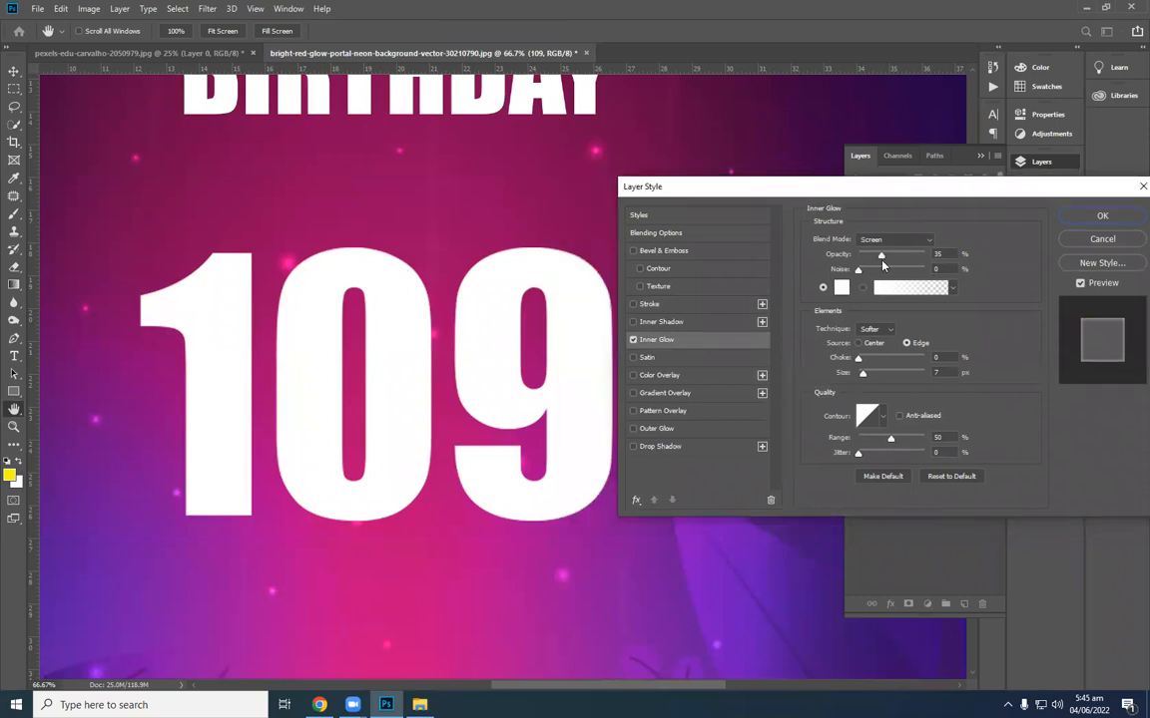
click(895, 239)
click(886, 249)
drag(882, 255, 944, 256)
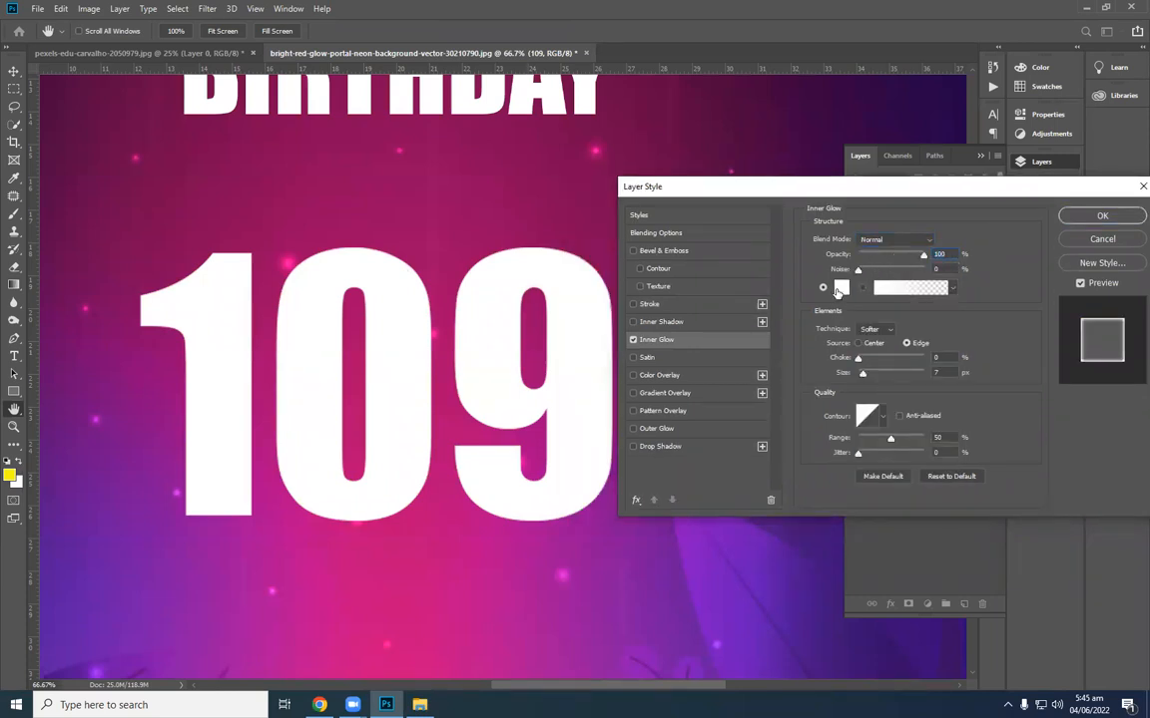
Try a red color and a little noise on the 109's Inner Glow, and turn the glow off.
click(841, 287)
click(536, 185)
click(725, 157)
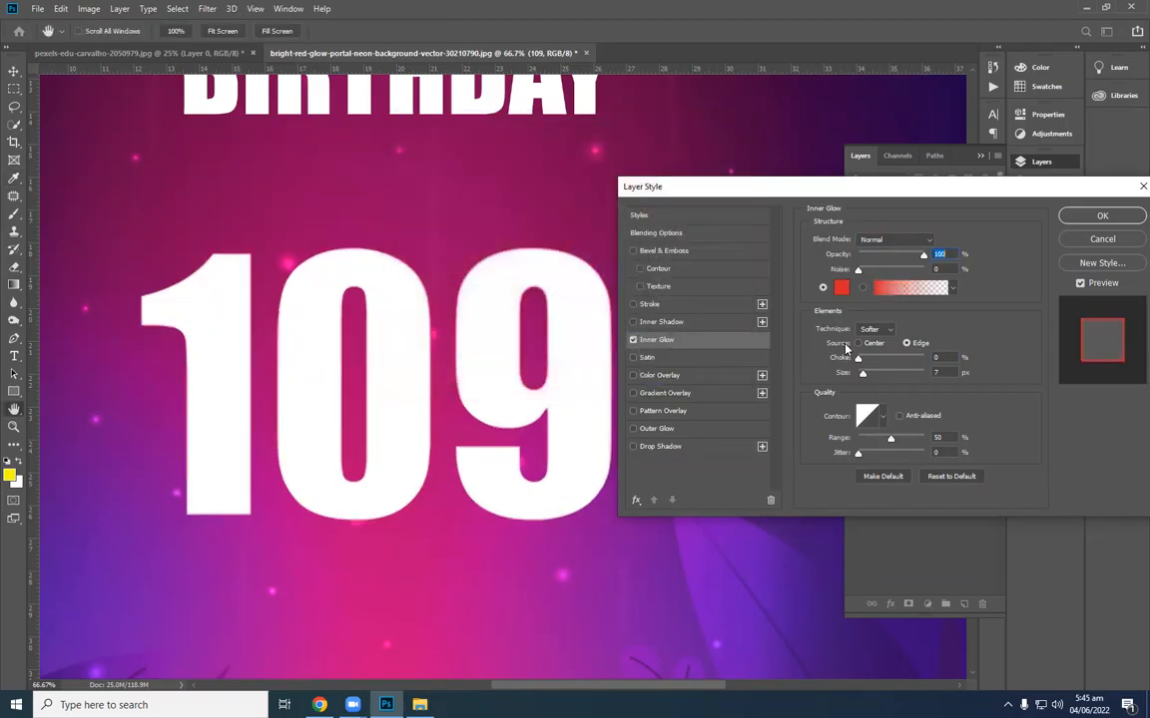
mouse_move(858, 271)
mouse_down()
mouse_move(944, 271)
mouse_move(864, 279)
mouse_up()
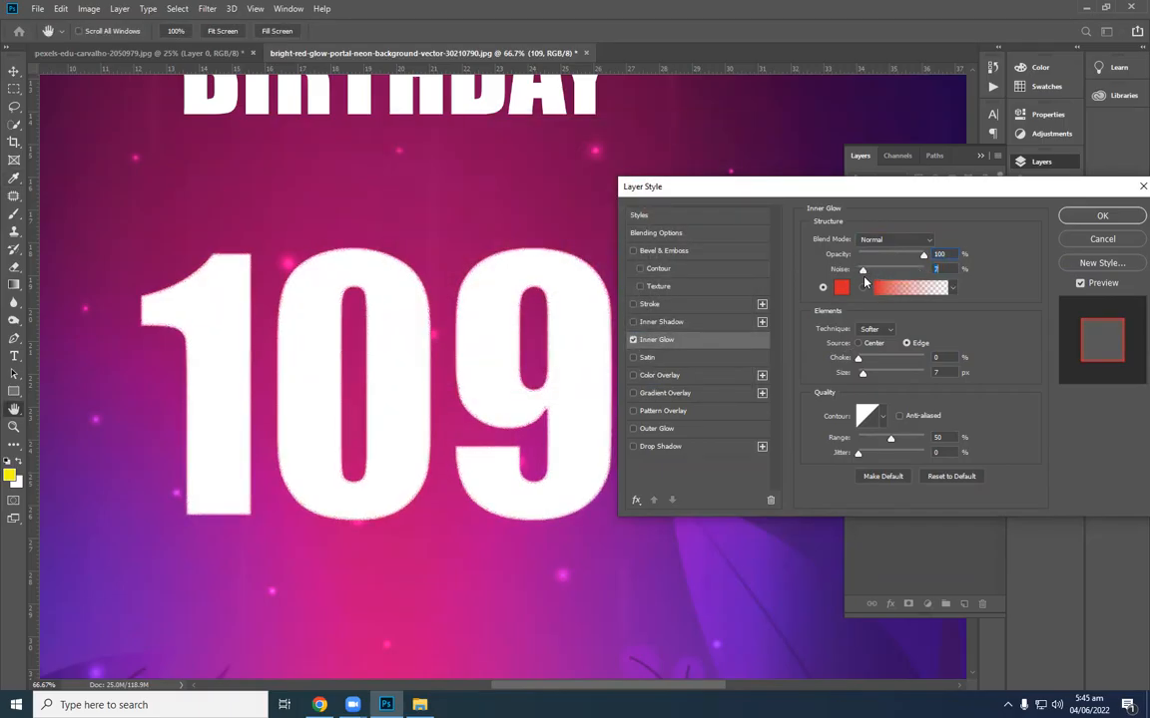
click(632, 340)
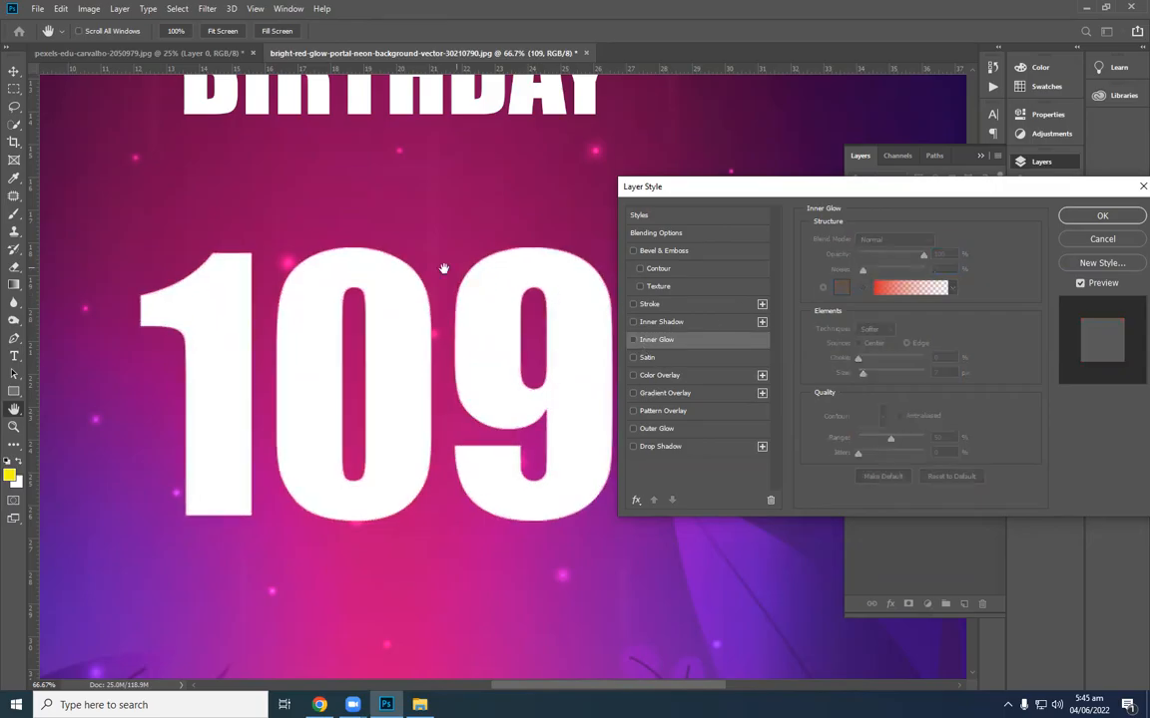
Try a Satin effect on the 109 with 52% opacity, 32° angle, 31 px distance and 57 px size, and turn it off.
click(647, 357)
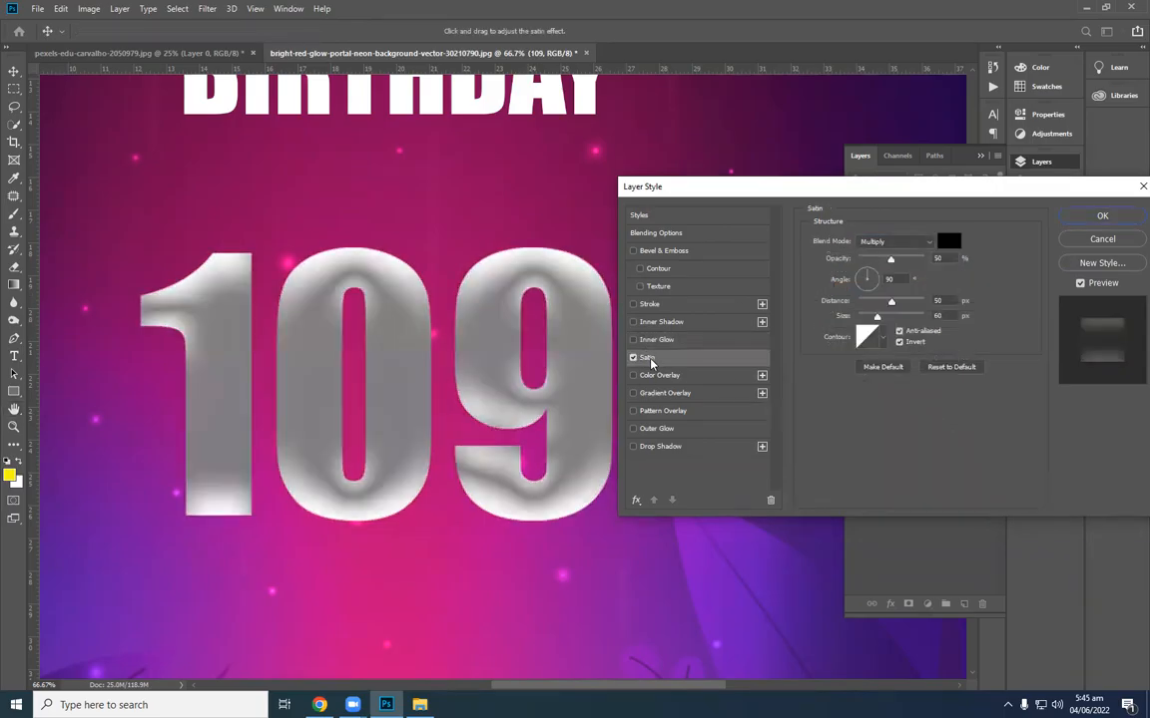
mouse_move(891, 261)
mouse_down()
mouse_move(866, 260)
mouse_move(914, 259)
mouse_move(869, 255)
mouse_move(892, 260)
mouse_move(839, 283)
mouse_up()
click(881, 272)
mouse_move(894, 304)
mouse_down()
mouse_move(862, 303)
mouse_move(910, 301)
mouse_move(879, 301)
mouse_move(874, 318)
mouse_move(857, 318)
mouse_up()
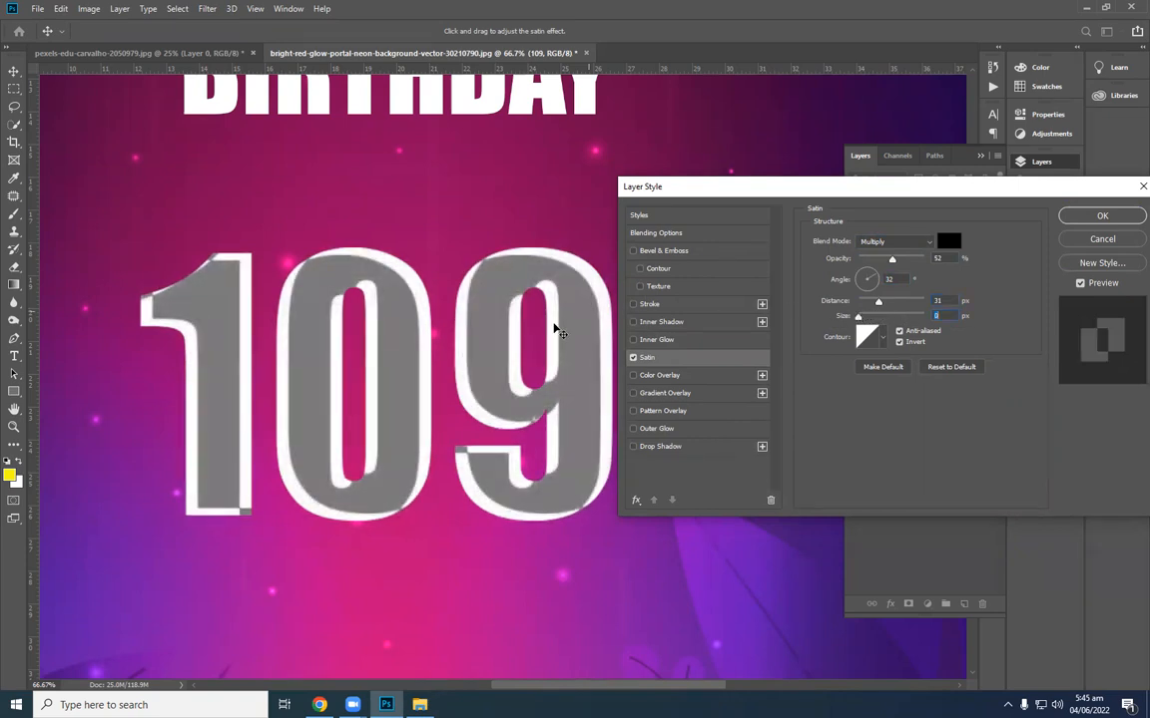
drag(857, 317, 878, 319)
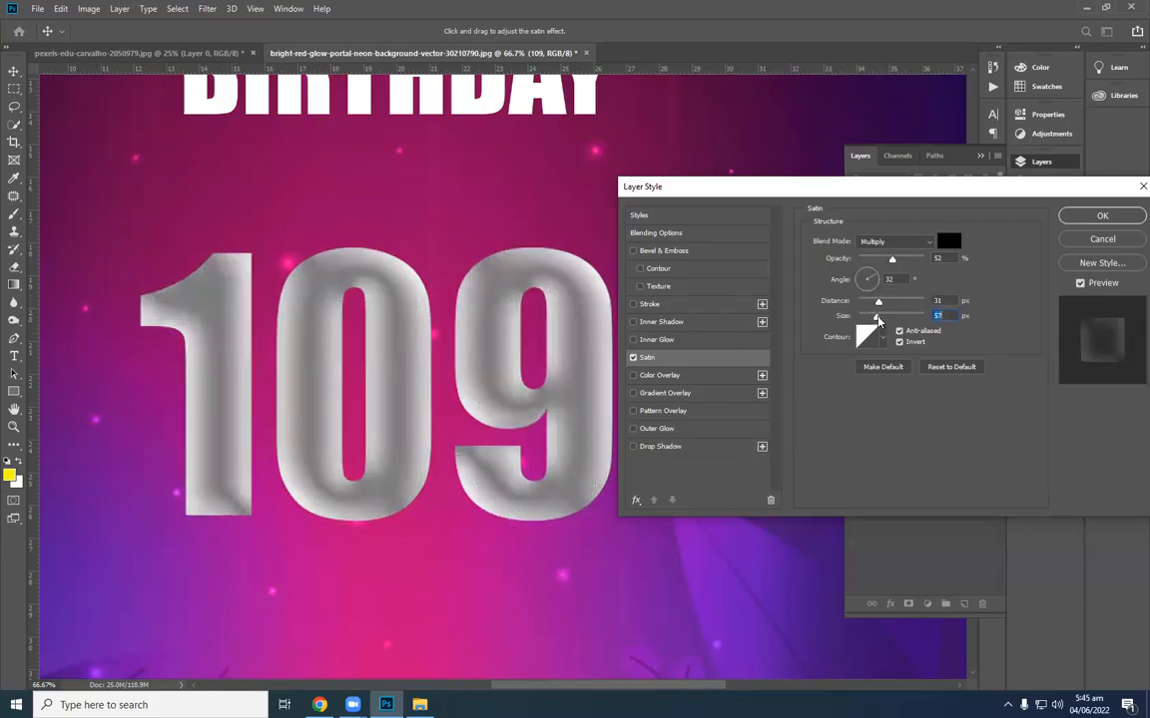
click(632, 358)
Try pink, violet, green and lime colors in a Color Overlay on the 109, discard the color change, and turn the overlay off.
click(650, 376)
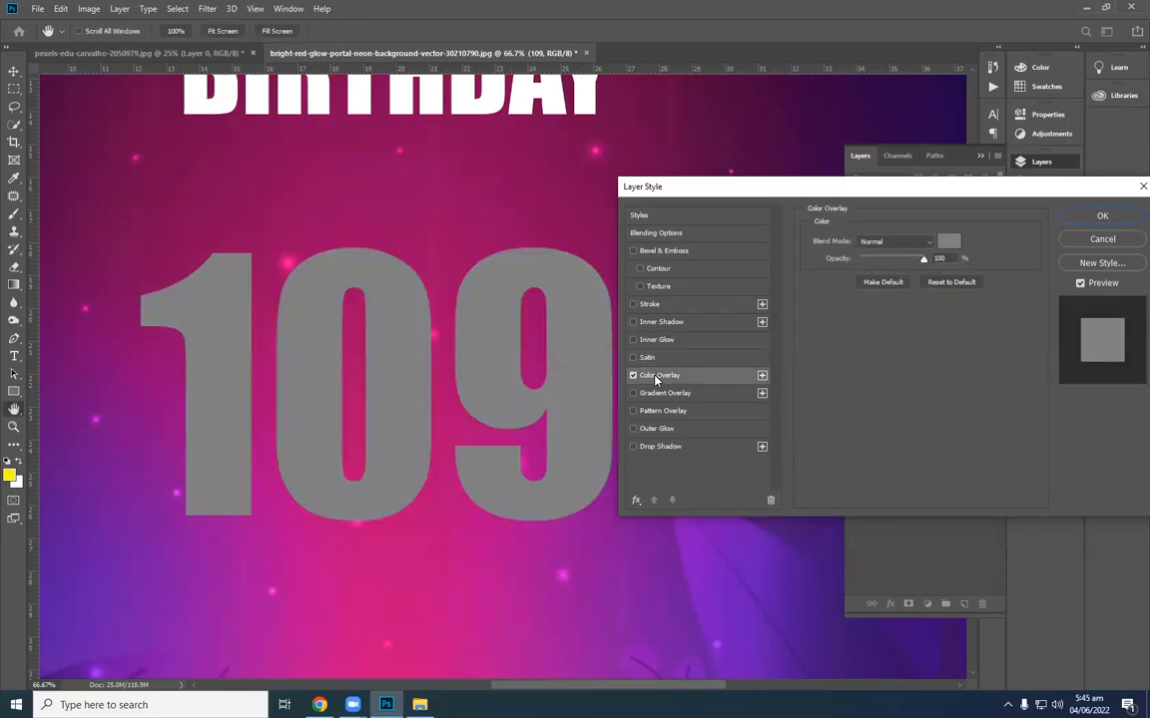
click(952, 242)
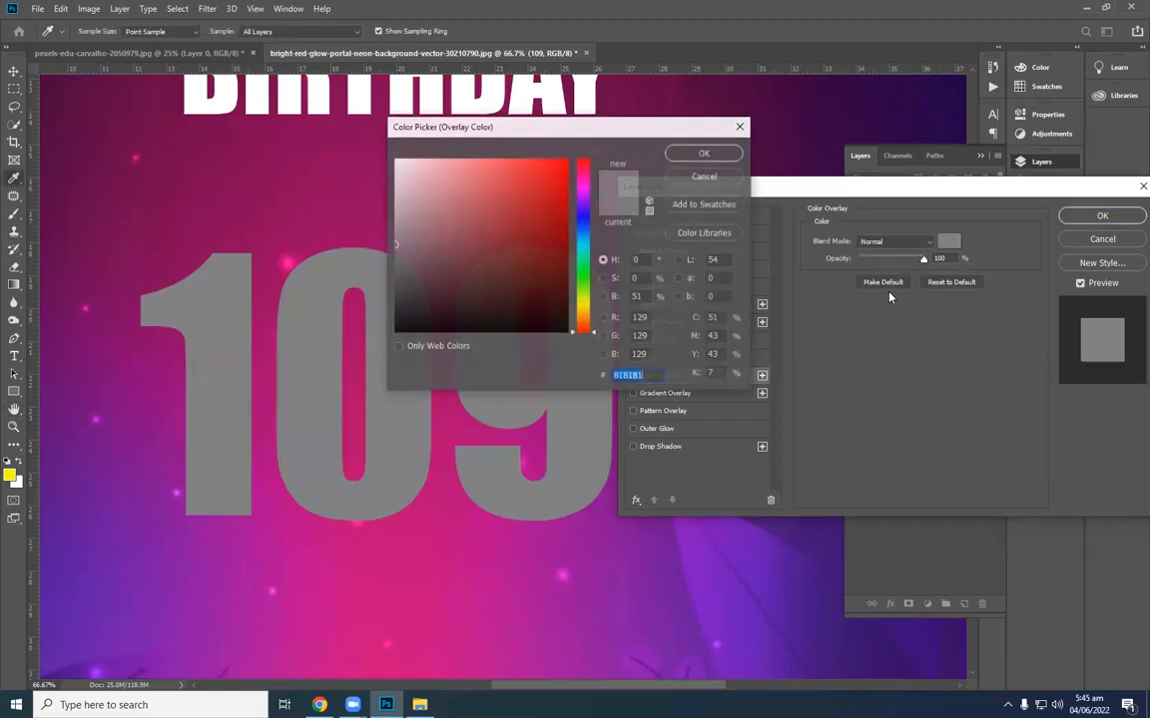
click(575, 179)
click(542, 180)
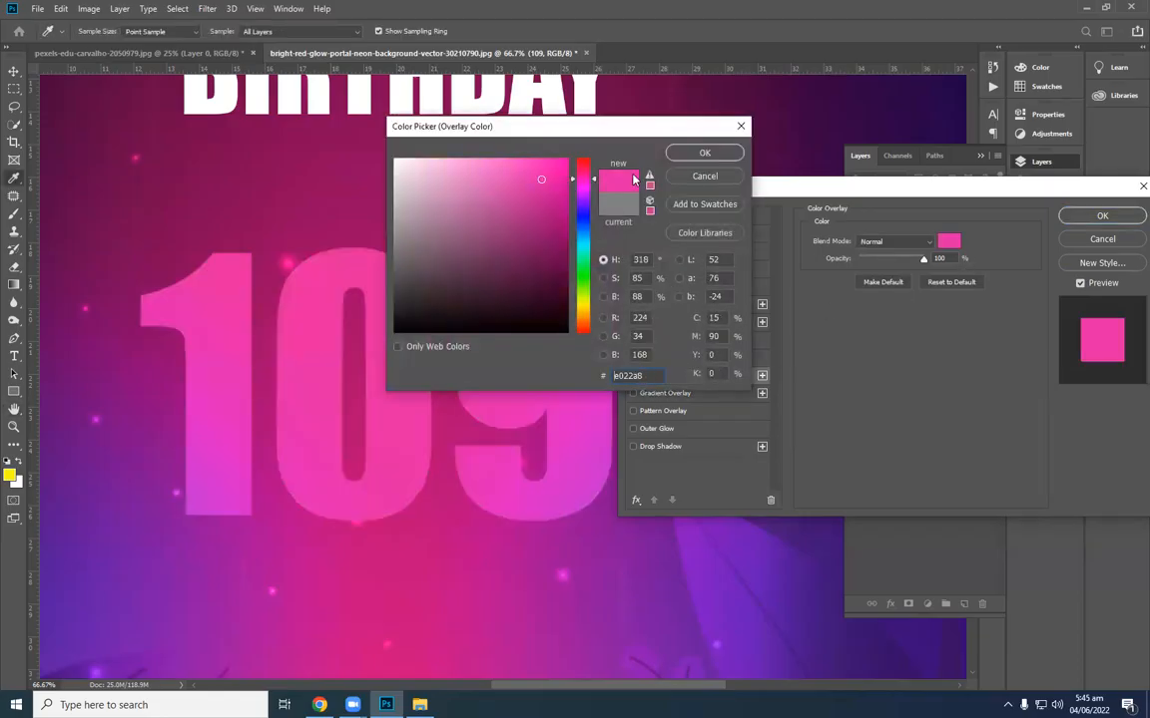
click(581, 207)
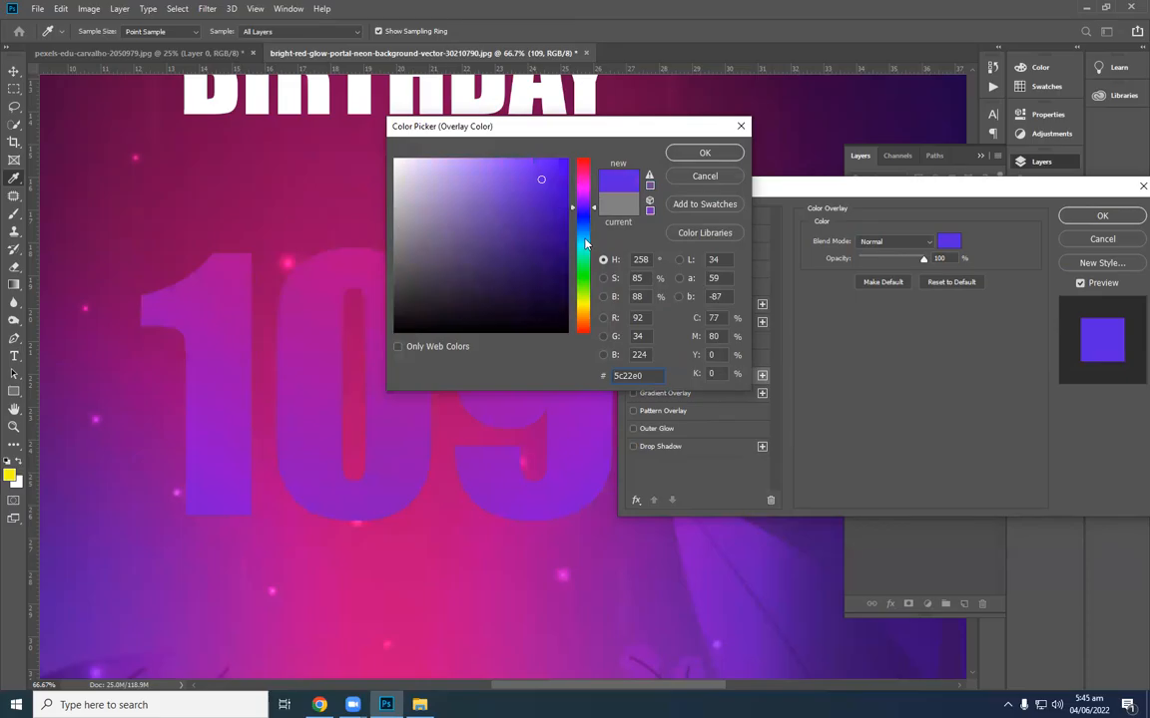
click(583, 238)
click(535, 206)
click(581, 266)
click(548, 203)
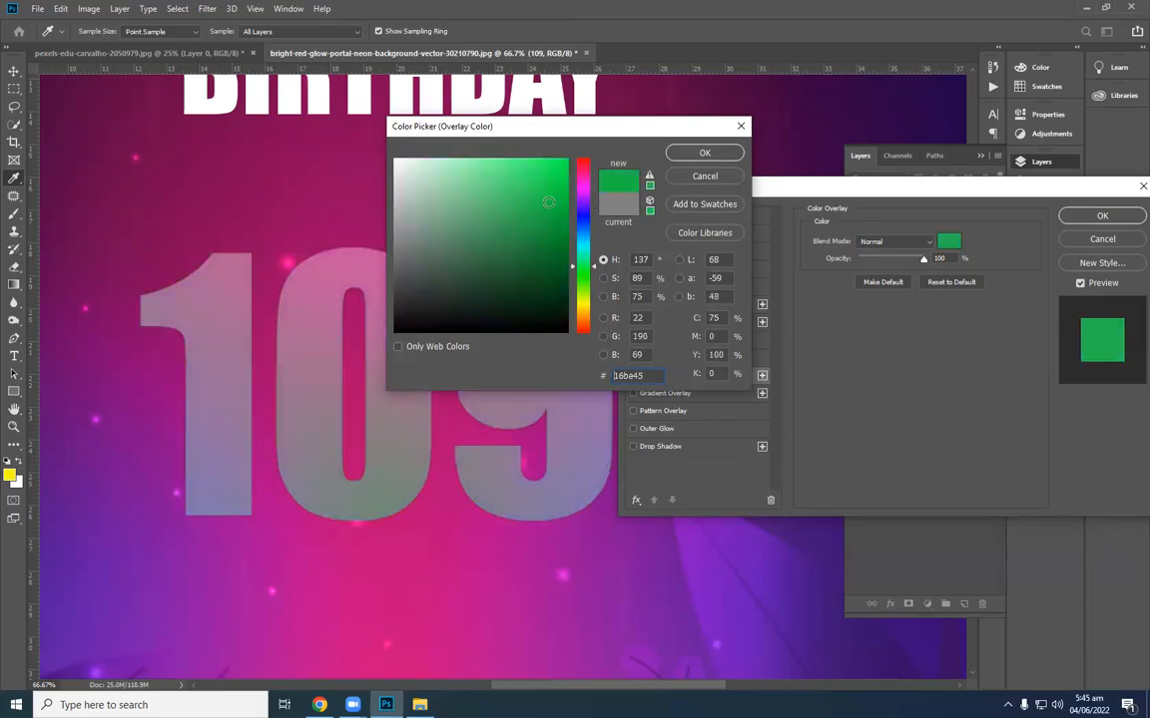
click(582, 292)
drag(508, 166, 579, 150)
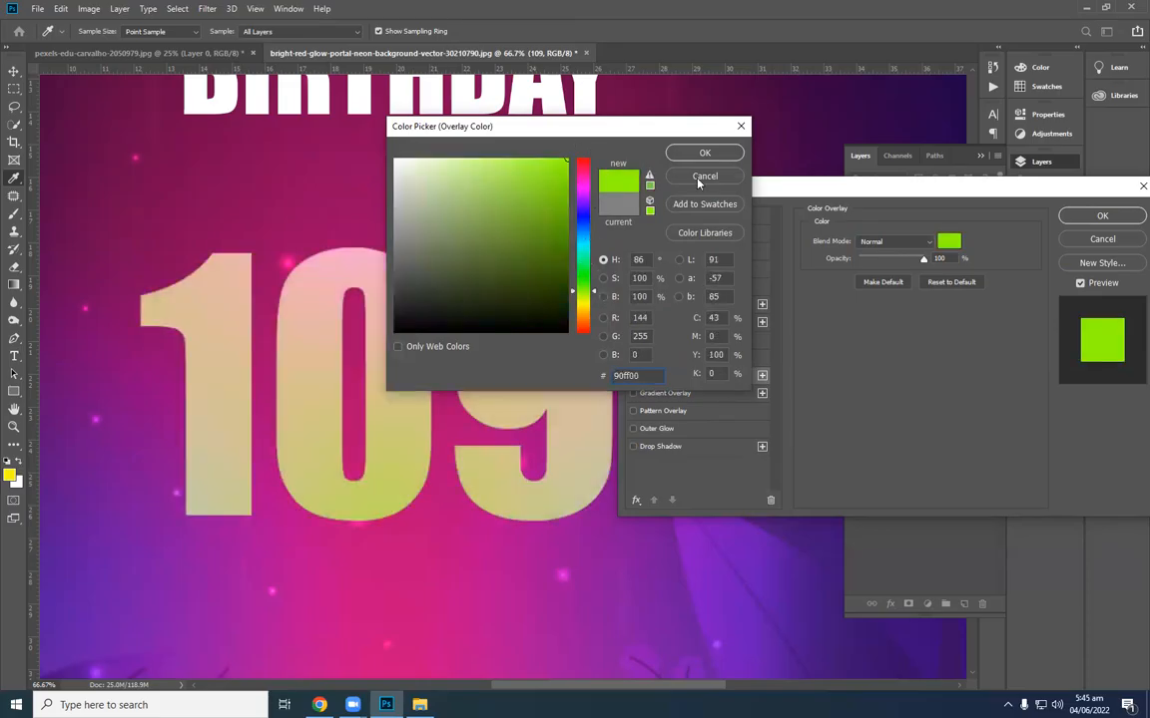
click(704, 176)
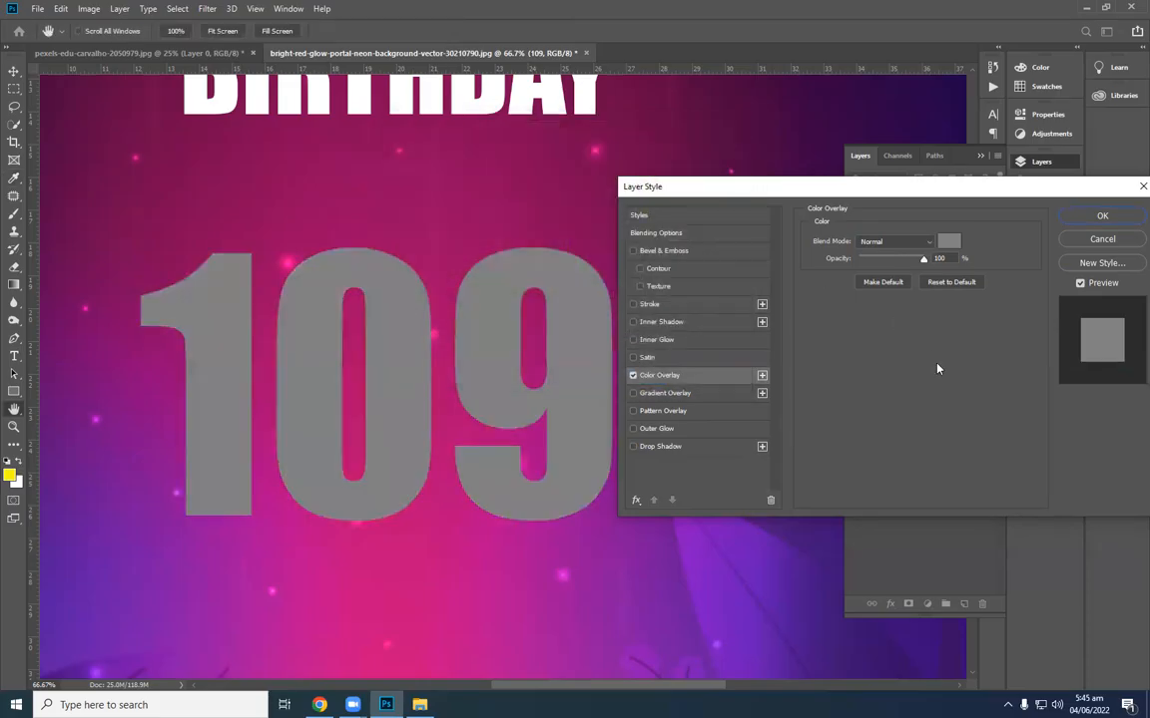
click(633, 376)
Try a Gradient Overlay on the 109 with a range of presets, including violet-orange, rainbow and gray-to-transparent.
click(664, 393)
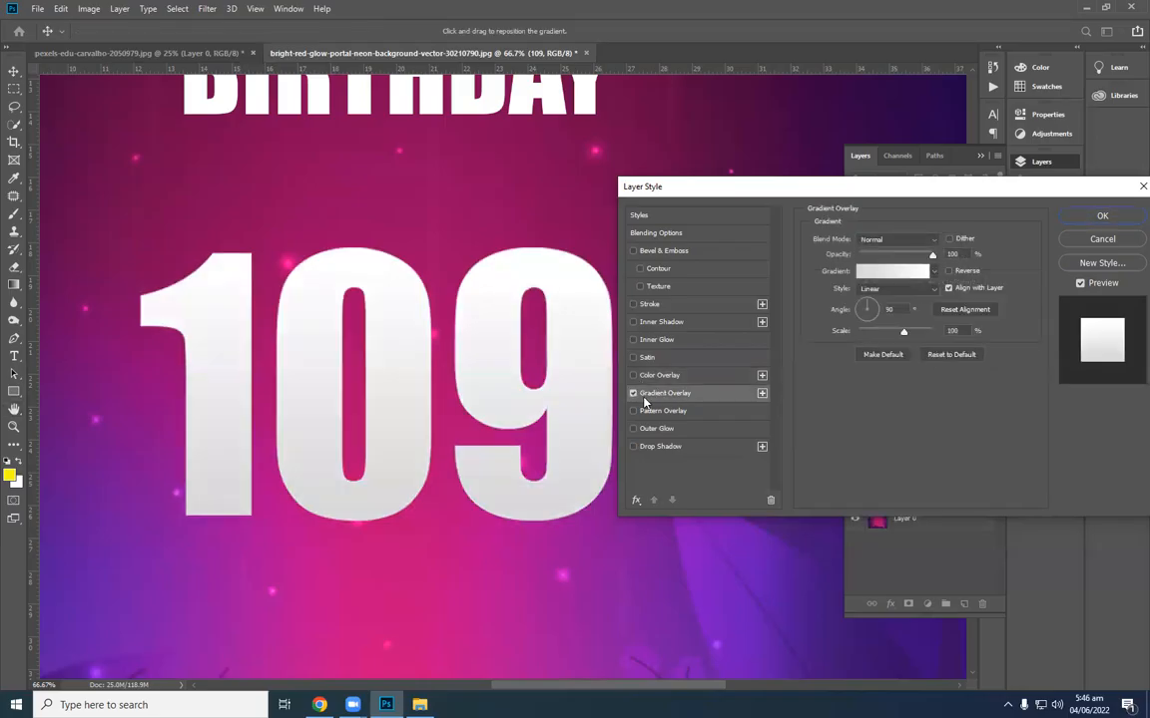
click(935, 273)
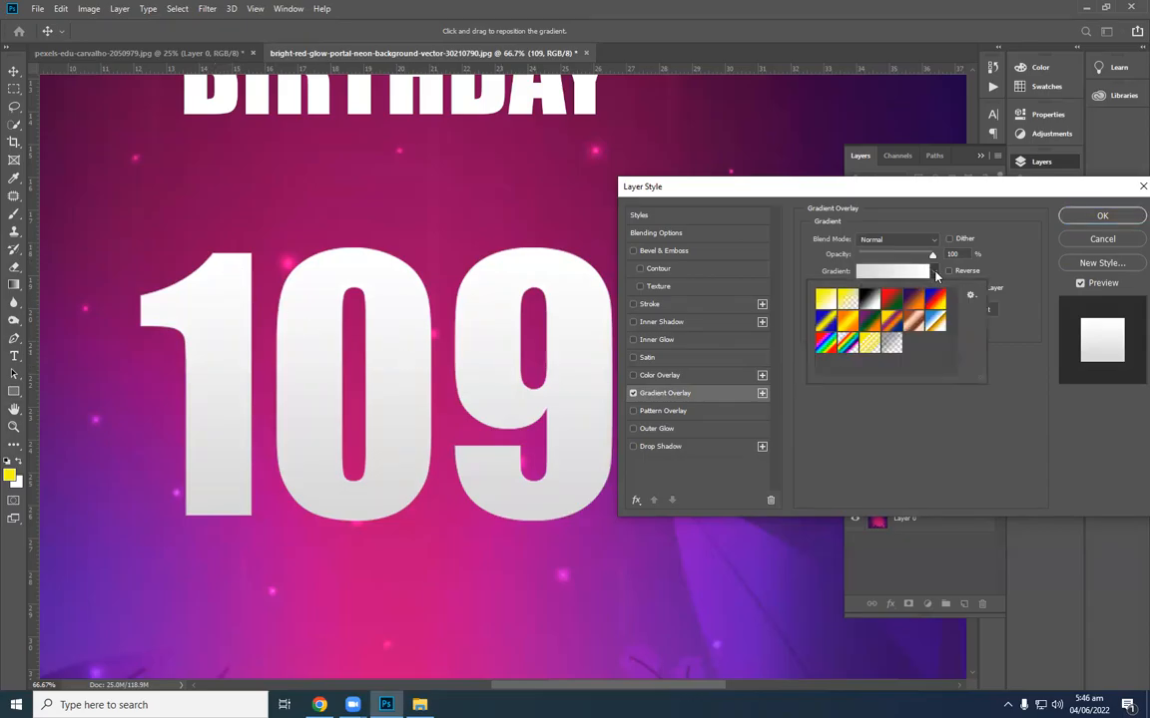
click(871, 306)
click(911, 305)
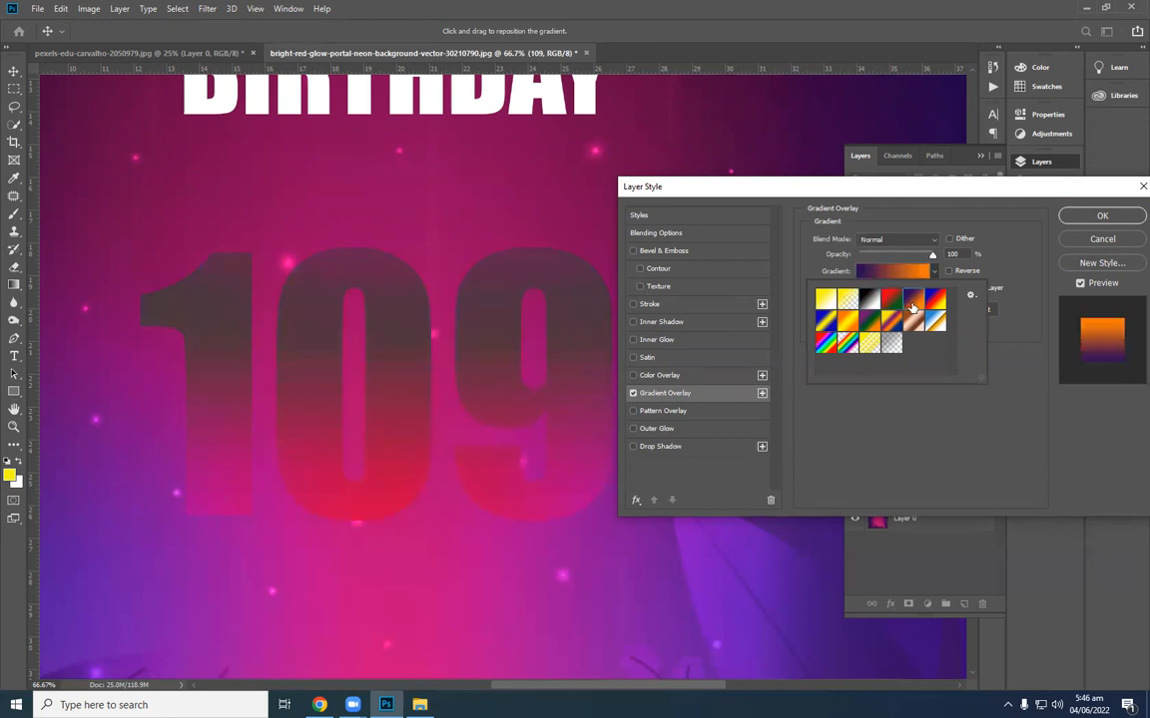
click(934, 297)
click(825, 320)
click(846, 320)
click(869, 319)
click(912, 319)
click(827, 342)
click(828, 344)
click(847, 342)
click(891, 342)
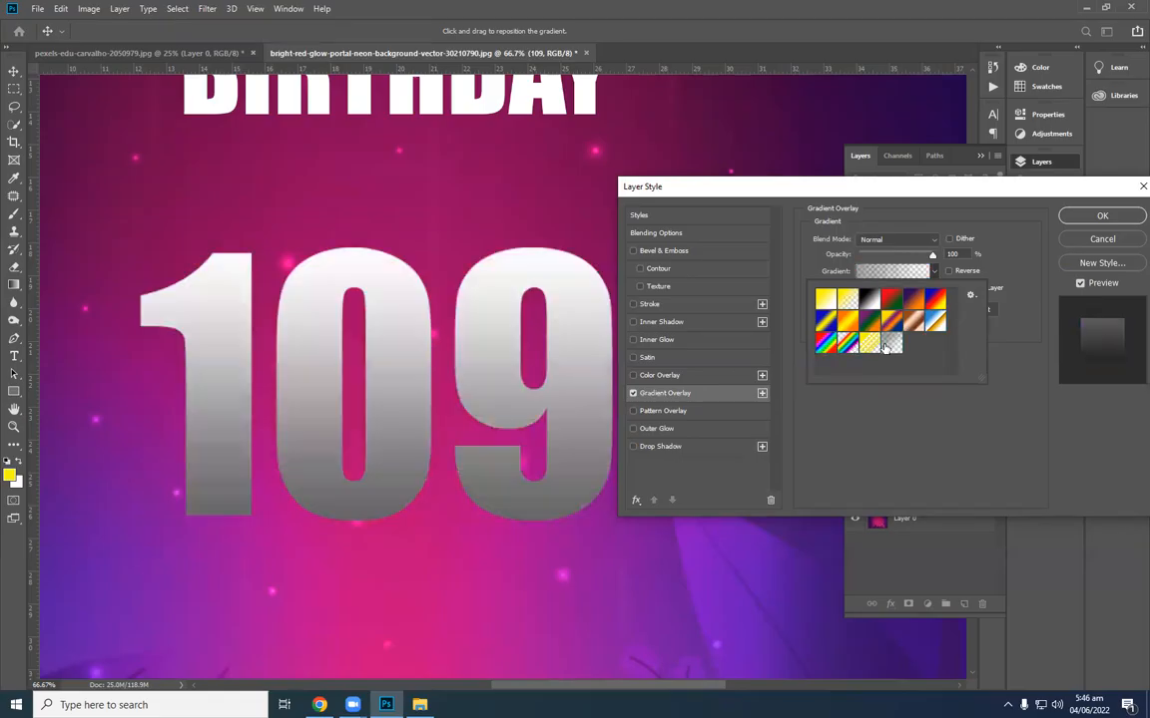
Try the yellow-to-white and yellow-to-transparent gradients on the 109, and turn the Gradient Overlay off.
click(827, 298)
click(847, 301)
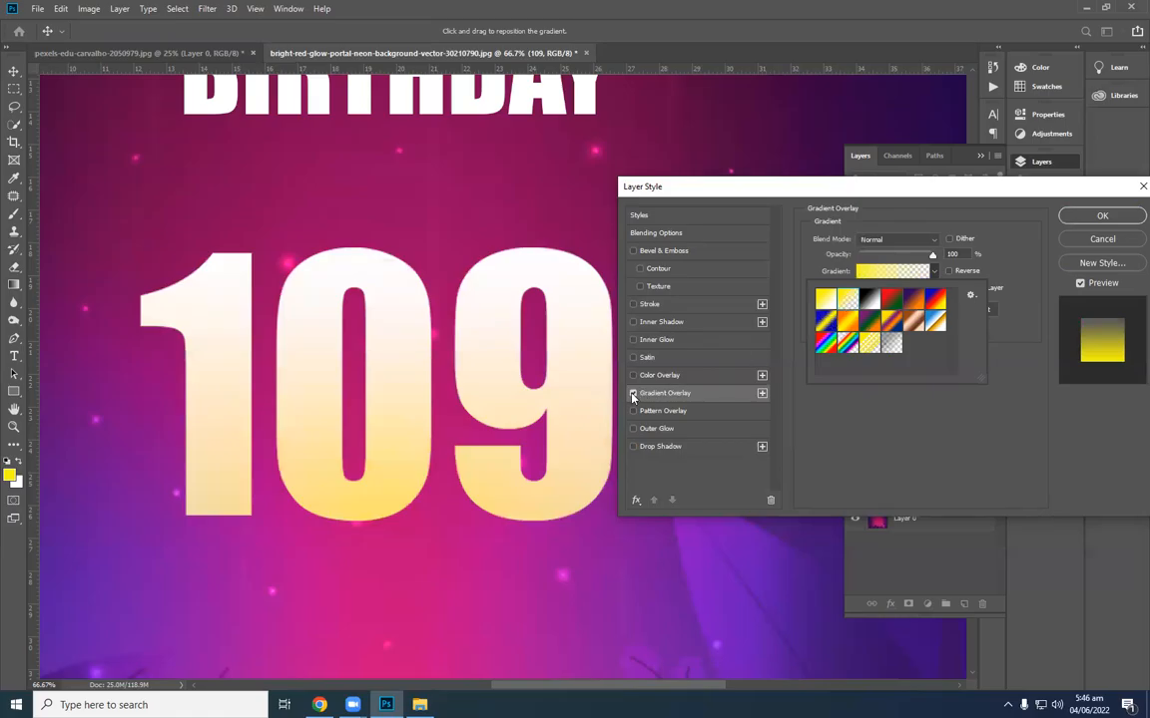
click(633, 394)
Try a Pattern Overlay on the 109 with different patterns, and turn it off.
click(644, 412)
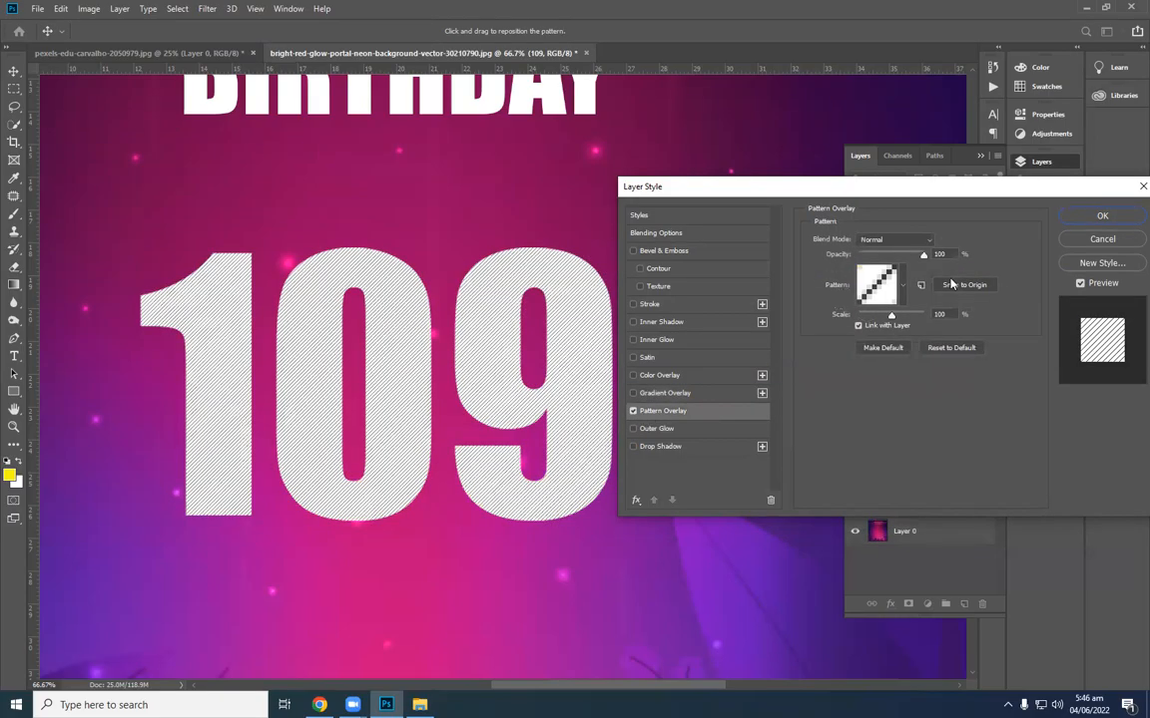
click(878, 284)
click(809, 369)
click(831, 371)
click(632, 412)
Try a yellow Outer Glow on the 109.
click(658, 428)
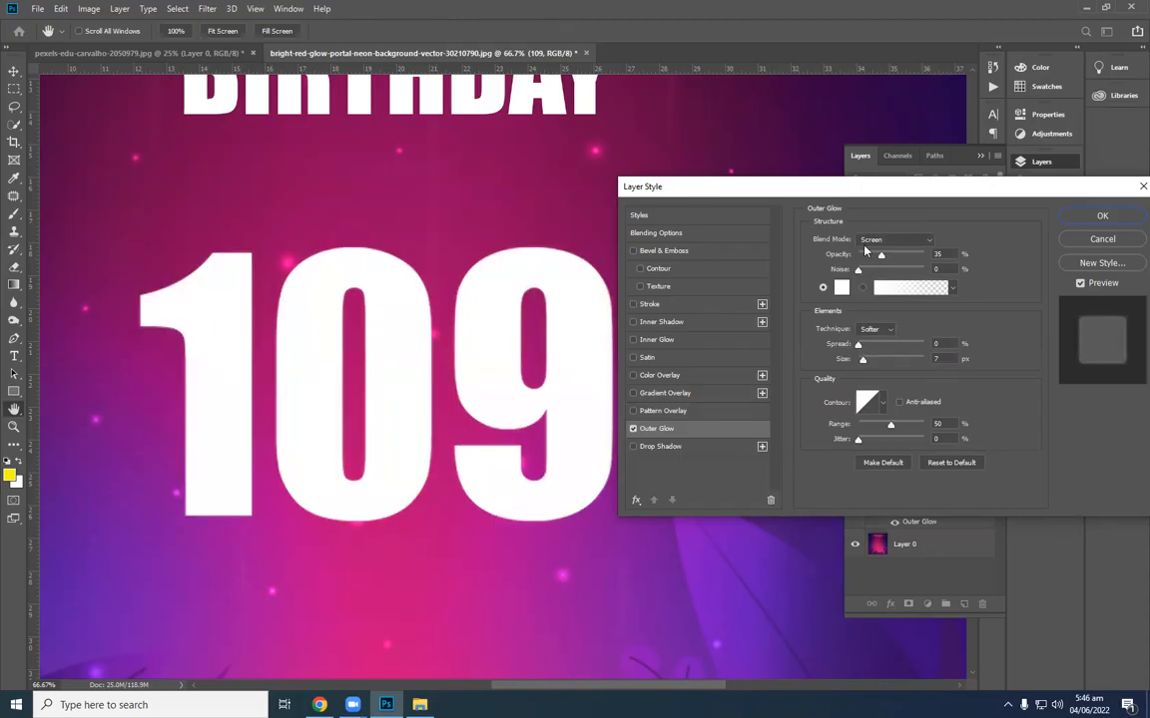
click(841, 287)
drag(590, 297, 596, 306)
click(566, 159)
click(705, 153)
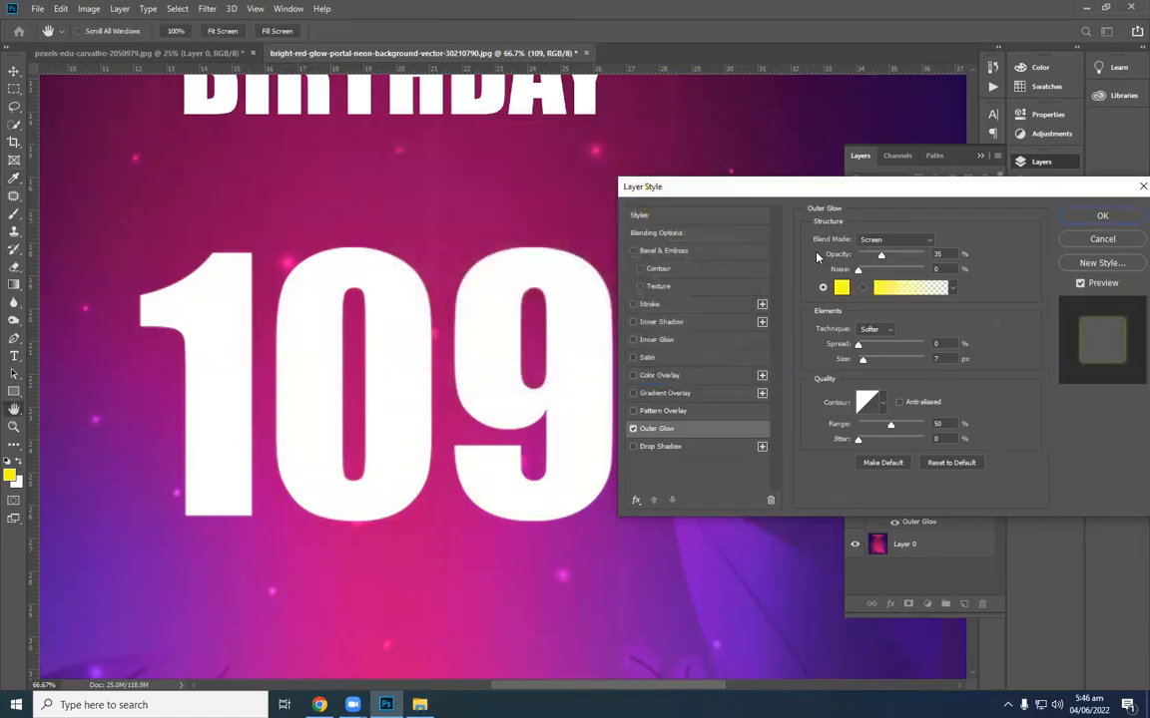
Try the 109's Outer Glow with Normal blend mode, 100% opacity, 44% spread and 43 px size, and turn it off.
drag(892, 260, 940, 258)
click(874, 239)
click(882, 249)
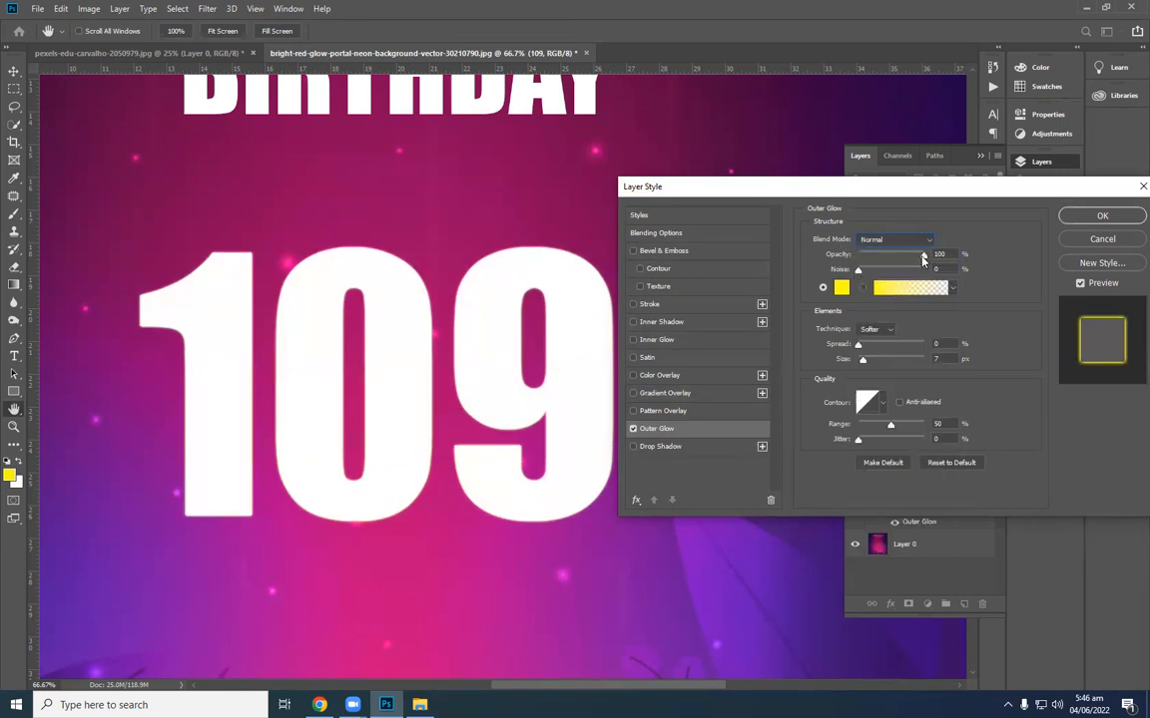
mouse_move(858, 273)
mouse_down()
mouse_move(922, 278)
mouse_move(853, 279)
mouse_up()
mouse_move(858, 344)
mouse_down()
mouse_move(923, 347)
mouse_move(886, 345)
mouse_move(872, 361)
mouse_move(918, 358)
mouse_move(862, 360)
mouse_move(874, 361)
mouse_up()
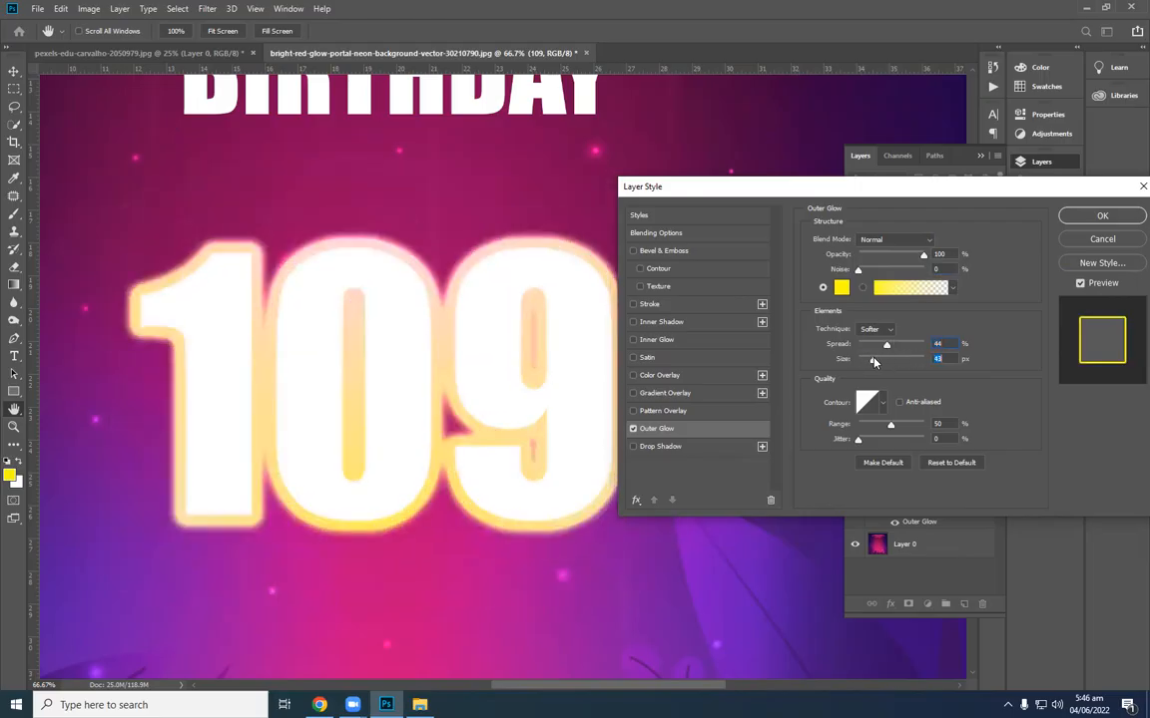
click(632, 429)
Try a black Drop Shadow on the 109 with 100% opacity, 75 px distance, 69% spread and 38 px size.
click(658, 447)
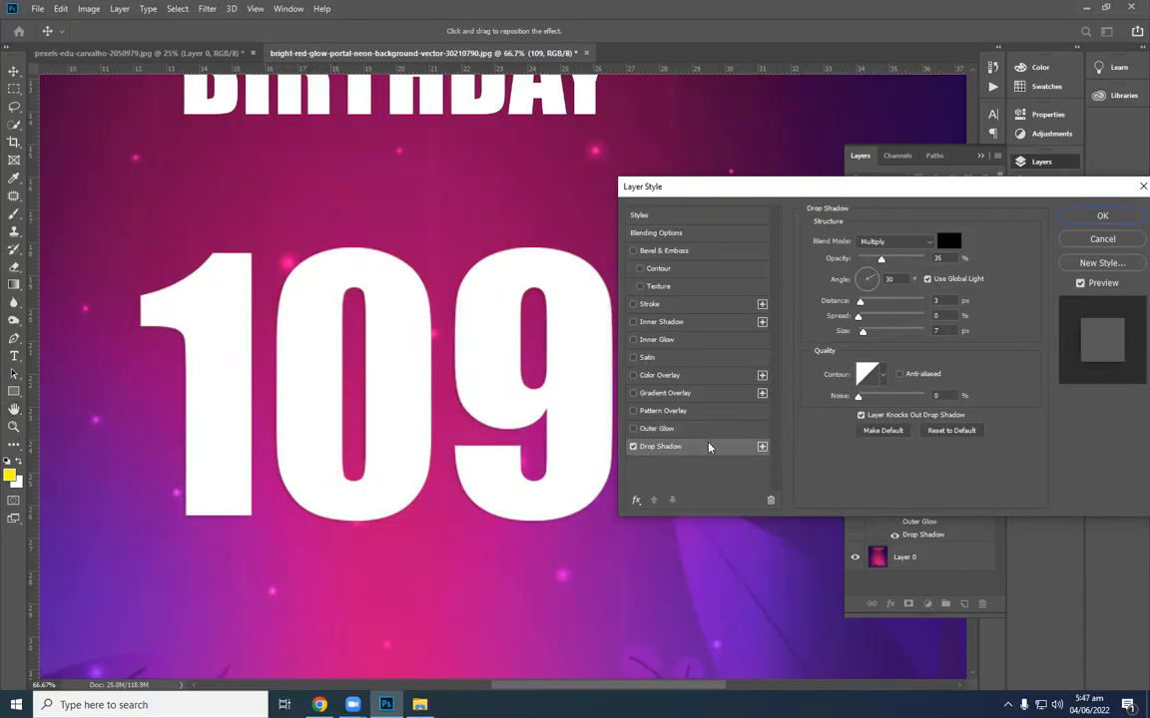
drag(767, 193, 767, 151)
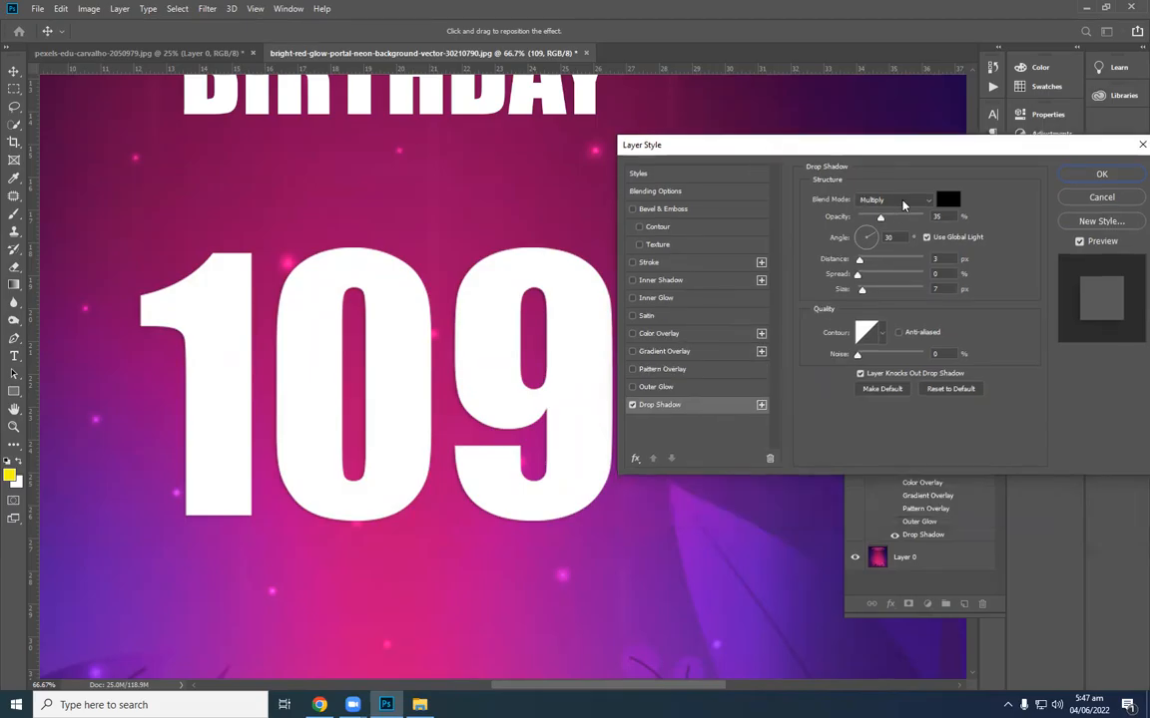
drag(880, 221, 926, 217)
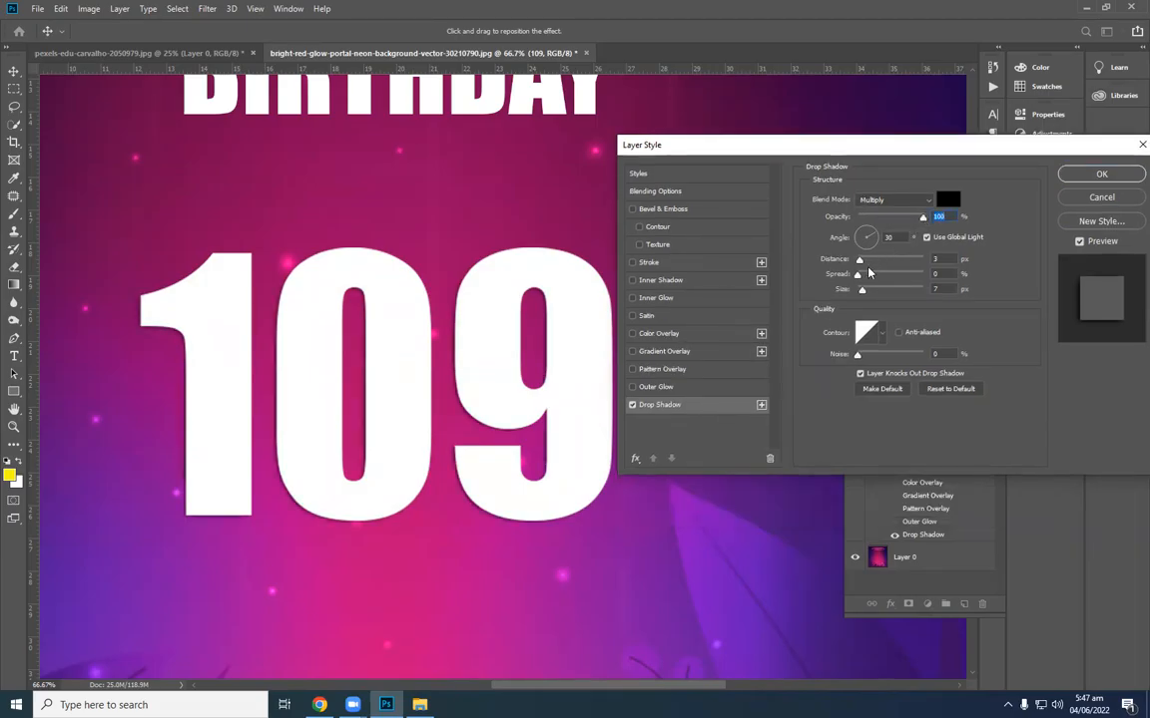
drag(863, 264, 901, 264)
key(ctrl+minus)
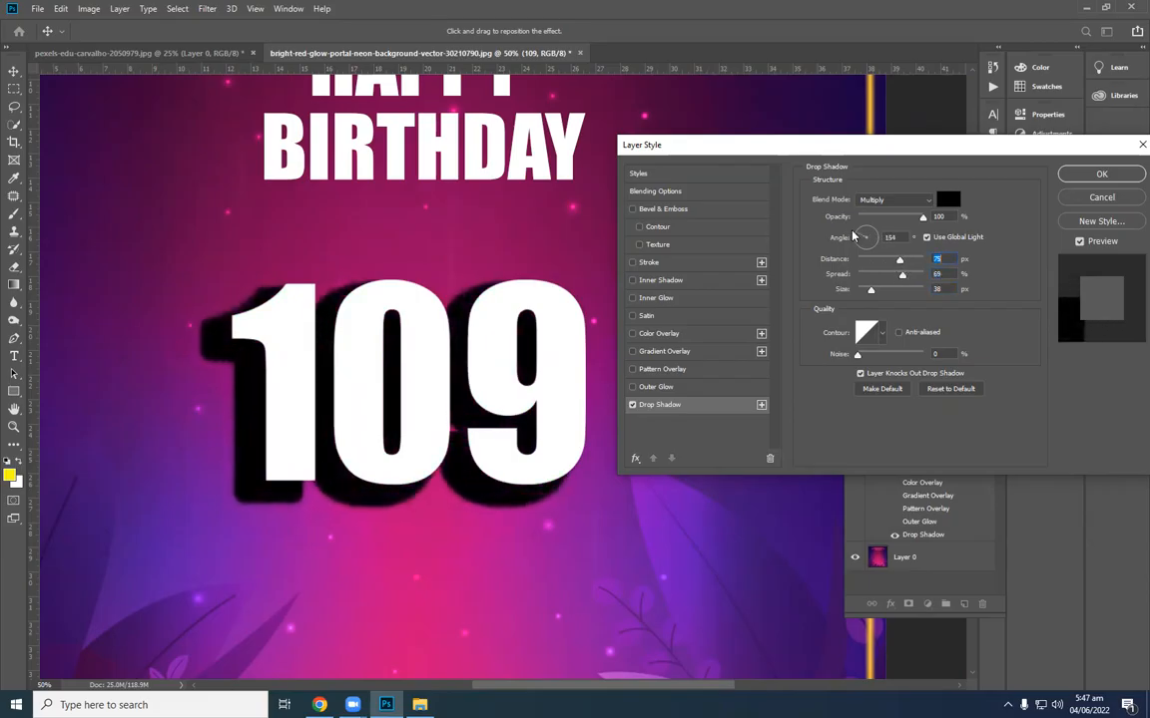
Try different angles for the 109's Drop Shadow, ending at 90°.
click(854, 234)
click(868, 249)
click(875, 231)
click(865, 233)
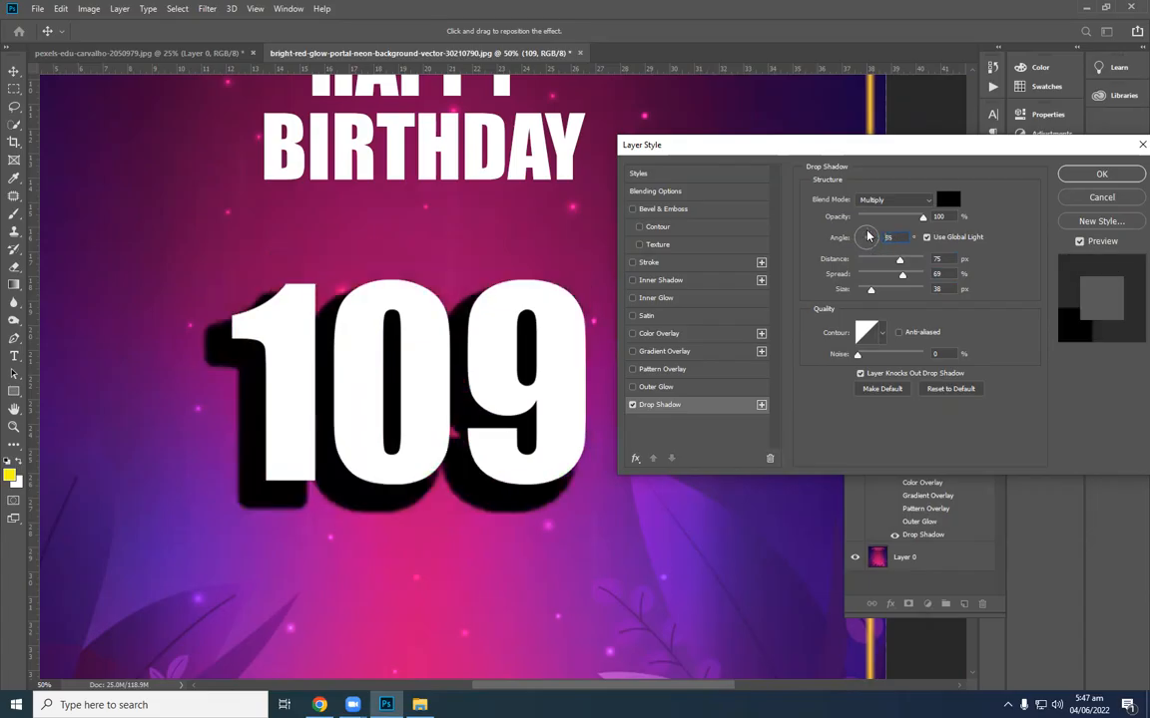
drag(864, 232, 865, 232)
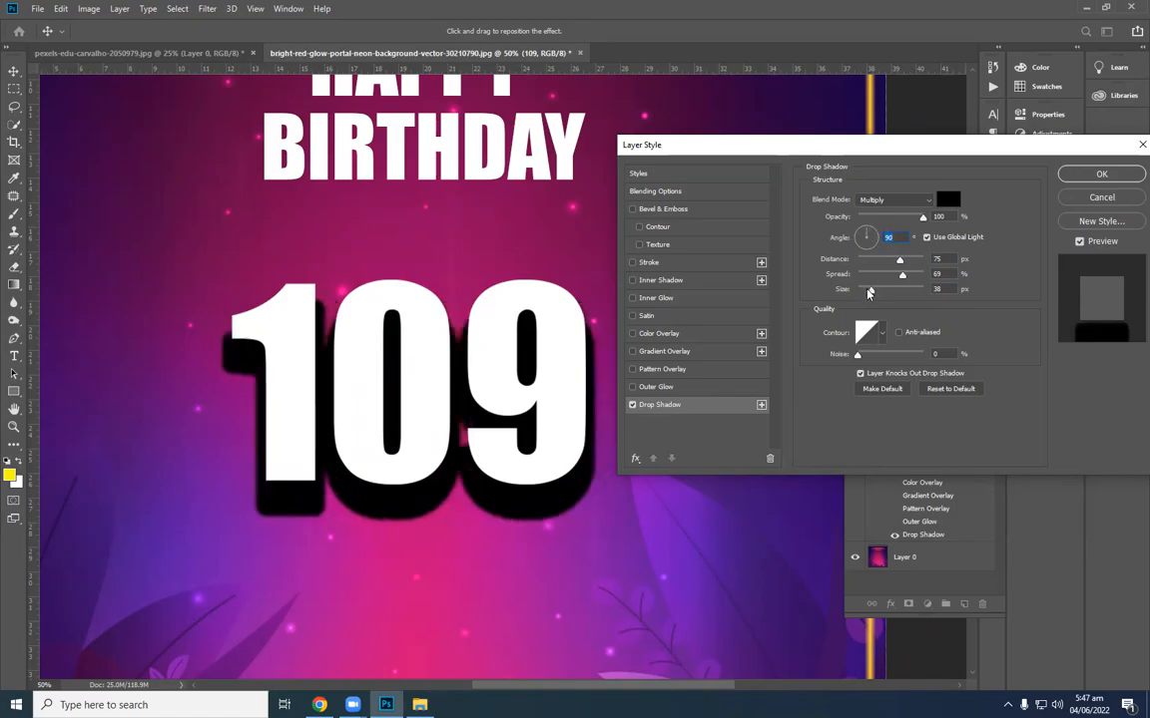
Try the Drop Shadow at 33% opacity with Normal and Multiply blending, then Soft Light at 89% opacity.
drag(922, 217, 879, 222)
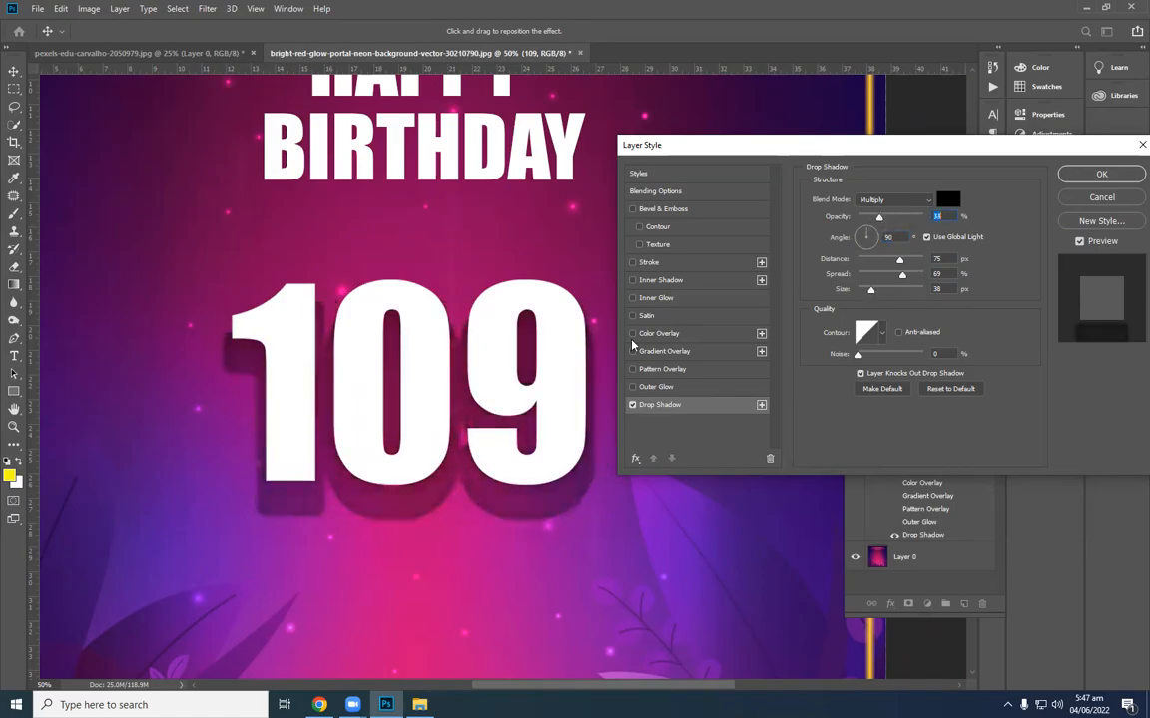
click(898, 204)
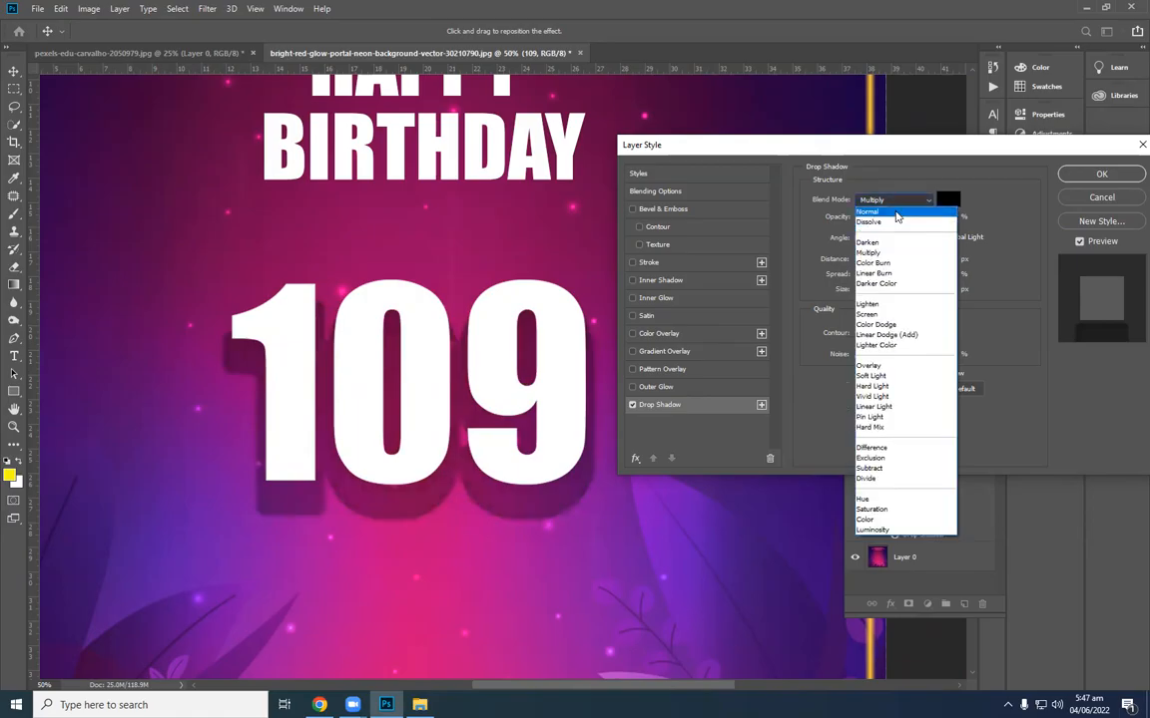
click(896, 212)
click(897, 206)
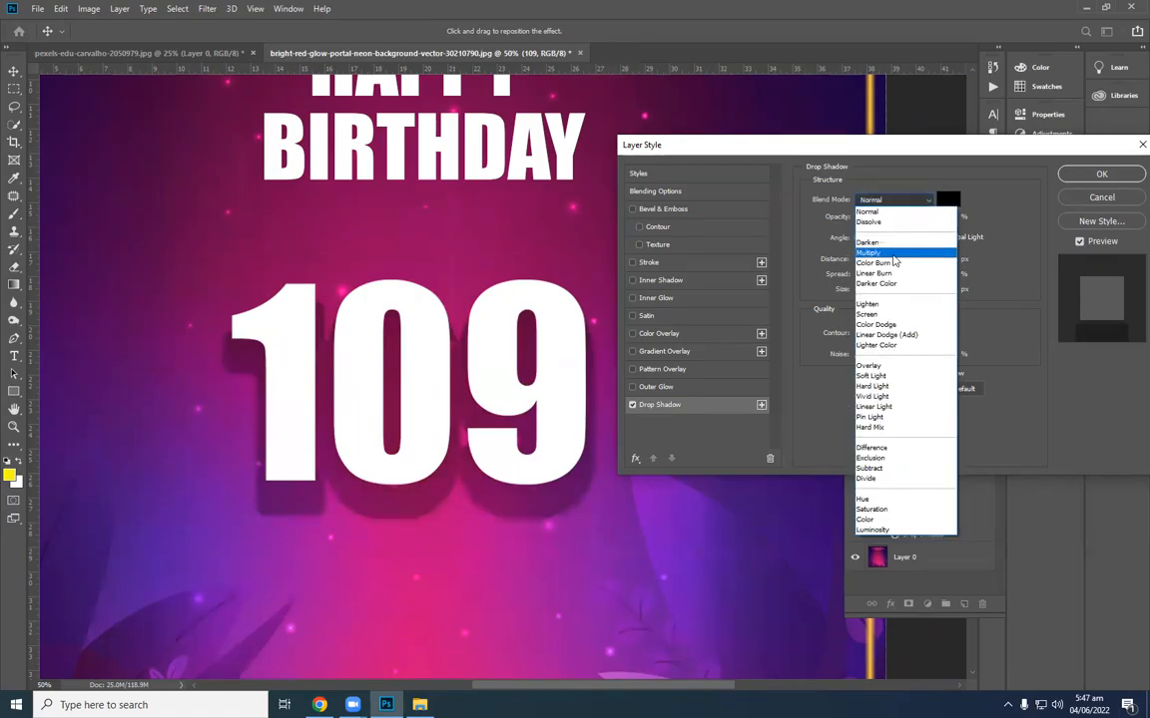
click(895, 248)
click(895, 201)
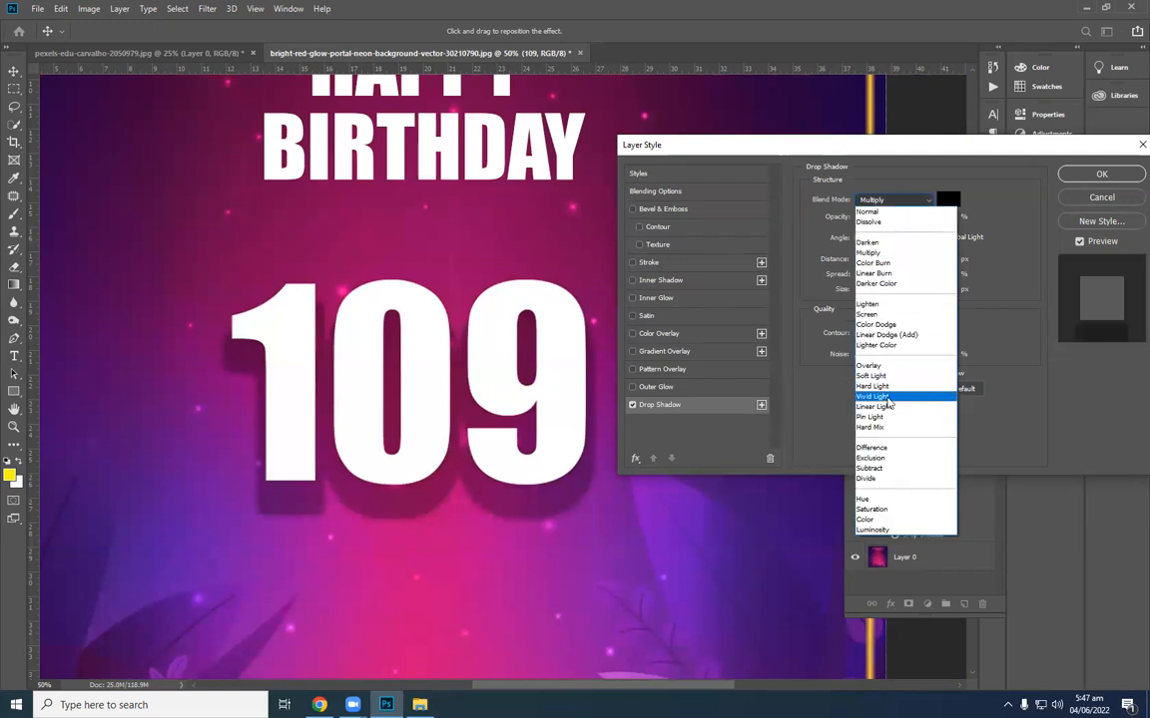
click(889, 376)
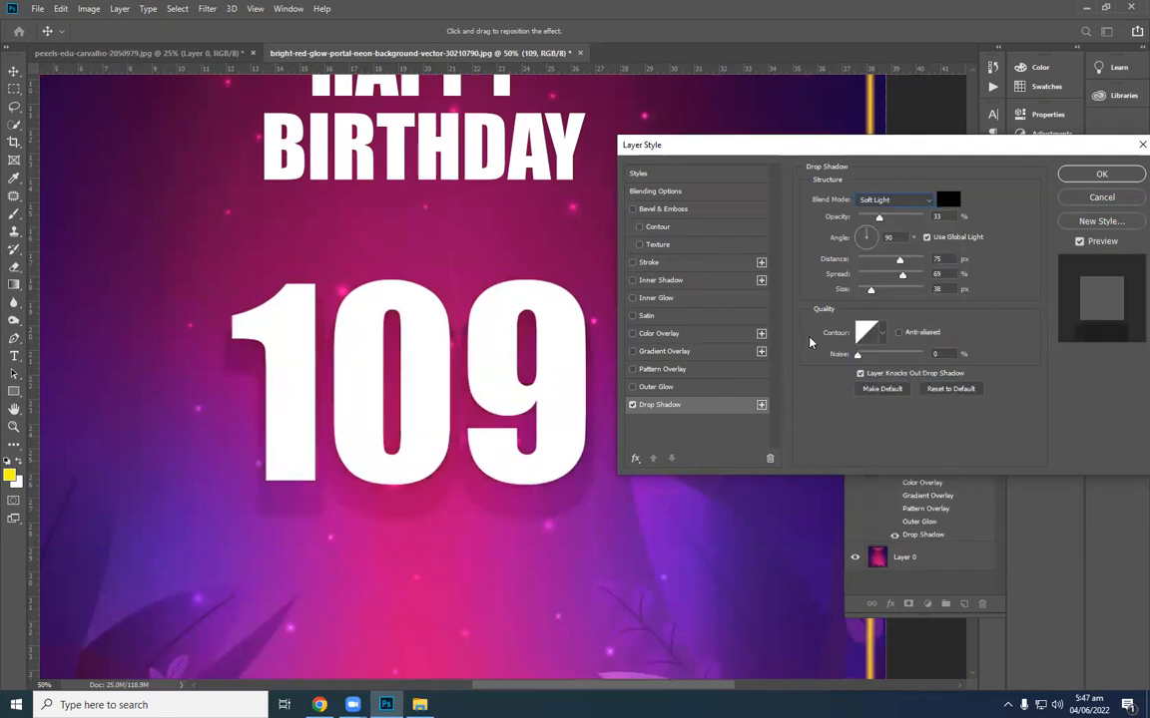
drag(878, 217, 915, 218)
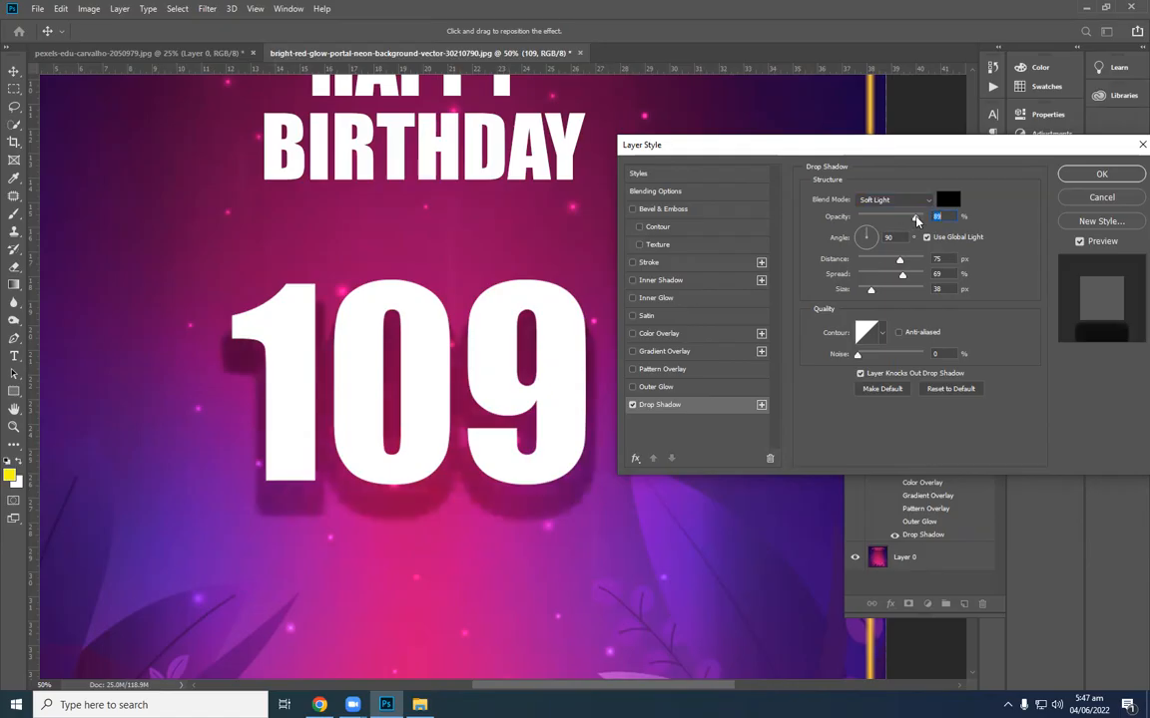
Try the yellow Outer Glow together with the Drop Shadow on the 109.
click(632, 387)
click(647, 405)
click(650, 388)
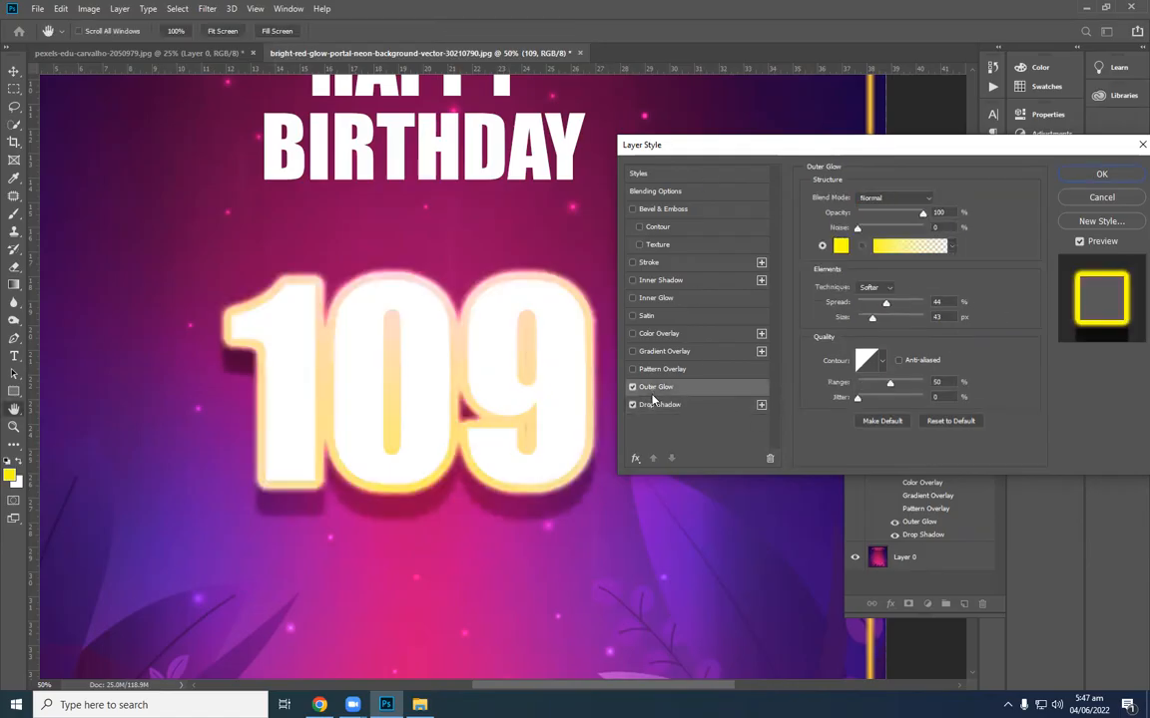
click(654, 404)
Turn off the 109's Outer Glow and Drop Shadow and accept the layer style settings.
click(631, 387)
click(632, 404)
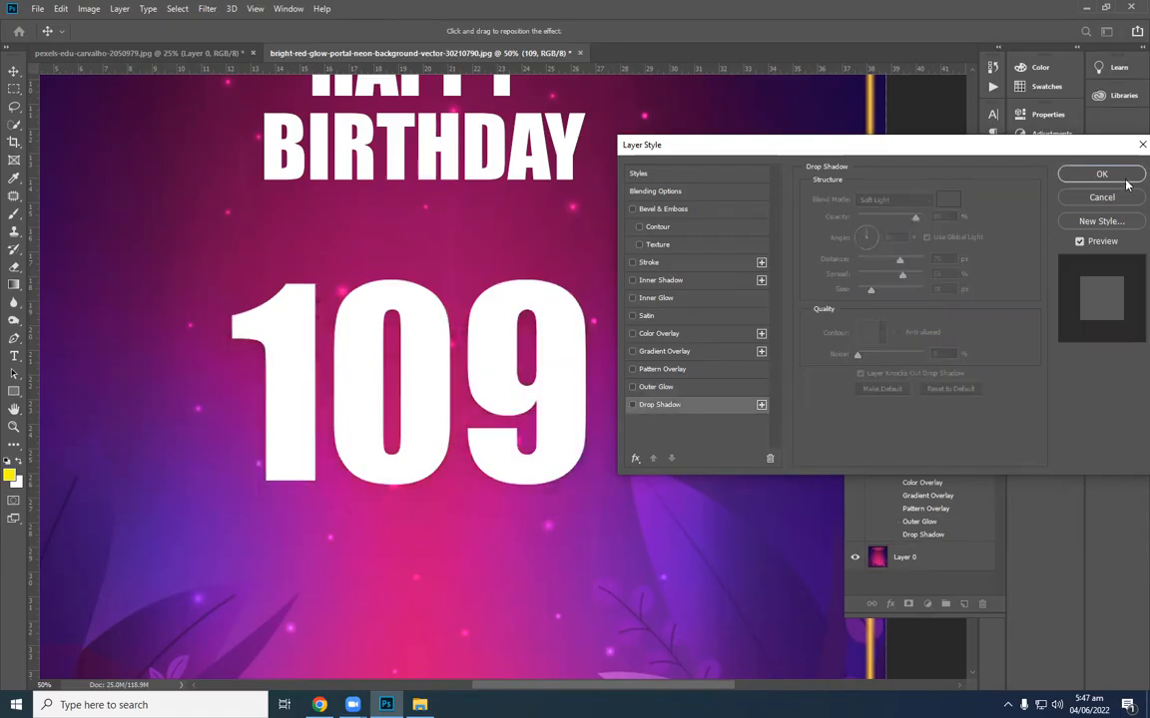
click(1125, 180)
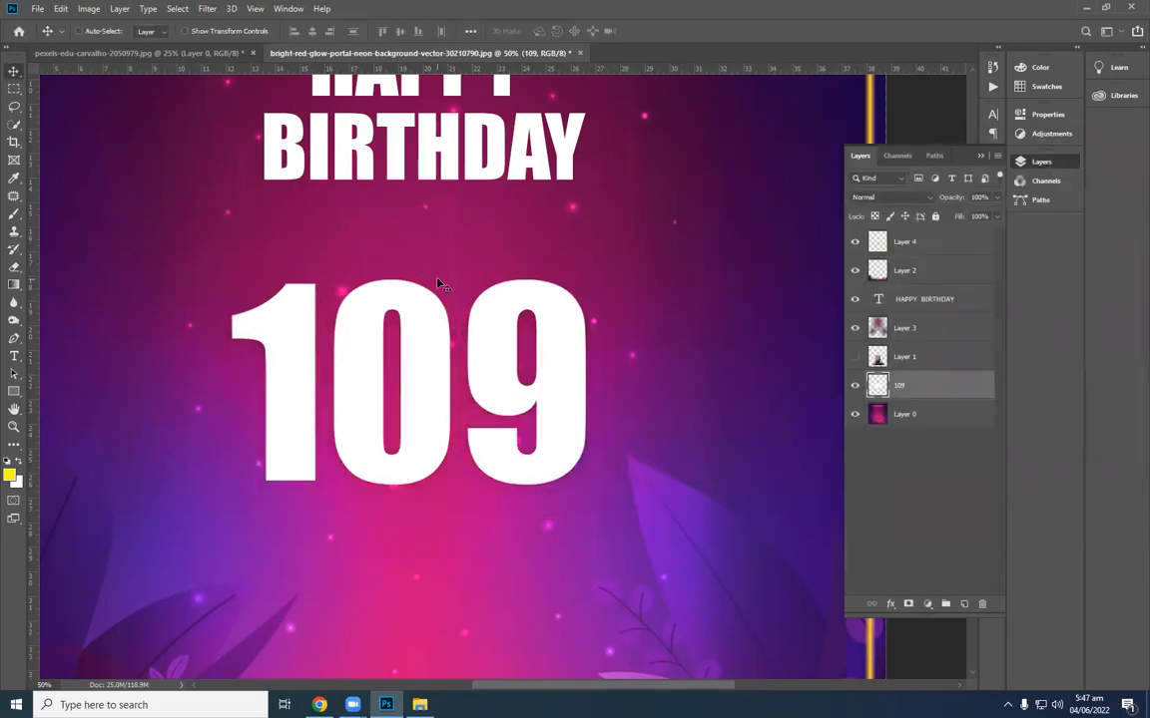
Add a white 300 pt Impact text layer below the 109 and replace its placeholder text with the person's name.
key(ctrl+minus)
key(ctrl+minus)
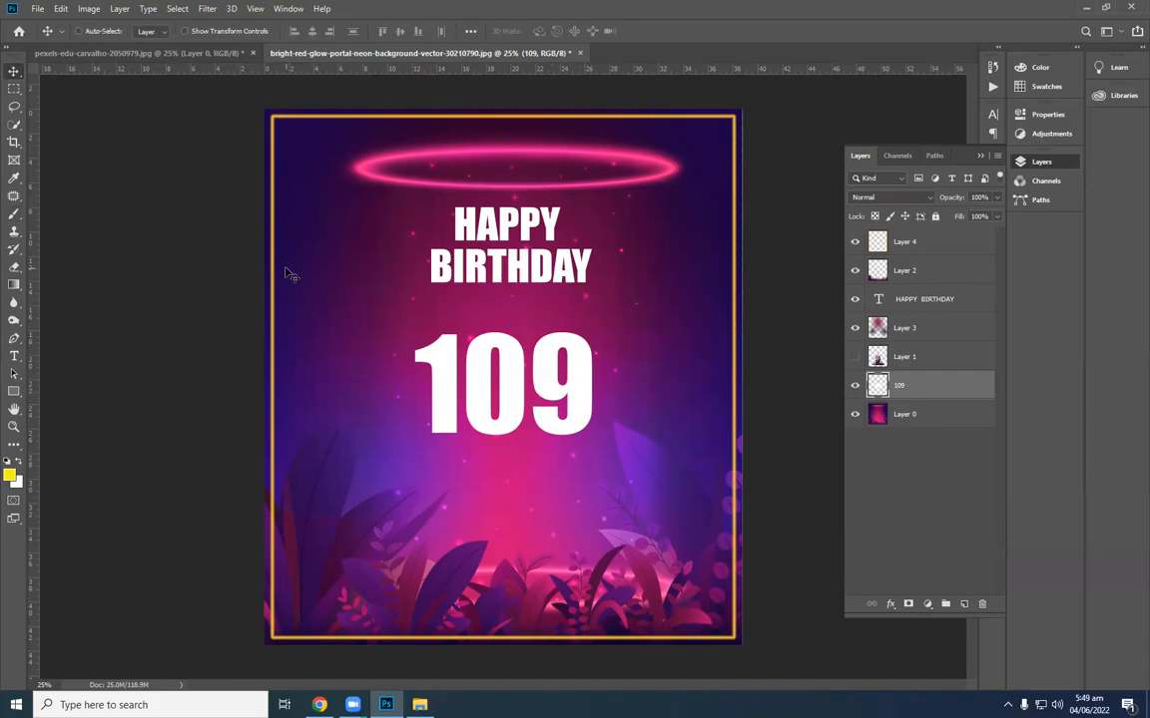
click(14, 356)
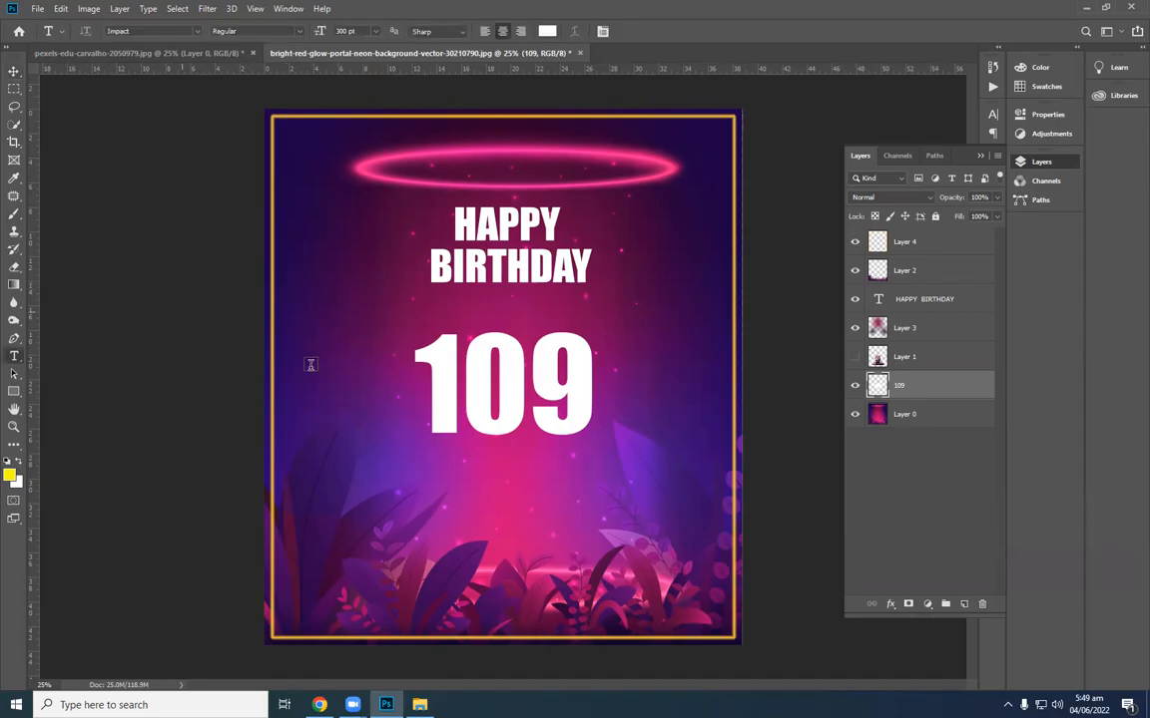
click(332, 452)
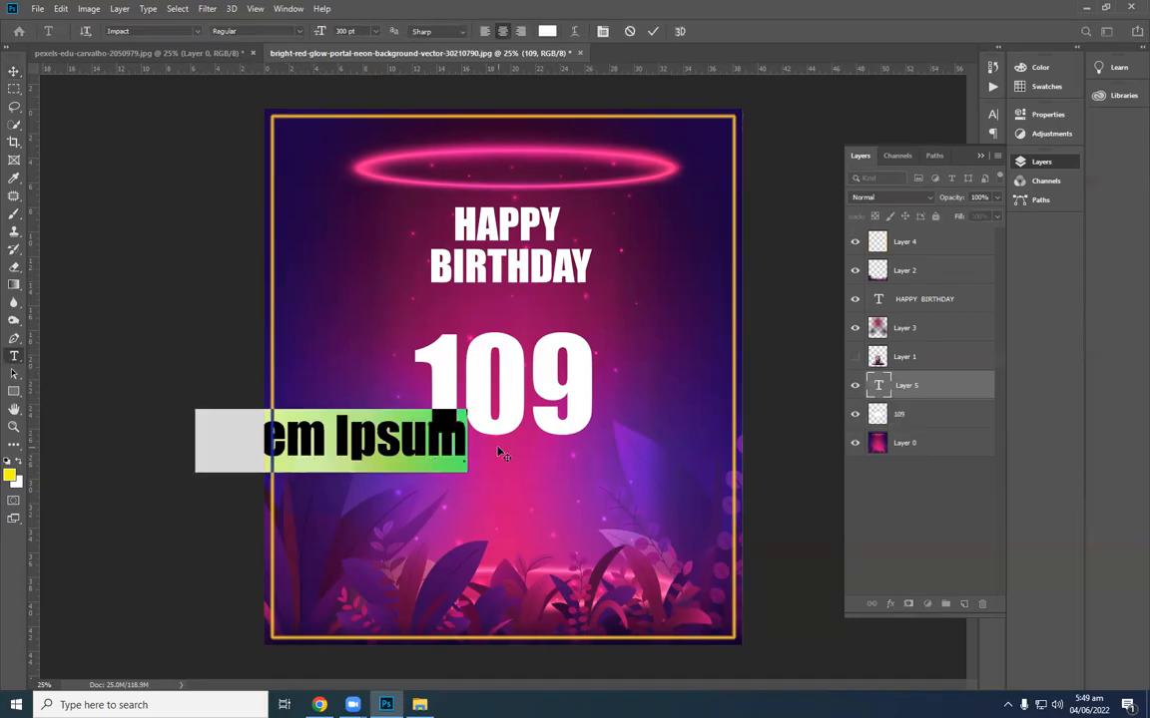
click(14, 71)
drag(317, 427, 417, 489)
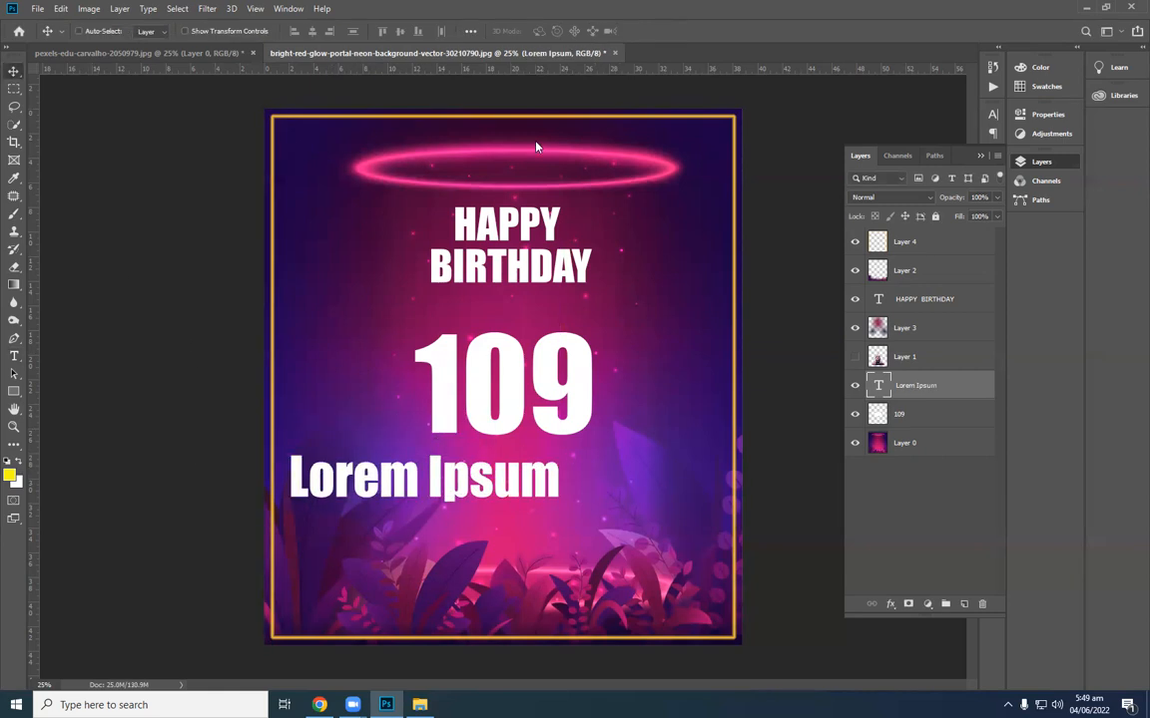
double_click(880, 385)
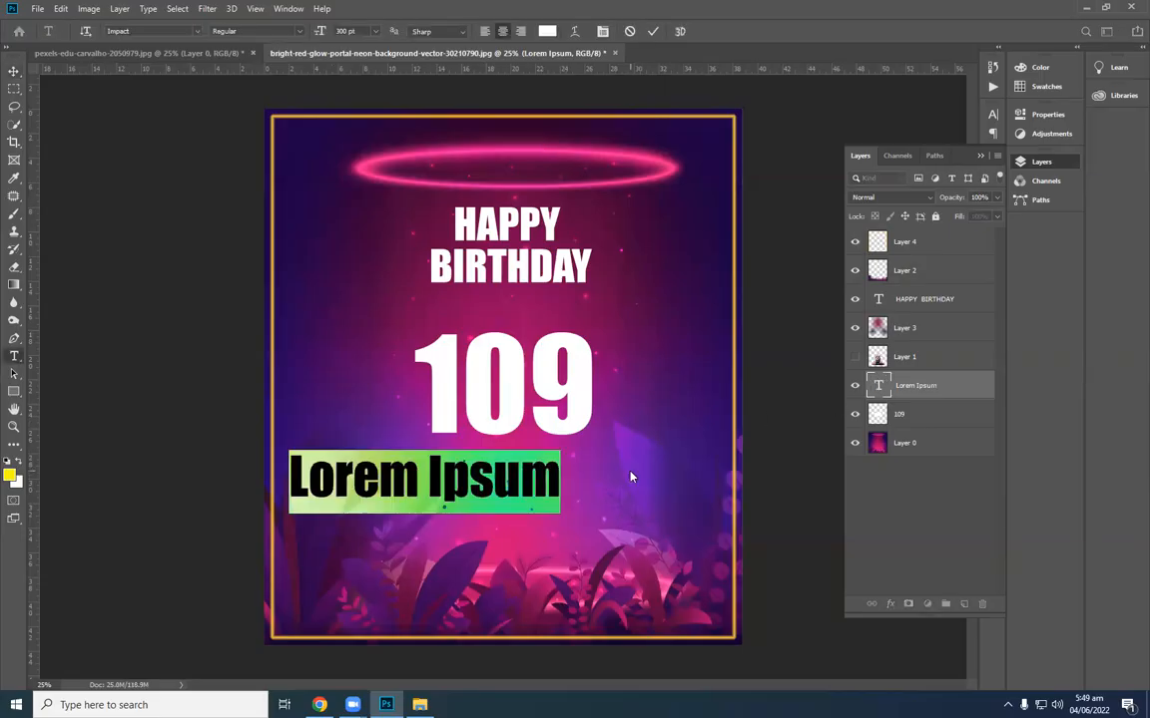
text(Fatahyab)
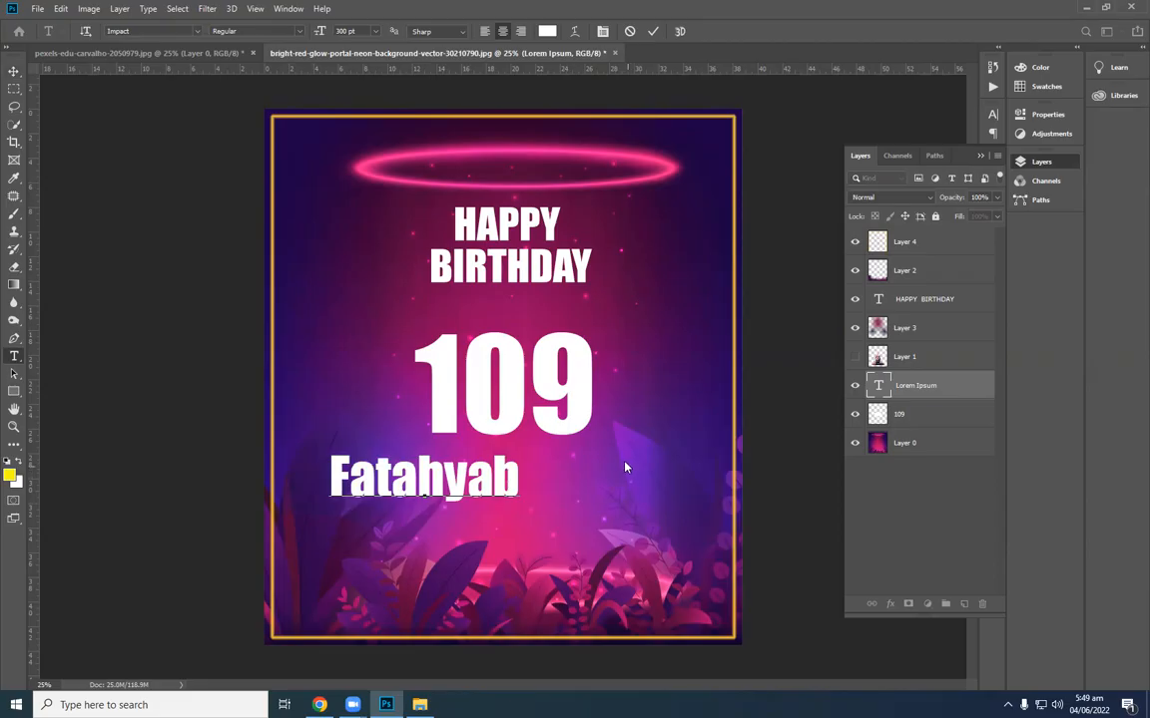
Select the whole name text and browse the installed fonts, keeping Impact.
double_click(382, 466)
click(452, 477)
double_click(509, 477)
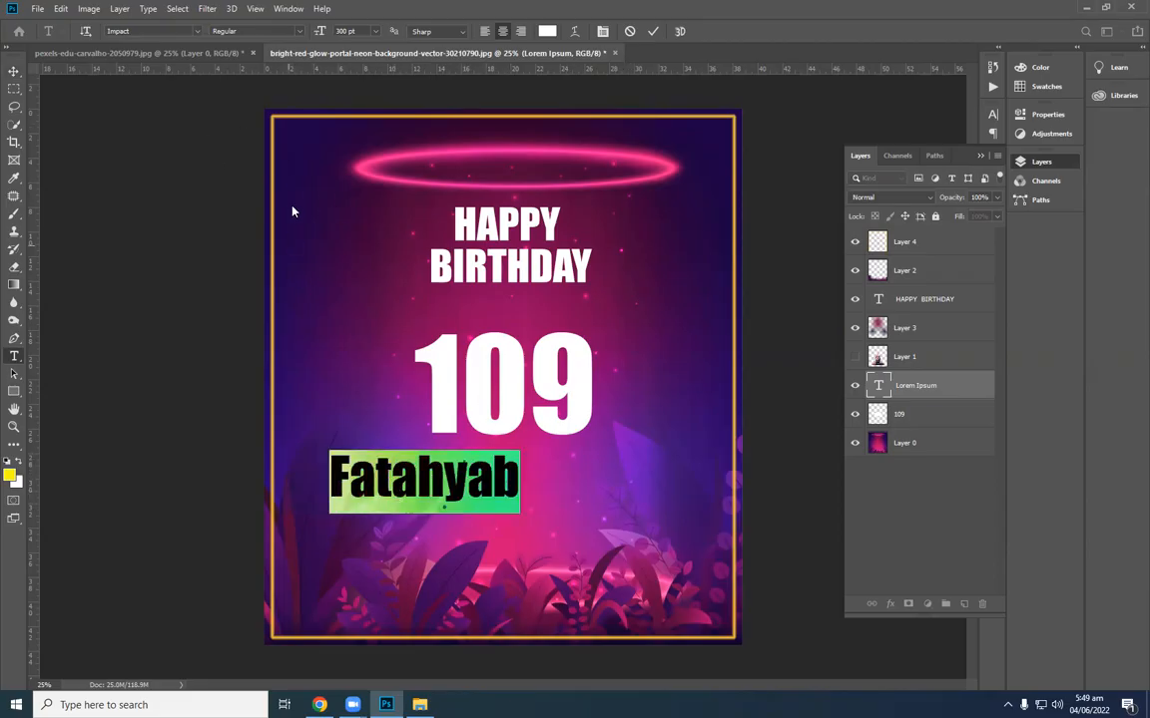
click(196, 31)
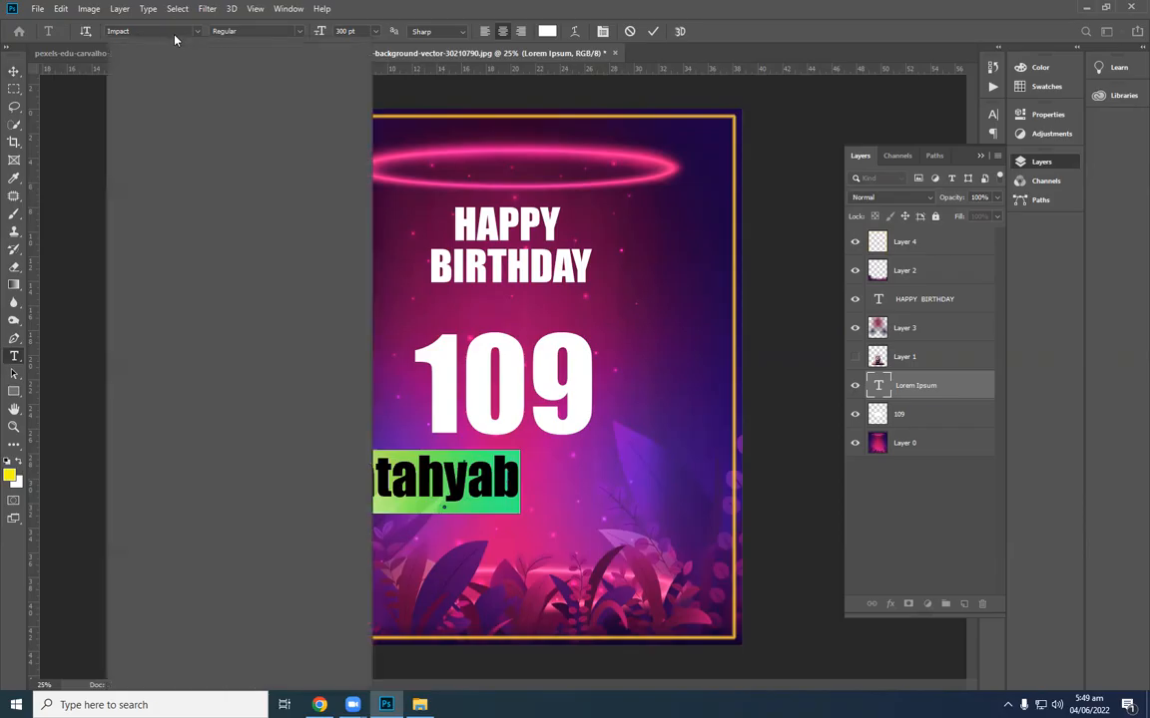
click(140, 31)
scroll(210, 376, down, 3)
scroll(209, 376, down, 10)
scroll(231, 436, up, 12)
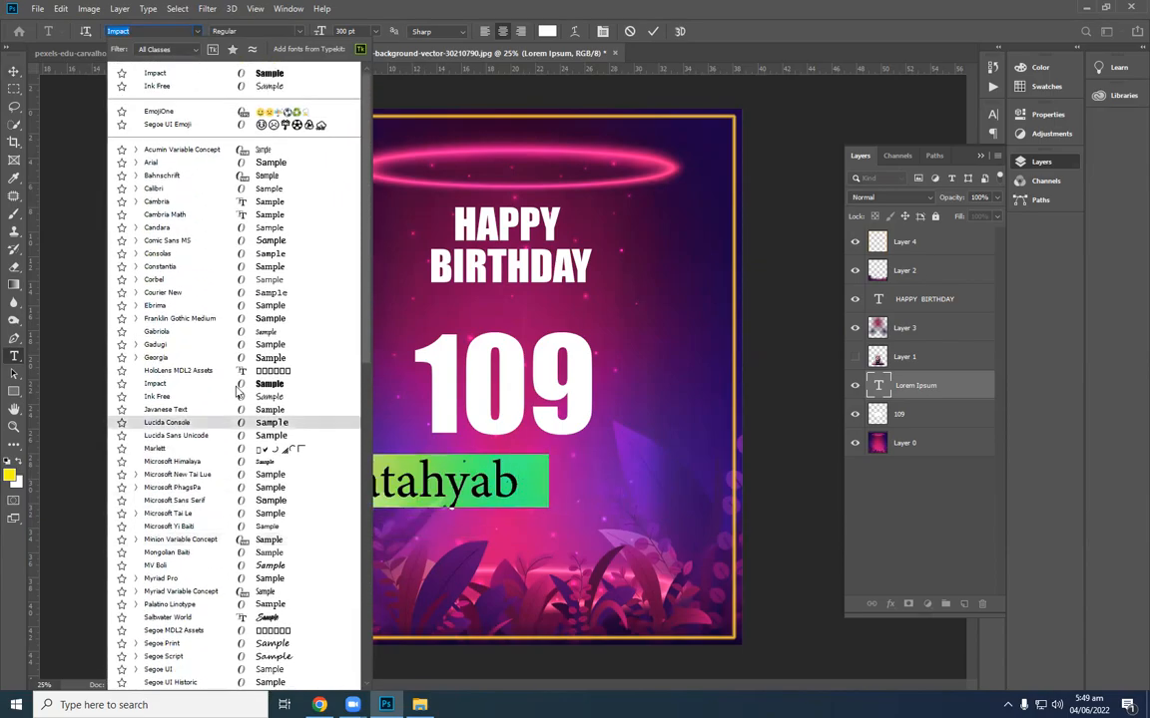
click(367, 35)
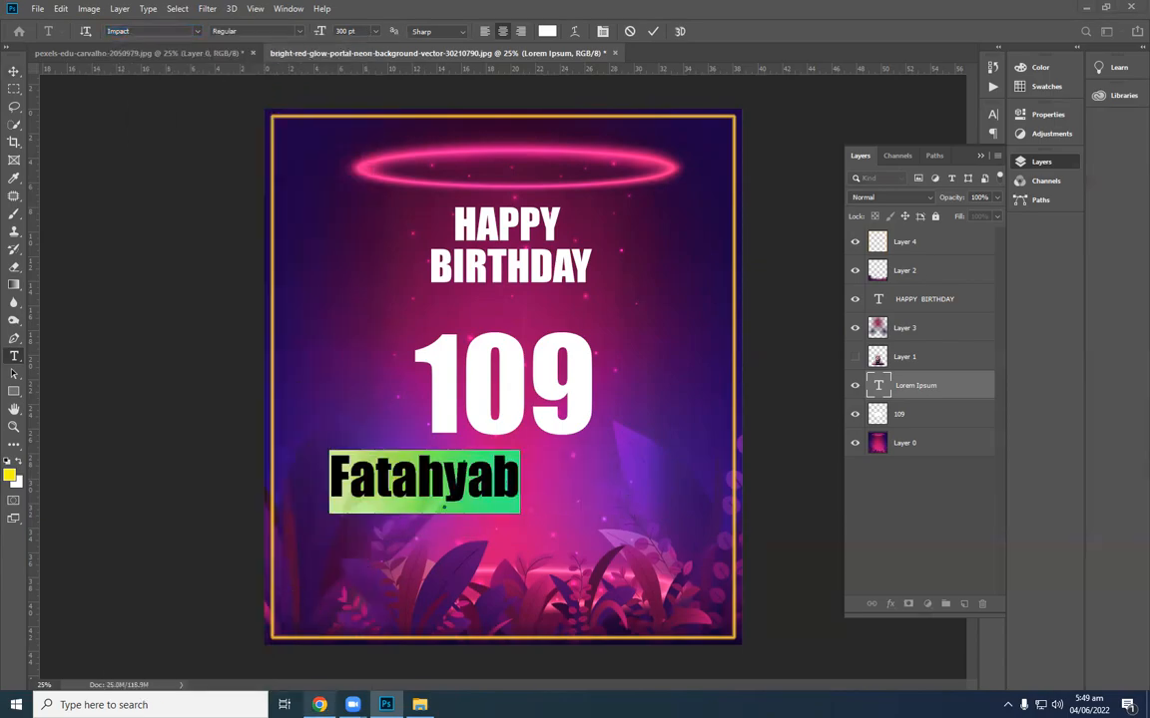
Switch to Chrome and open dafont.com in a new tab.
click(299, 589)
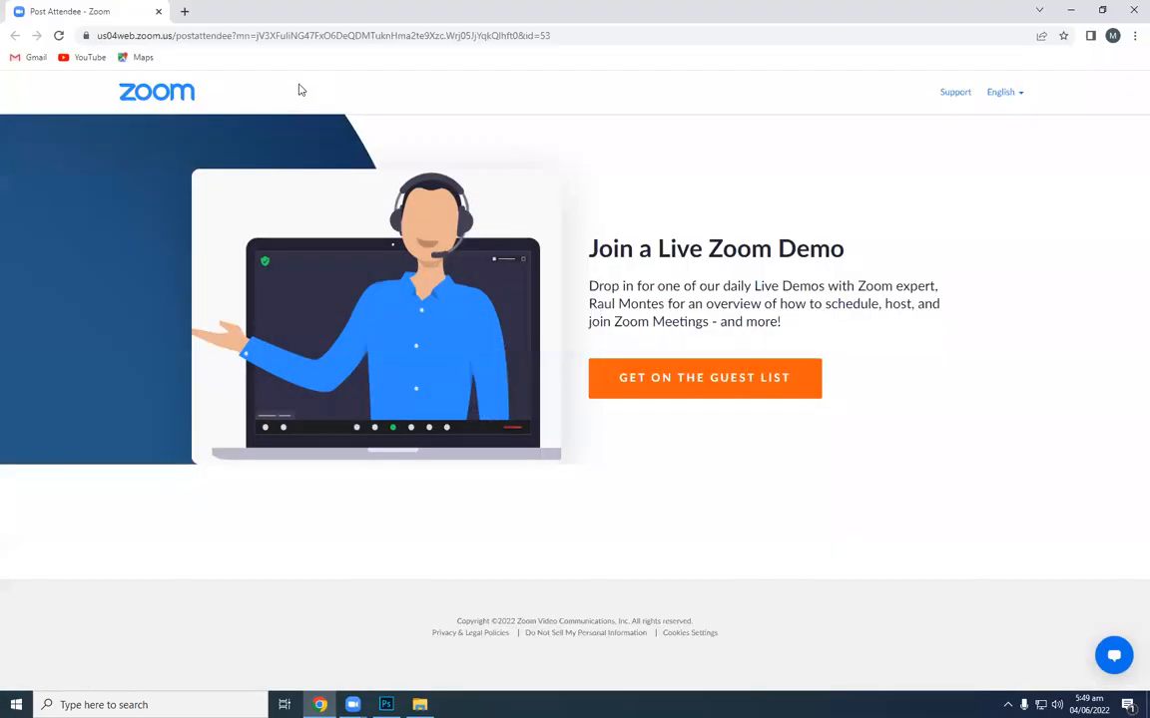
click(184, 11)
text(da)
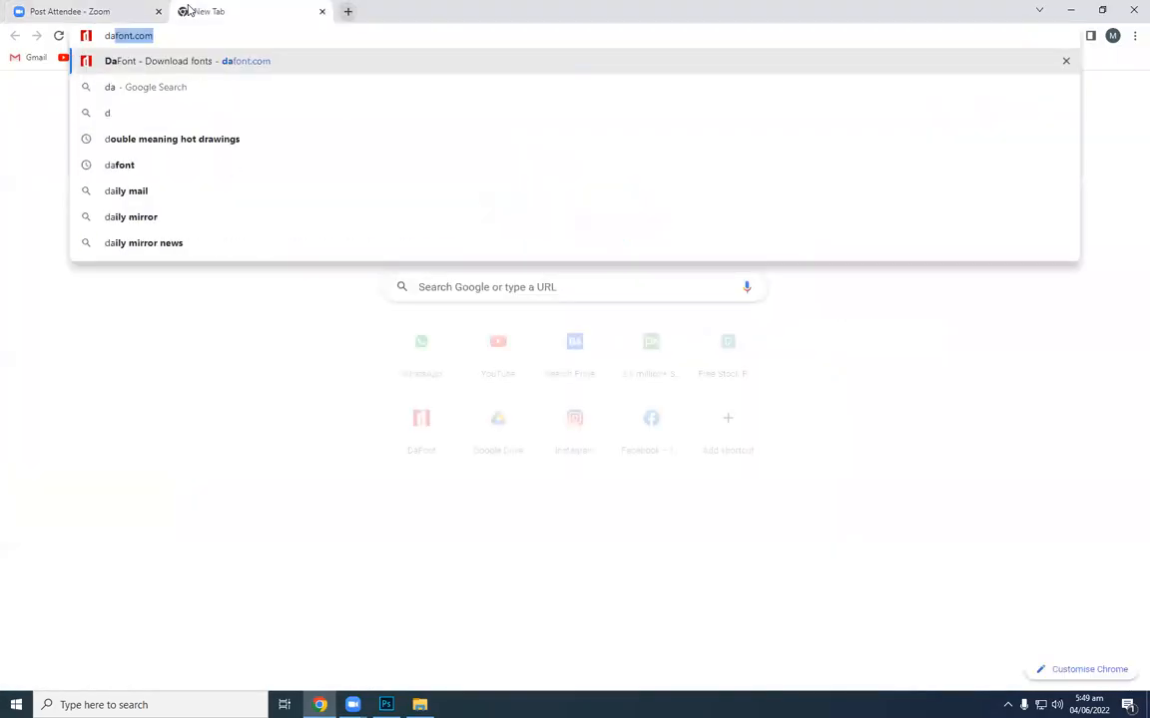
text(f)
key(Return)
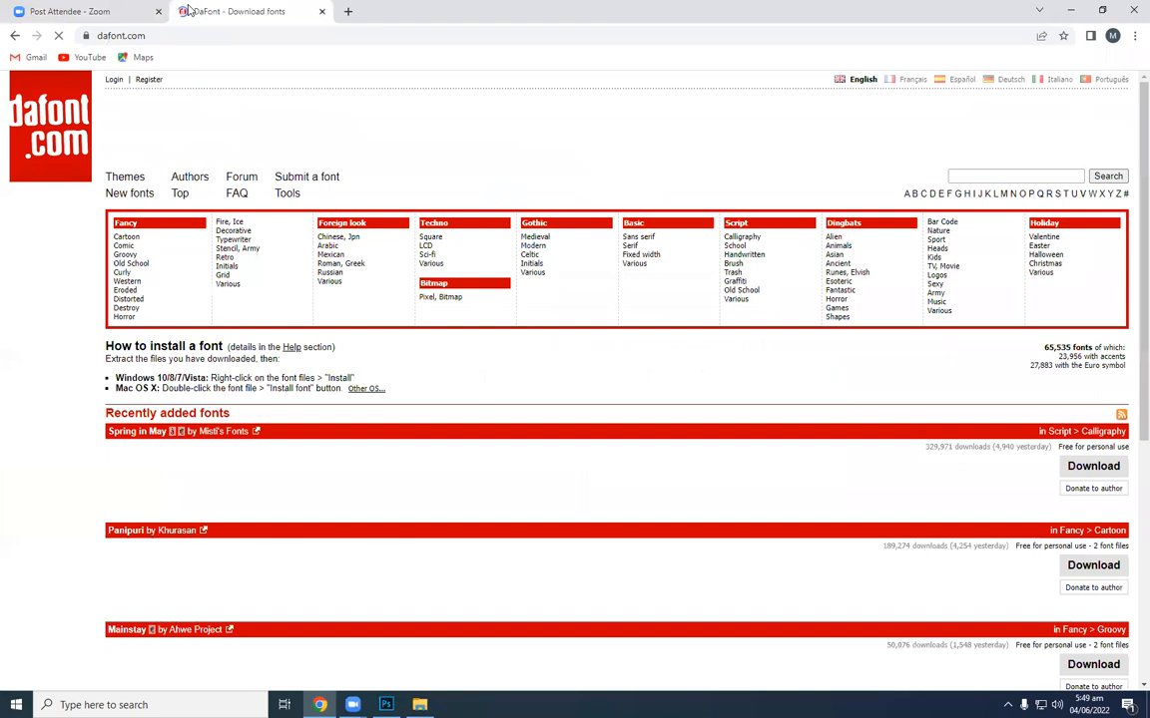
Browse DaFont's recently added fonts and its Easter and Sci-fi categories for a suitable typeface.
scroll(418, 409, down, 4)
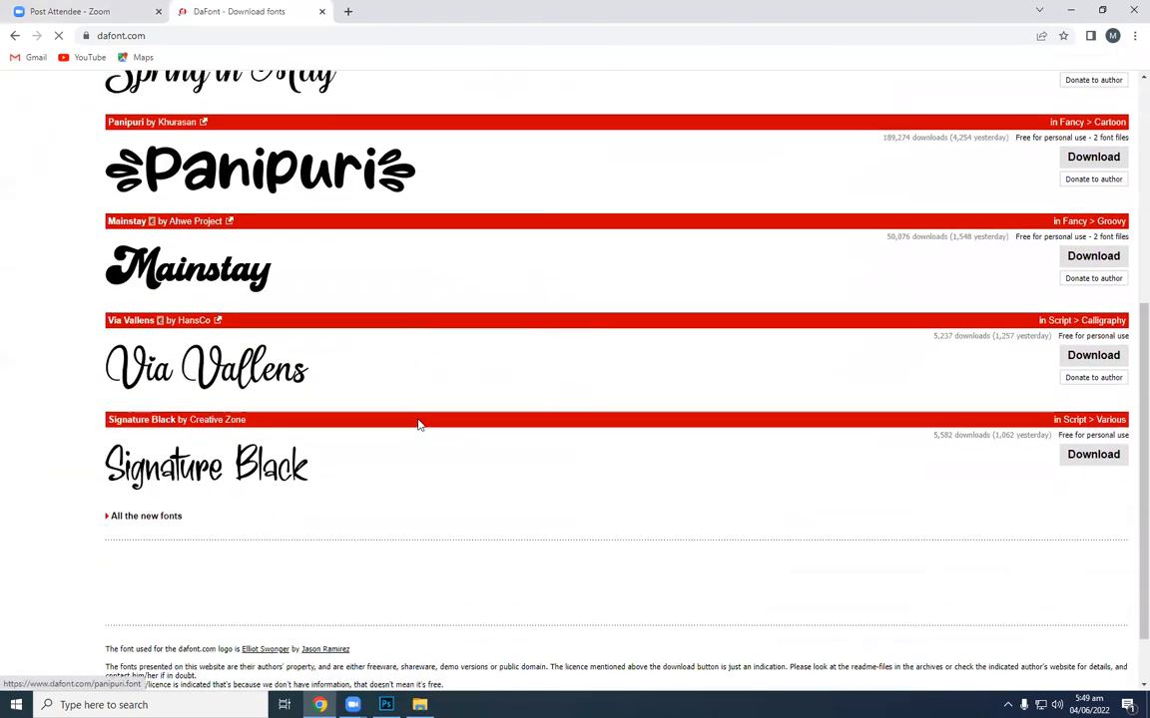
scroll(416, 425, up, 4)
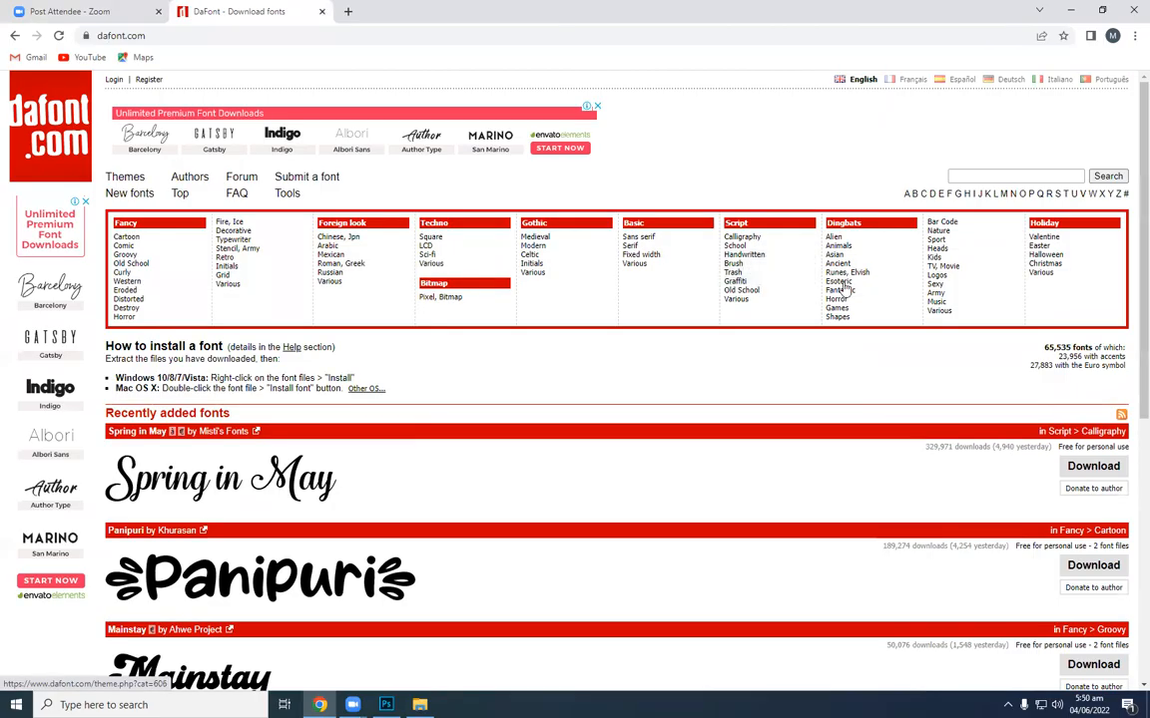
click(1047, 254)
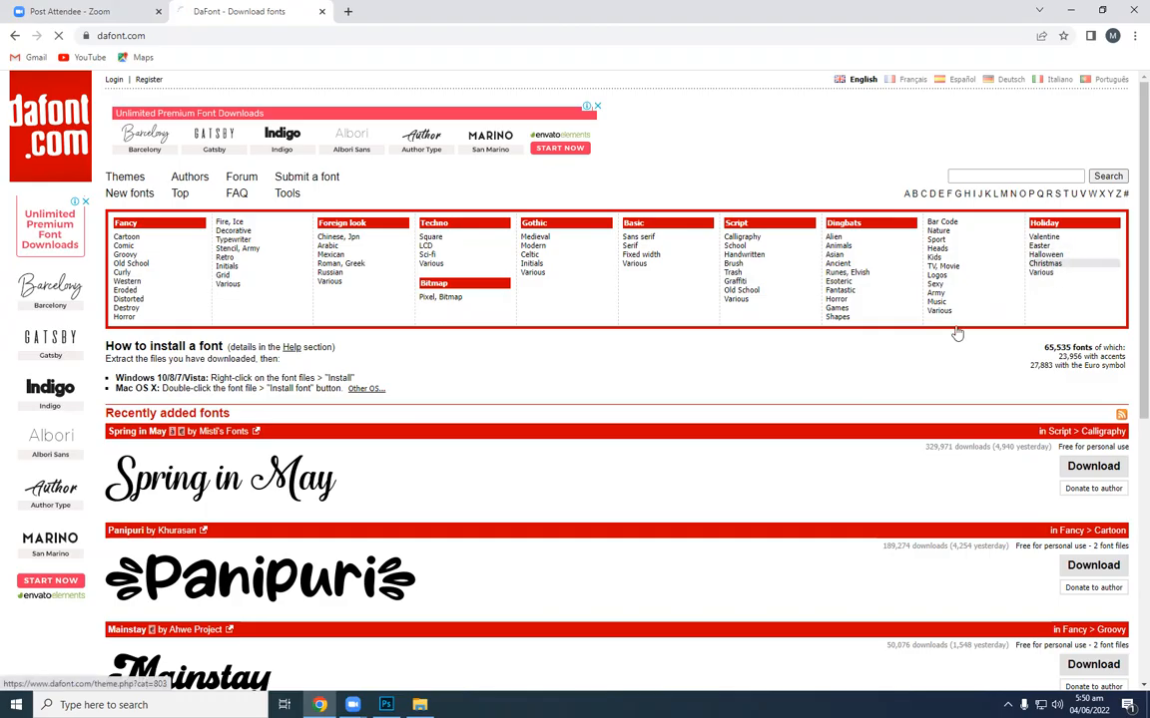
scroll(621, 344, down, 5)
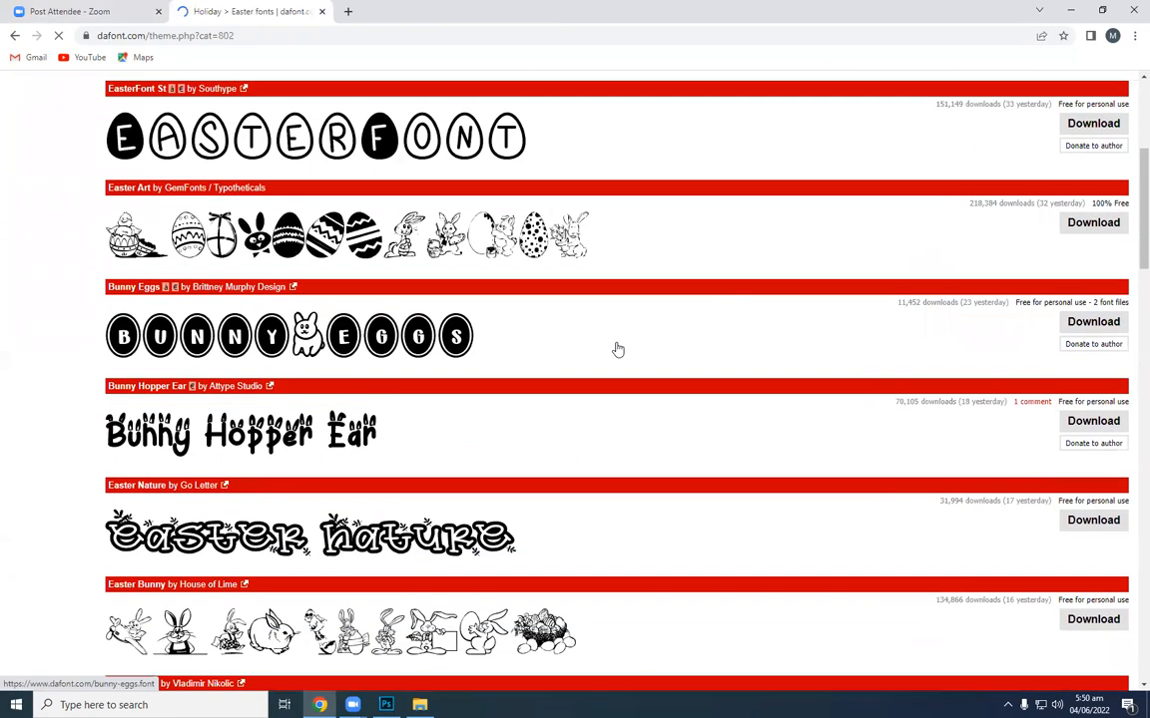
scroll(617, 339, up, 5)
click(431, 254)
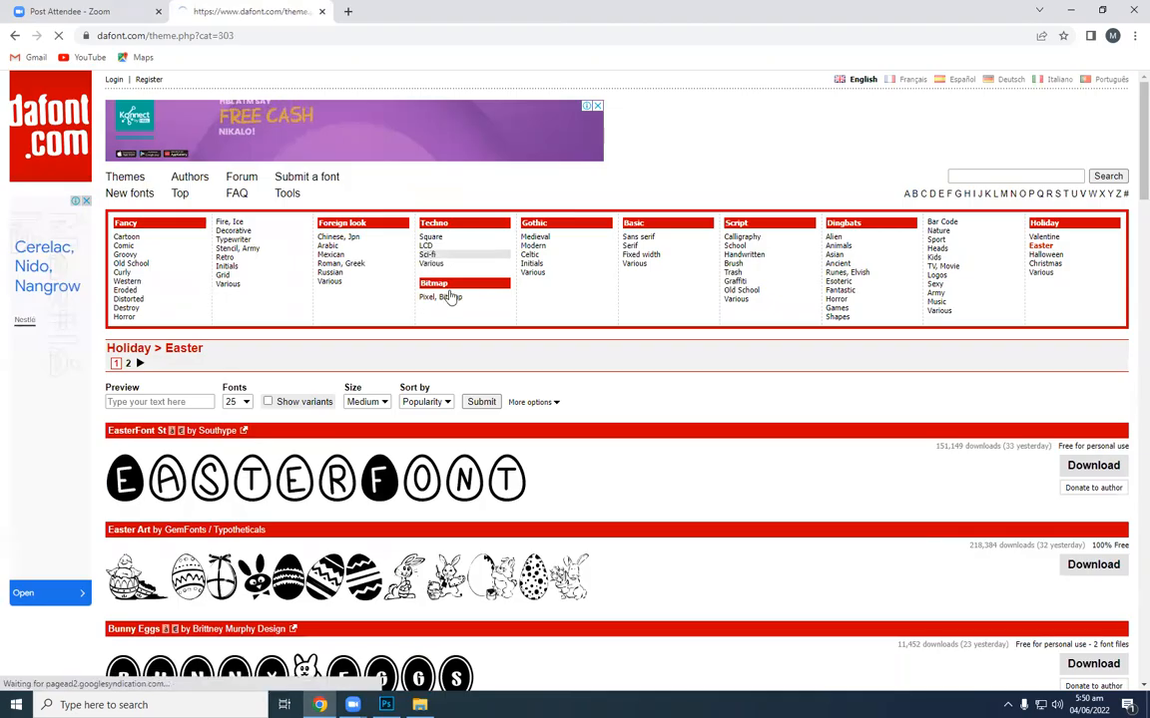
scroll(499, 339, down, 5)
scroll(399, 359, down, 2)
scroll(324, 409, down, 7)
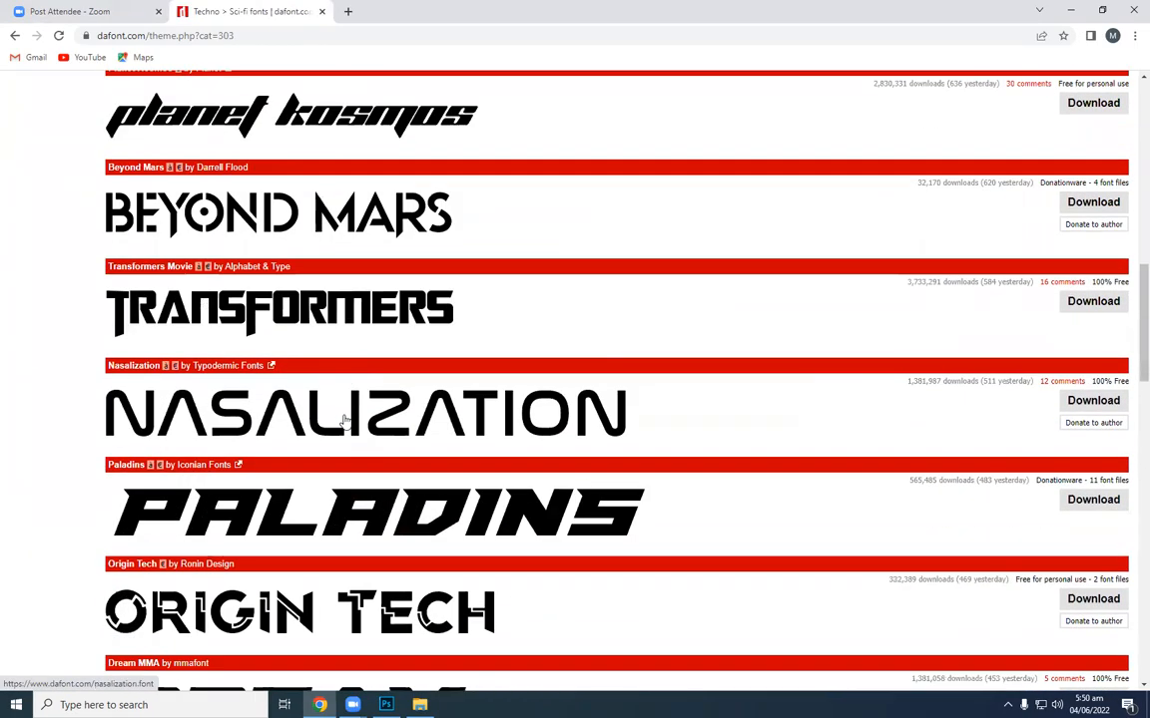
scroll(344, 421, up, 10)
Download the Dinosaur font from DaFont's Fancy > Cartoon category.
click(126, 169)
scroll(435, 444, down, 4)
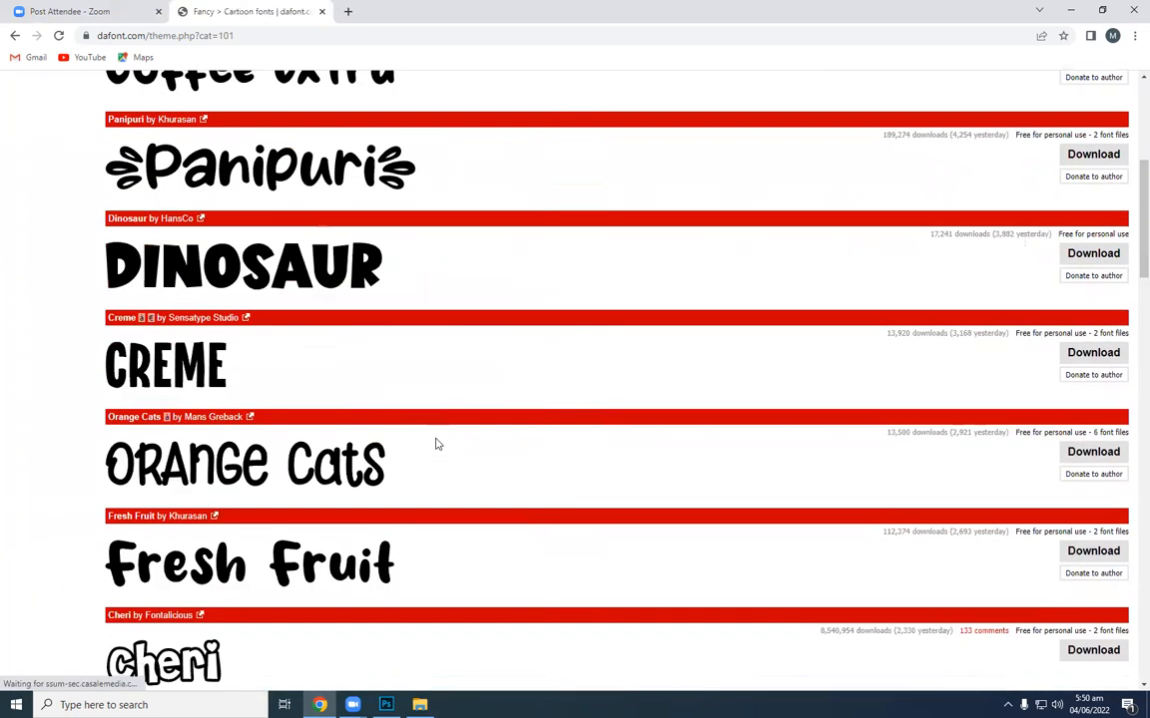
scroll(410, 423, down, 2)
scroll(415, 418, up, 2)
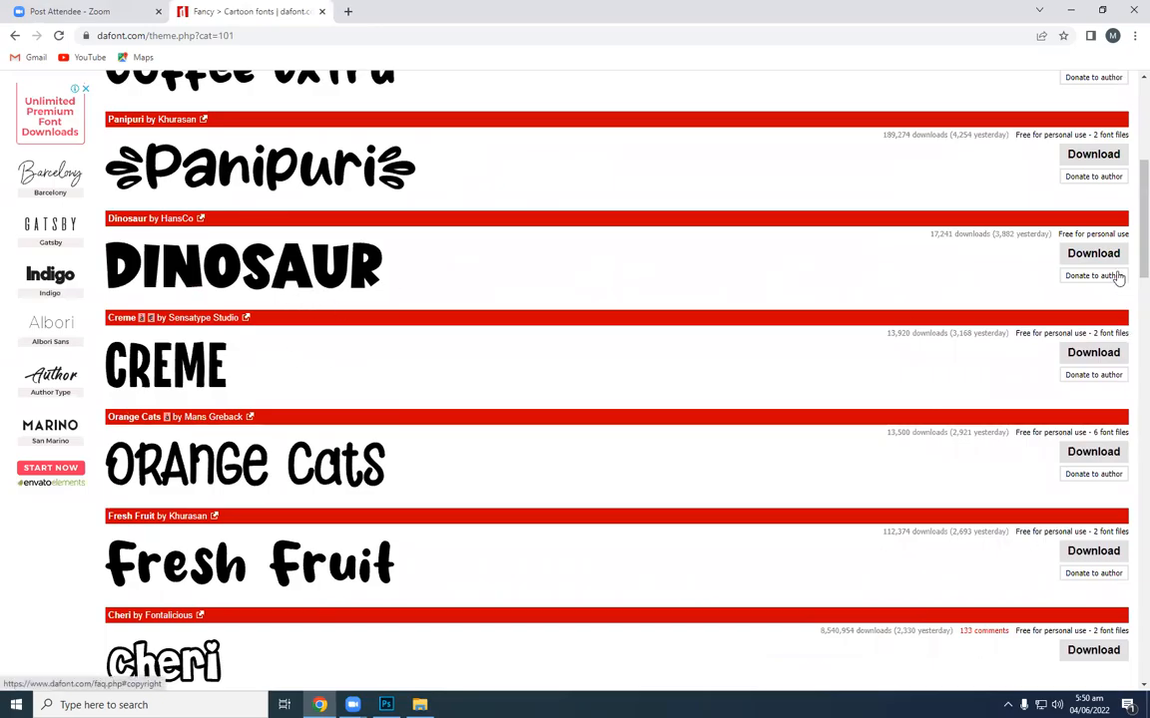
click(1094, 255)
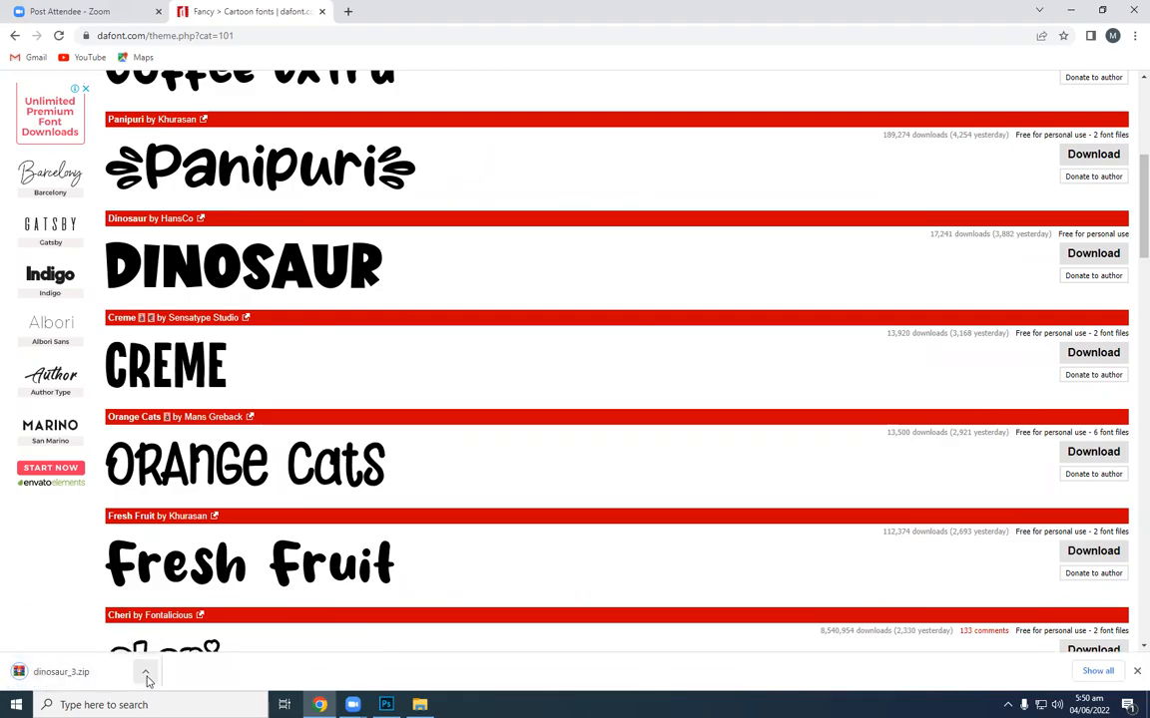
Search Google for winzip in a new tab.
key(ctrl+t)
text(win)
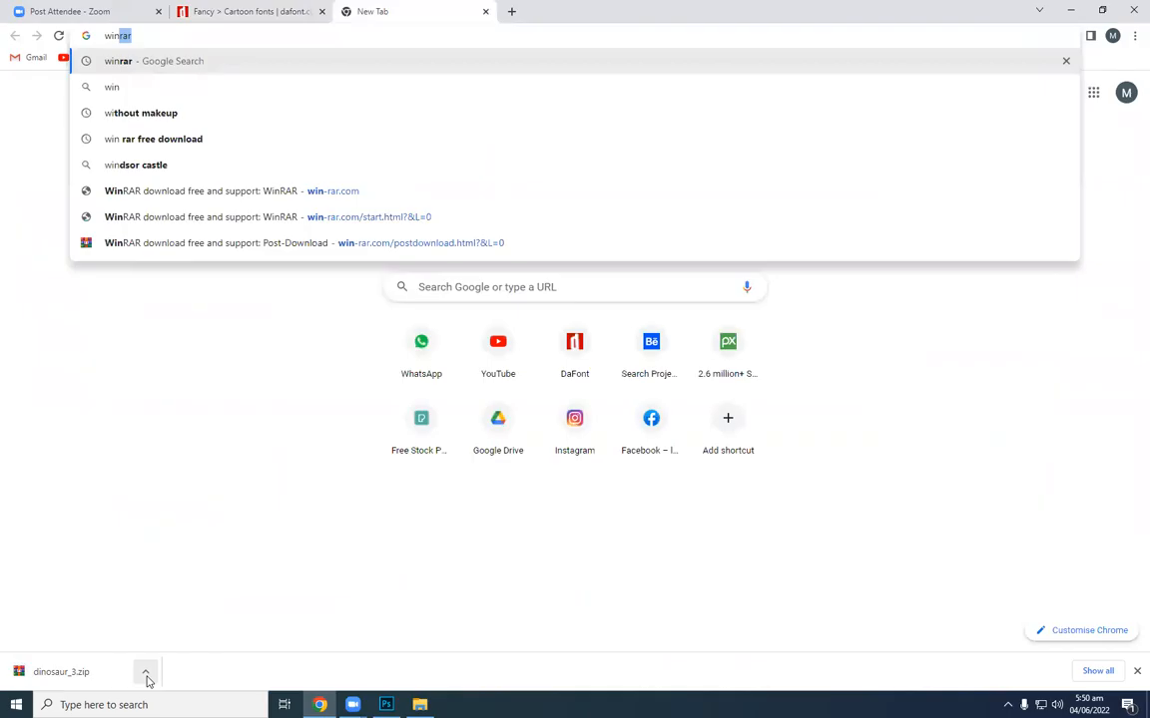
text(zip)
key(Return)
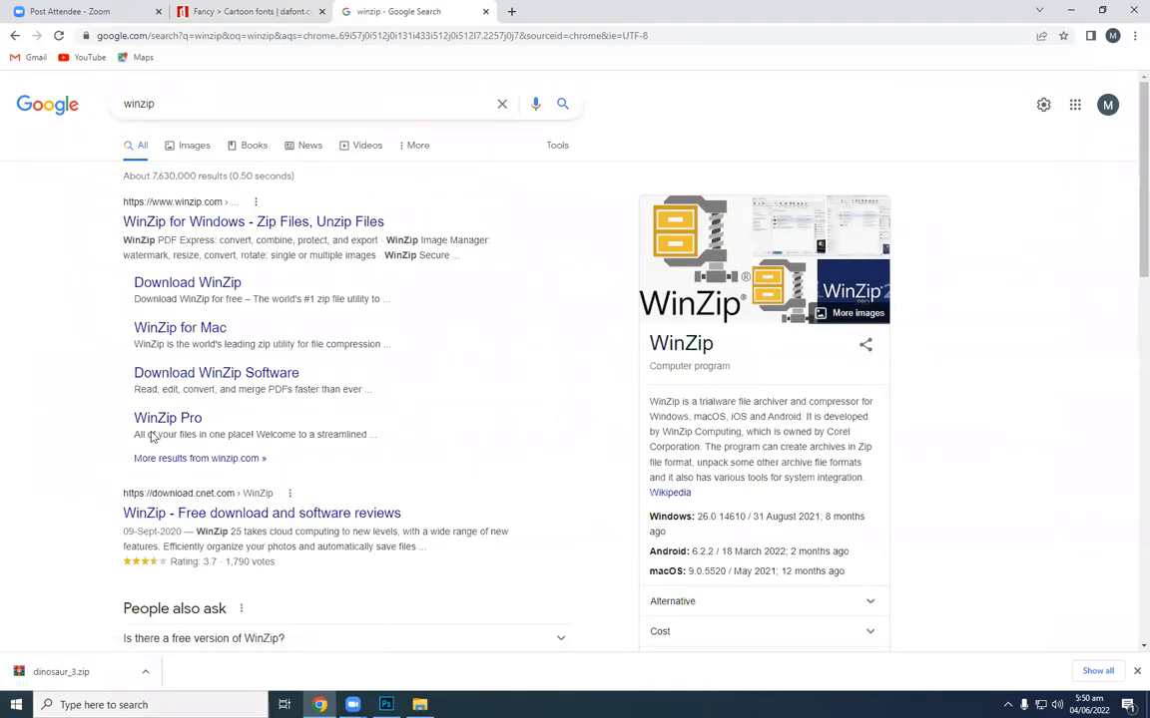
Change the Google search to winrar.
click(207, 105)
key(BackSpace)
key(BackSpace)
text(rar)
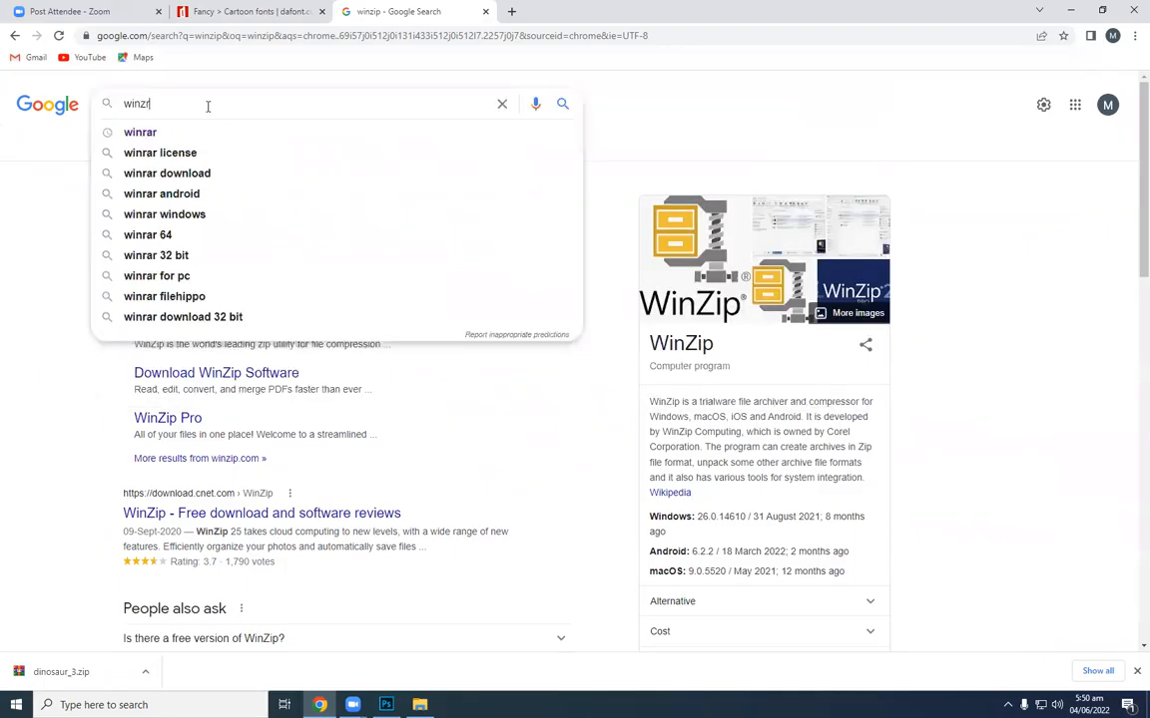
key(Return)
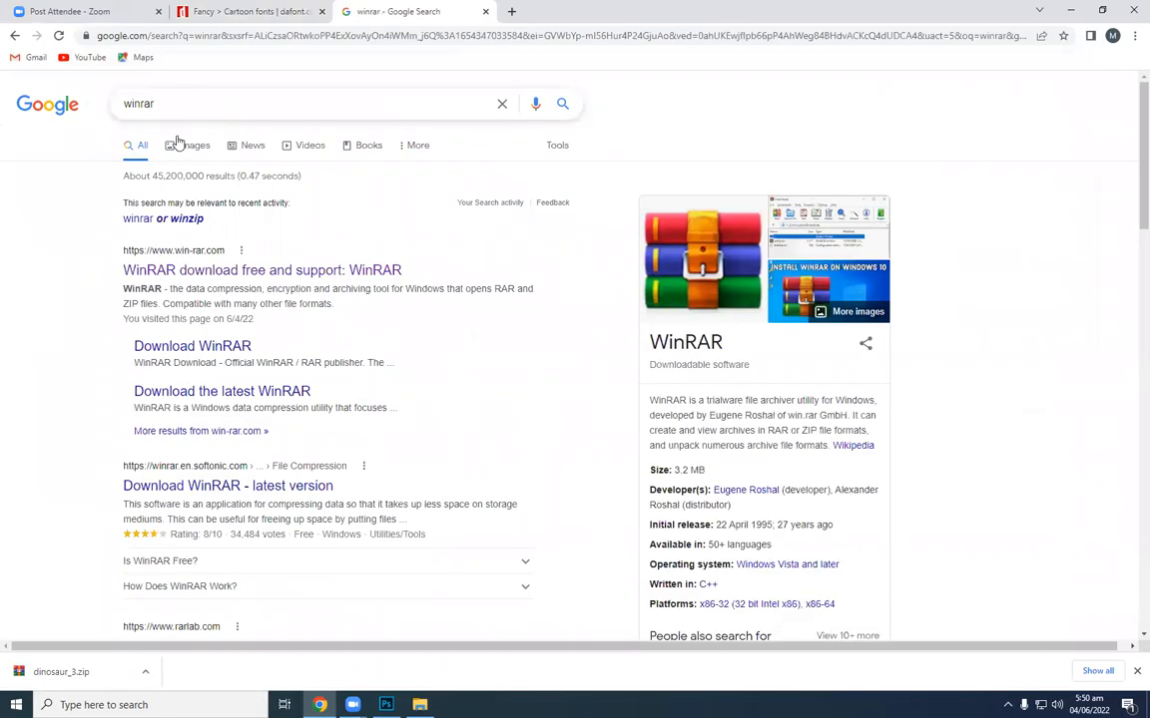
Look through the winrar image results and enlarge several pictures of the program's window and icon.
click(199, 148)
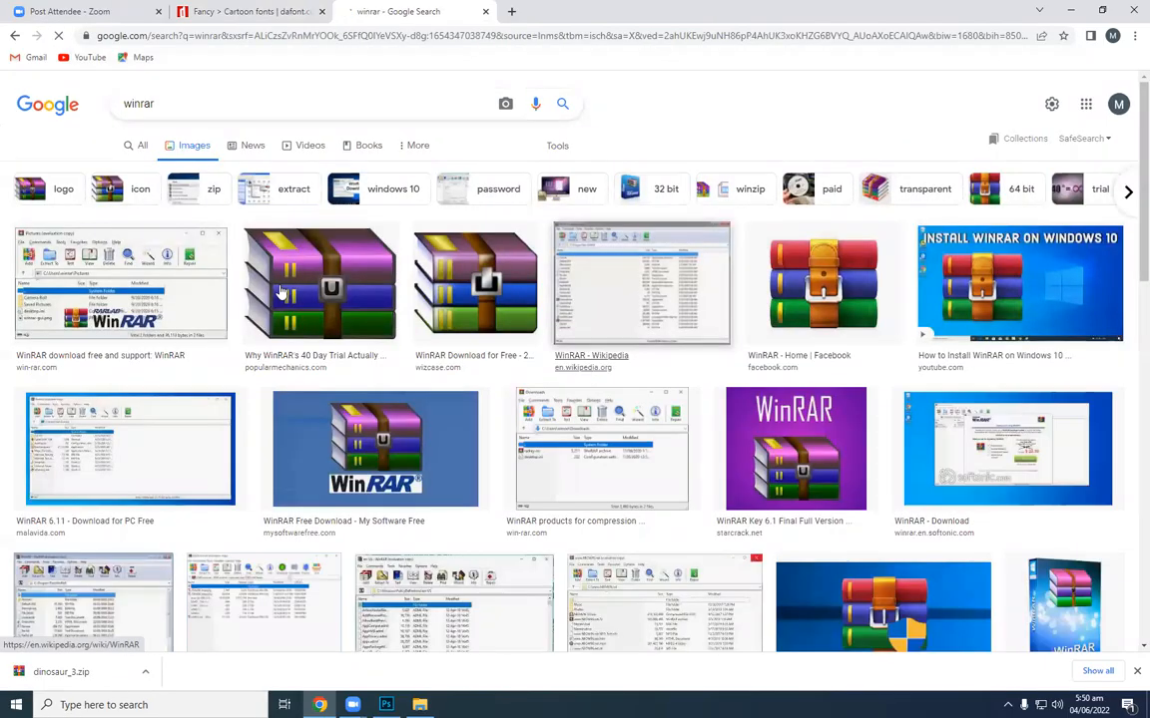
click(122, 255)
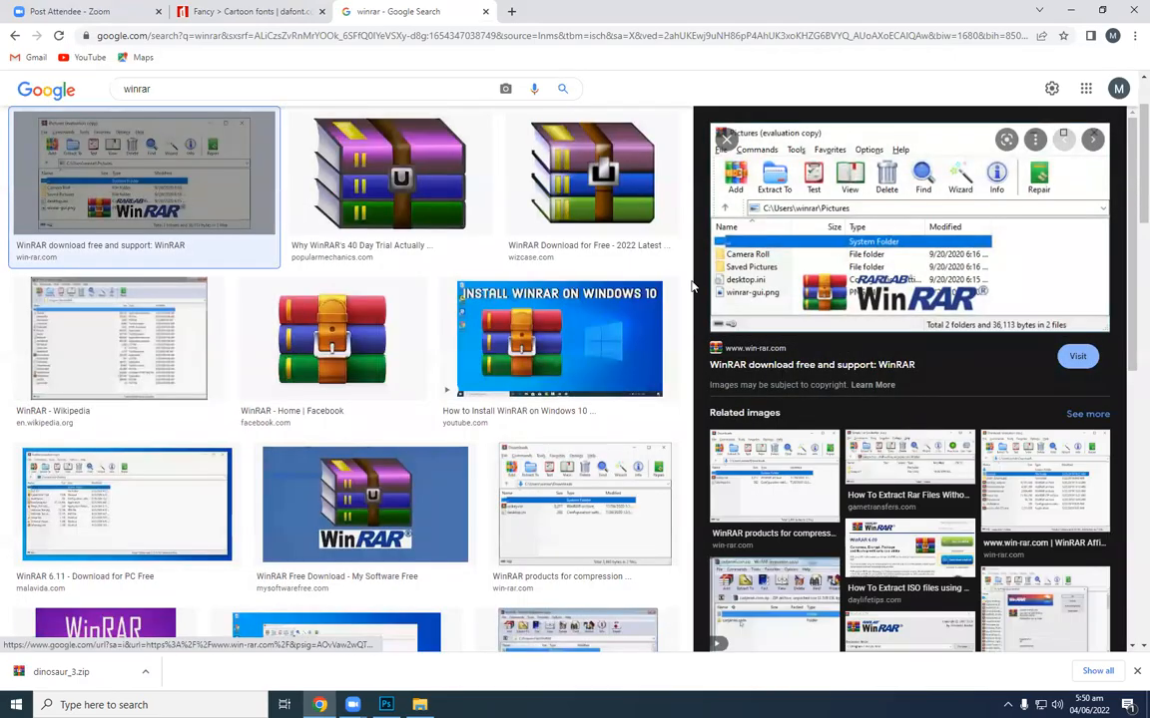
click(611, 186)
click(446, 191)
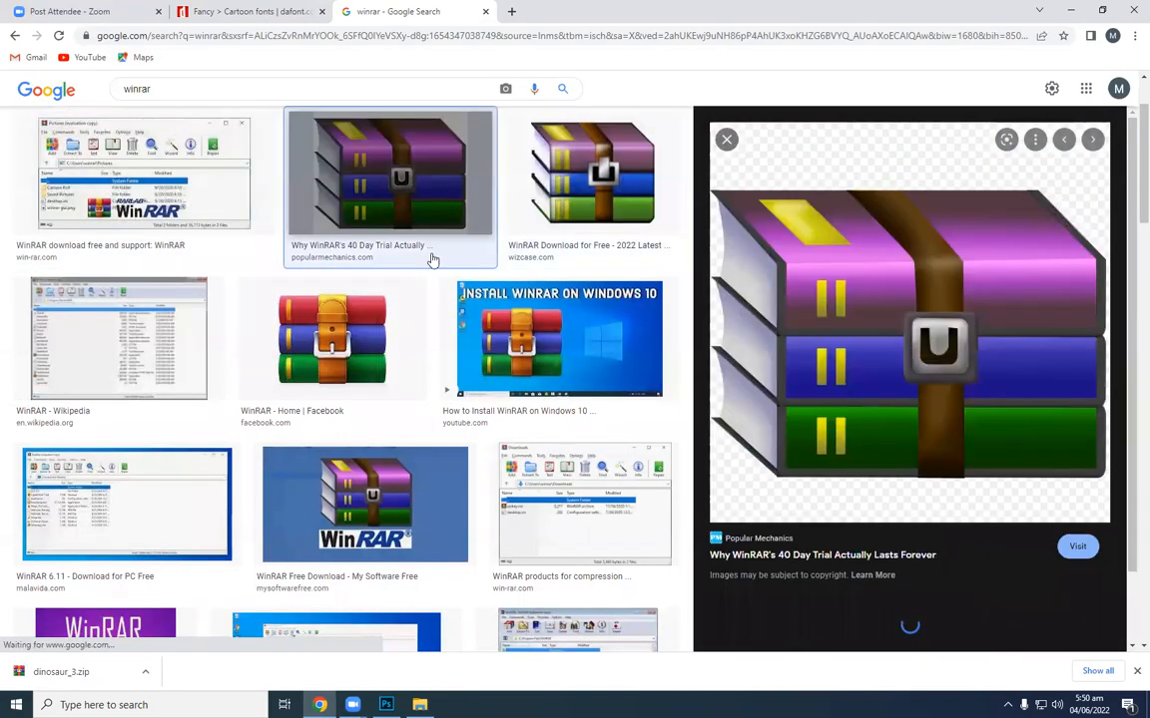
click(380, 341)
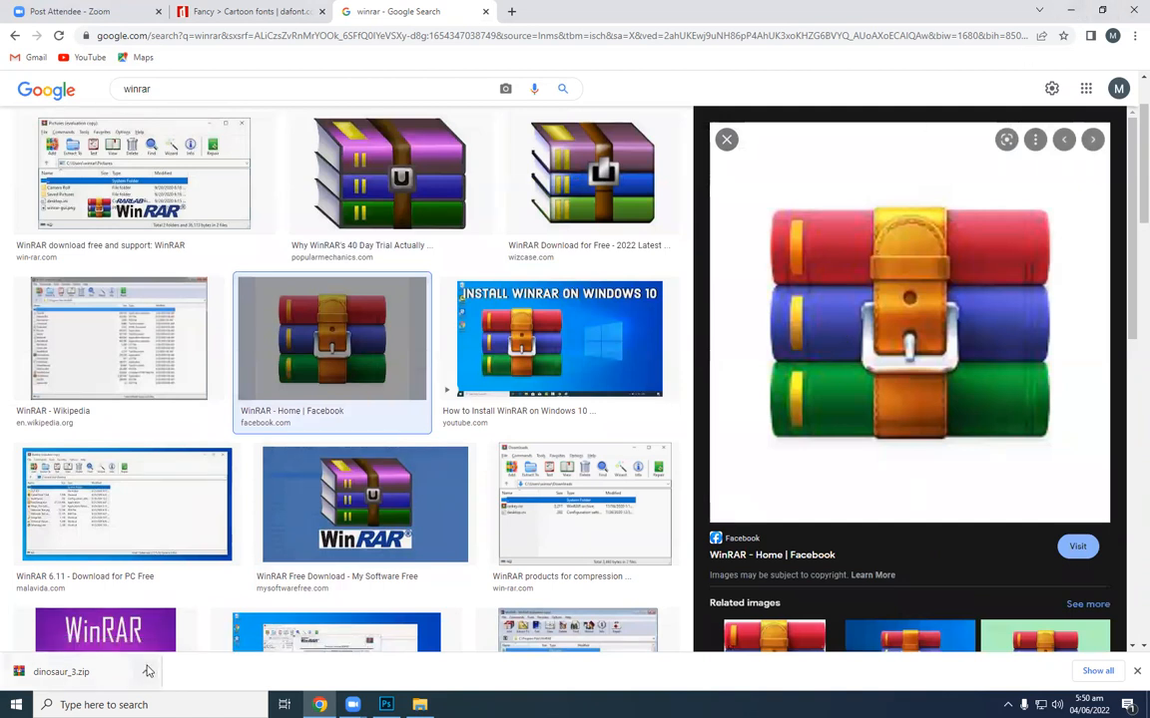
Show the downloaded dinosaur_3 archive in the Downloads folder to compare its icon, and return to the browser.
click(145, 671)
click(185, 625)
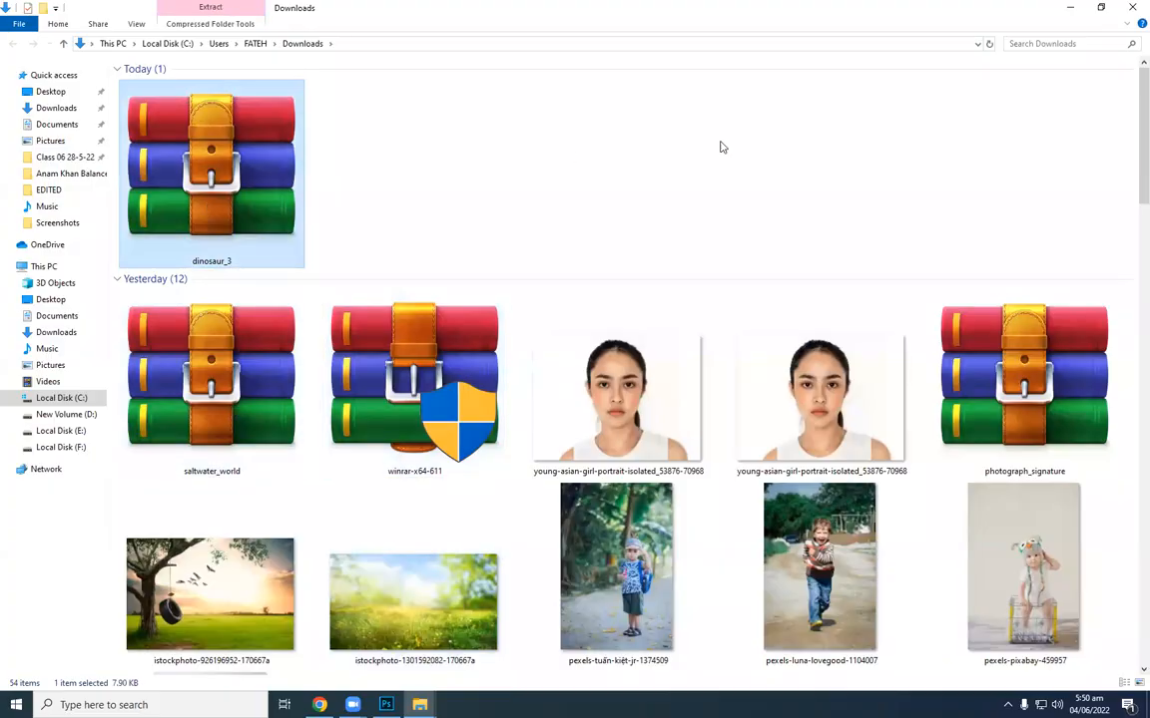
click(1070, 7)
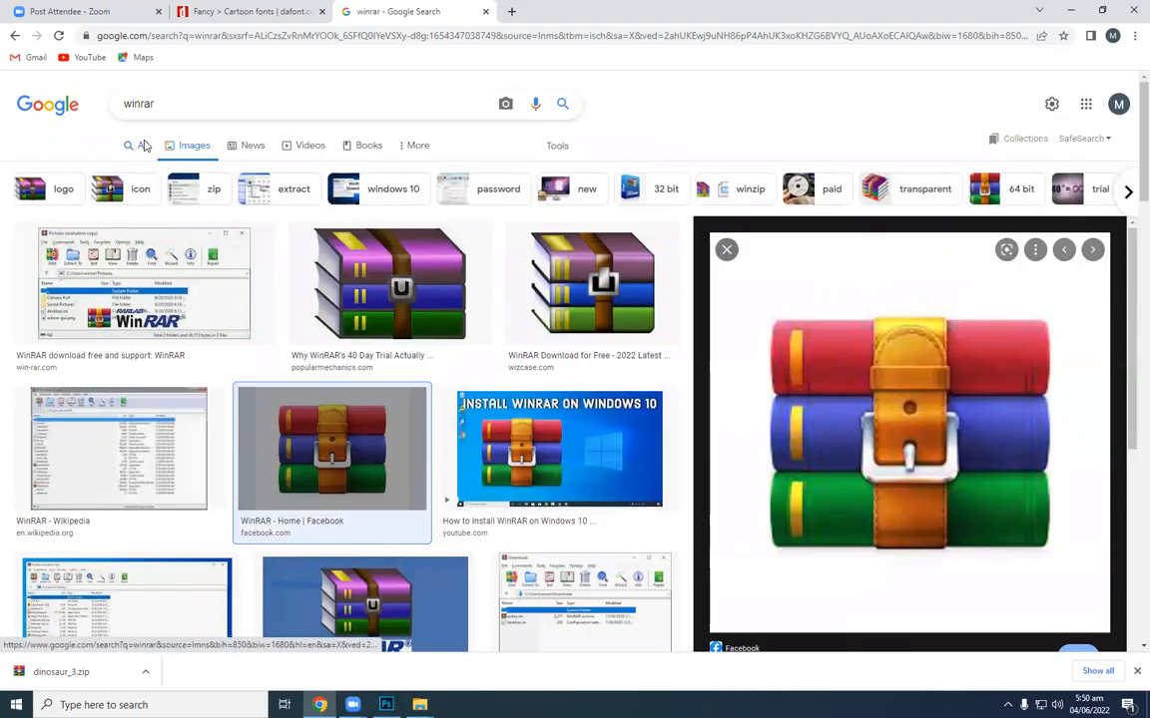
Go back to the general web results for winrar and reveal the dinosaur_3.zip download in its folder.
click(145, 145)
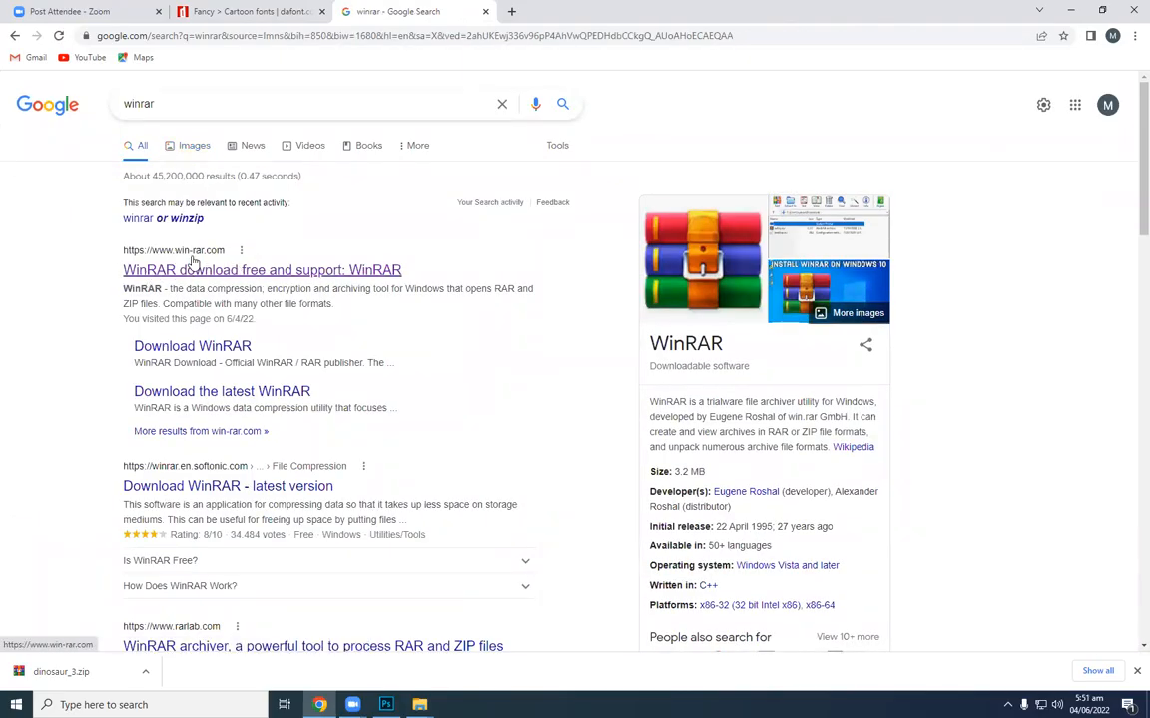
click(227, 268)
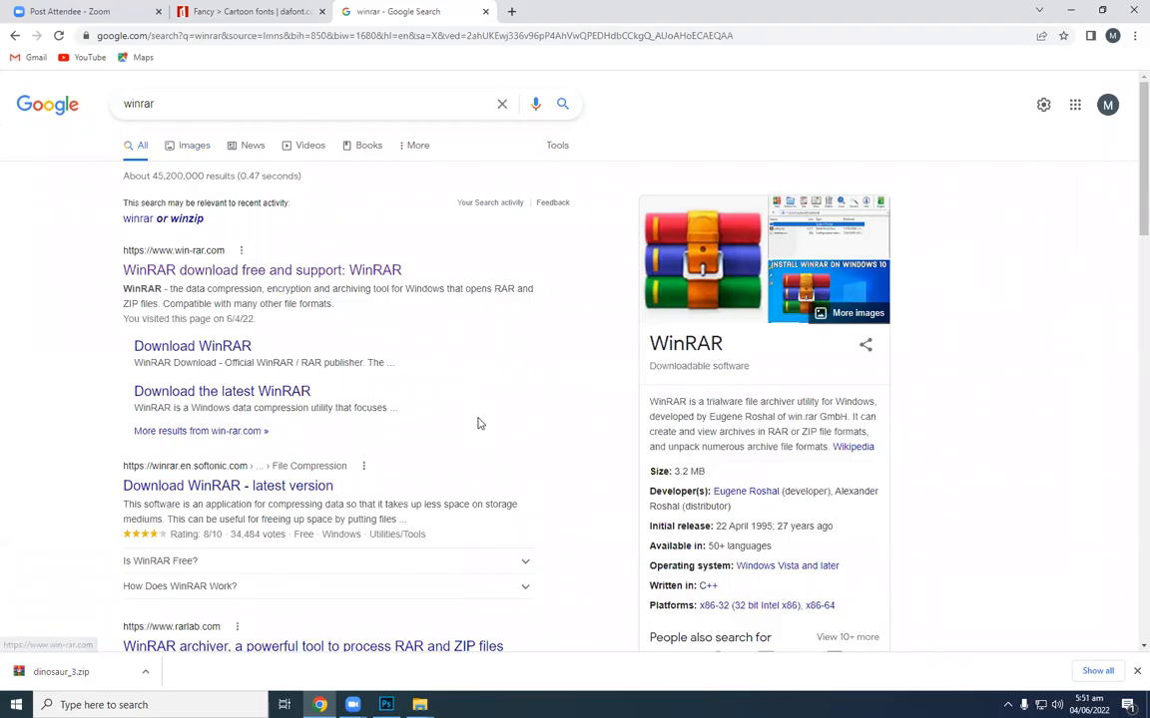
click(145, 672)
click(185, 626)
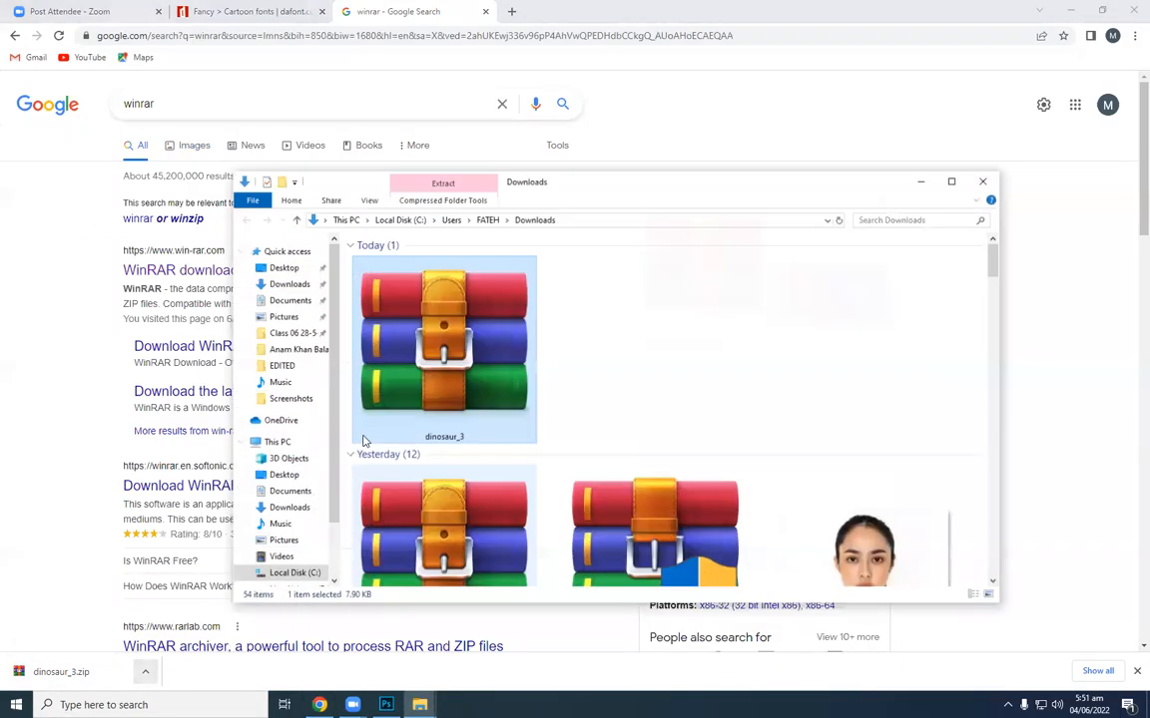
Open the dinosaur_3 archive from the Downloads folder and preview its Dinosaur.ttf font file.
click(953, 179)
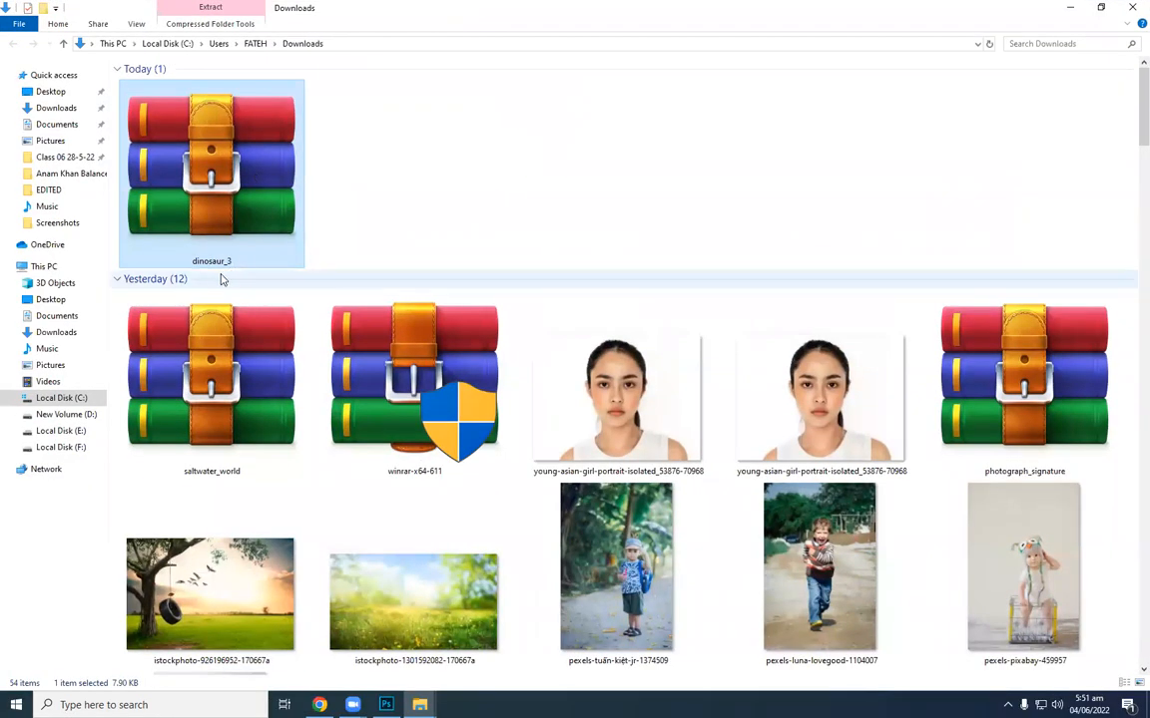
double_click(268, 177)
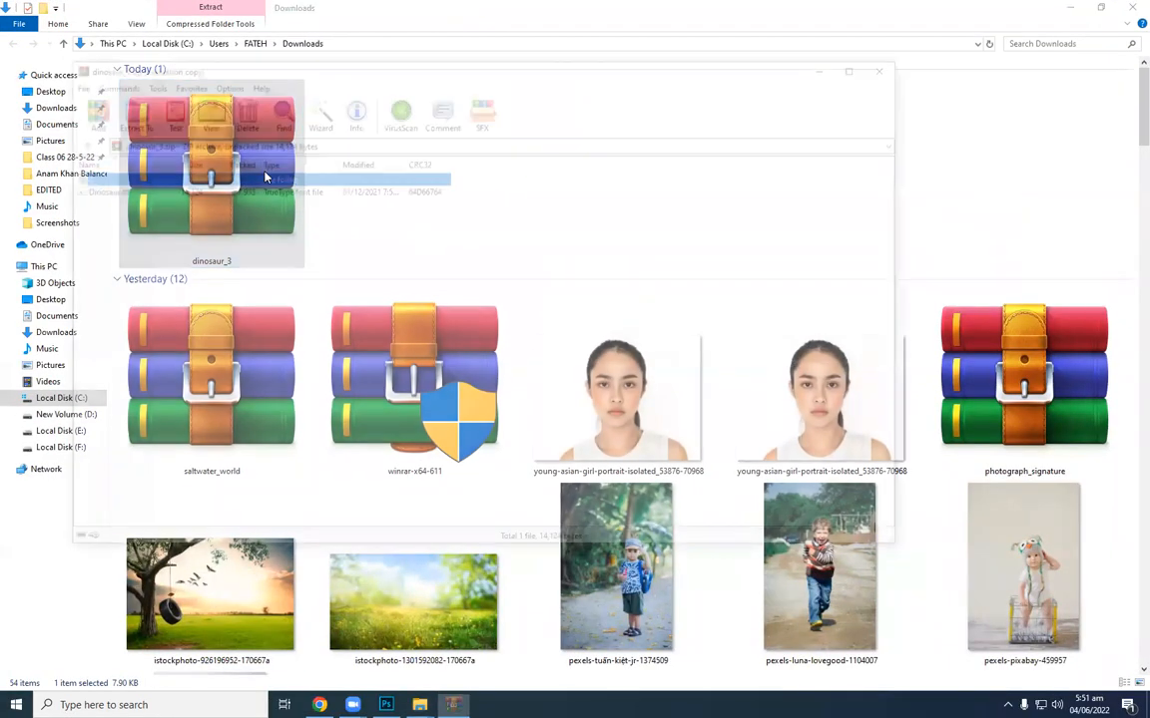
click(113, 190)
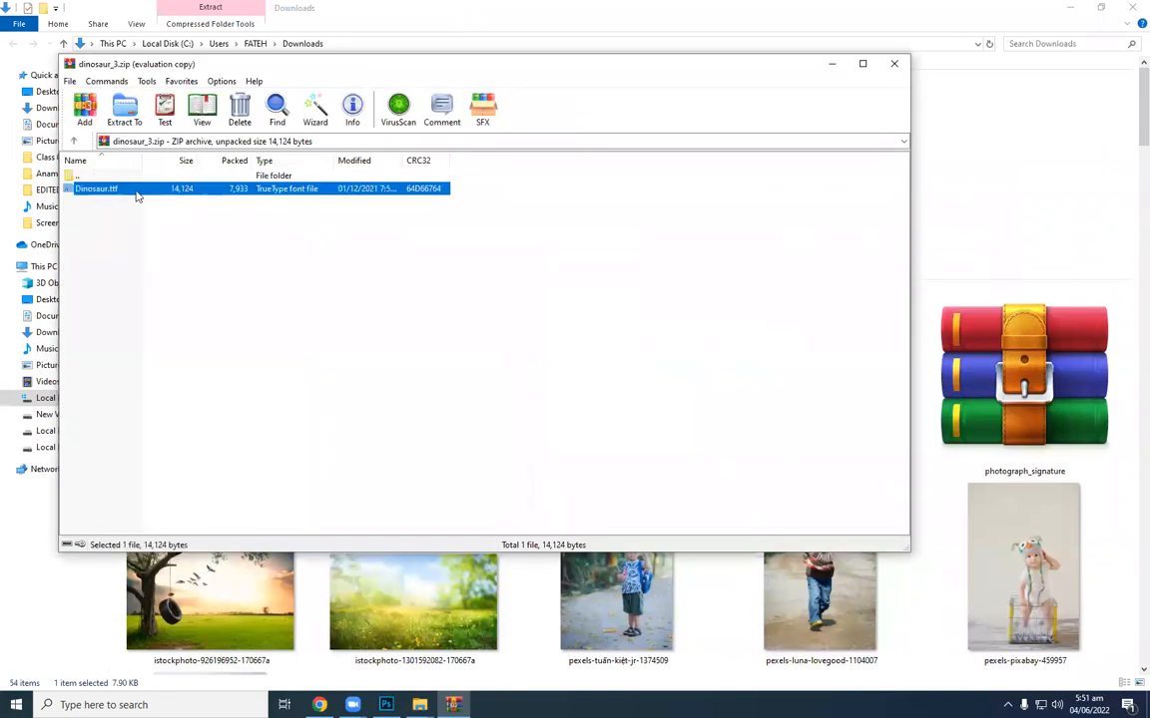
right_click(138, 197)
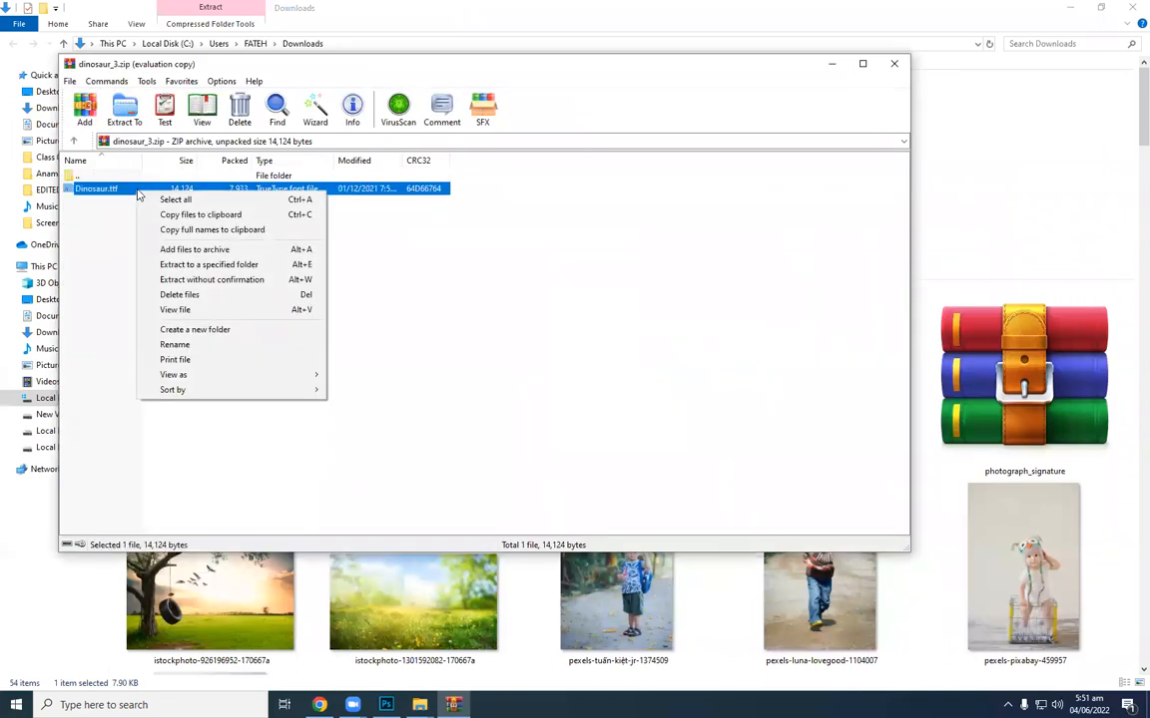
double_click(128, 190)
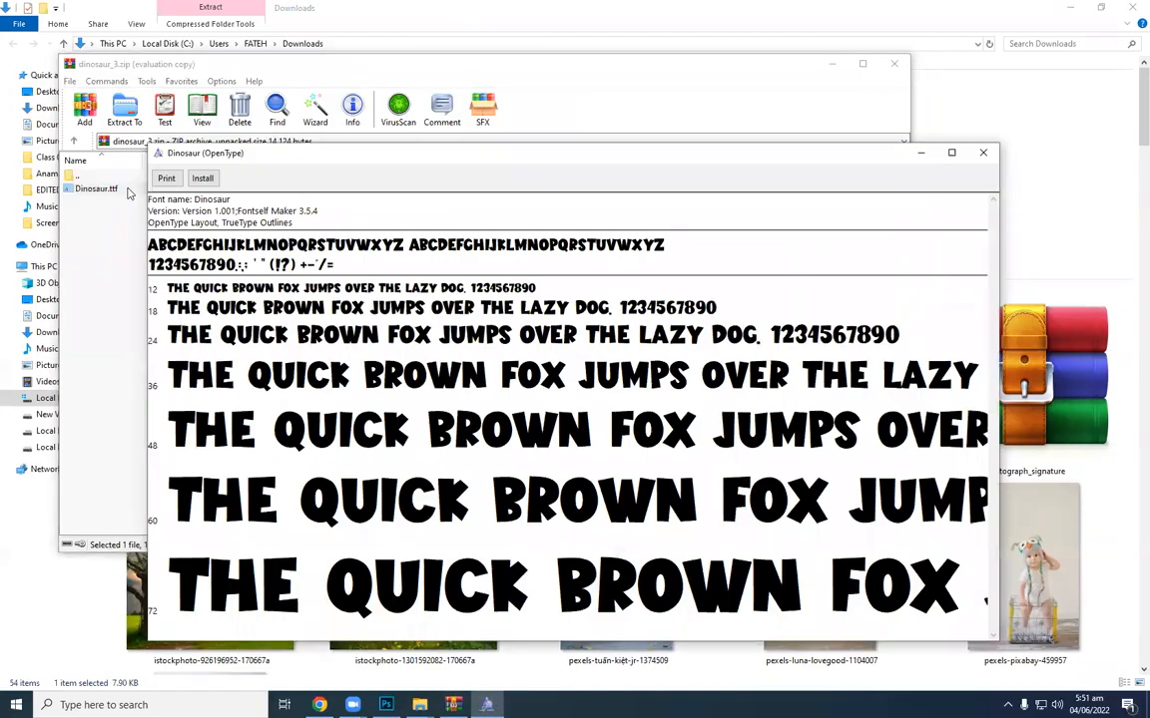
Install the Dinosaur font, close the font preview and archive, and return to the poster in Photoshop.
click(208, 178)
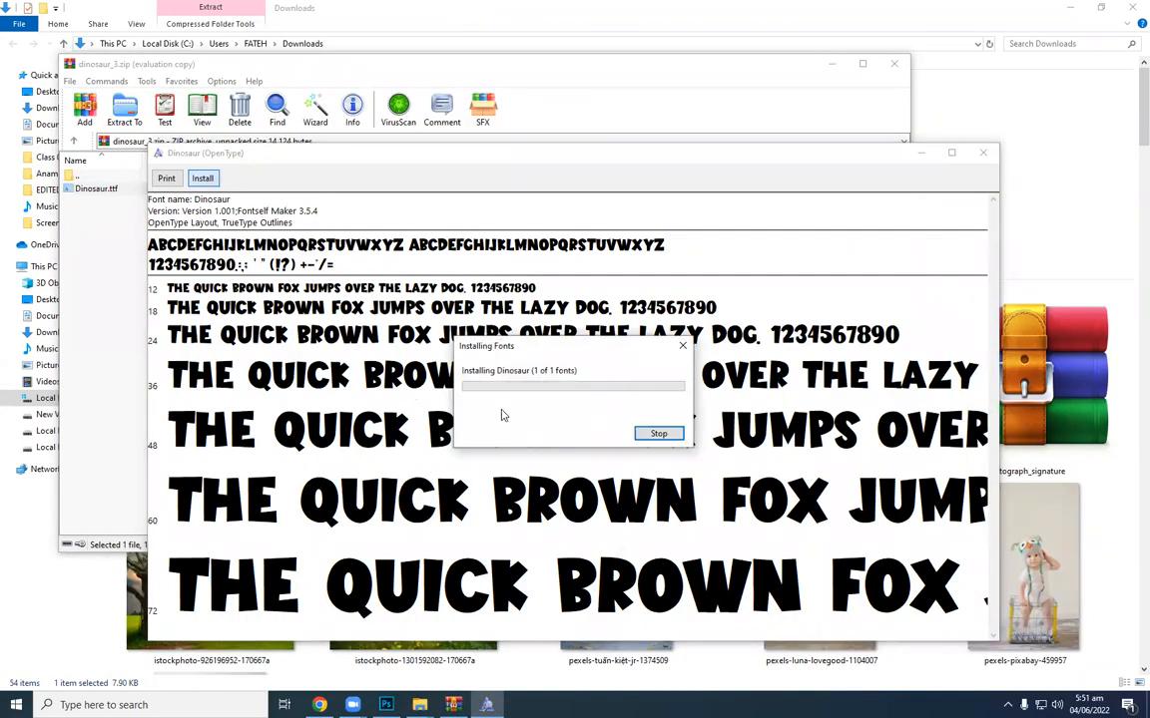
click(986, 155)
click(895, 66)
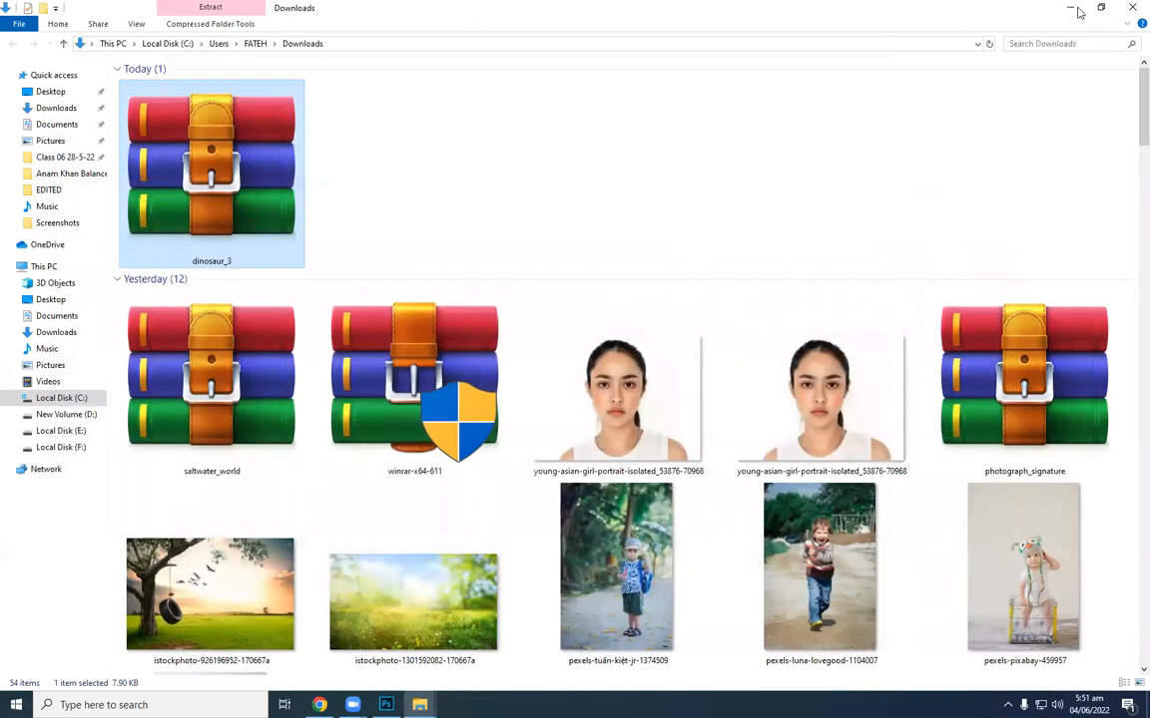
click(1069, 7)
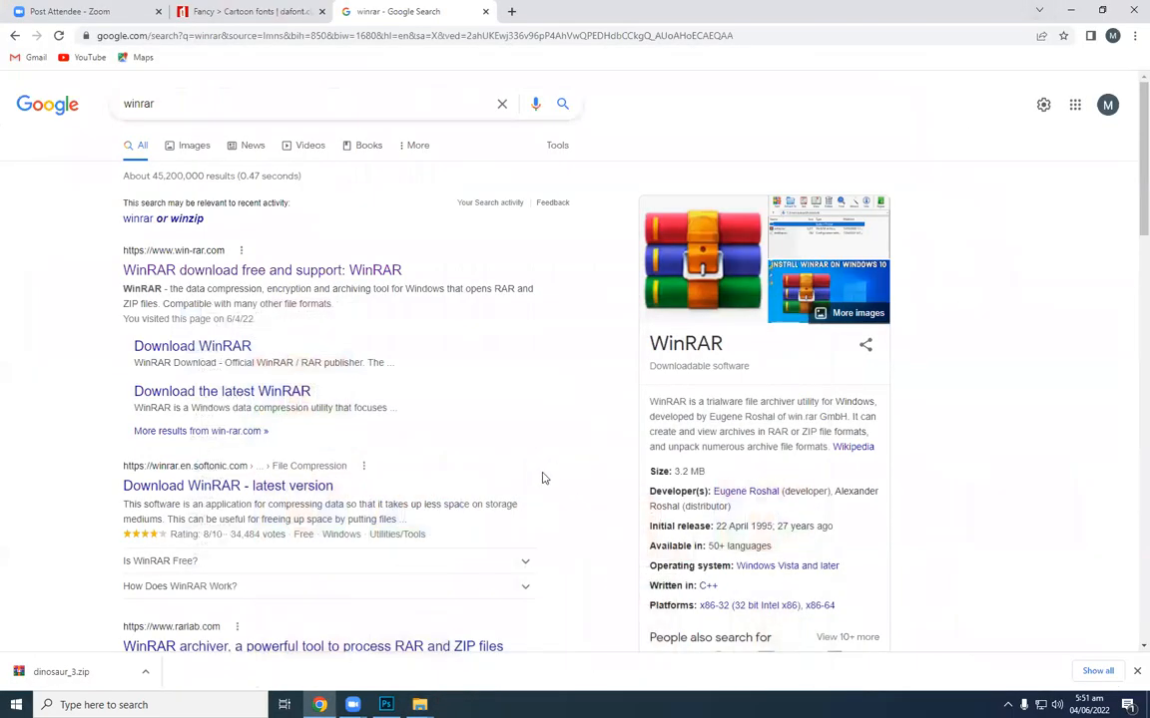
click(1070, 10)
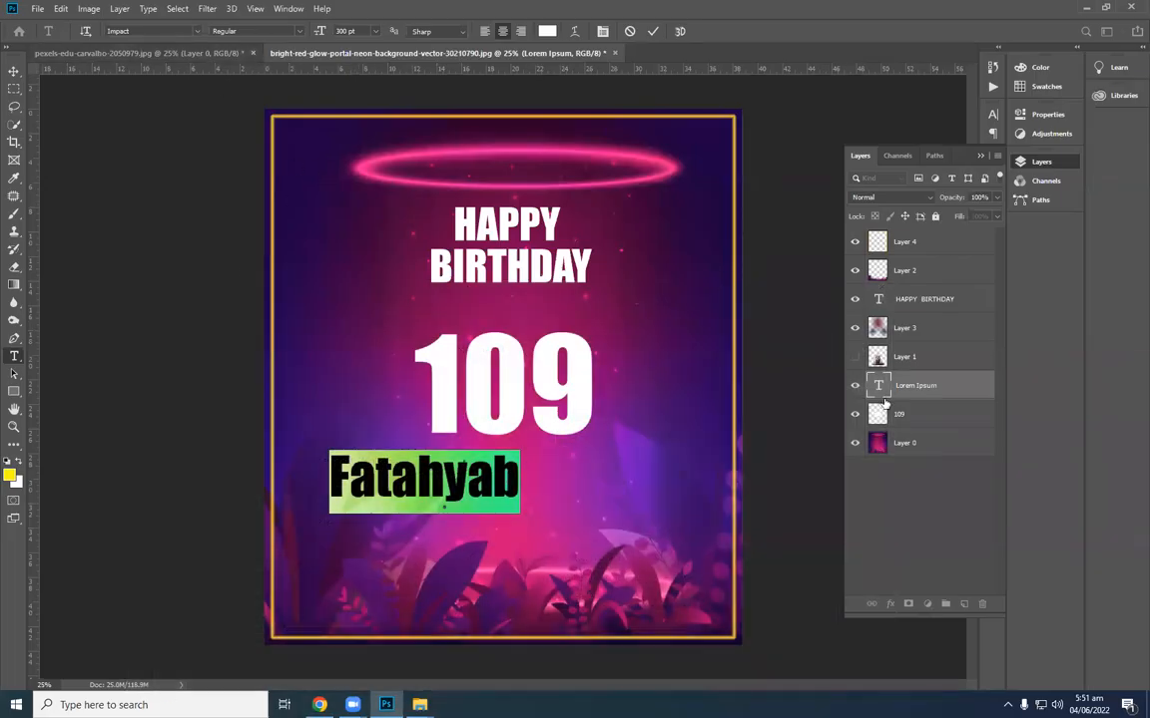
Change the font of the name text to Dinosaur Regular and move the name to the poster's centre, just beneath 109.
click(420, 481)
drag(507, 481, 326, 484)
click(174, 31)
text(din)
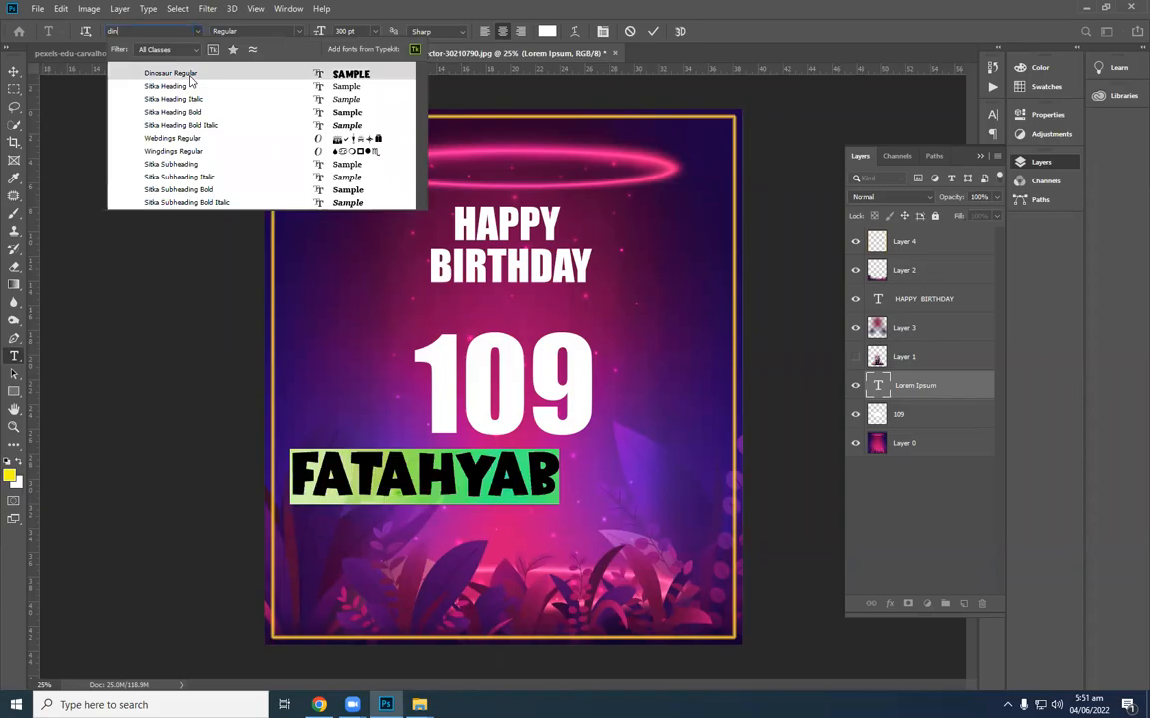
click(176, 73)
click(409, 469)
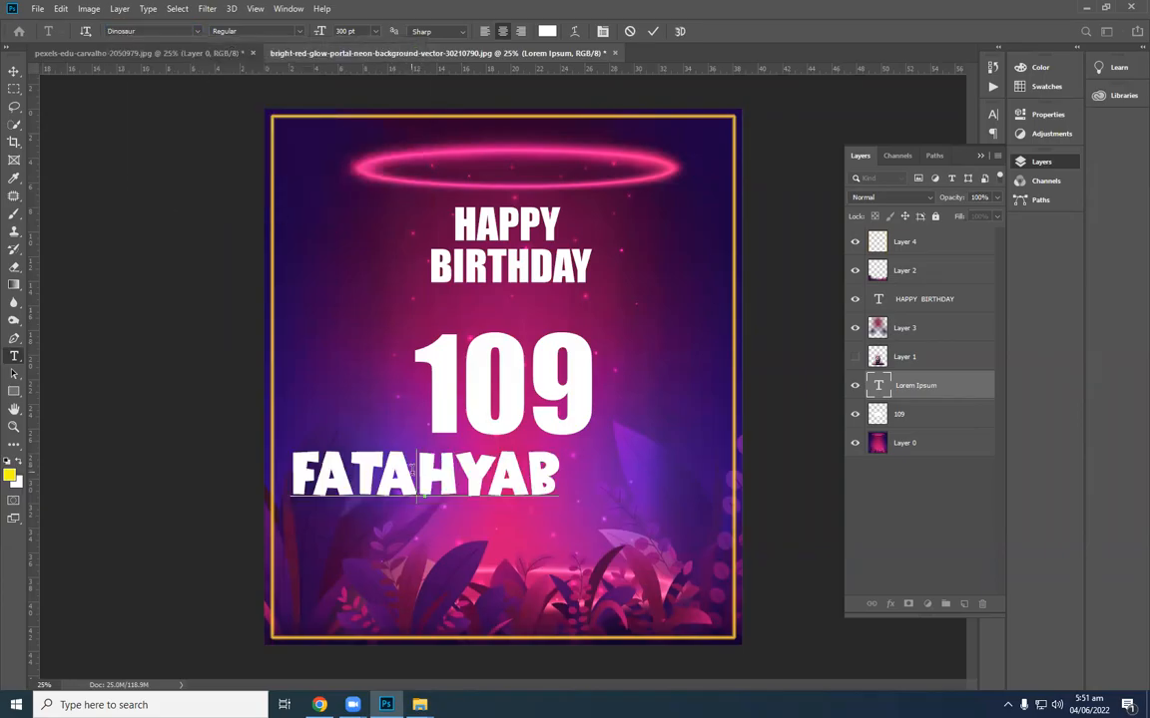
click(14, 71)
drag(410, 494, 489, 516)
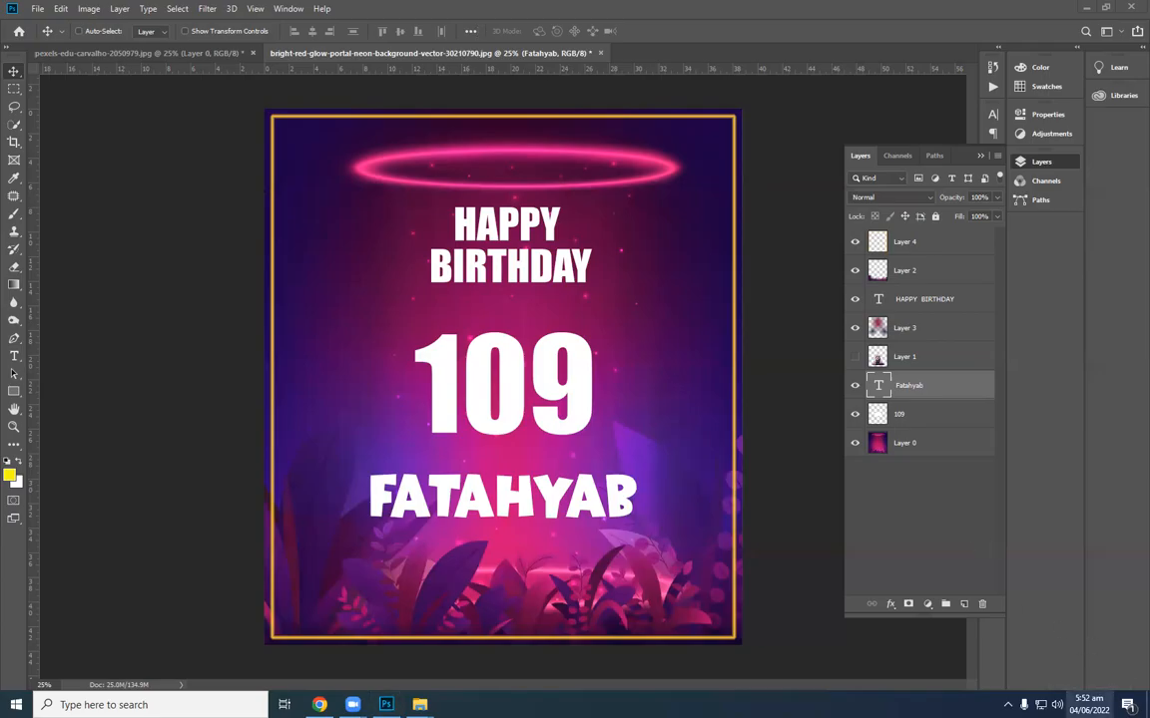
click(1088, 704)
click(735, 374)
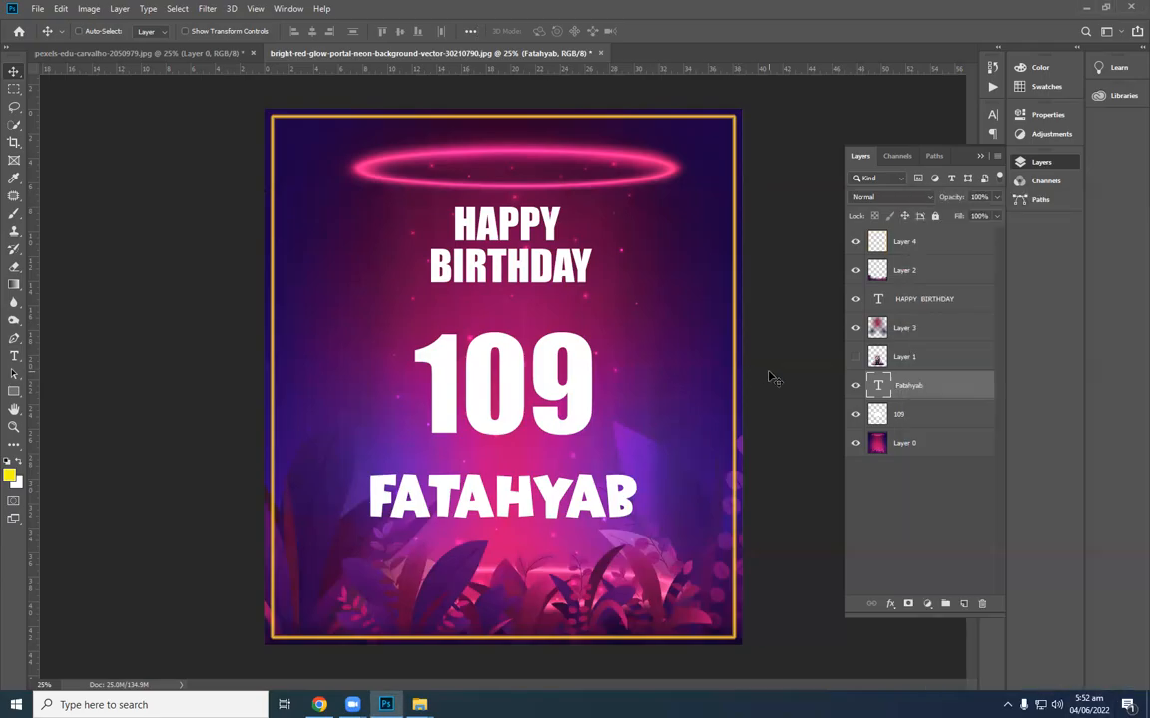